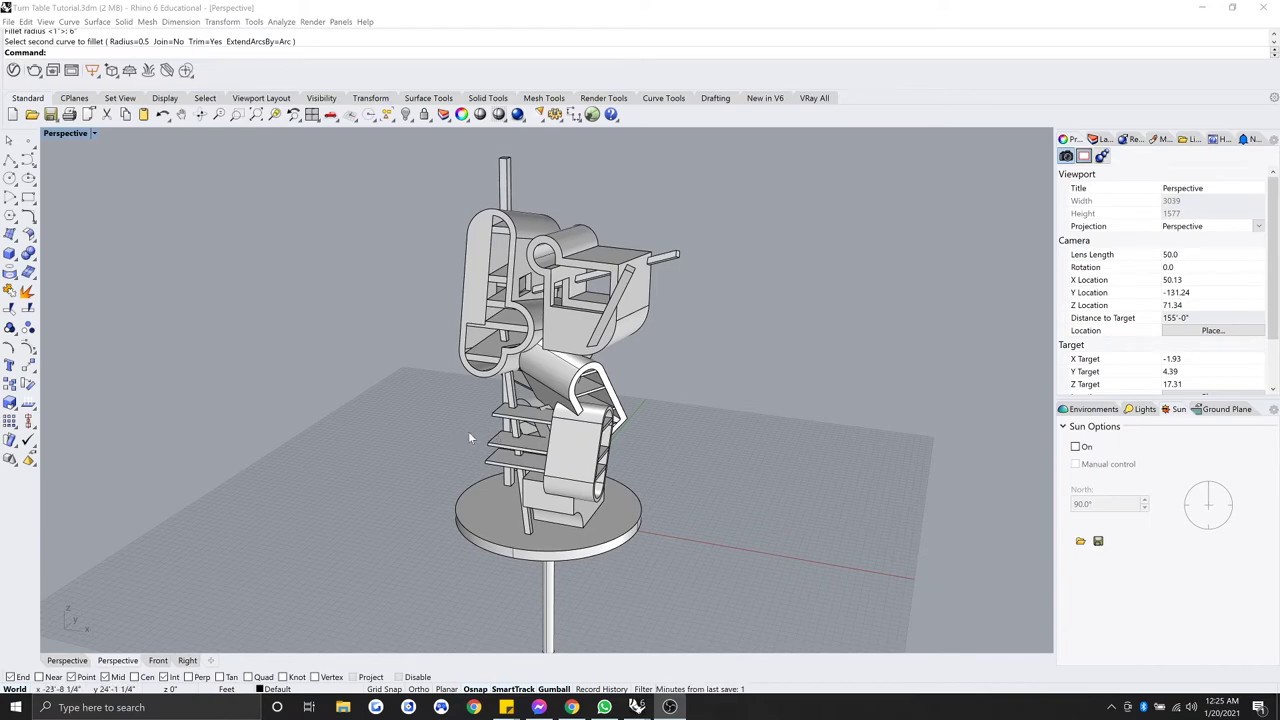
# Step: Orbit around the turntable and draw a first rectangle on the ground plane
pyautogui.moveTo(445, 432); pyautogui.dragTo(690, 423, button='right')
pyautogui.scroll(5, 552, 302)
pyautogui.scroll(5, 463, 260)
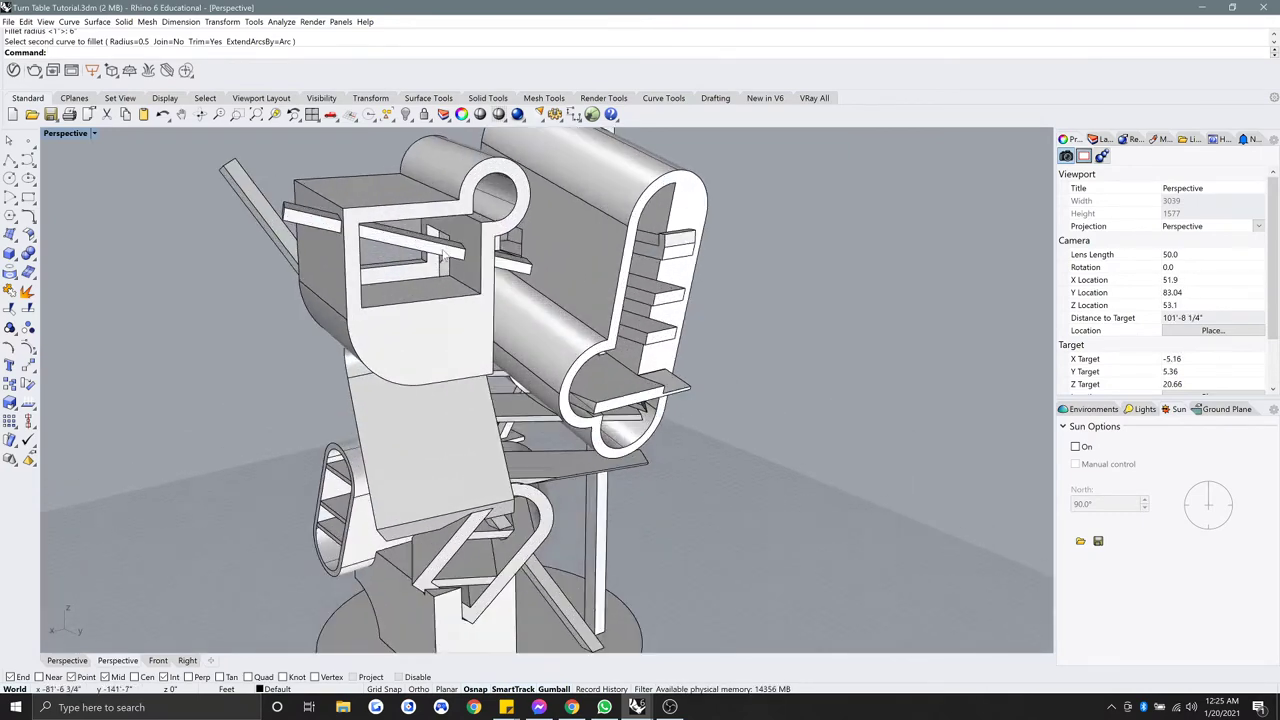
pyautogui.scroll(2, 464, 255)
pyautogui.scroll(-3, 472, 244)
pyautogui.moveTo(472, 244); pyautogui.dragTo(332, 355, button='right')
pyautogui.scroll(2, 556, 408)
pyautogui.scroll(-5, 470, 401)
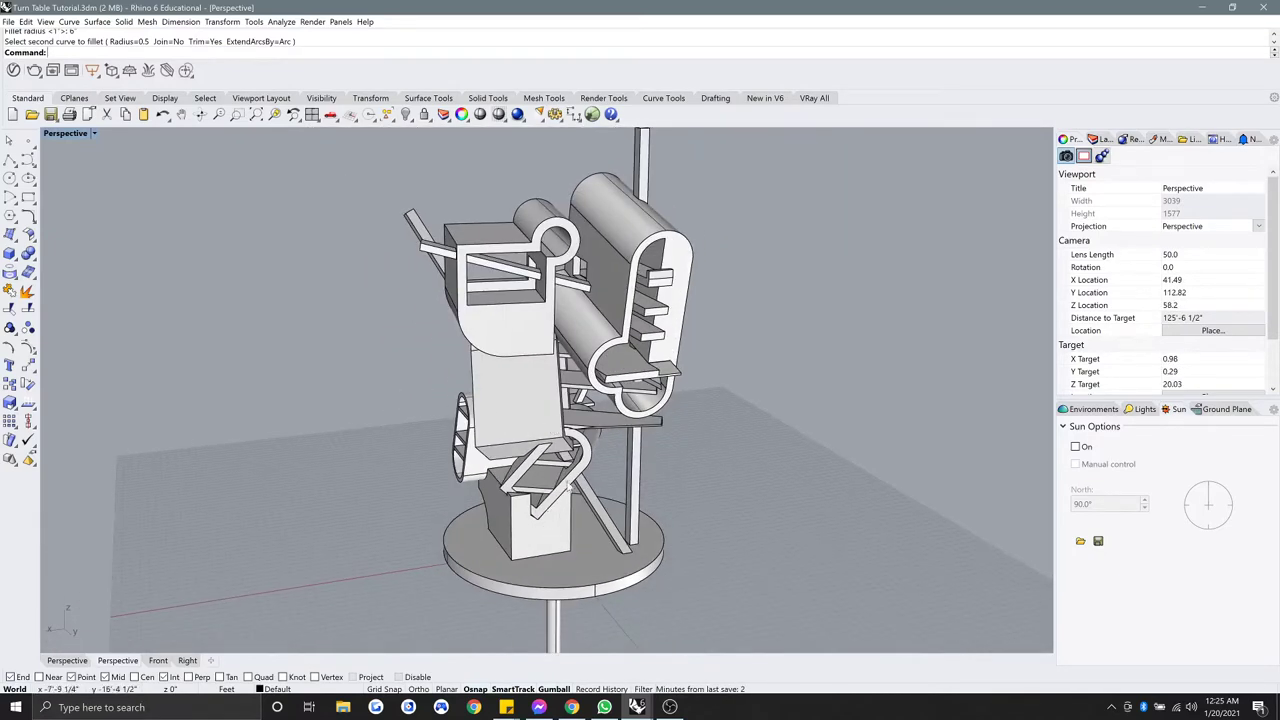
pyautogui.scroll(-3, 626, 405)
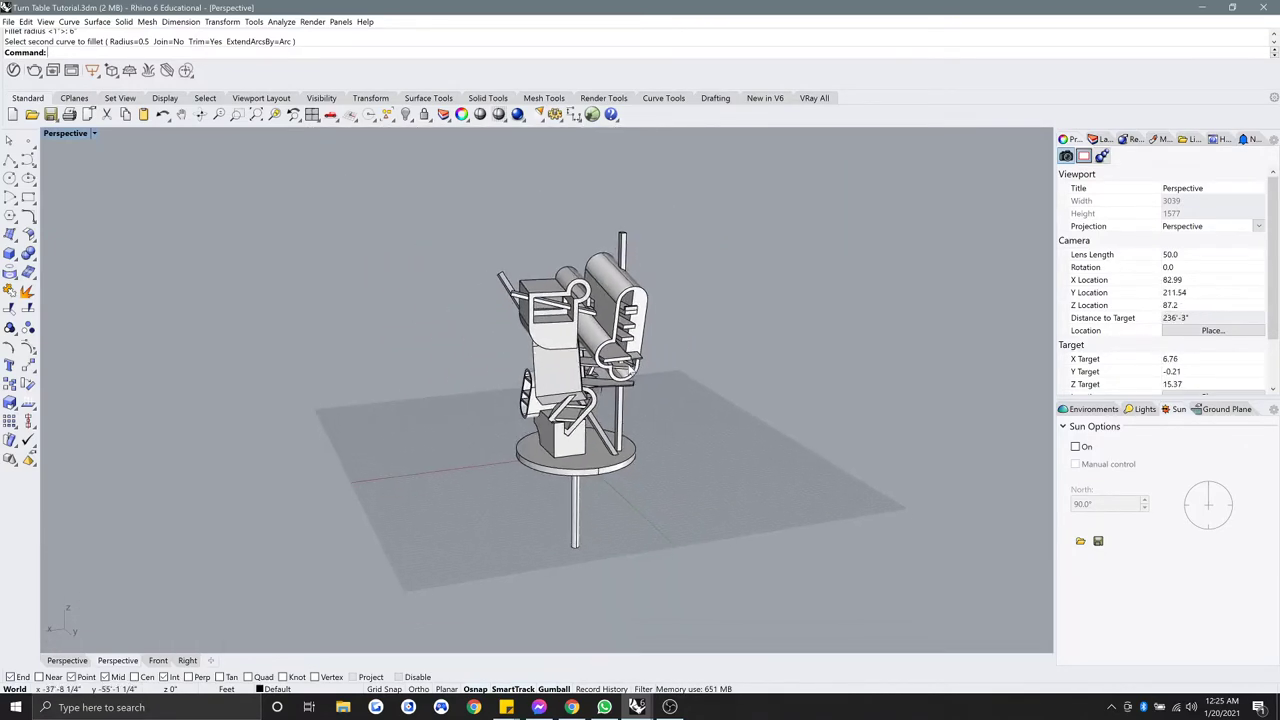
pyautogui.moveTo(626, 405); pyautogui.dragTo(604, 404, button='right')
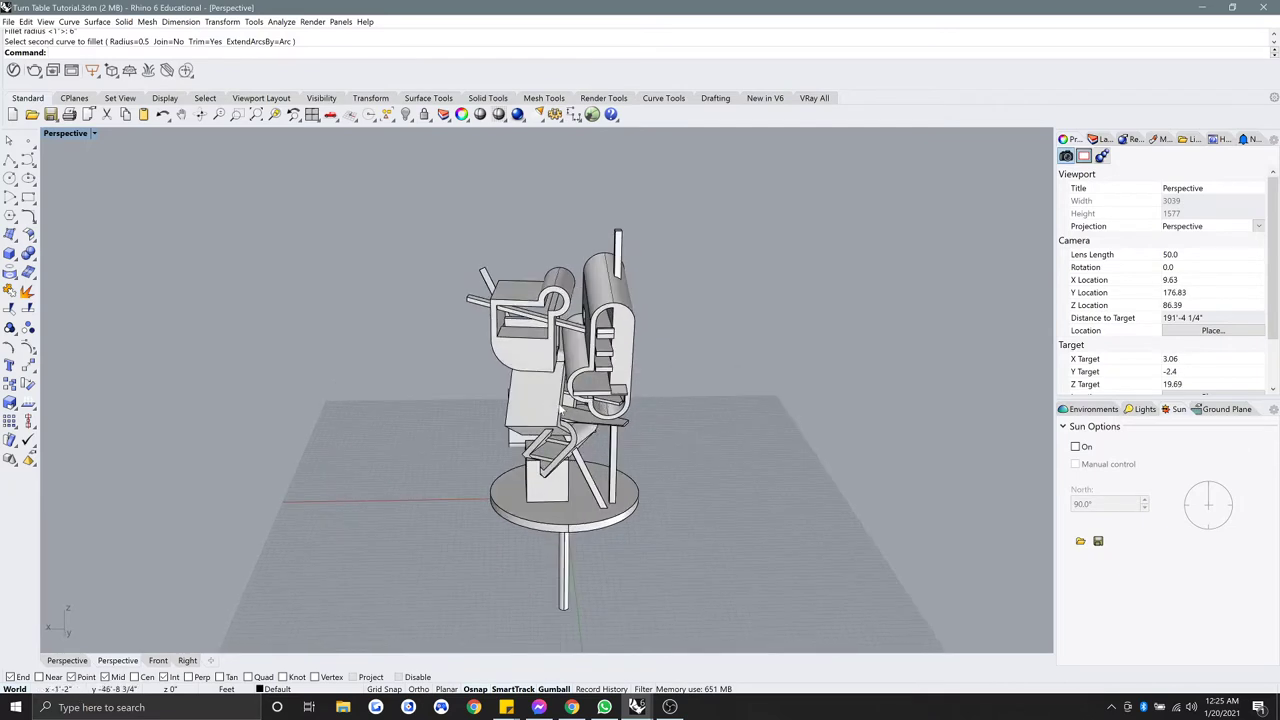
pyautogui.click(28, 199)
pyautogui.click(408, 409)
pyautogui.click(232, 545)
# Step: Draw two more rectangles on the ground, the third one thin
pyautogui.rightClick(240, 540)
pyautogui.click(736, 598)
pyautogui.click(442, 455)
pyautogui.rightClick(470, 470)
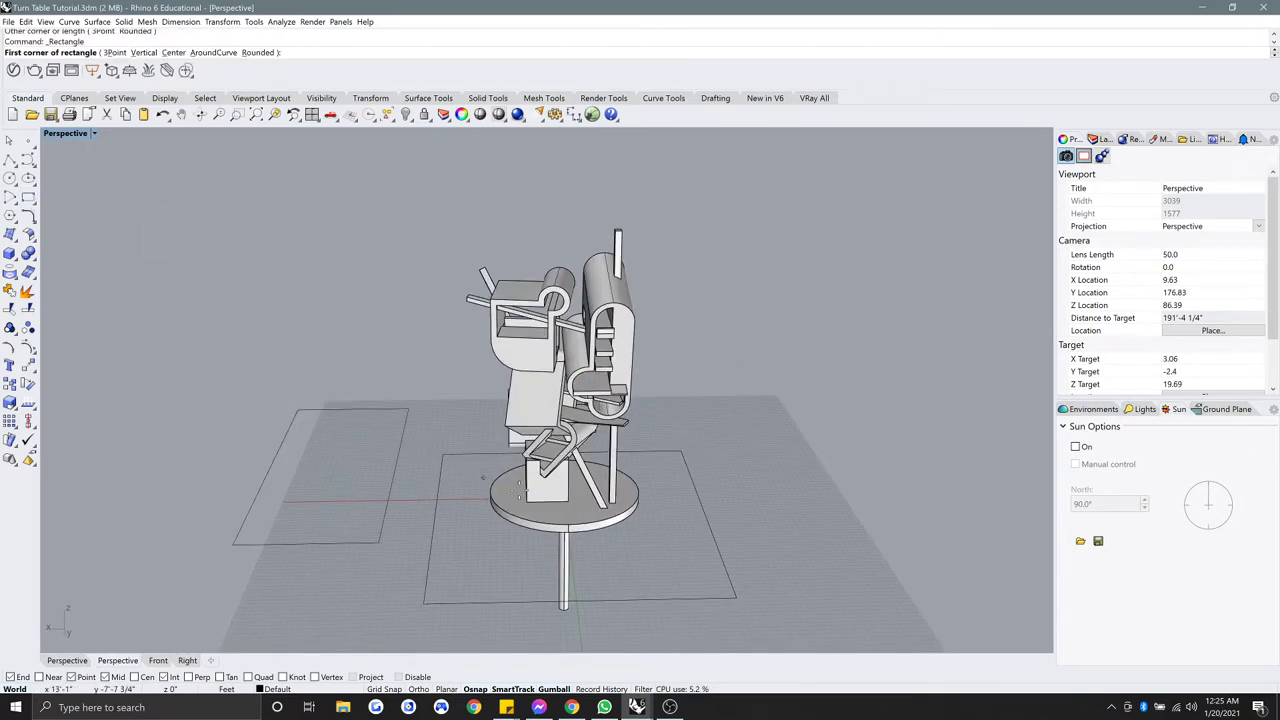
pyautogui.click(510, 392)
pyautogui.click(644, 389)
# Step: Select the three rectangles with SelCrv and hide them with Hide
pyautogui.moveTo(793, 518); pyautogui.dragTo(765, 501, button='right')
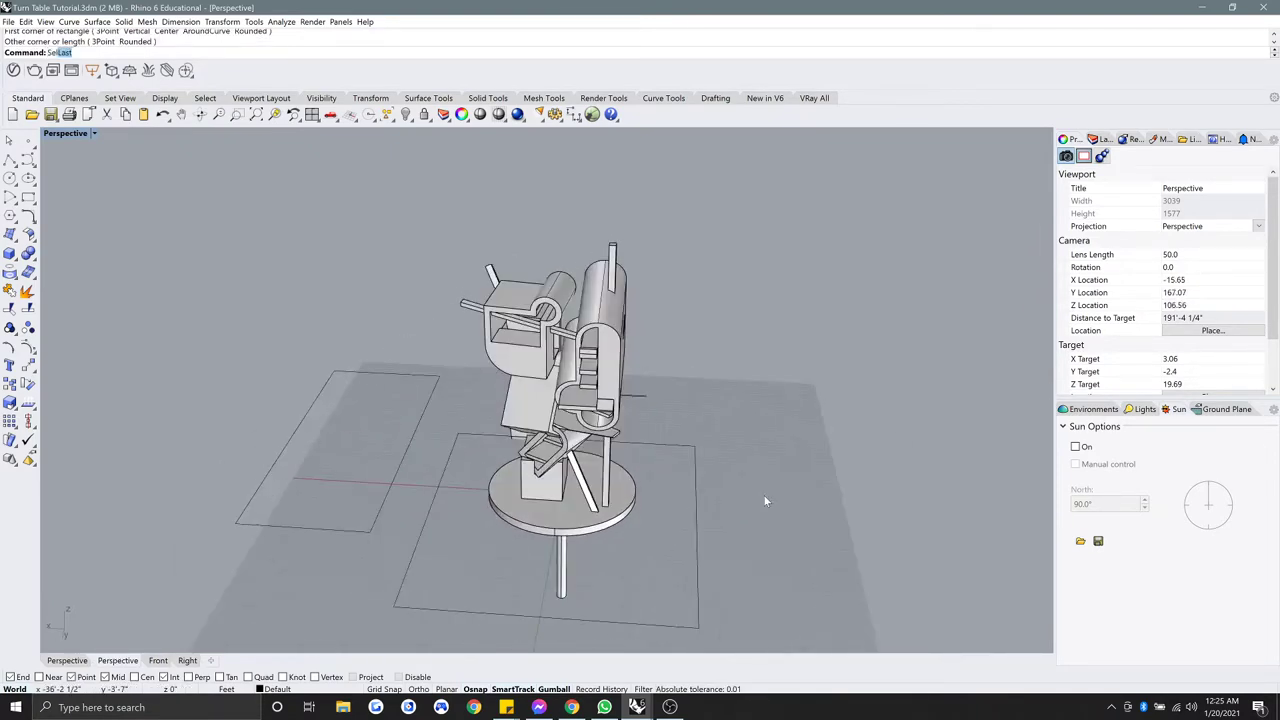
pyautogui.press('Return')
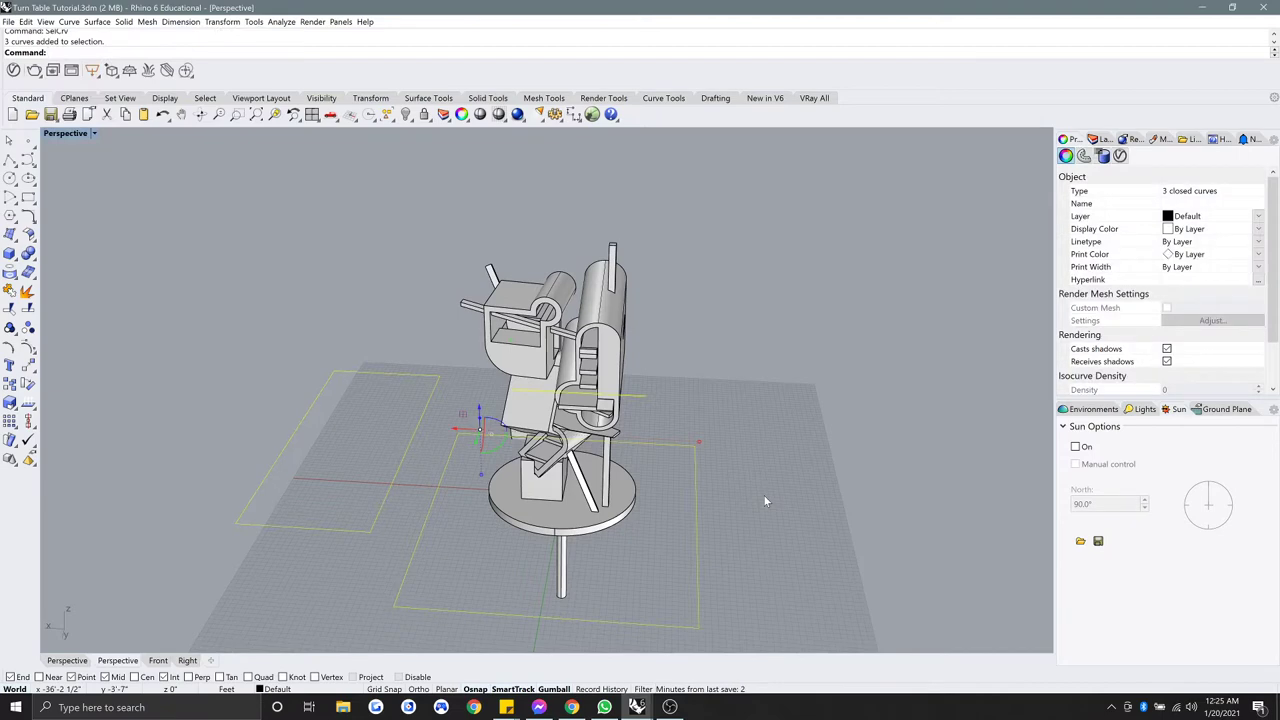
pyautogui.write('Hide')
pyautogui.press('Return')
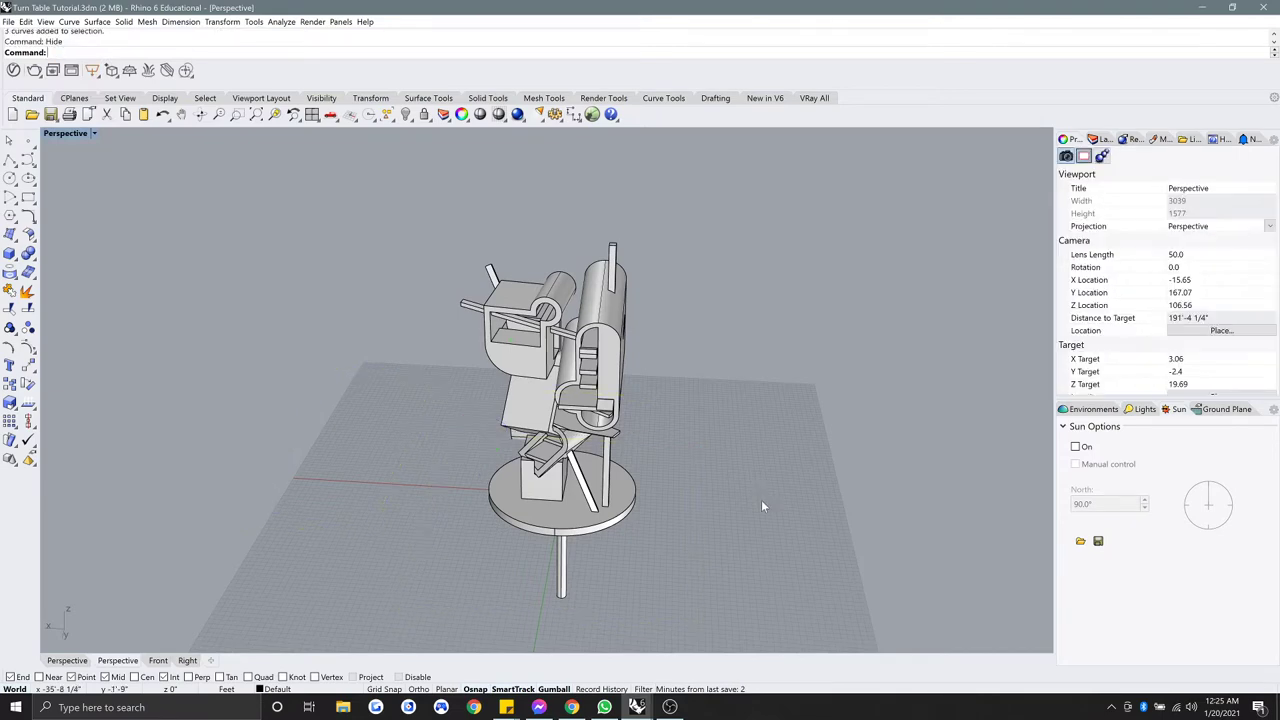
pyautogui.moveTo(764, 499); pyautogui.dragTo(617, 545, button='right')
pyautogui.scroll(2, 617, 545)
pyautogui.scroll(4, 617, 545)
pyautogui.click(571, 532)
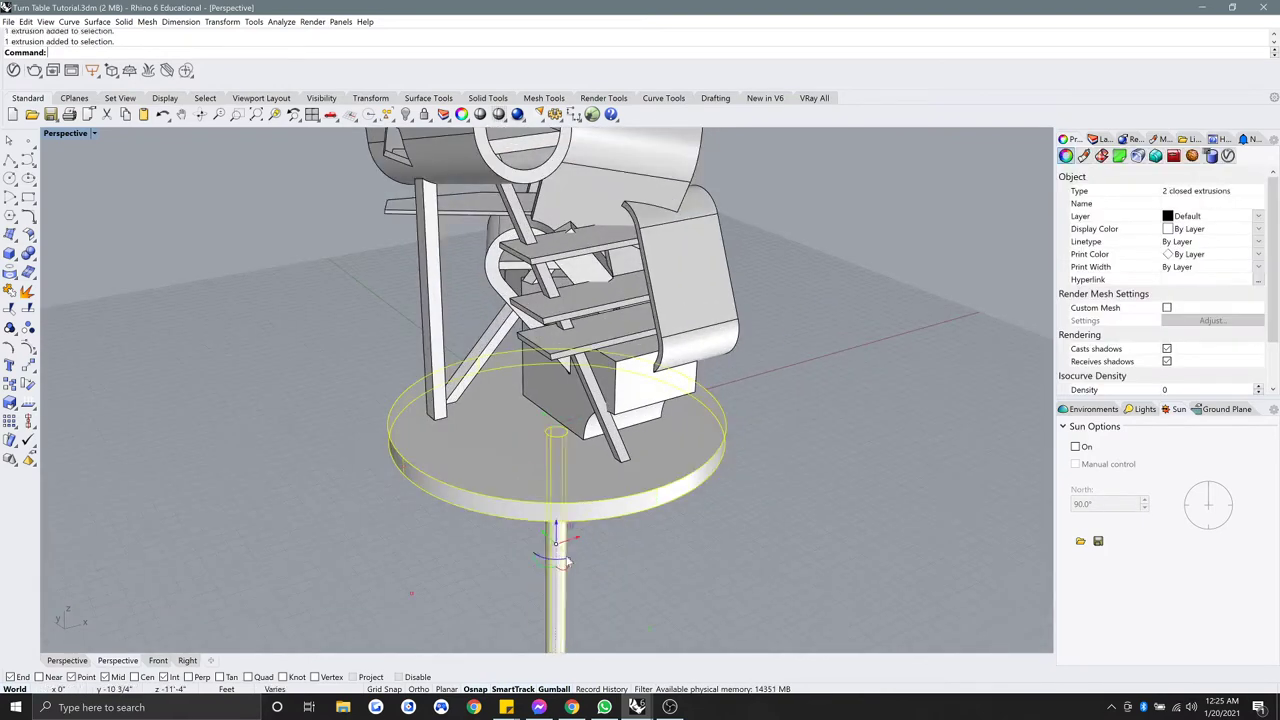
pyautogui.click(664, 567)
pyautogui.scroll(-4, 664, 567)
pyautogui.click(582, 524)
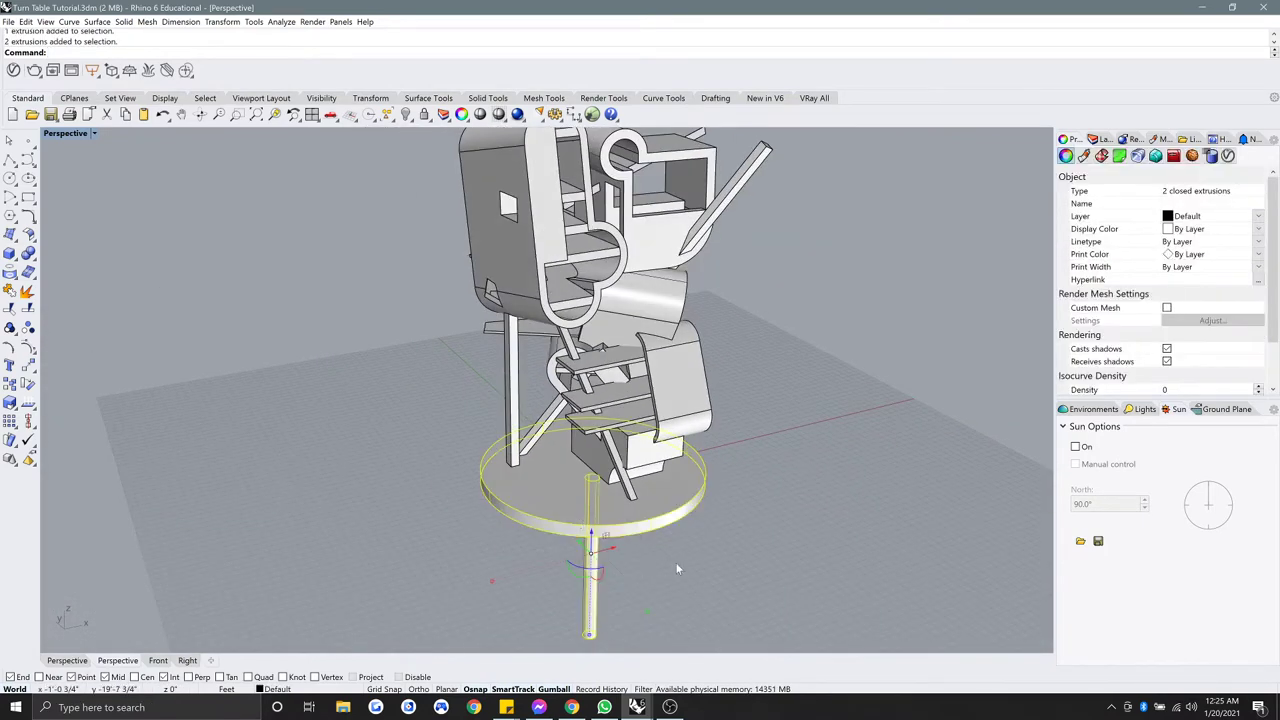
pyautogui.scroll(2, 680, 568)
pyautogui.click(717, 573)
pyautogui.moveTo(620, 328); pyautogui.dragTo(618, 391, button='right')
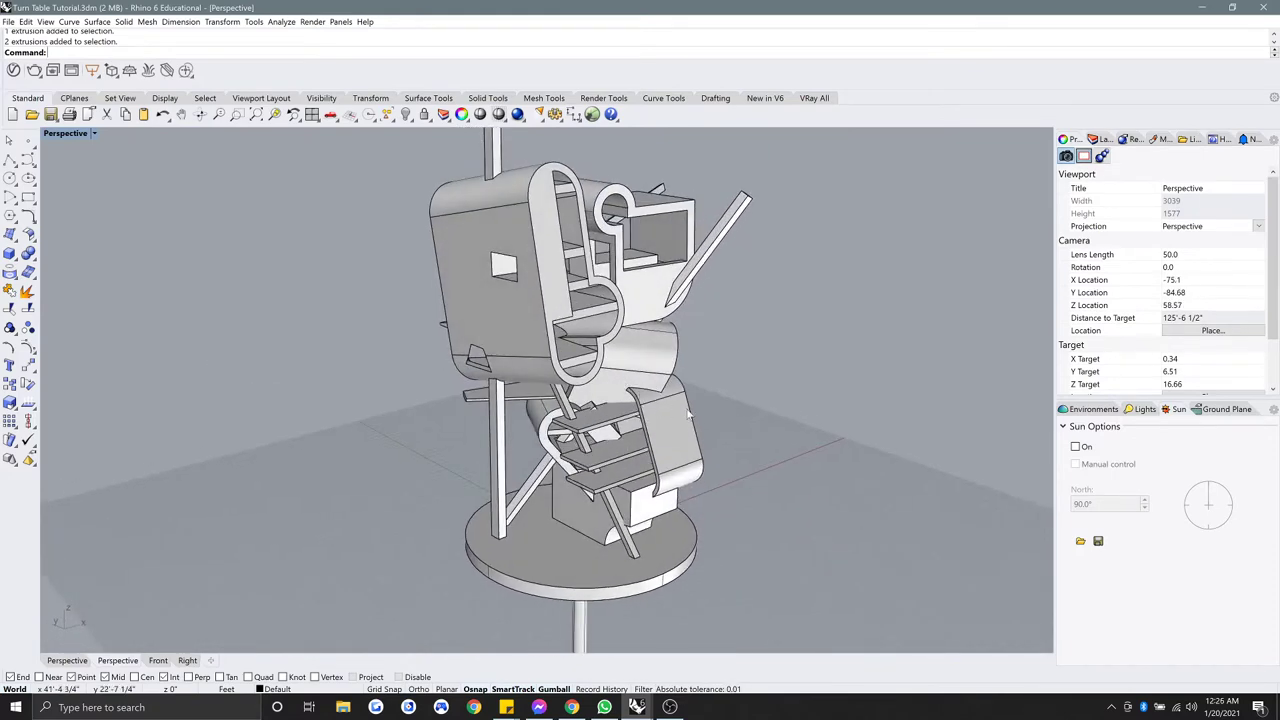
pyautogui.scroll(-4, 655, 325)
pyautogui.scroll(3, 575, 323)
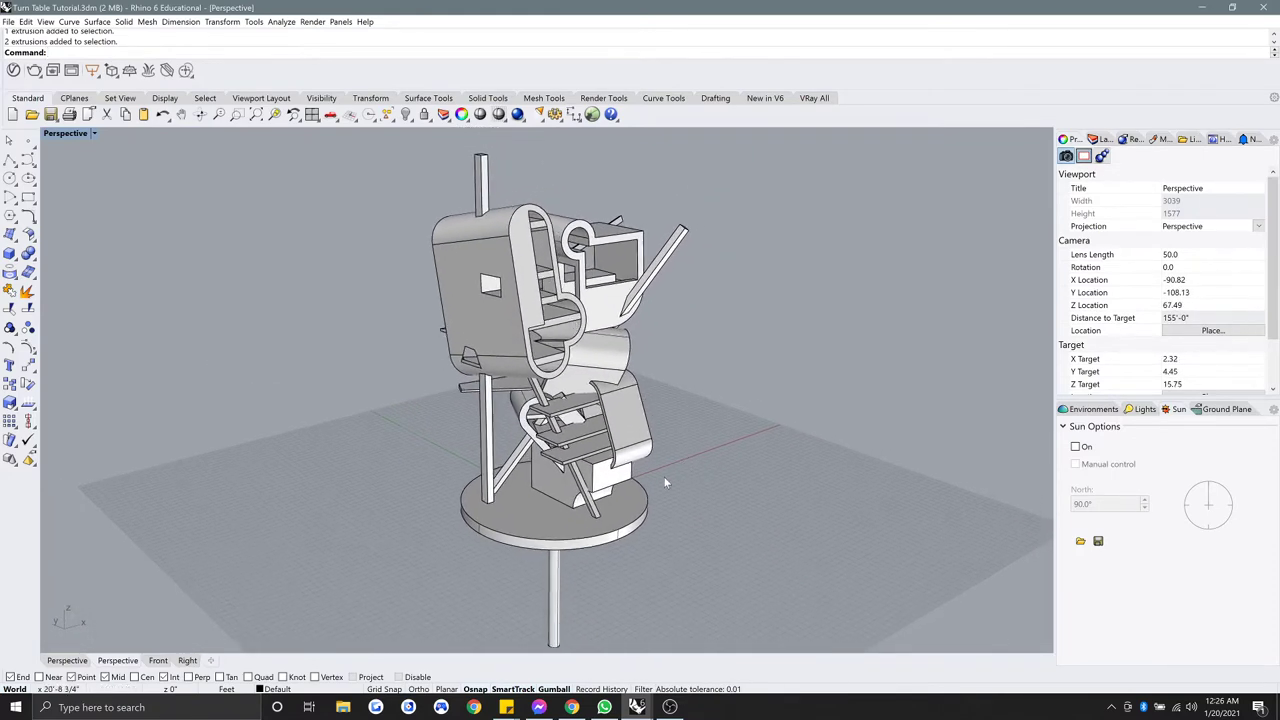
pyautogui.keyDown('shift'); pyautogui.moveTo(656, 482); pyautogui.dragTo(629, 433, button='right'); pyautogui.keyUp('shift')
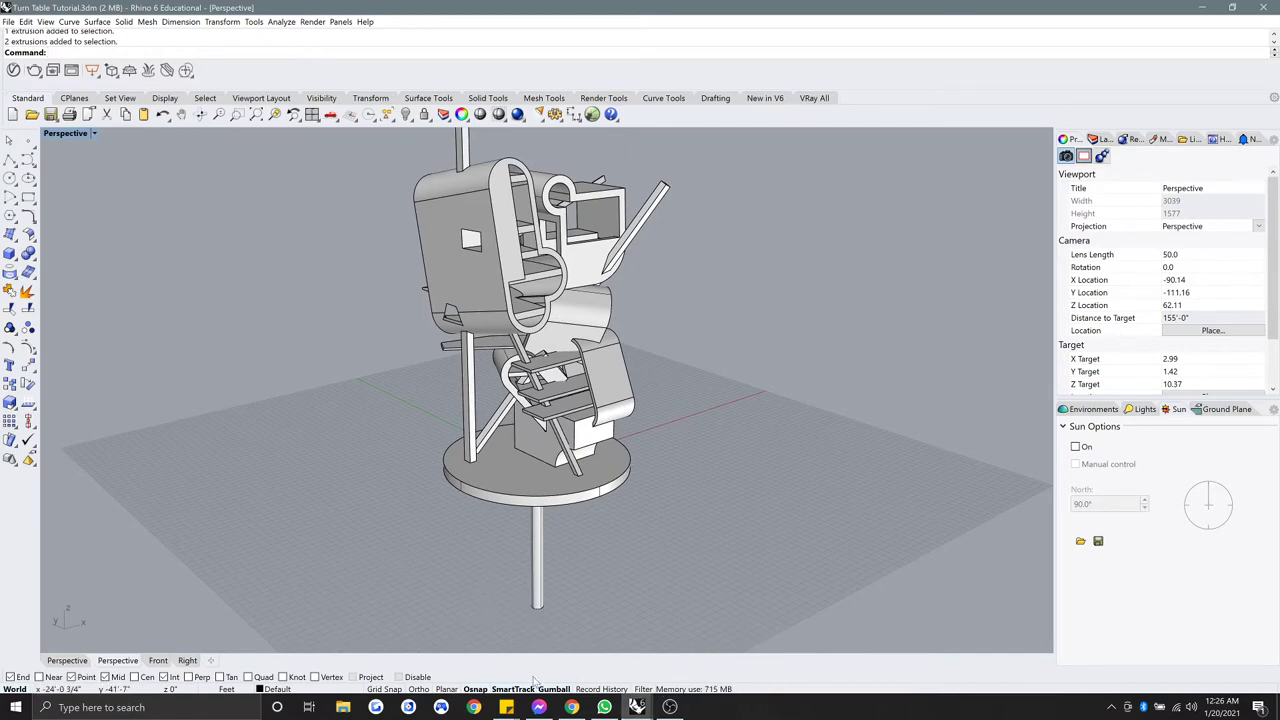
# Step: Launch a second Rhino 6 from the Start menu, skip its start window, and narrow it beside the model
pyautogui.press('super')
pyautogui.scroll(-5, 393, 452)
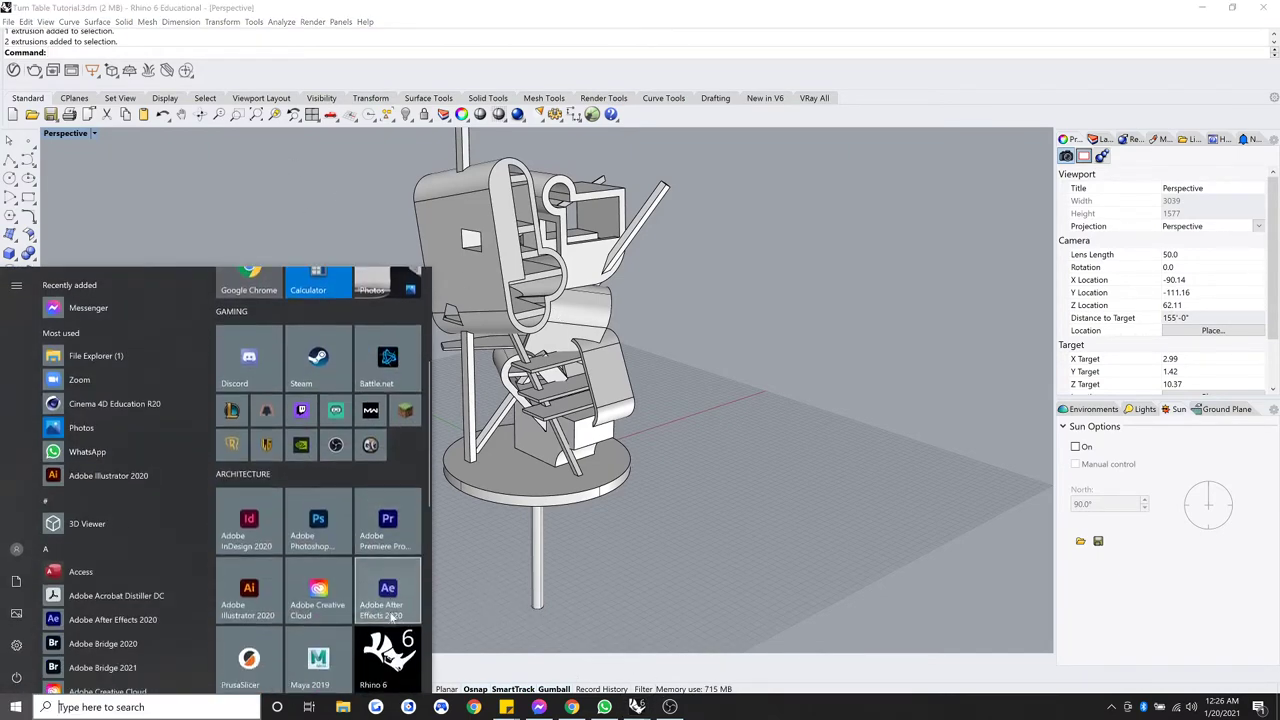
pyautogui.click(394, 418)
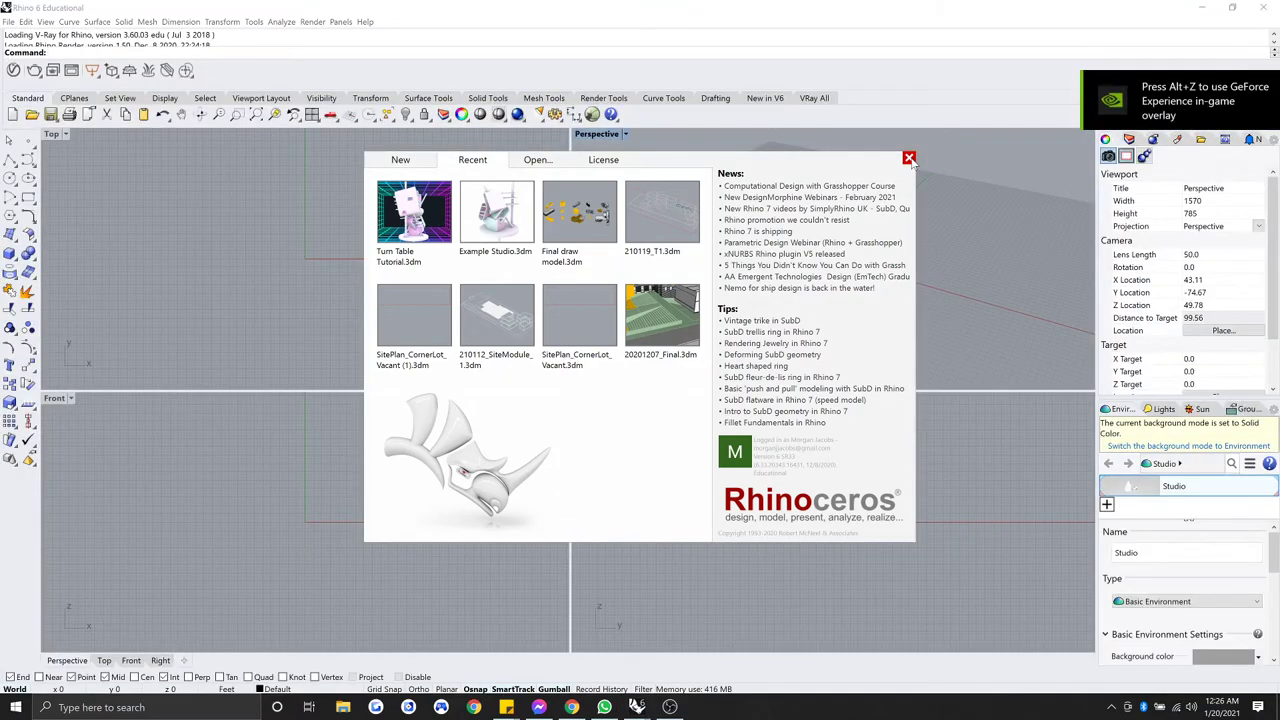
pyautogui.click(909, 160)
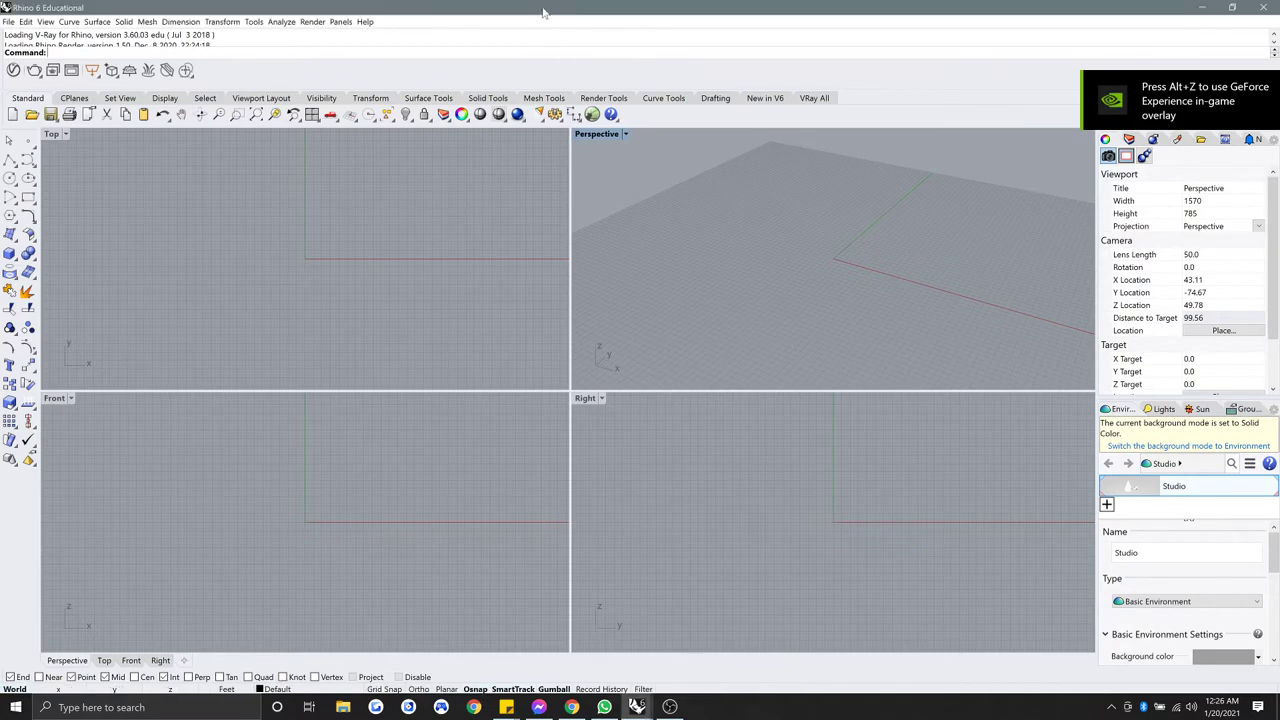
pyautogui.moveTo(540, 8); pyautogui.dragTo(734, 19)
pyautogui.moveTo(204, 193); pyautogui.dragTo(650, 260)
# Step: Bring the Turn Table Tutorial window forward and try crossing-window selections of the model
pyautogui.click(537, 296)
pyautogui.scroll(-5, 562, 457)
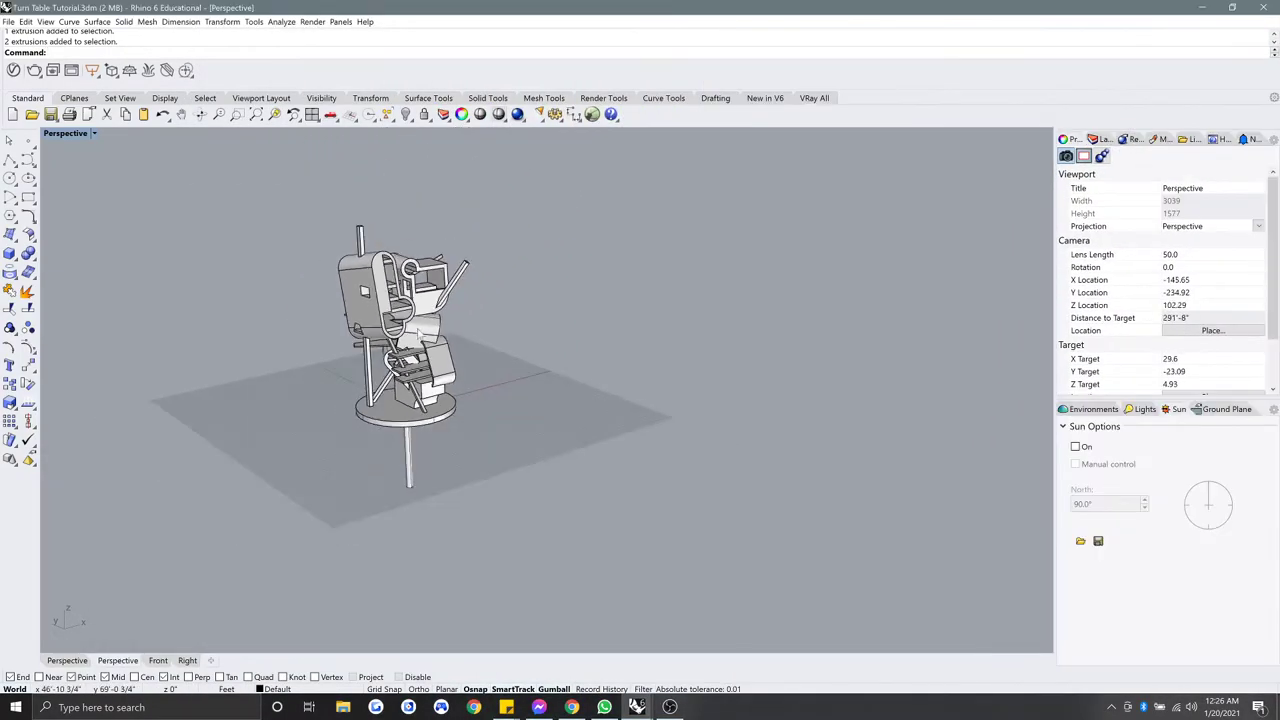
pyautogui.moveTo(585, 553); pyautogui.dragTo(331, 180)
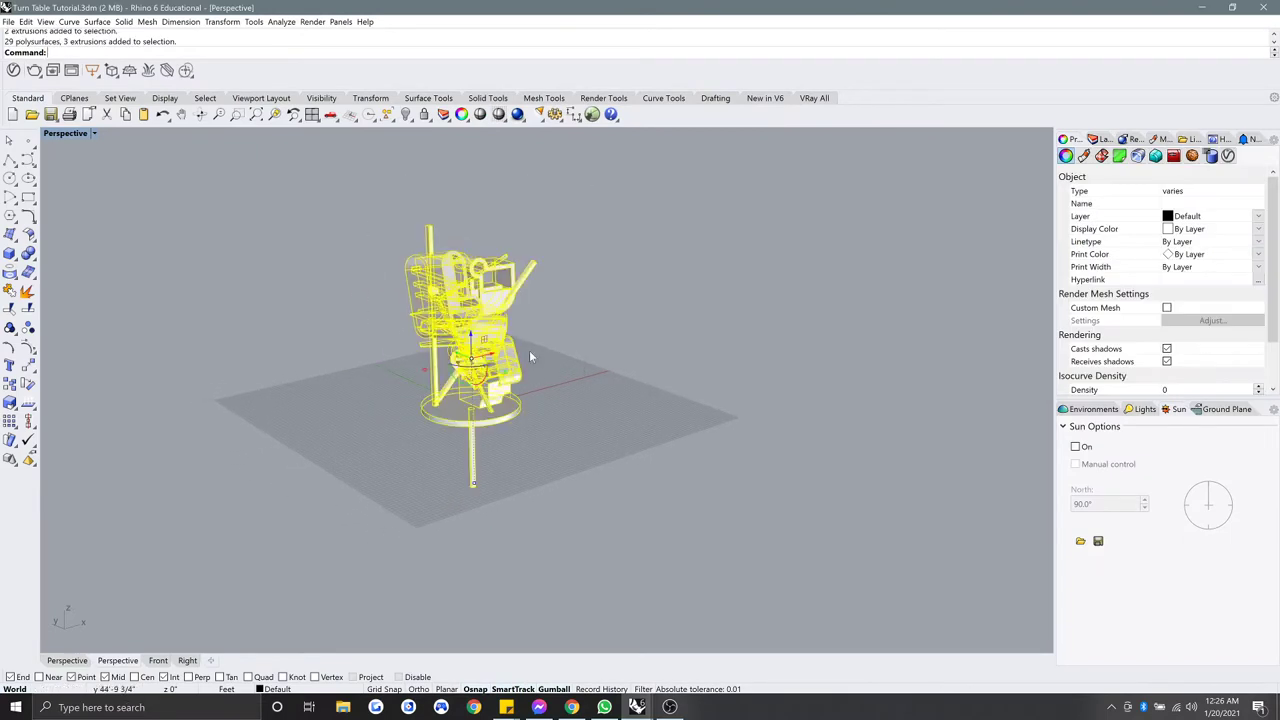
pyautogui.click(591, 384)
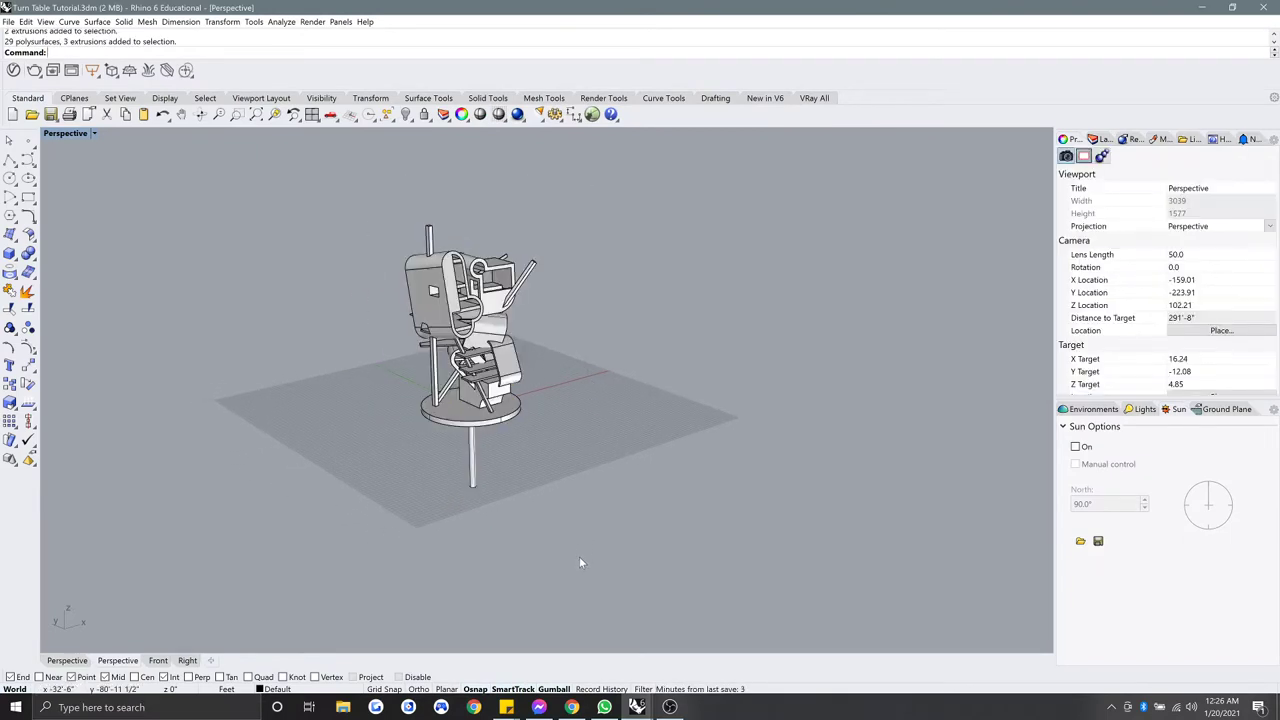
pyautogui.moveTo(578, 556); pyautogui.dragTo(360, 195)
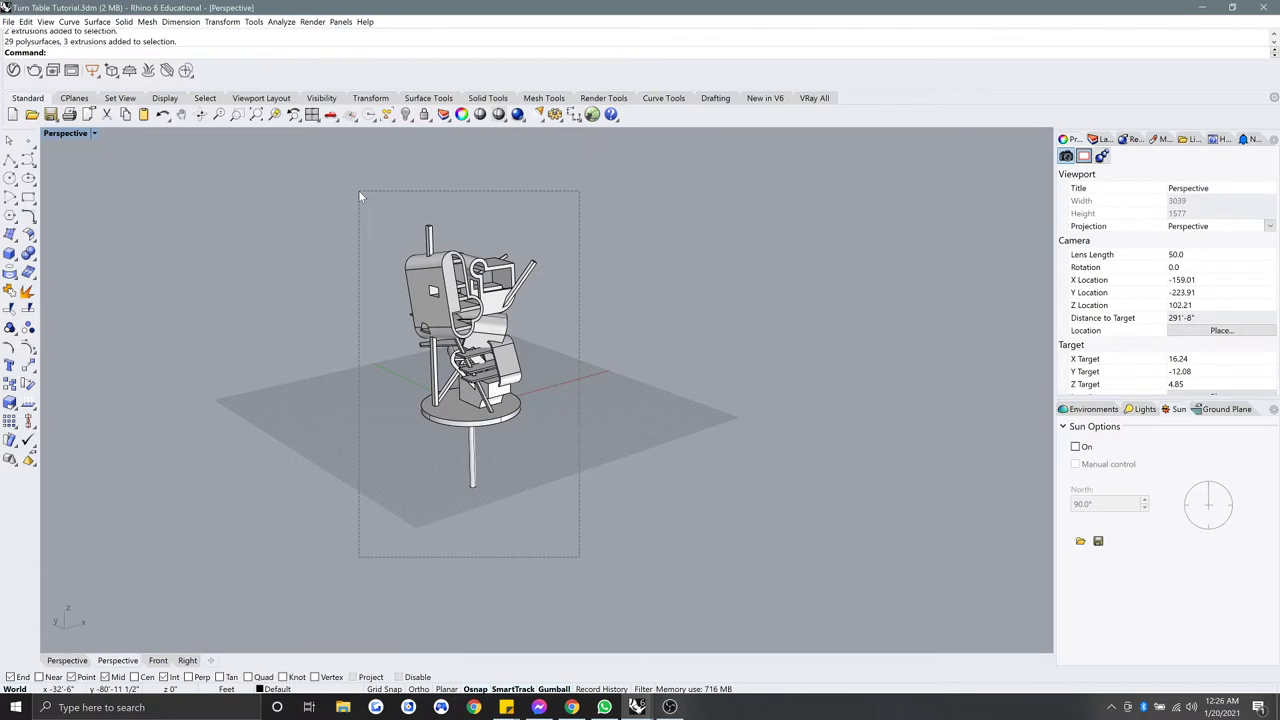
pyautogui.moveTo(360, 195); pyautogui.dragTo(333, 181)
pyautogui.moveTo(627, 195); pyautogui.dragTo(304, 522)
pyautogui.moveTo(657, 560); pyautogui.dragTo(422, 210)
pyautogui.click(366, 190)
# Step: Reselect the whole sculpture, base and pole included, with one crossing window
pyautogui.moveTo(346, 182); pyautogui.dragTo(553, 357)
pyautogui.moveTo(352, 500); pyautogui.dragTo(556, 338)
pyautogui.scroll(5, 416, 504)
pyautogui.scroll(-5, 416, 504)
pyautogui.scroll(4, 517, 390)
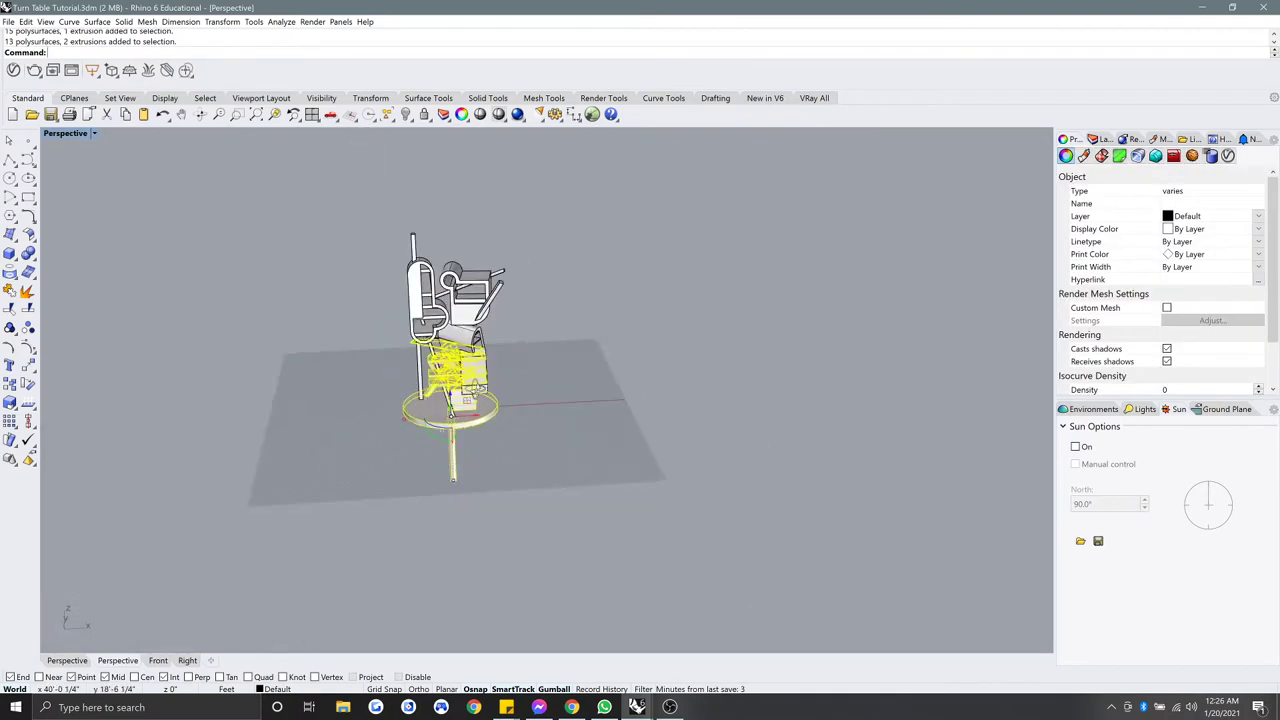
pyautogui.click(517, 393)
pyautogui.scroll(-3, 592, 458)
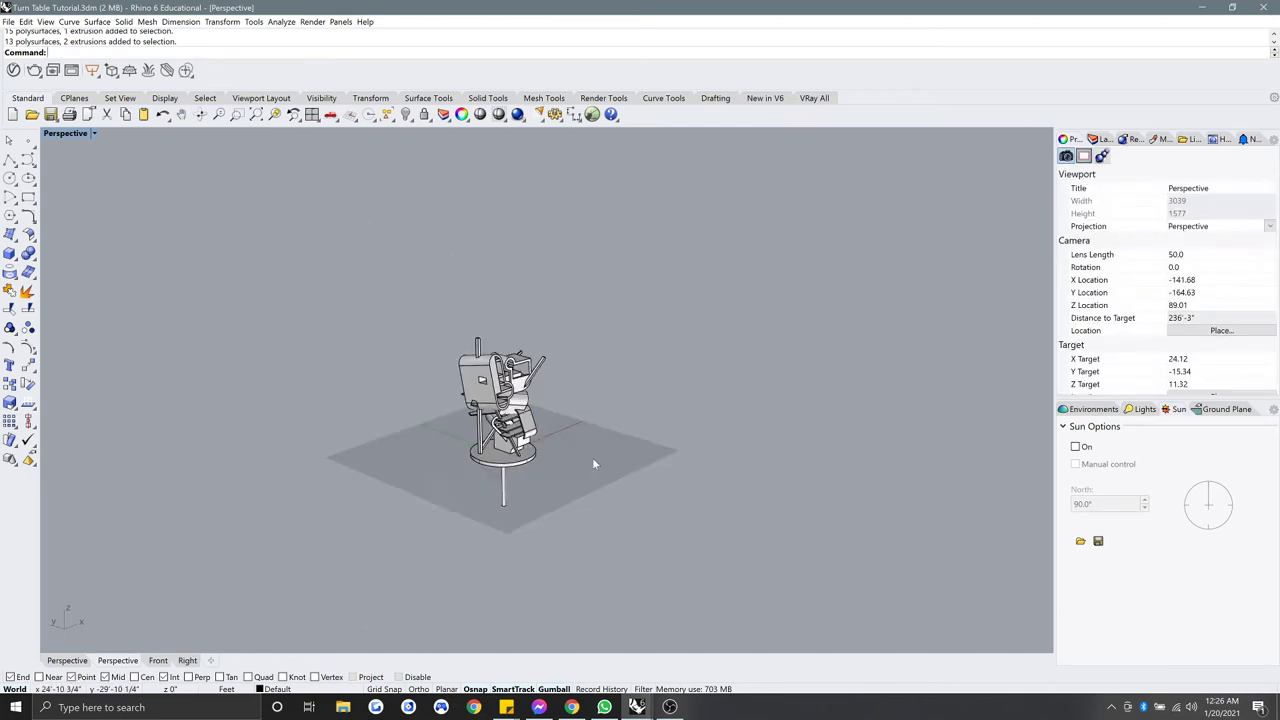
pyautogui.scroll(3, 645, 512)
pyautogui.hotkey('ctrl', 'a')
pyautogui.click(616, 486)
pyautogui.moveTo(676, 540); pyautogui.dragTo(308, 227)
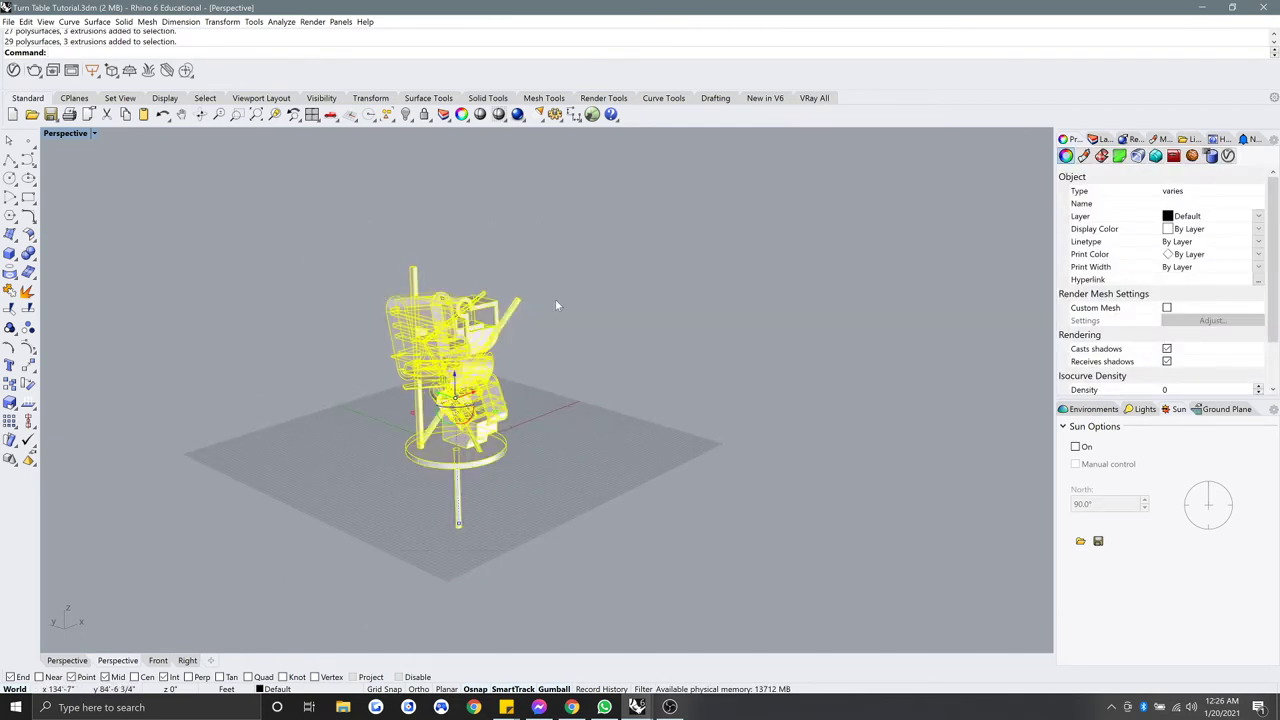
# Step: Copy the model with CopyToClipboard and paste it into the new file's maximized Perspective view
pyautogui.write('CopyTo')
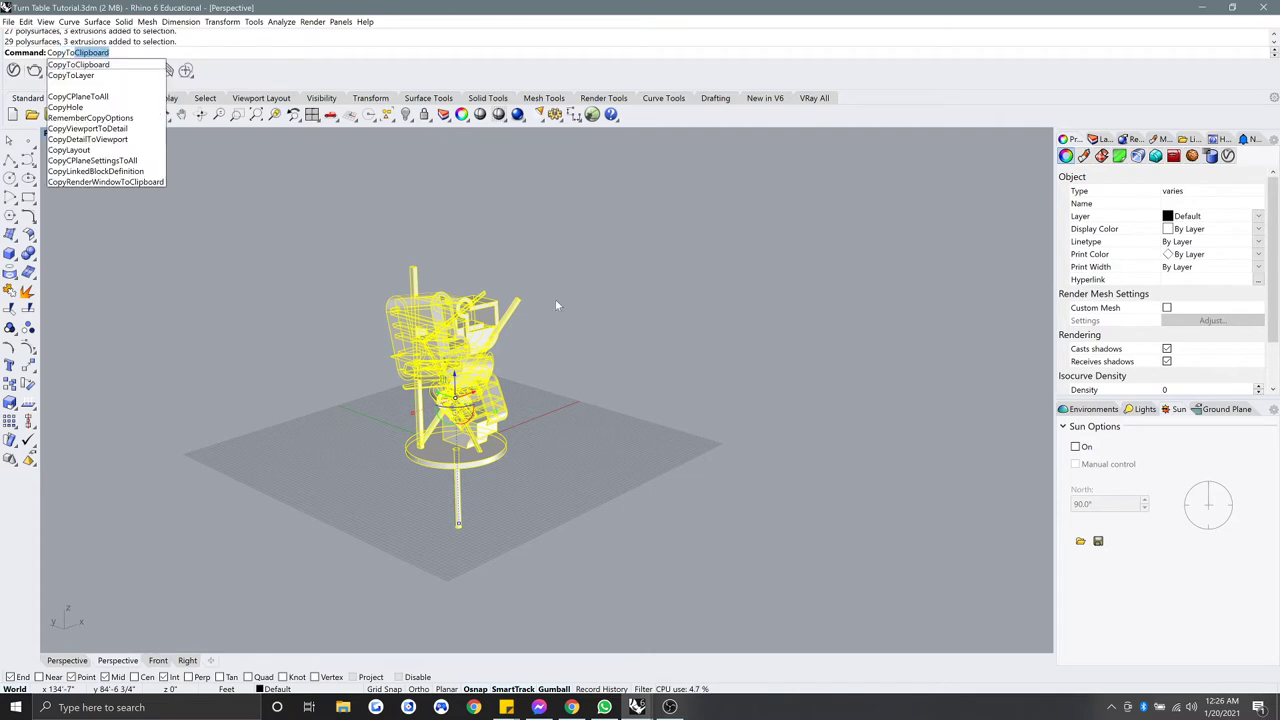
pyautogui.press('Return')
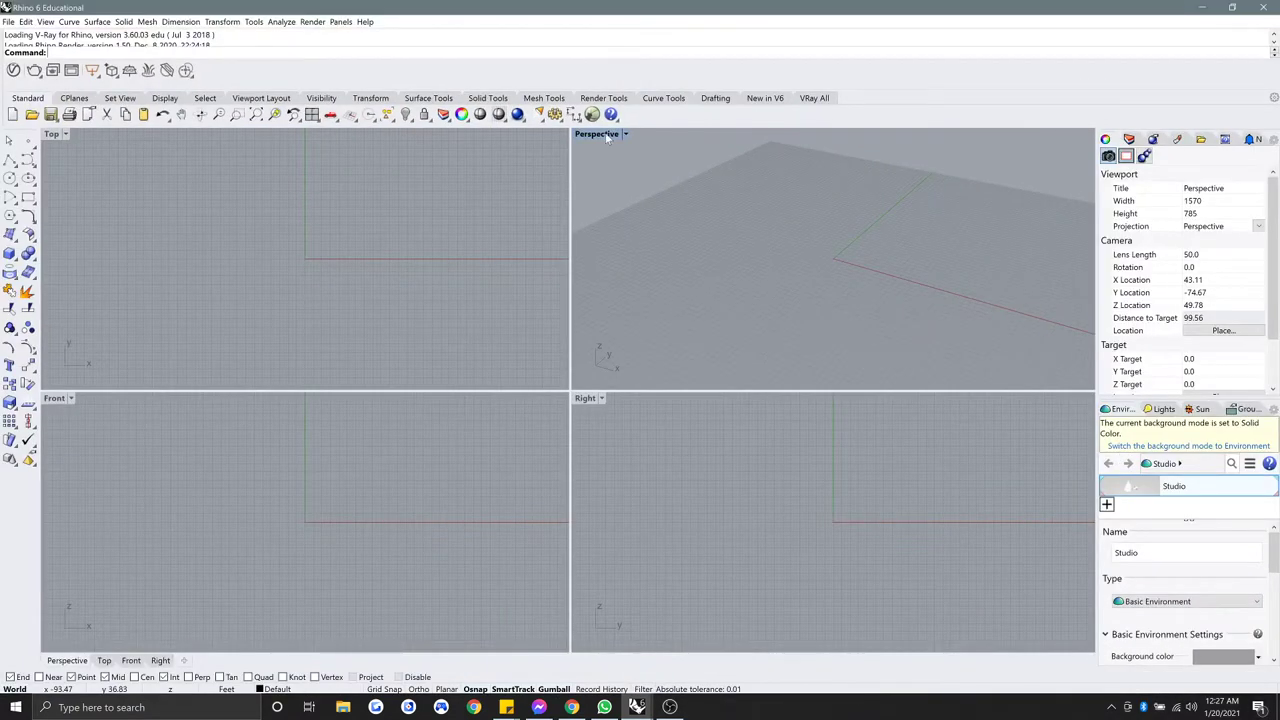
pyautogui.doubleClick(605, 134)
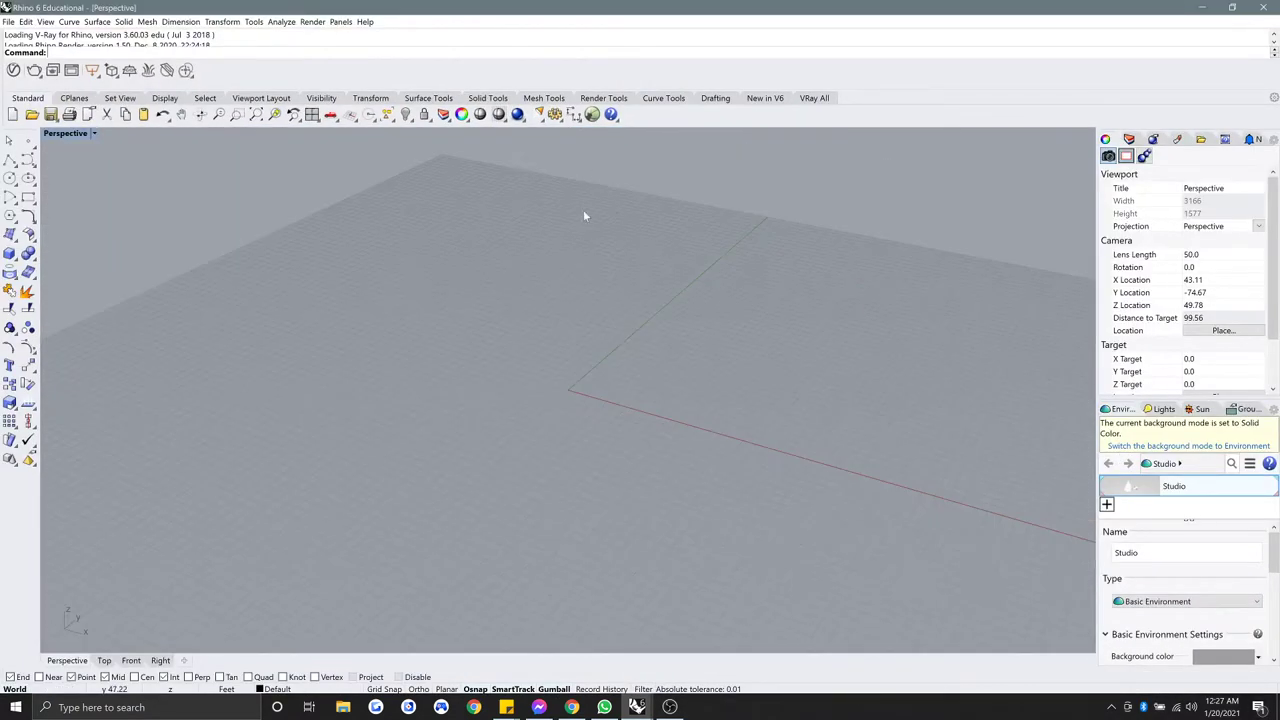
pyautogui.scroll(-5, 560, 270)
pyautogui.hotkey('ctrl', 'v')
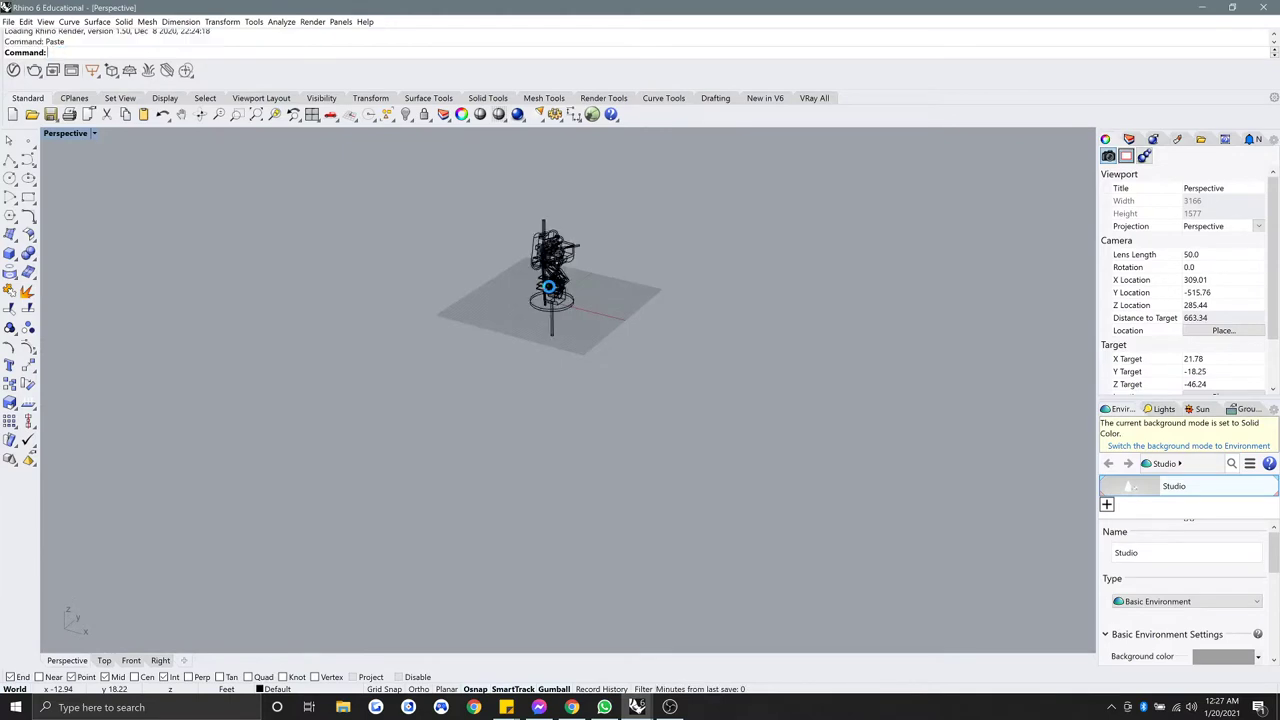
pyautogui.scroll(4, 497, 252)
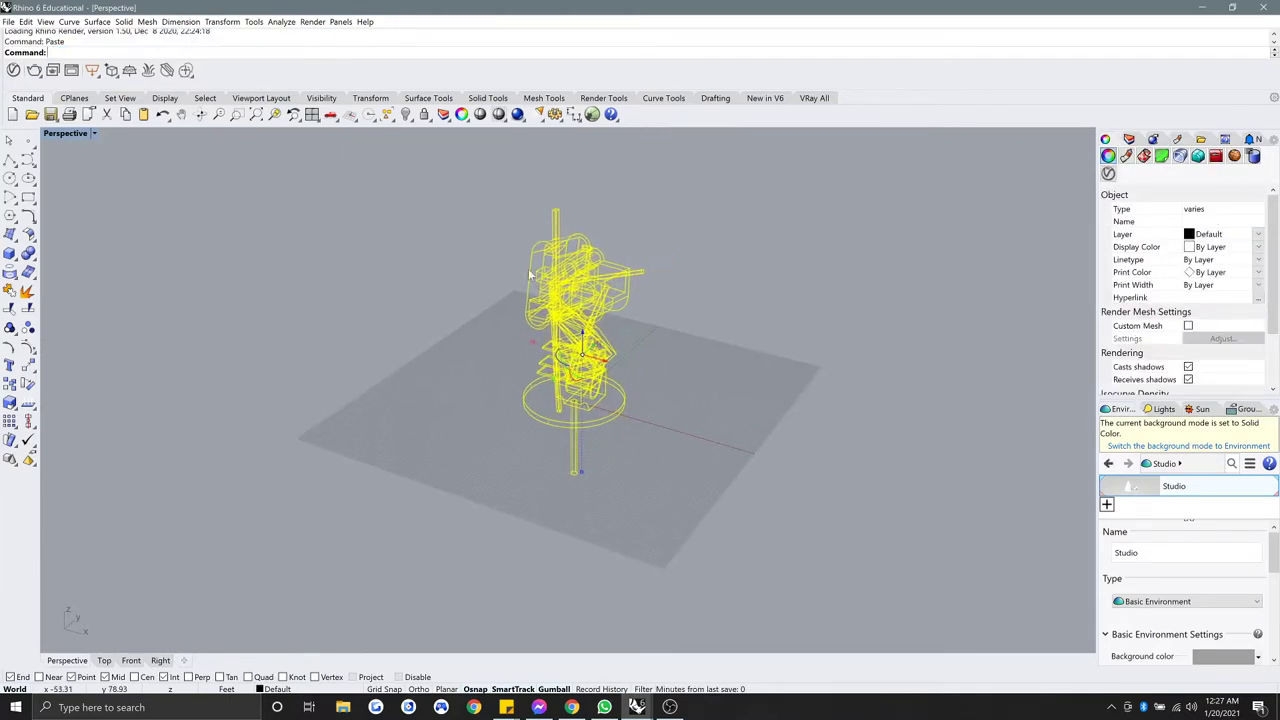
# Step: Set the Perspective view to Shaded display and orbit to the model's other side
pyautogui.click(64, 135)
pyautogui.click(75, 170)
pyautogui.click(431, 318)
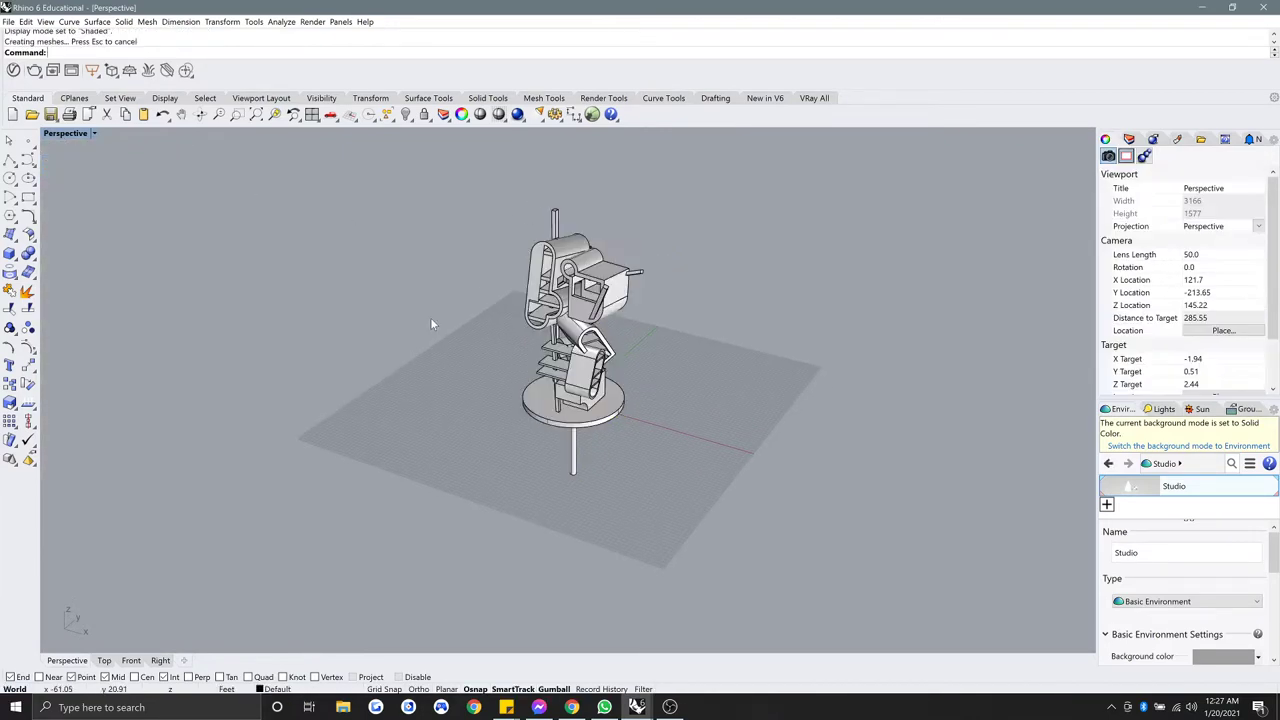
pyautogui.scroll(3, 561, 347)
pyautogui.moveTo(561, 347); pyautogui.dragTo(612, 470, button='right')
pyautogui.scroll(3, 586, 394)
pyautogui.scroll(-3, 620, 484)
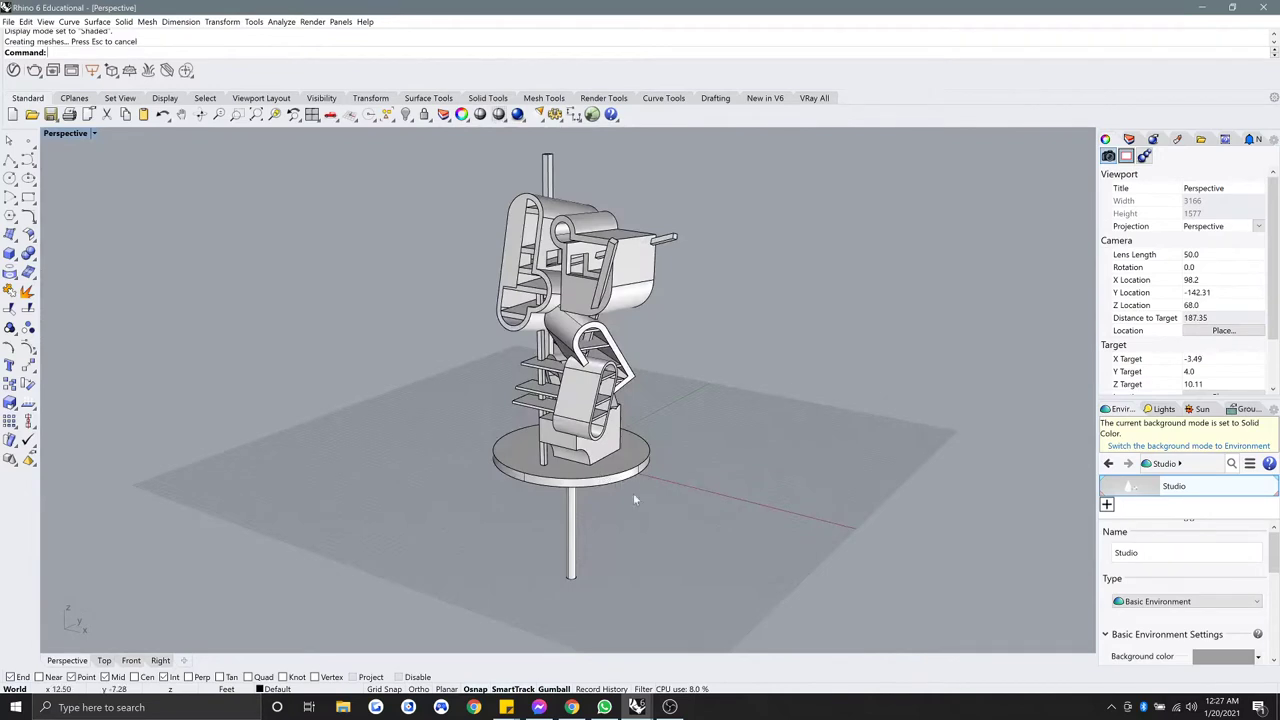
pyautogui.scroll(-3, 684, 497)
# Step: Window-select the whole sculpture and drag it to the right of the plane centre
pyautogui.moveTo(684, 497); pyautogui.dragTo(587, 529, button='right')
pyautogui.moveTo(637, 593); pyautogui.dragTo(322, 292)
pyautogui.moveTo(562, 463); pyautogui.dragTo(905, 555)
pyautogui.moveTo(905, 555); pyautogui.dragTo(577, 434, button='right')
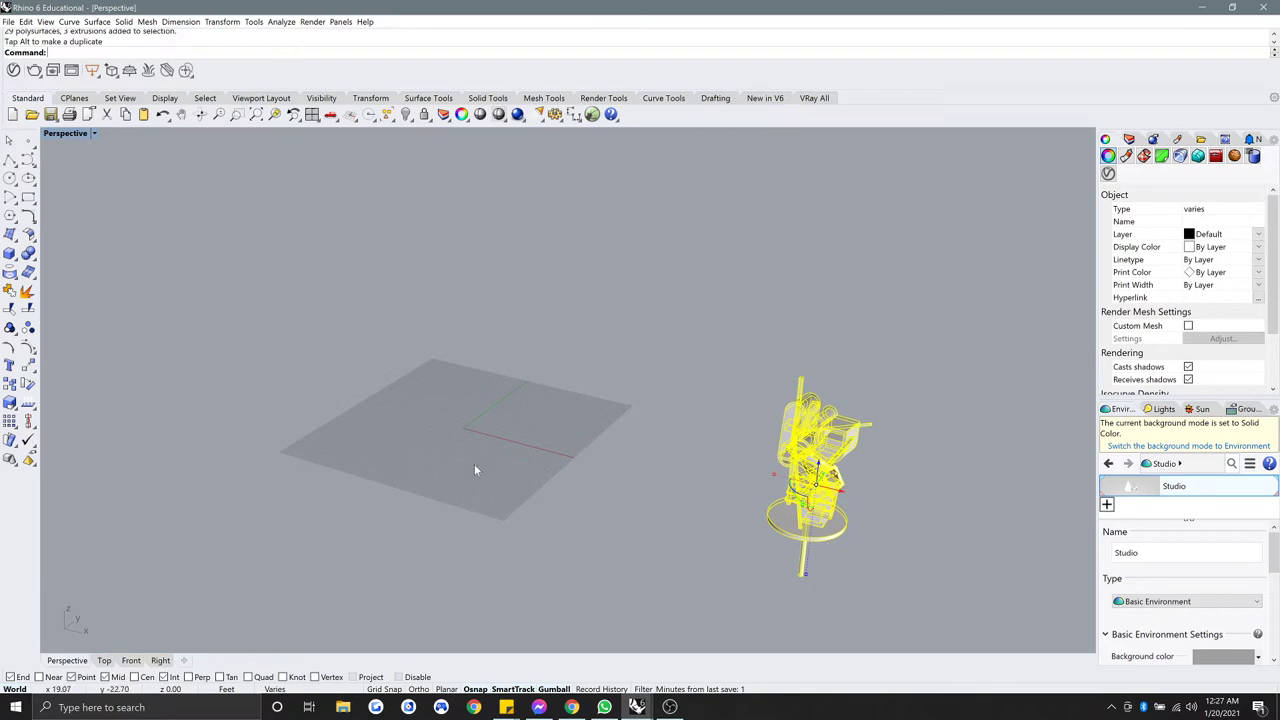
# Step: Zoom in on the base pole and window-select the whole sculpture
pyautogui.press('Escape')
pyautogui.scroll(5, 848, 558)
pyautogui.keyDown('shift'); pyautogui.moveTo(848, 558); pyautogui.dragTo(717, 423, button='right'); pyautogui.keyUp('shift')
pyautogui.scroll(3, 706, 332)
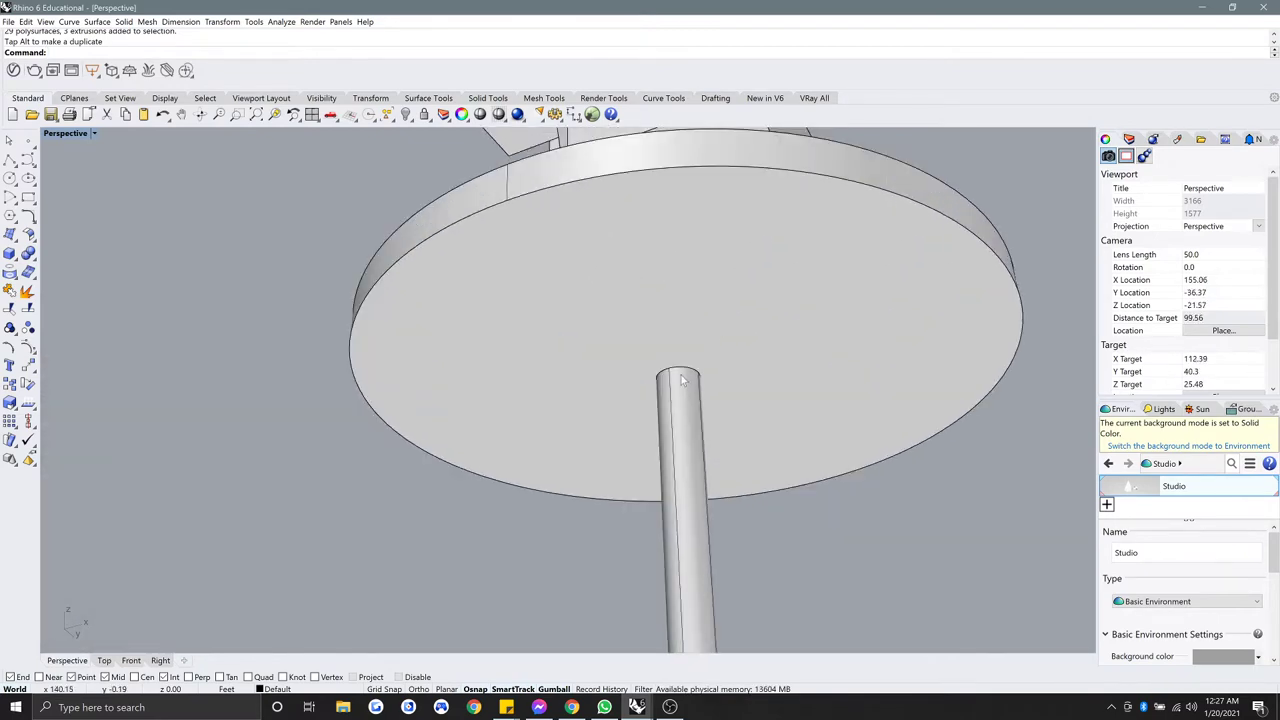
pyautogui.scroll(-5, 682, 379)
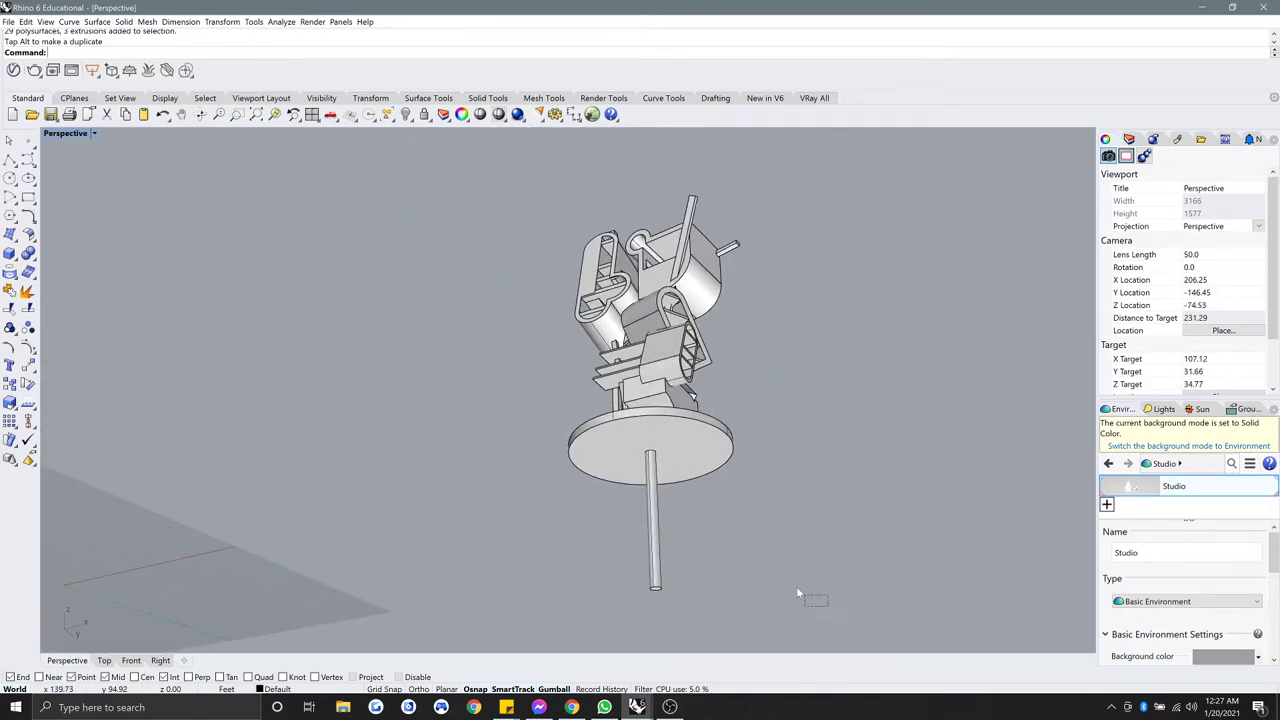
pyautogui.moveTo(737, 536); pyautogui.dragTo(492, 169)
pyautogui.scroll(5, 658, 457)
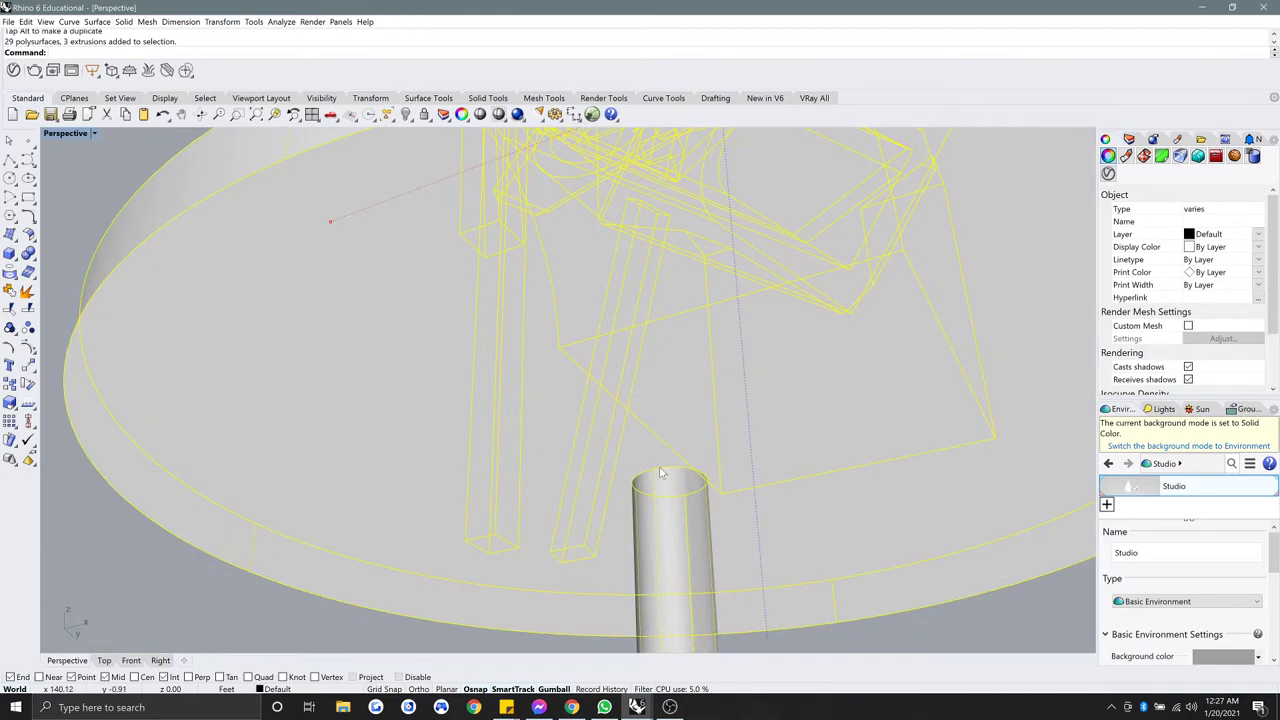
# Step: Move the sculpture from the pole's top centre to the origin (0)
pyautogui.write('move')
pyautogui.press('Return')
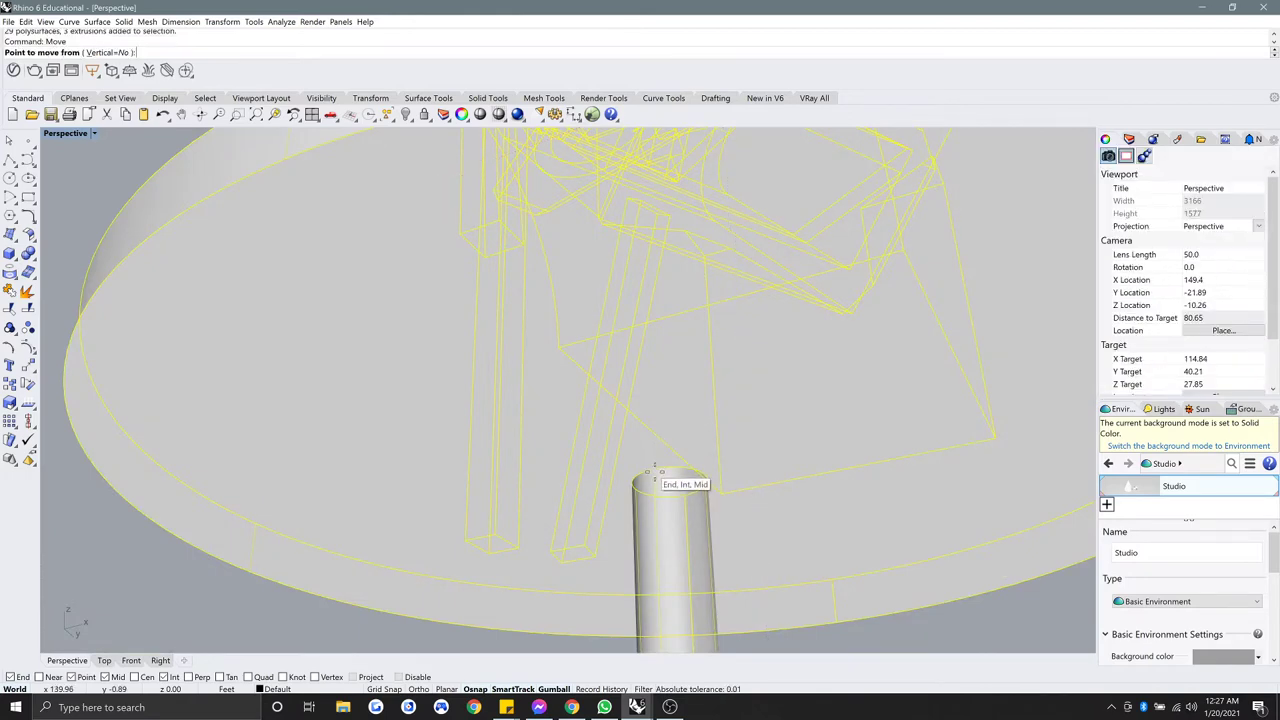
pyautogui.press('Right')
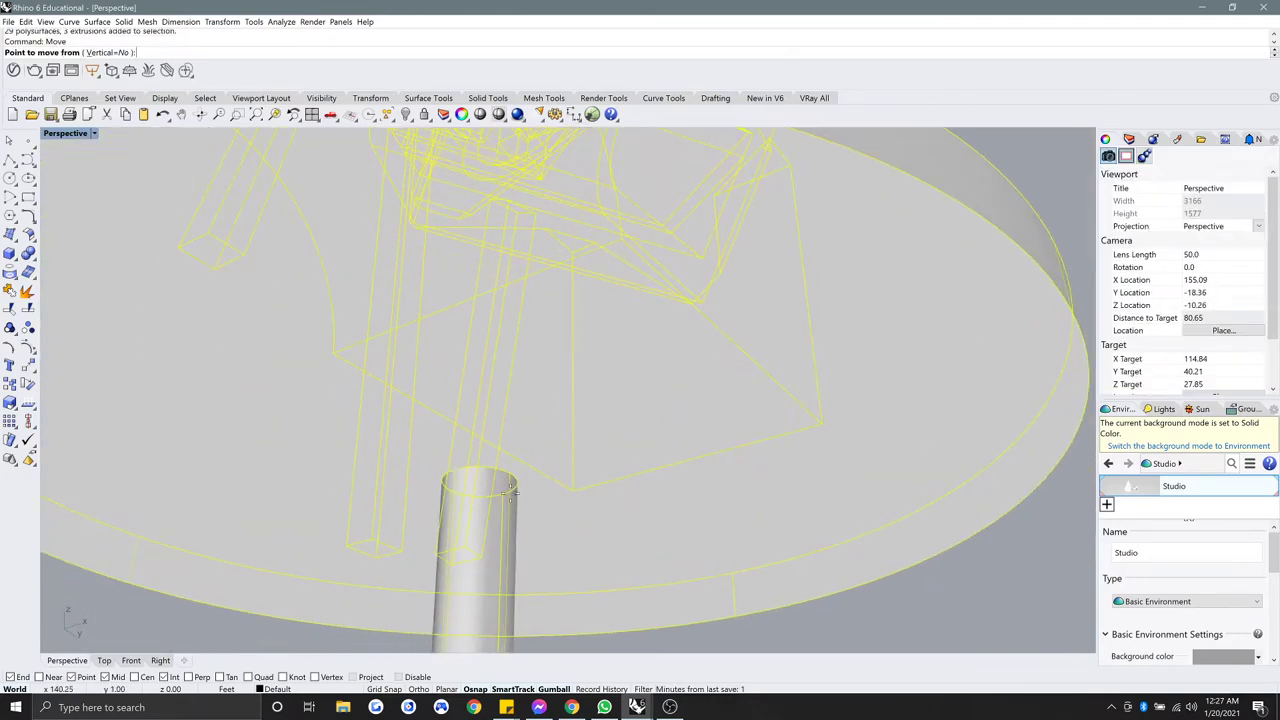
pyautogui.hotkey('shift', 'Left')
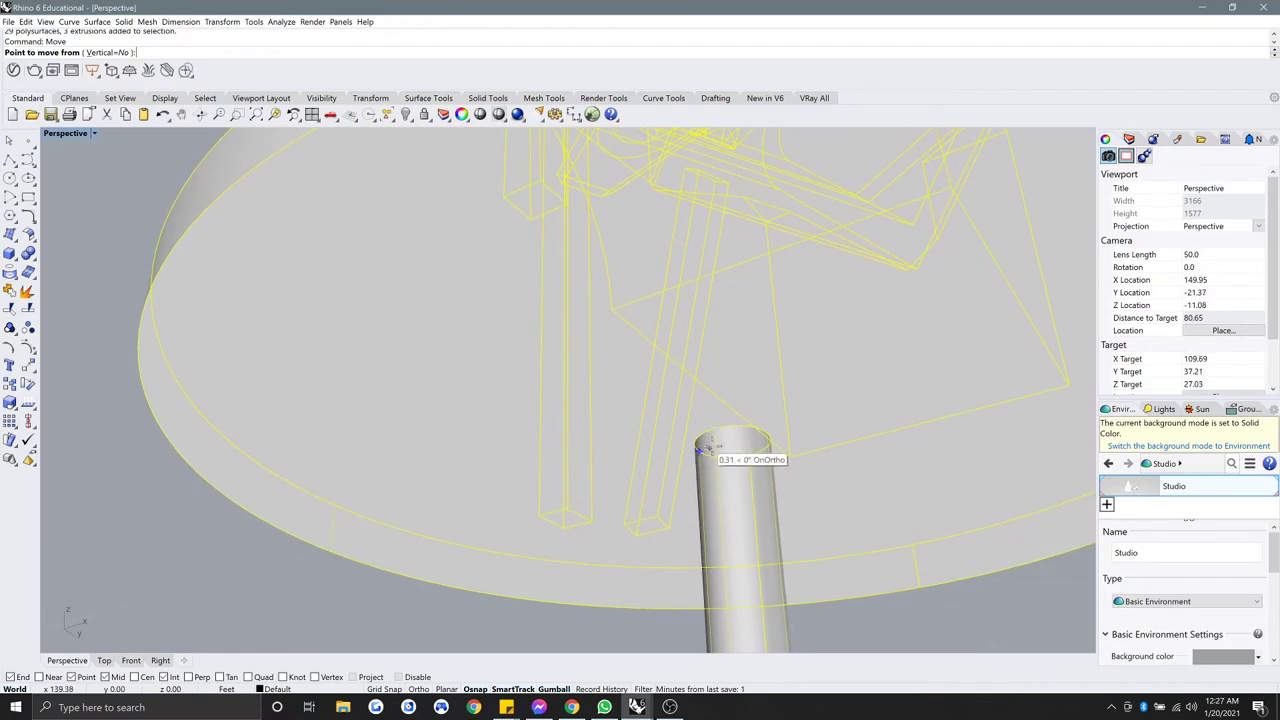
pyautogui.click(714, 446)
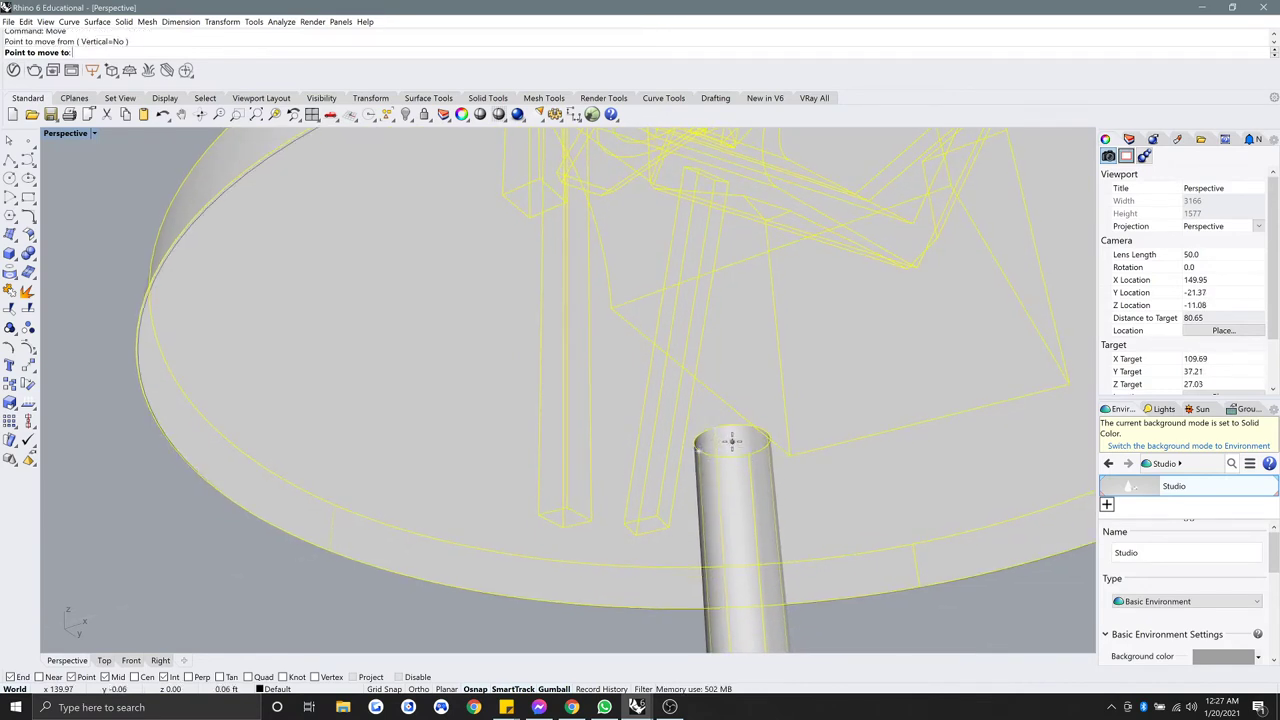
pyautogui.write('0')
pyautogui.press('Return')
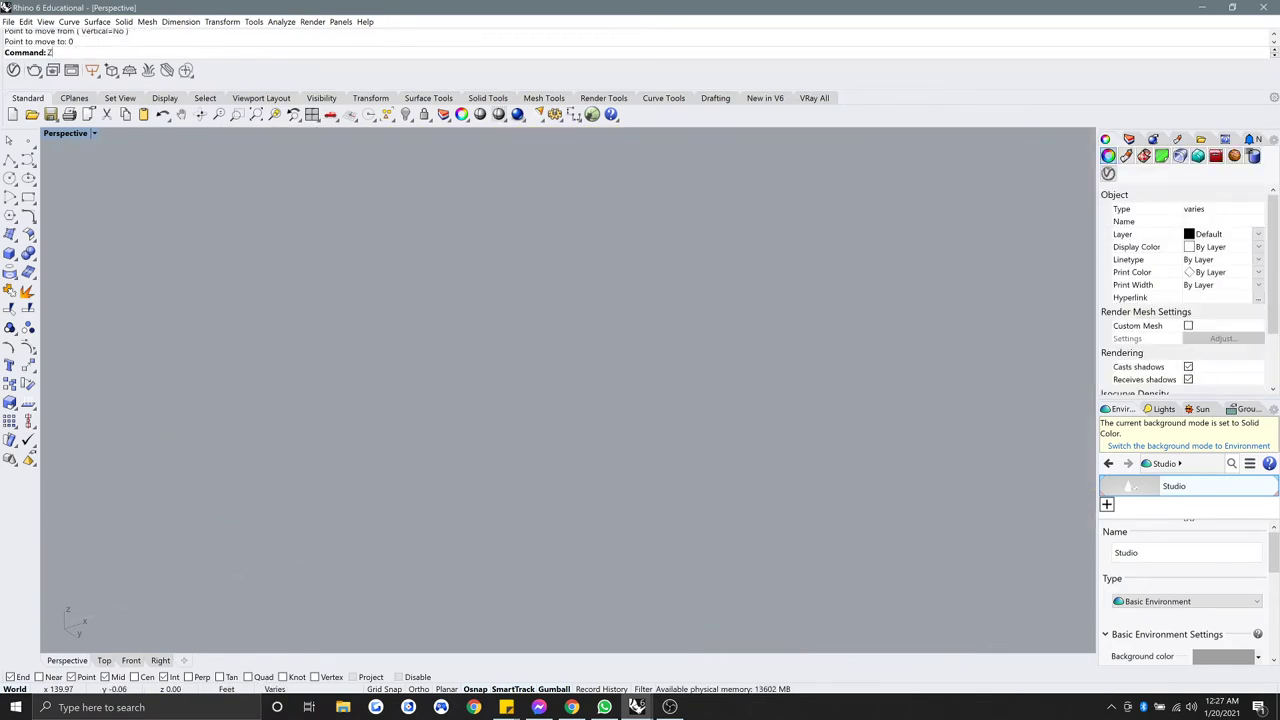
# Step: Zoom to the moved sculpture, deselect it, and centre it in the view
pyautogui.hotkey('ctrl', 'shift', 'e')
pyautogui.moveTo(610, 340); pyautogui.dragTo(398, 362, button='right')
pyautogui.press('Escape')
pyautogui.keyDown('shift'); pyautogui.moveTo(564, 320); pyautogui.dragTo(528, 343, button='right'); pyautogui.keyUp('shift')
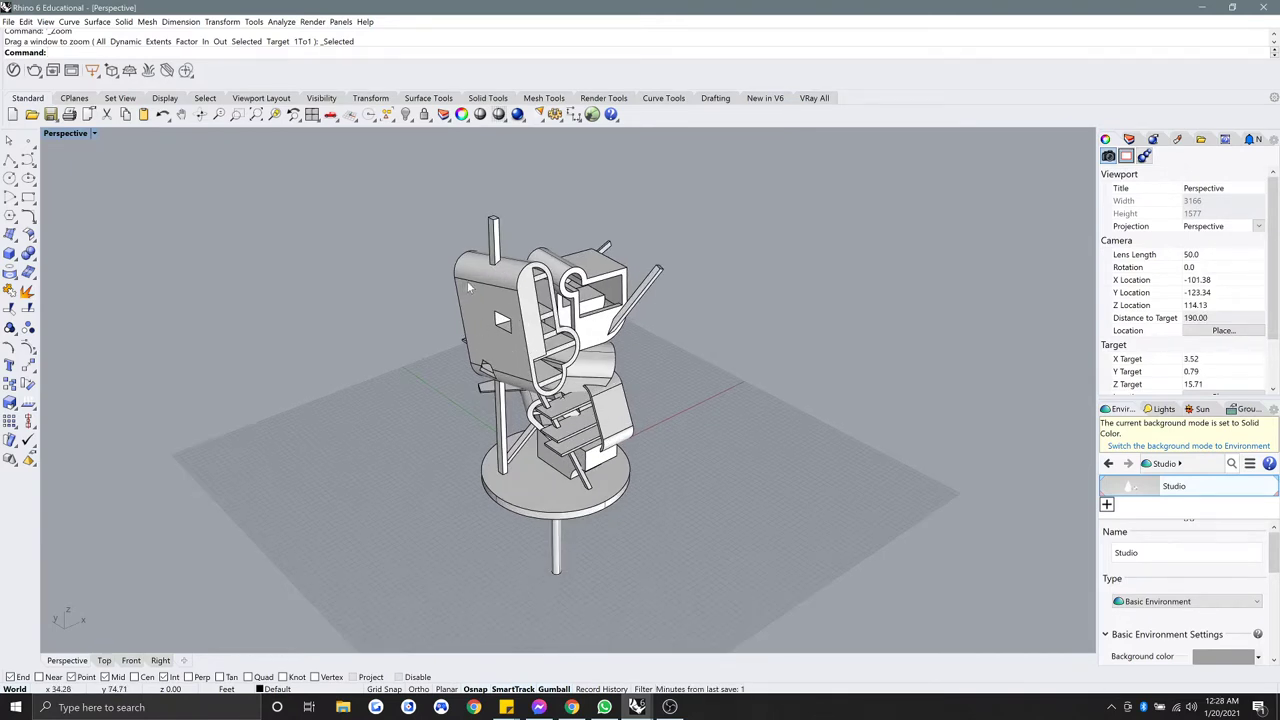
# Step: Run DisplayProperties to show the Perspective viewport's Shaded mode settings
pyautogui.write('isplayProperties')
pyautogui.press('Return')
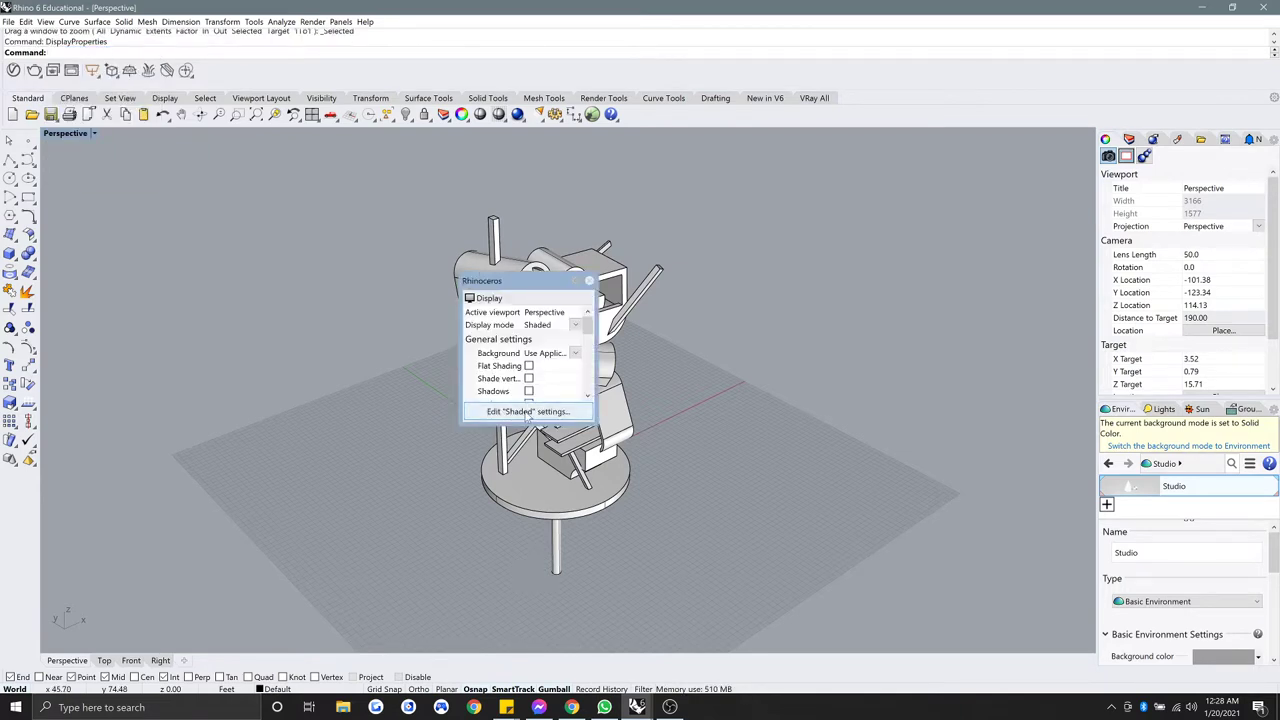
# Step: Switch the Perspective viewport to Rendered display mode
pyautogui.click(589, 281)
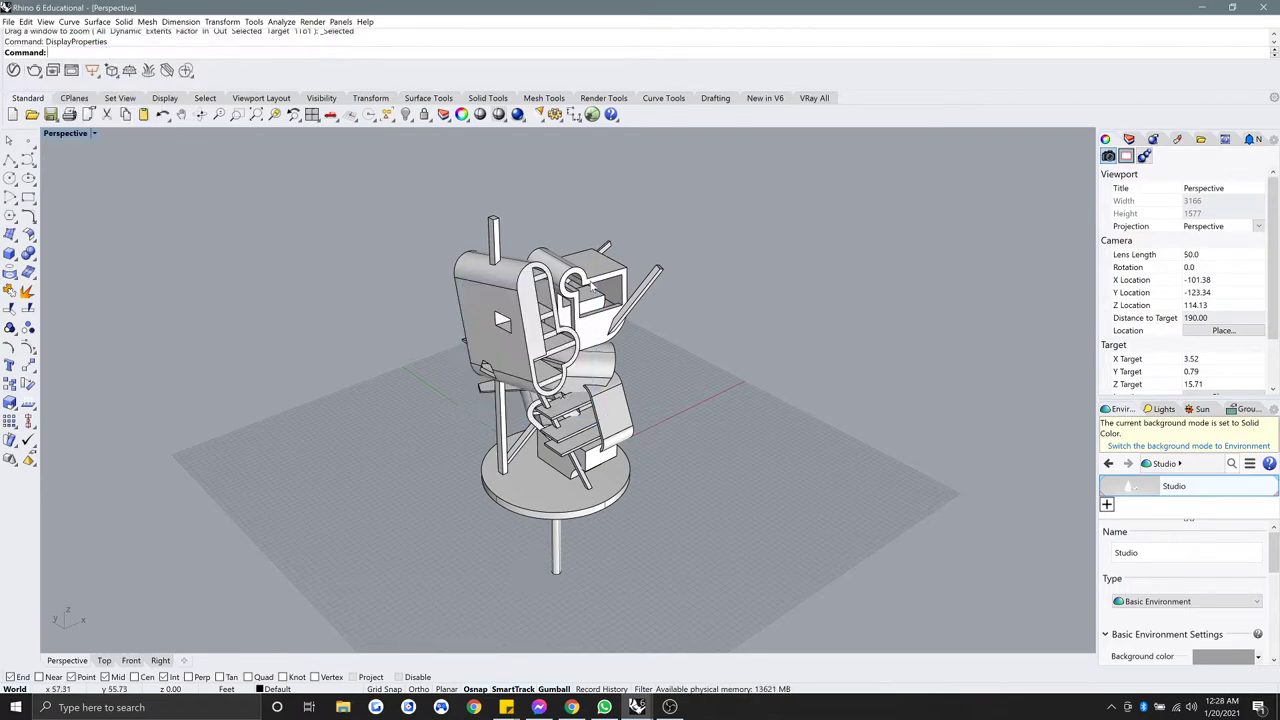
pyautogui.click(88, 135)
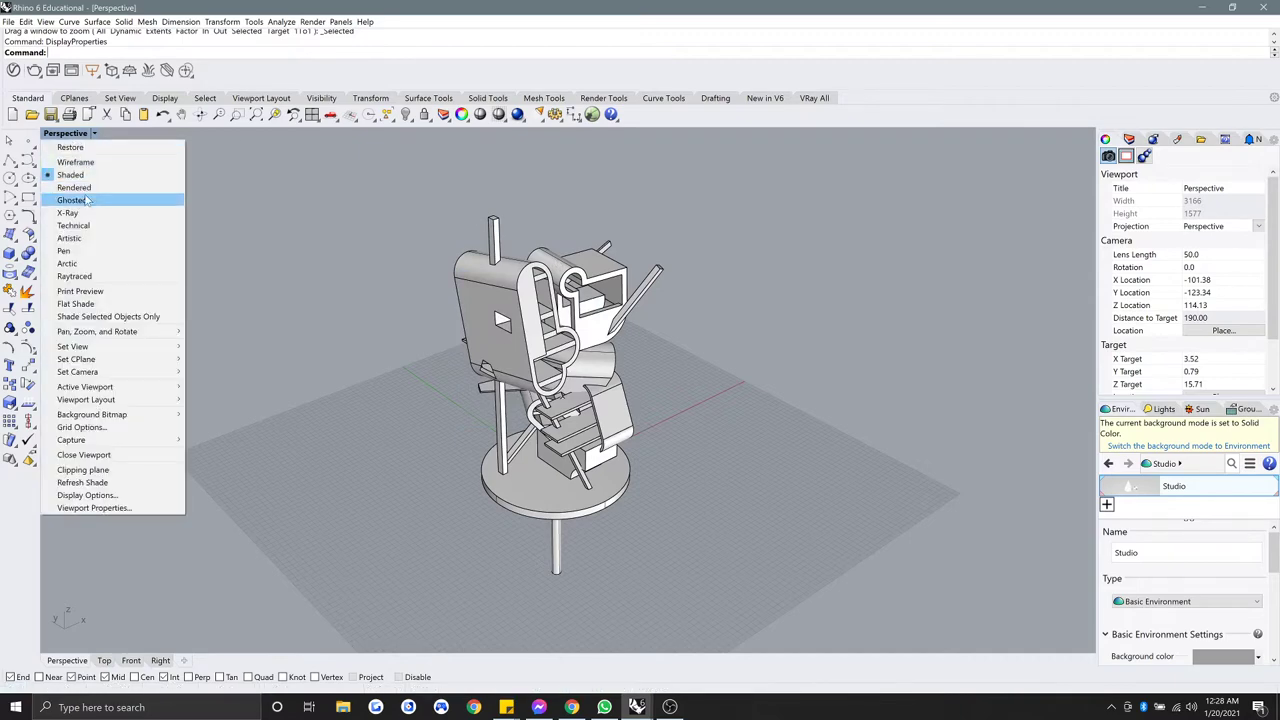
pyautogui.click(75, 188)
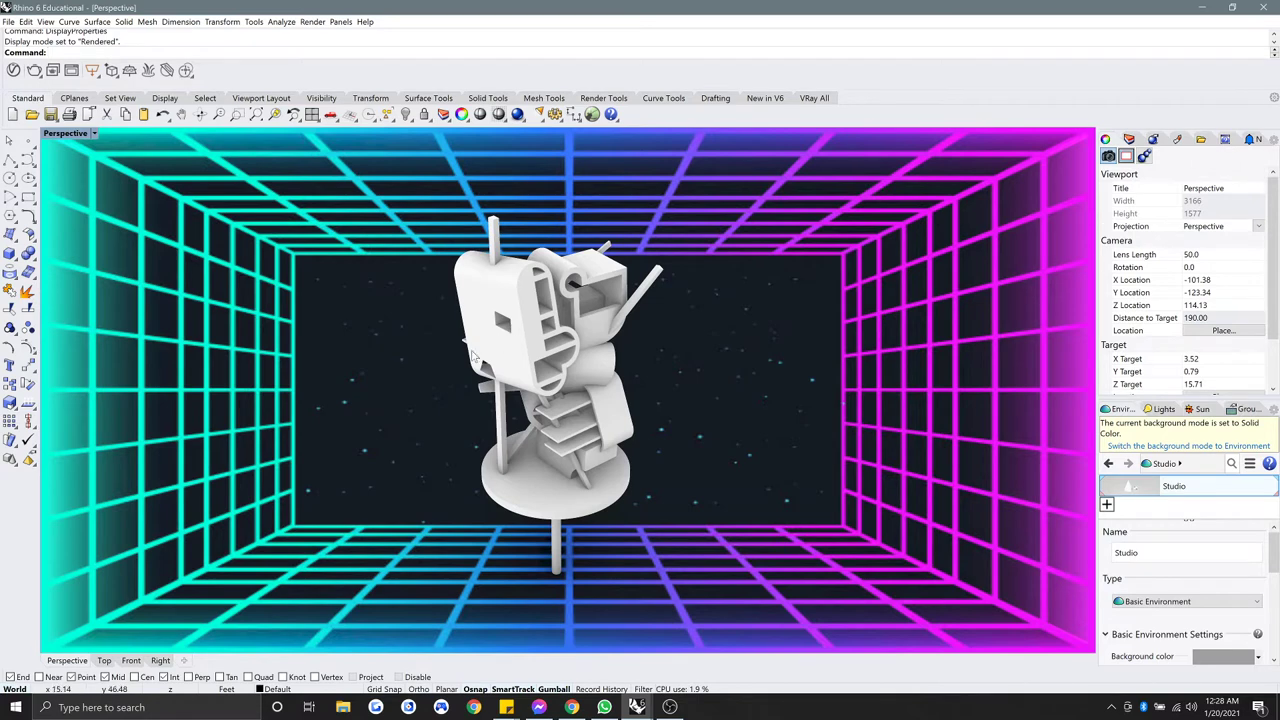
pyautogui.moveTo(471, 355)
pyautogui.mouseDown(button='right')
pyautogui.moveTo(648, 352)
pyautogui.moveTo(466, 364)
pyautogui.mouseUp(button='right')
# Step: Try a Transparent background in the Rendered mode settings, then discard the change
pyautogui.rightClick(512, 359)
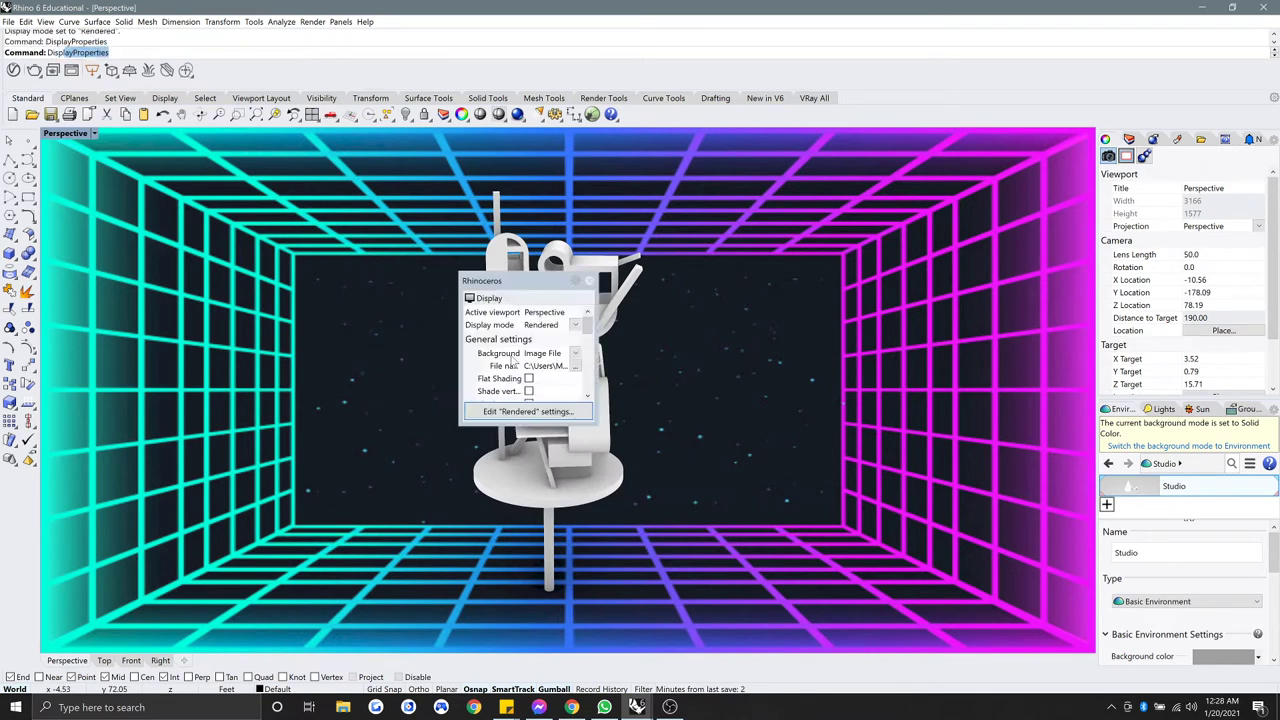
pyautogui.moveTo(592, 424); pyautogui.dragTo(678, 510)
pyautogui.scroll(-3, 556, 370)
pyautogui.scroll(2, 556, 370)
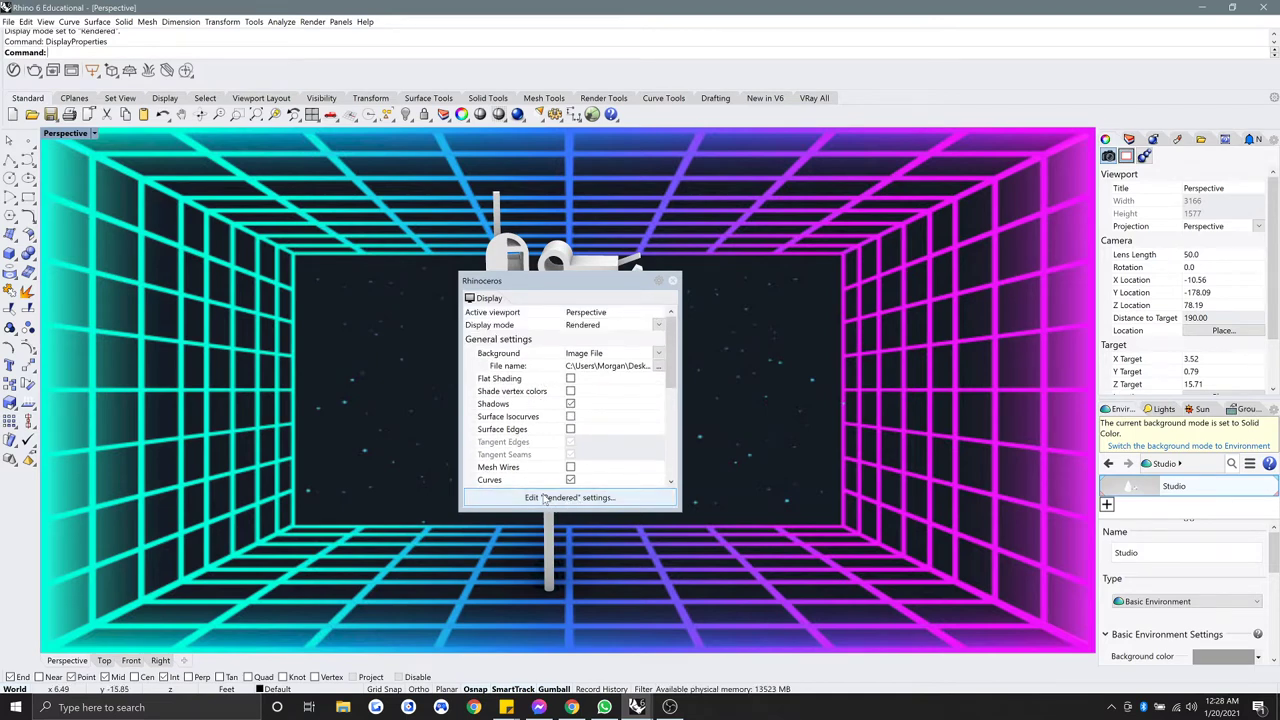
pyautogui.click(590, 498)
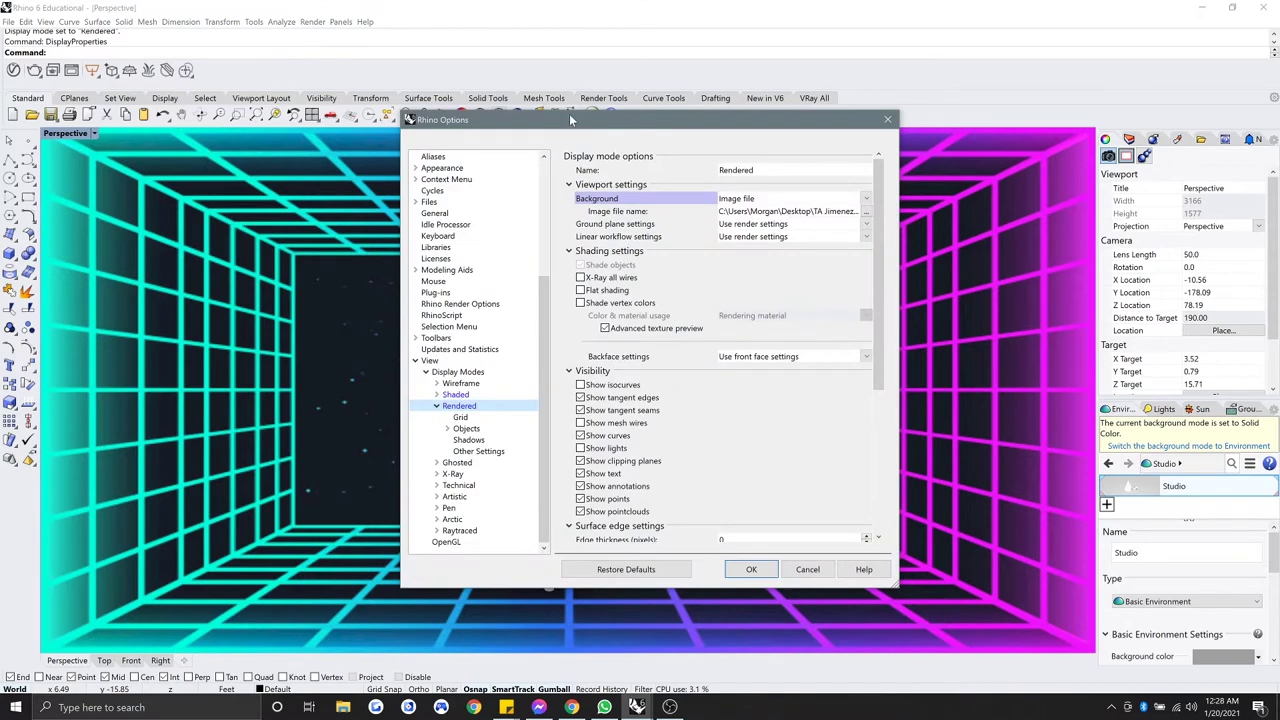
pyautogui.moveTo(571, 120); pyautogui.dragTo(512, 162)
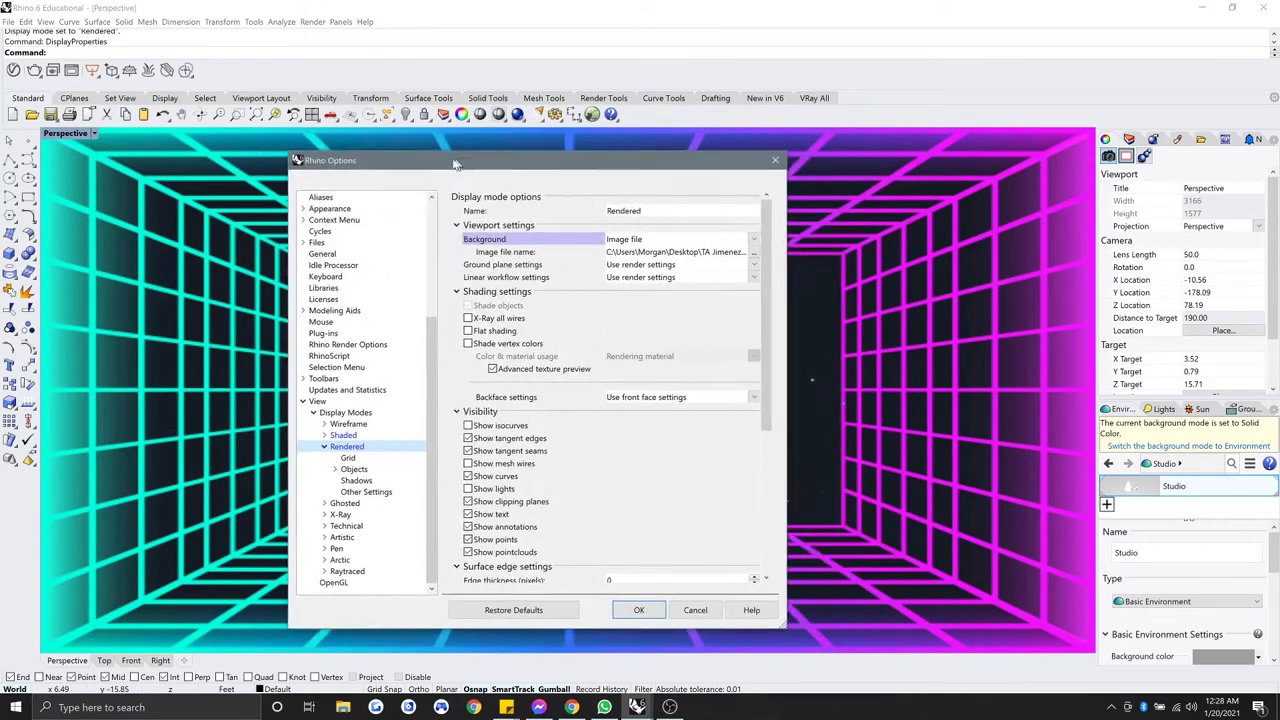
pyautogui.moveTo(445, 163); pyautogui.dragTo(240, 170)
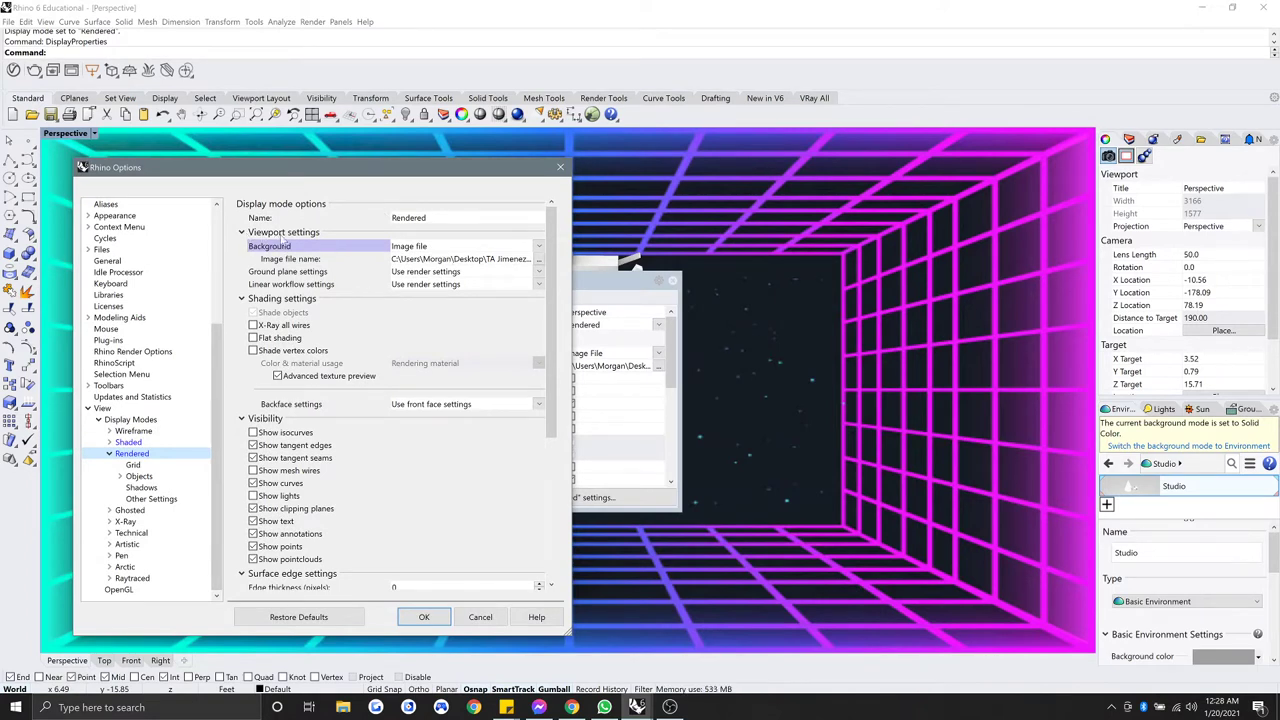
pyautogui.click(418, 248)
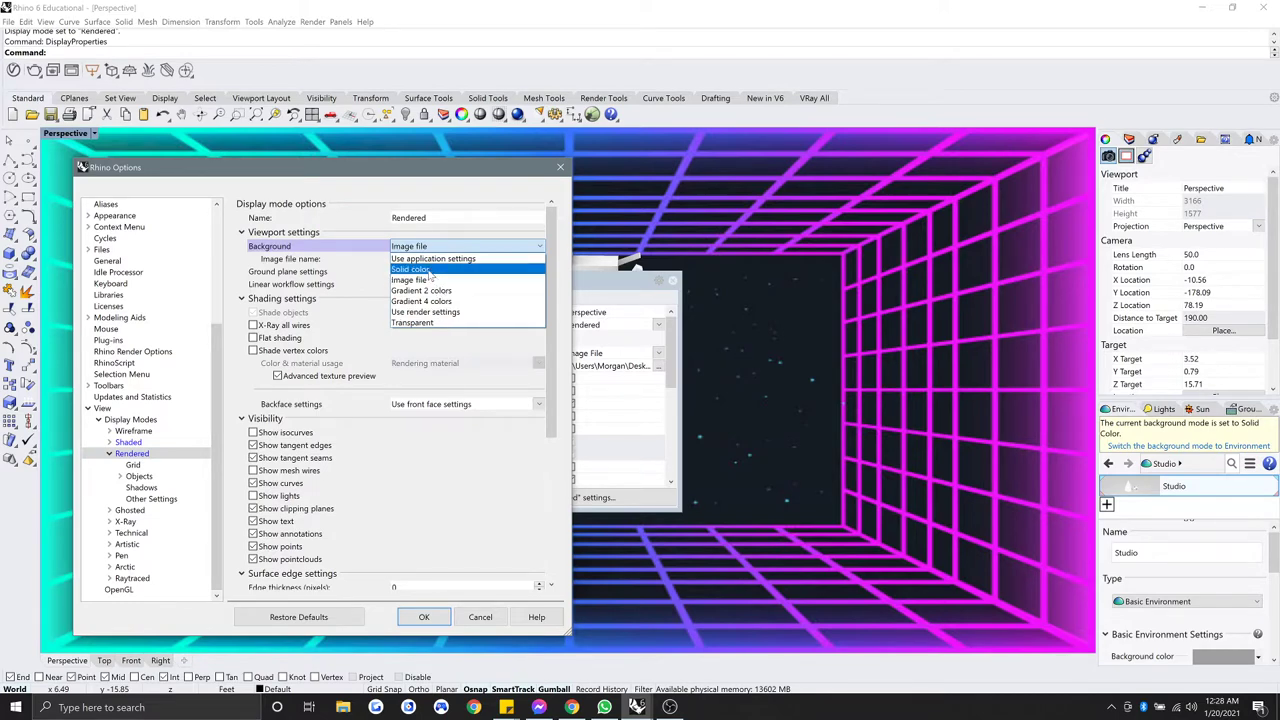
pyautogui.click(428, 322)
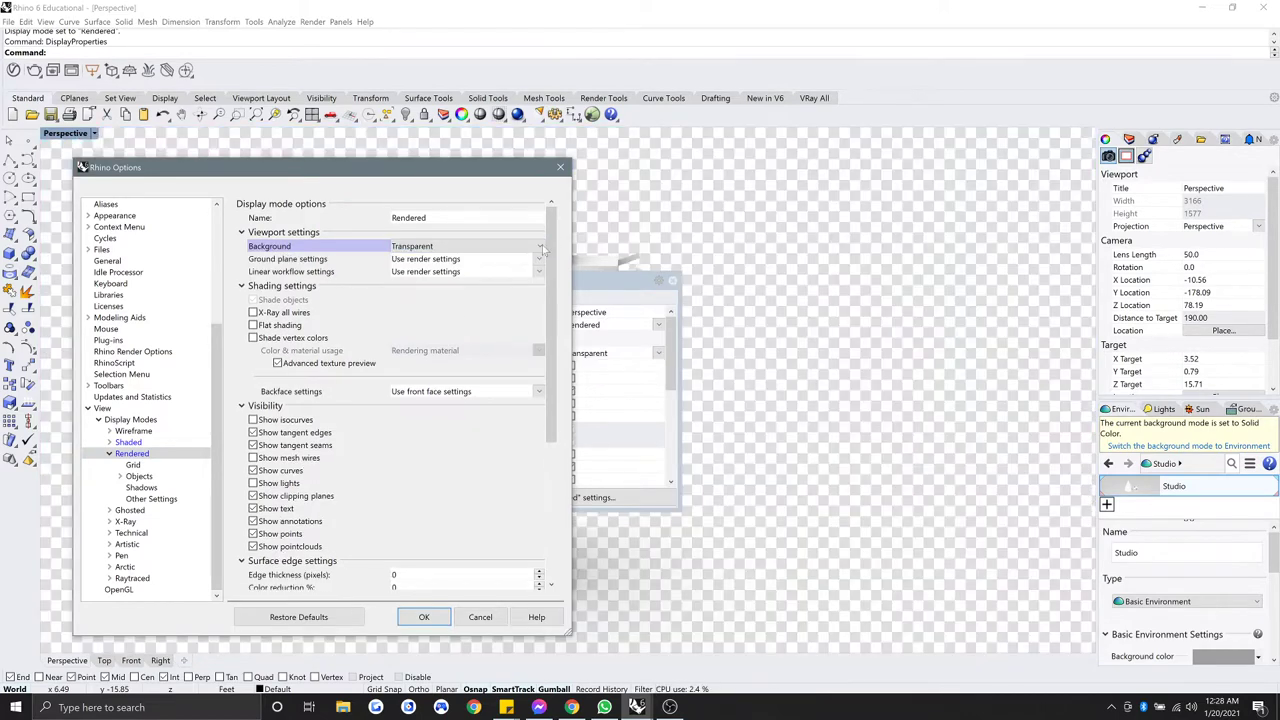
pyautogui.press('Return')
pyautogui.click(673, 281)
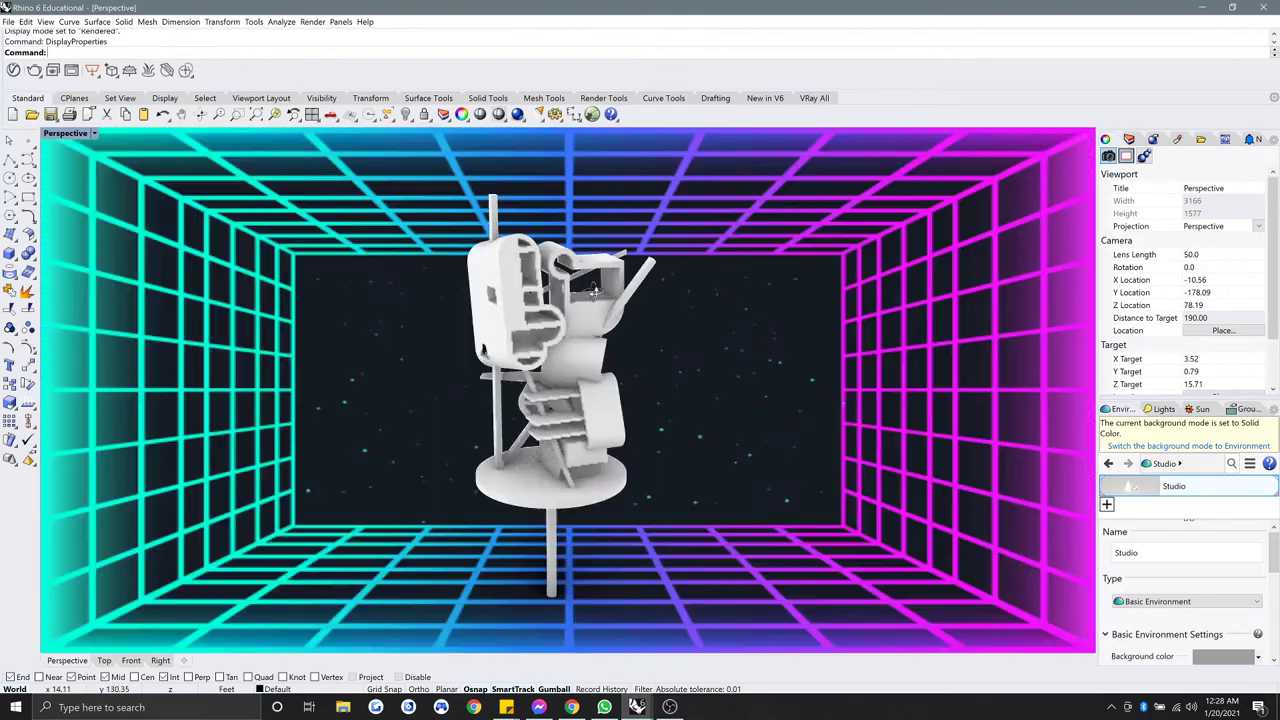
# Step: Reopen display properties and keep the image file background option
pyautogui.moveTo(595, 289); pyautogui.dragTo(549, 287, button='right')
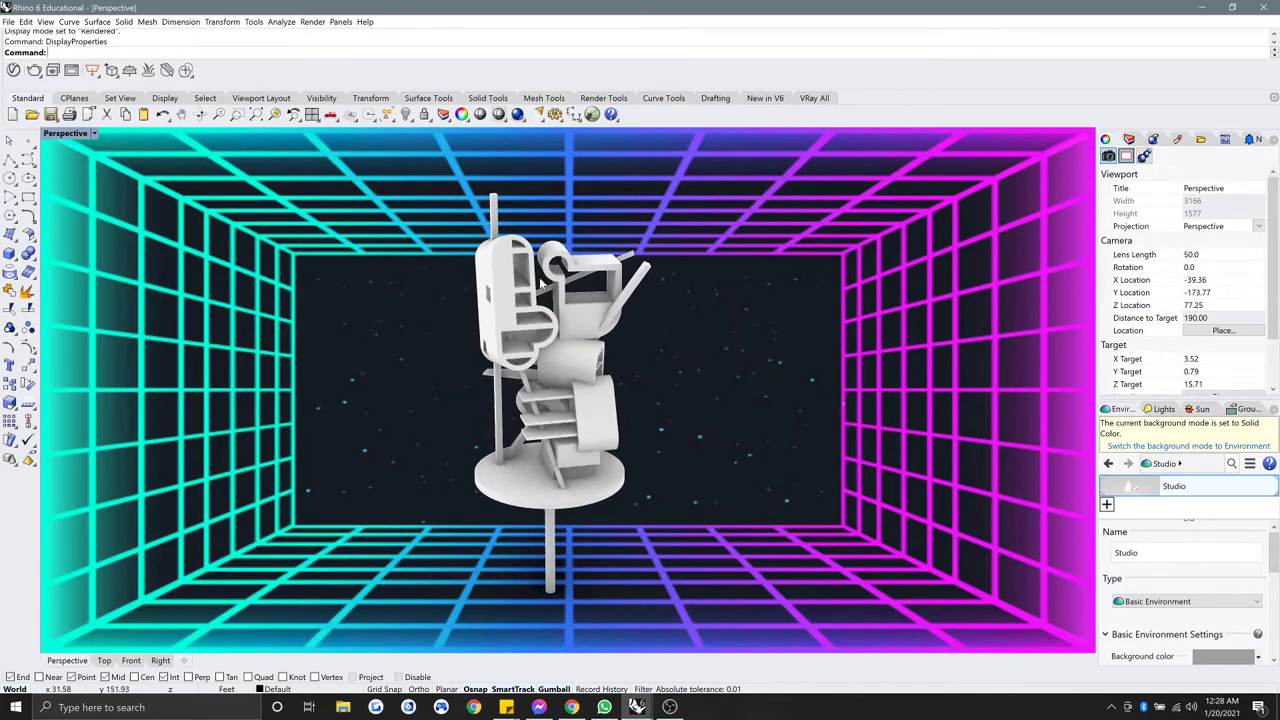
pyautogui.press('Return')
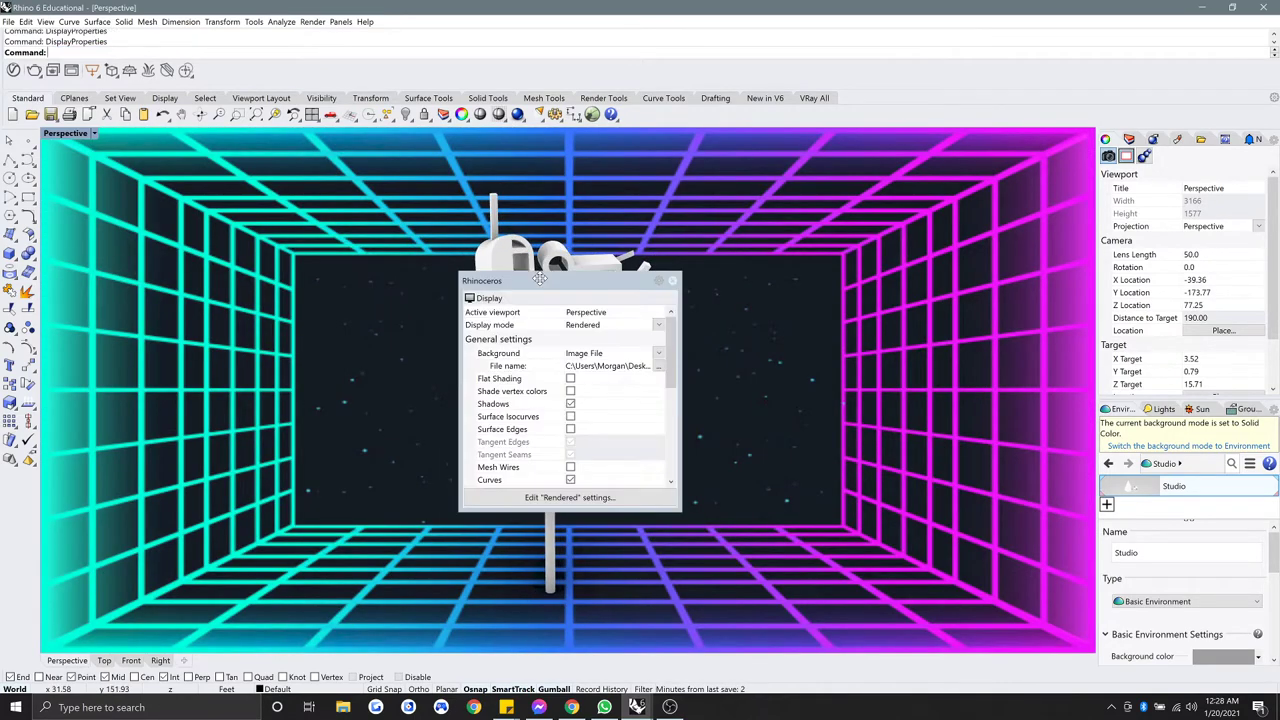
pyautogui.click(659, 355)
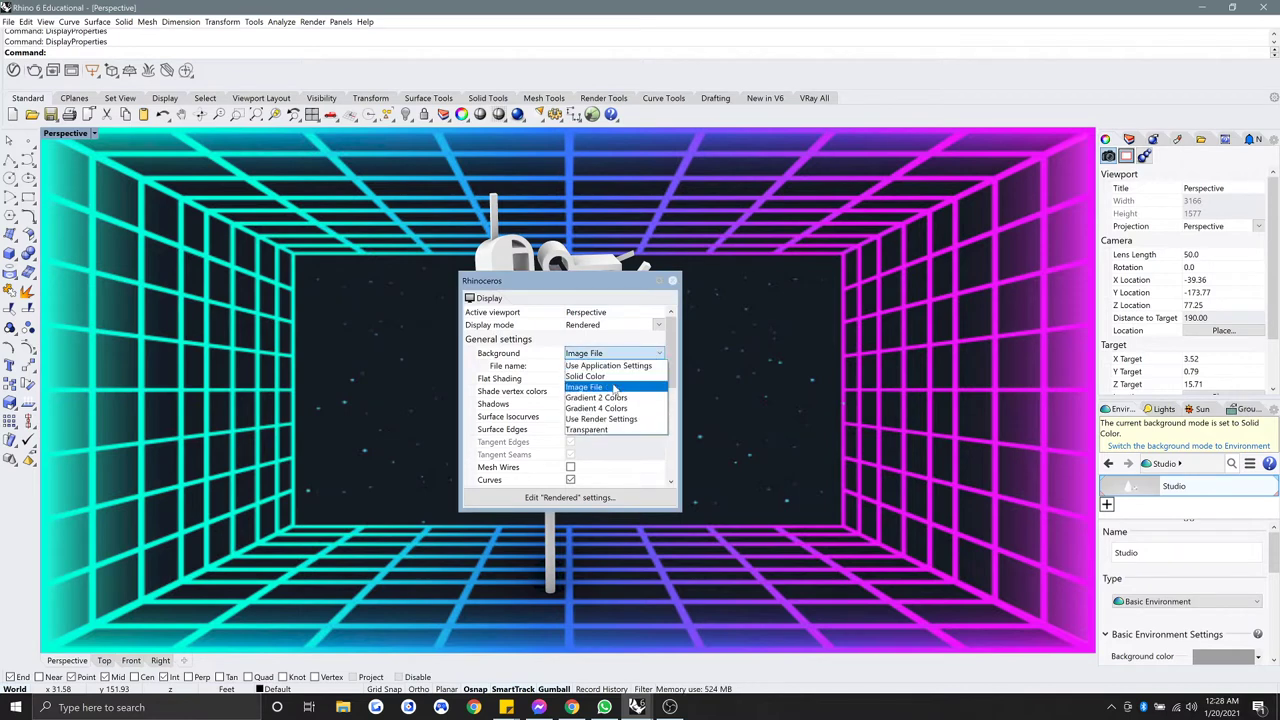
pyautogui.click(643, 368)
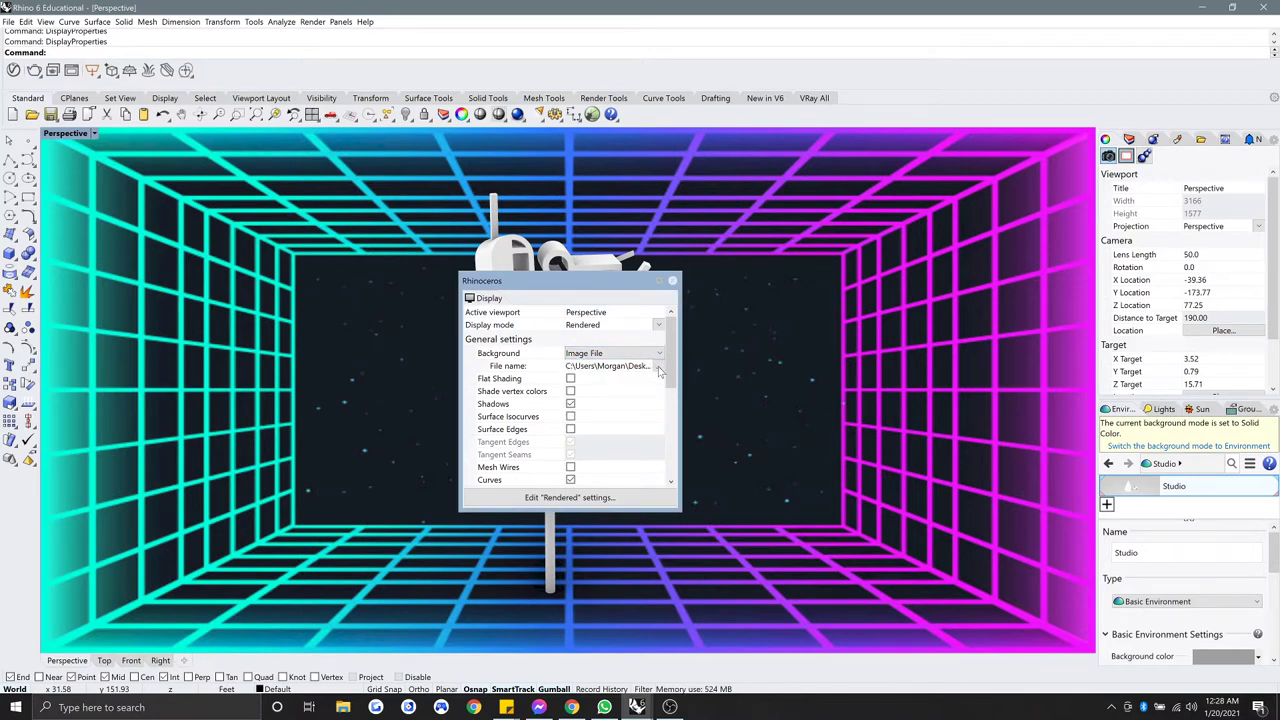
# Step: Load the vaporwave grid tunnel image as the viewport background bitmap
pyautogui.click(659, 370)
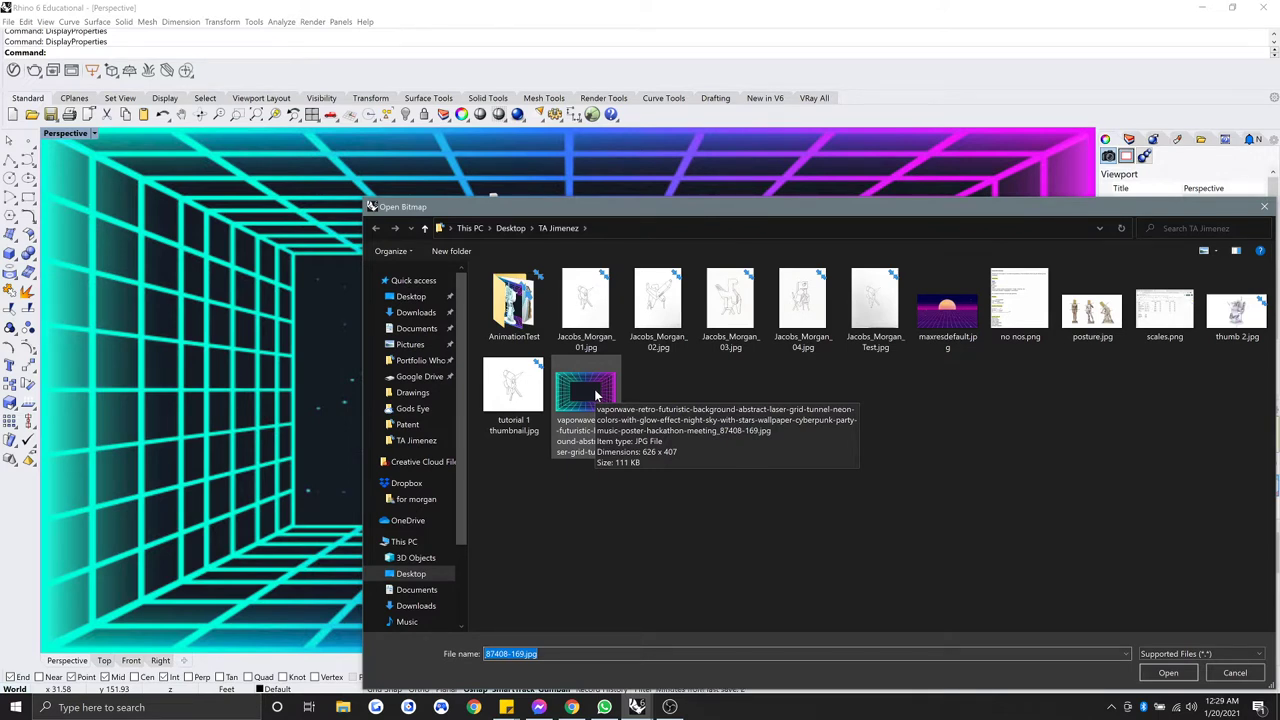
pyautogui.moveTo(692, 211); pyautogui.dragTo(535, 155)
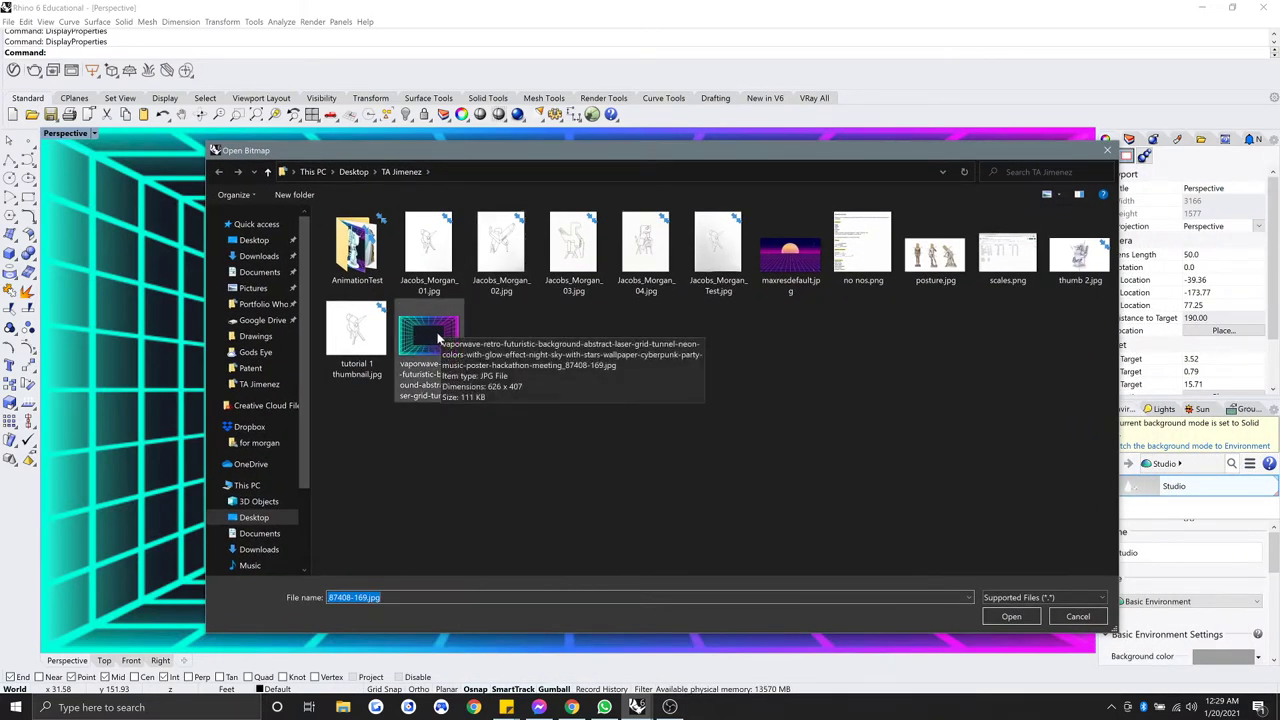
pyautogui.click(1014, 616)
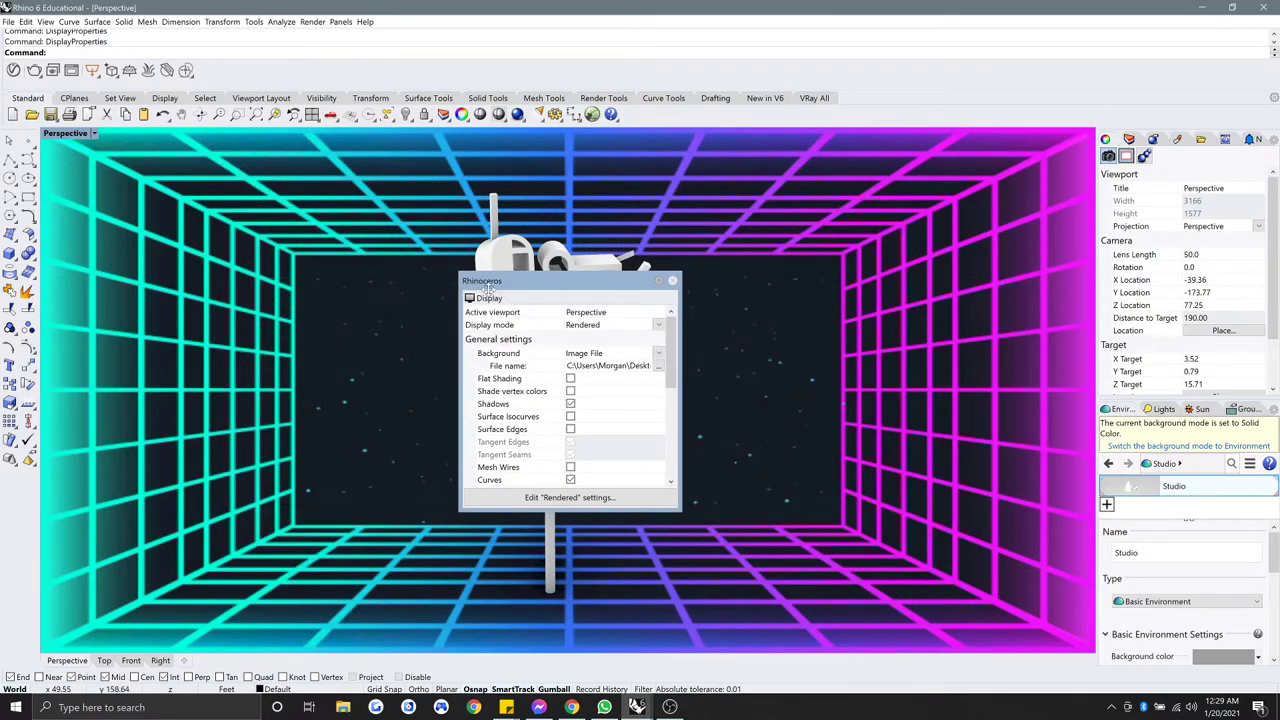
# Step: Review the Rendered mode settings, close both settings windows, and orbit the sculpture
pyautogui.click(582, 498)
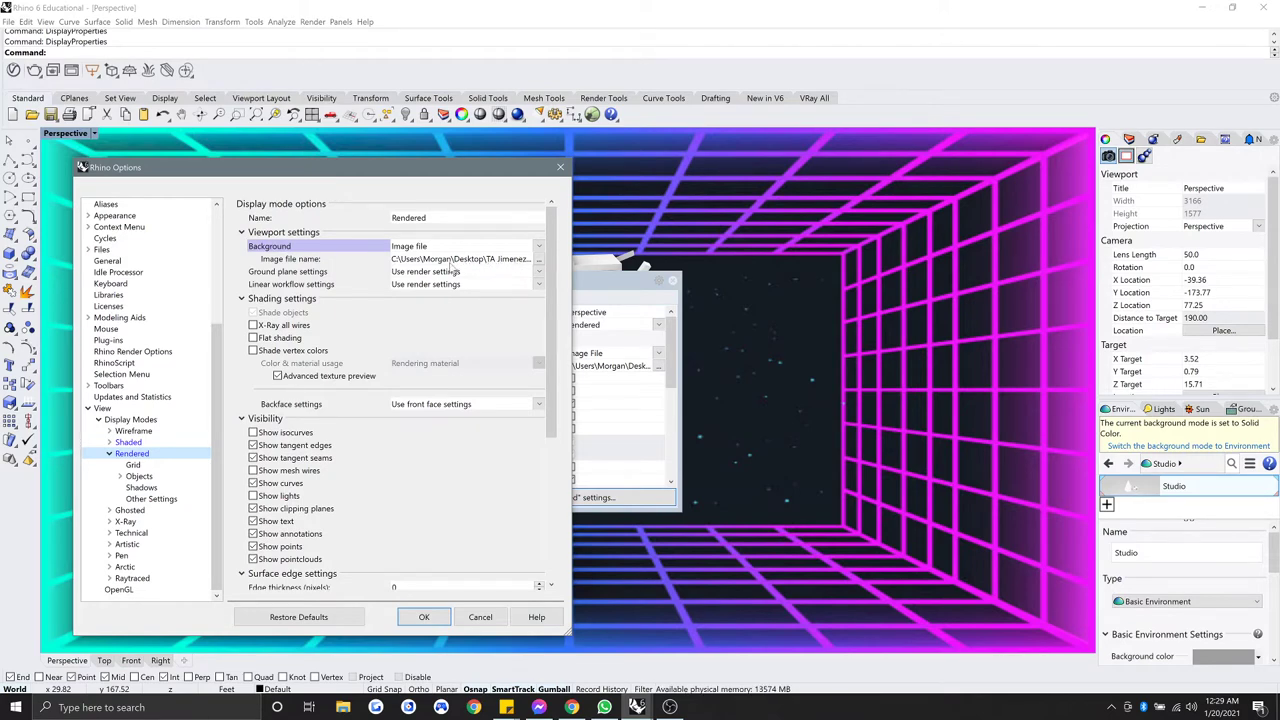
pyautogui.click(561, 169)
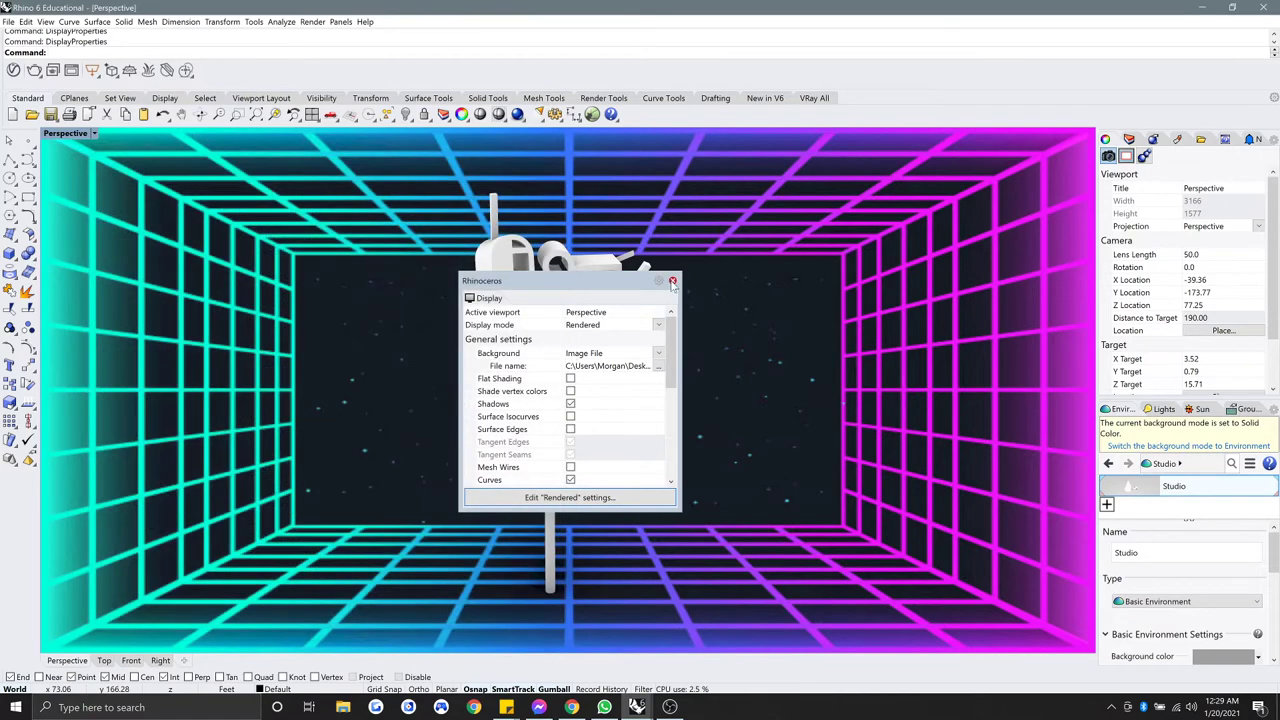
pyautogui.click(673, 281)
pyautogui.moveTo(434, 349); pyautogui.dragTo(152, 212, button='right')
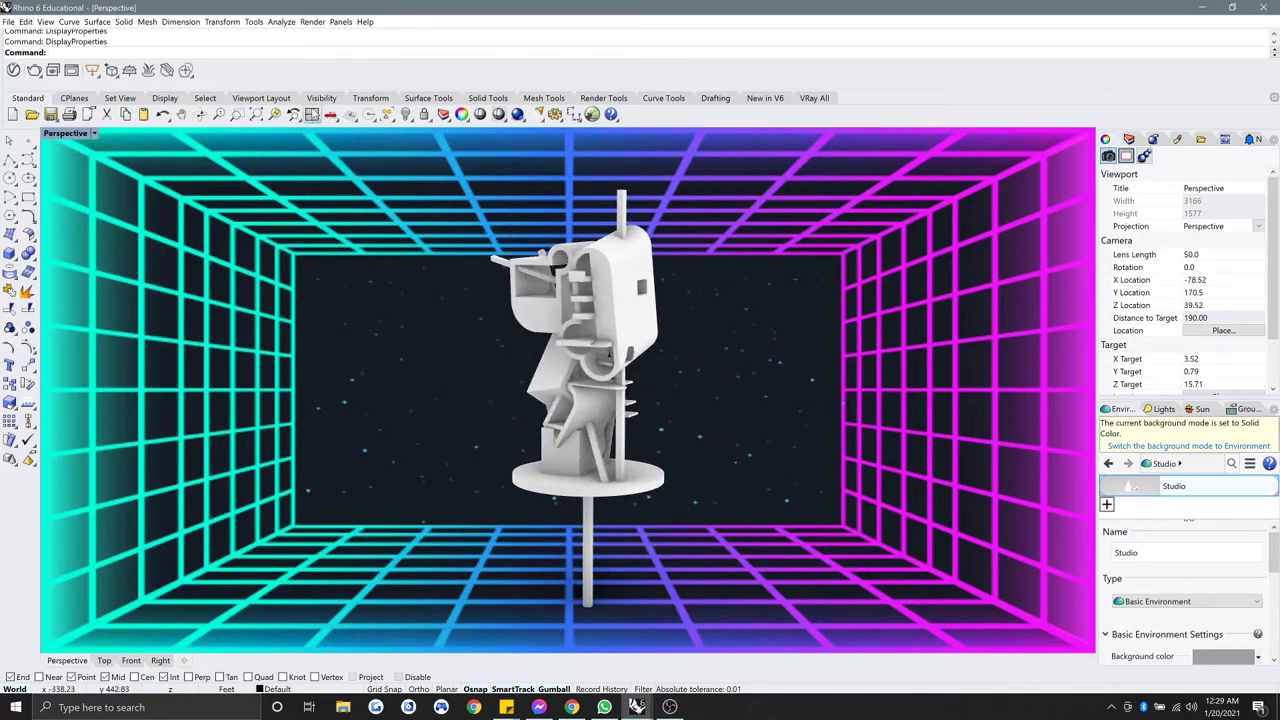
pyautogui.click(312, 114)
pyautogui.scroll(-2, 772, 299)
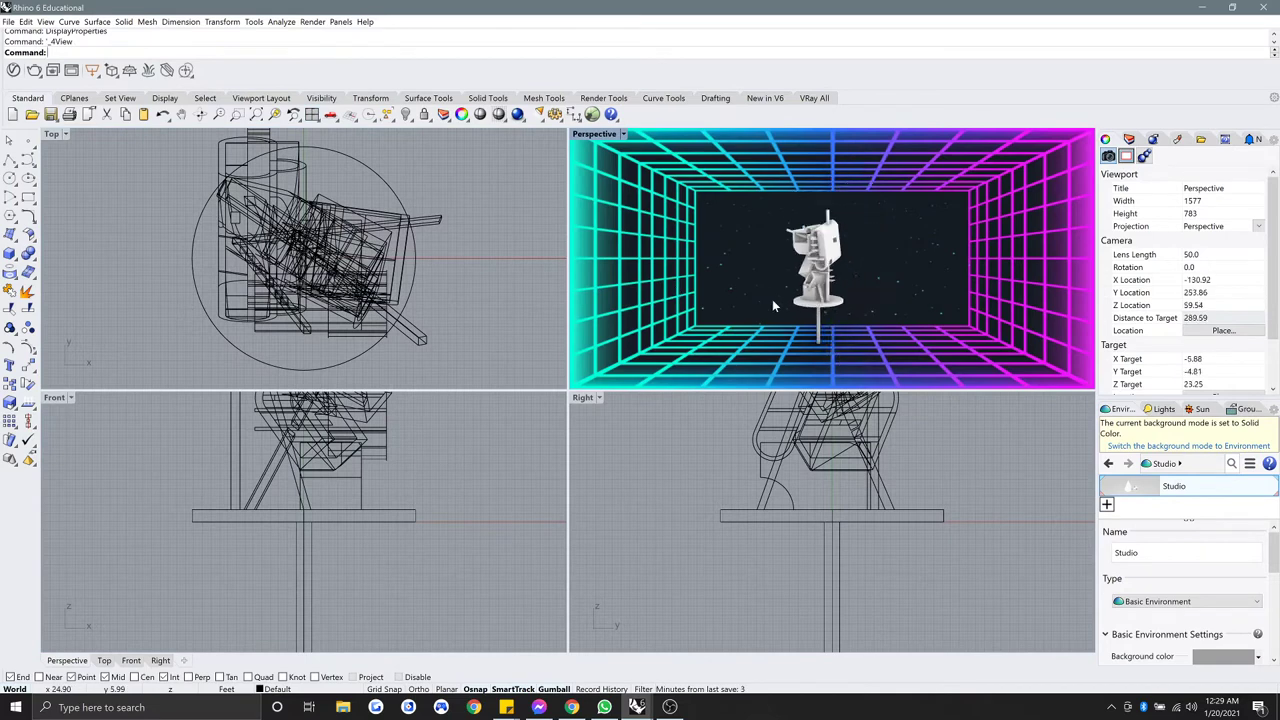
pyautogui.scroll(2, 772, 299)
pyautogui.scroll(3, 796, 273)
pyautogui.scroll(-3, 796, 273)
pyautogui.scroll(1, 796, 273)
pyautogui.scroll(-2, 800, 276)
pyautogui.scroll(1, 806, 280)
pyautogui.scroll(1, 806, 280)
pyautogui.moveTo(806, 280); pyautogui.dragTo(655, 225, button='right')
pyautogui.doubleClick(599, 133)
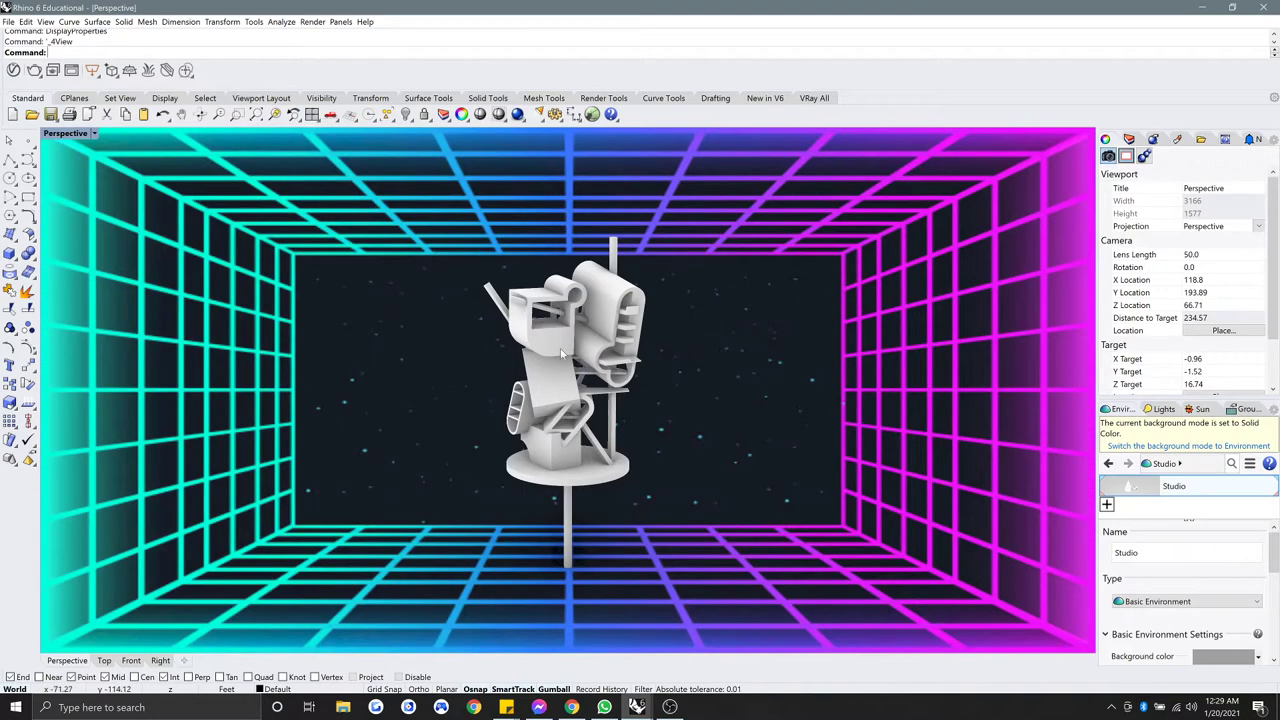
pyautogui.scroll(5, 531, 327)
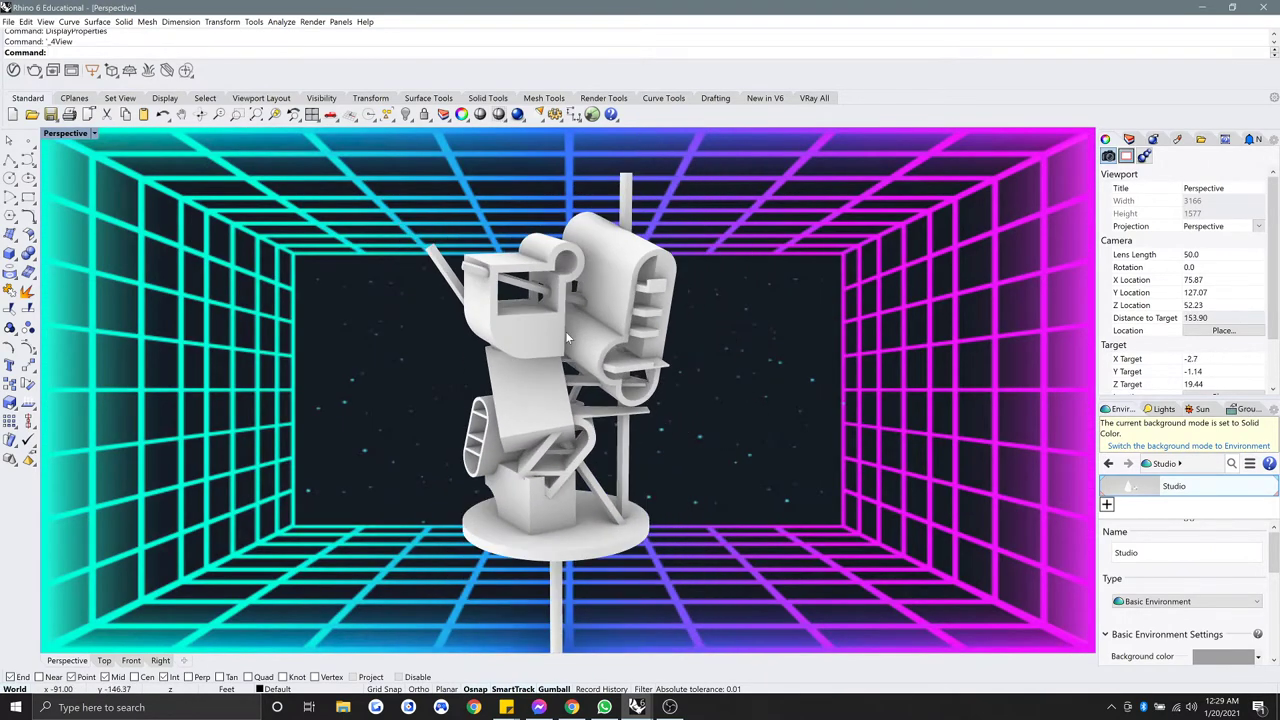
pyautogui.write('Turntable')
pyautogui.press('Return')
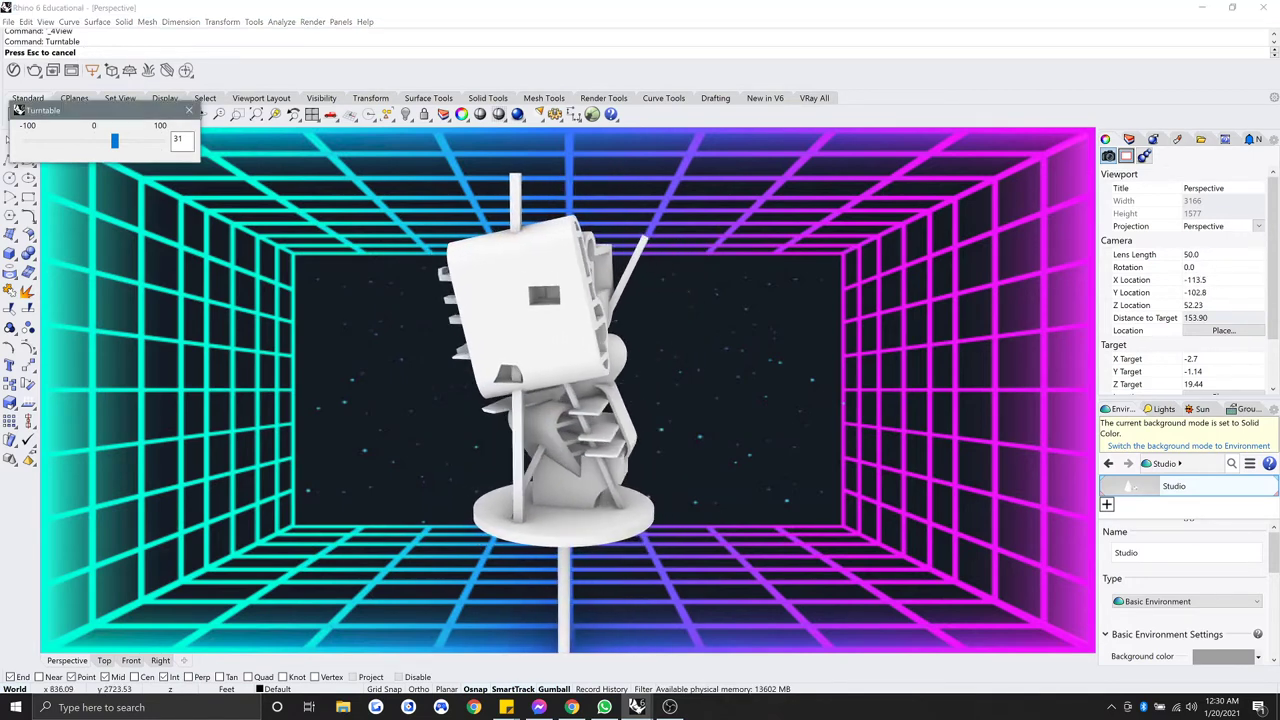
pyautogui.click(114, 141)
pyautogui.moveTo(114, 141); pyautogui.dragTo(66, 143)
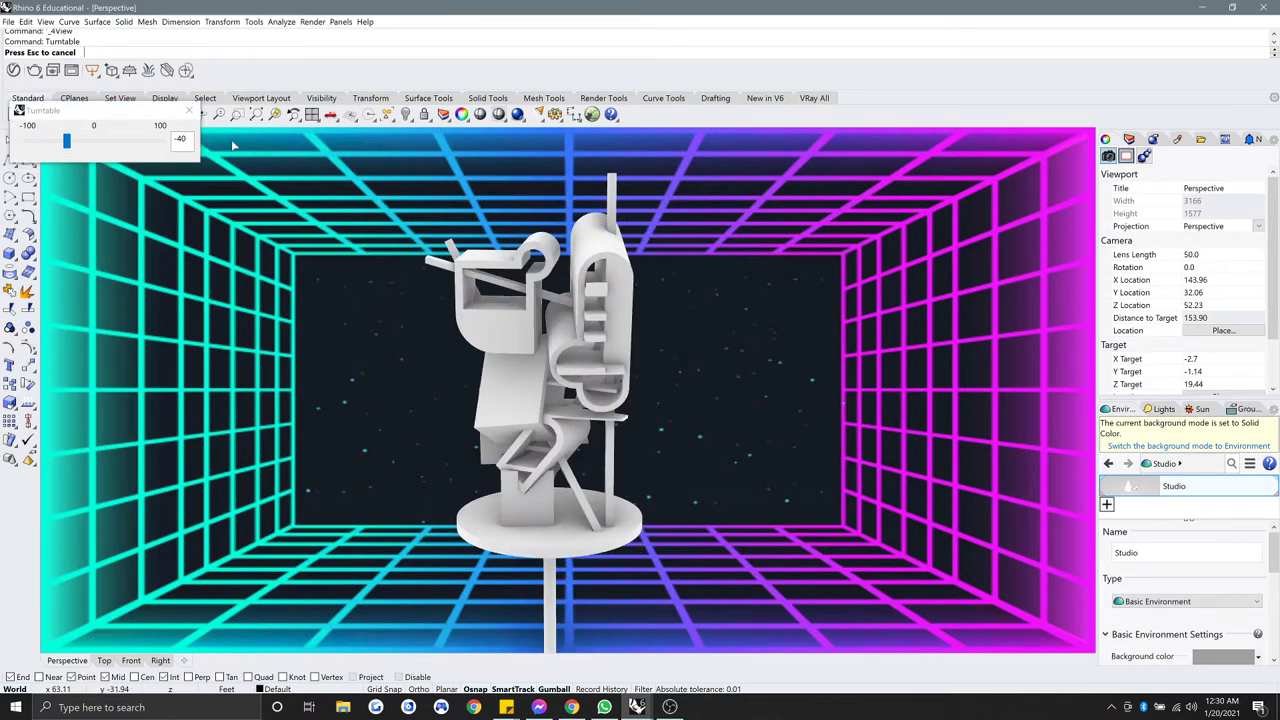
pyautogui.press('Escape')
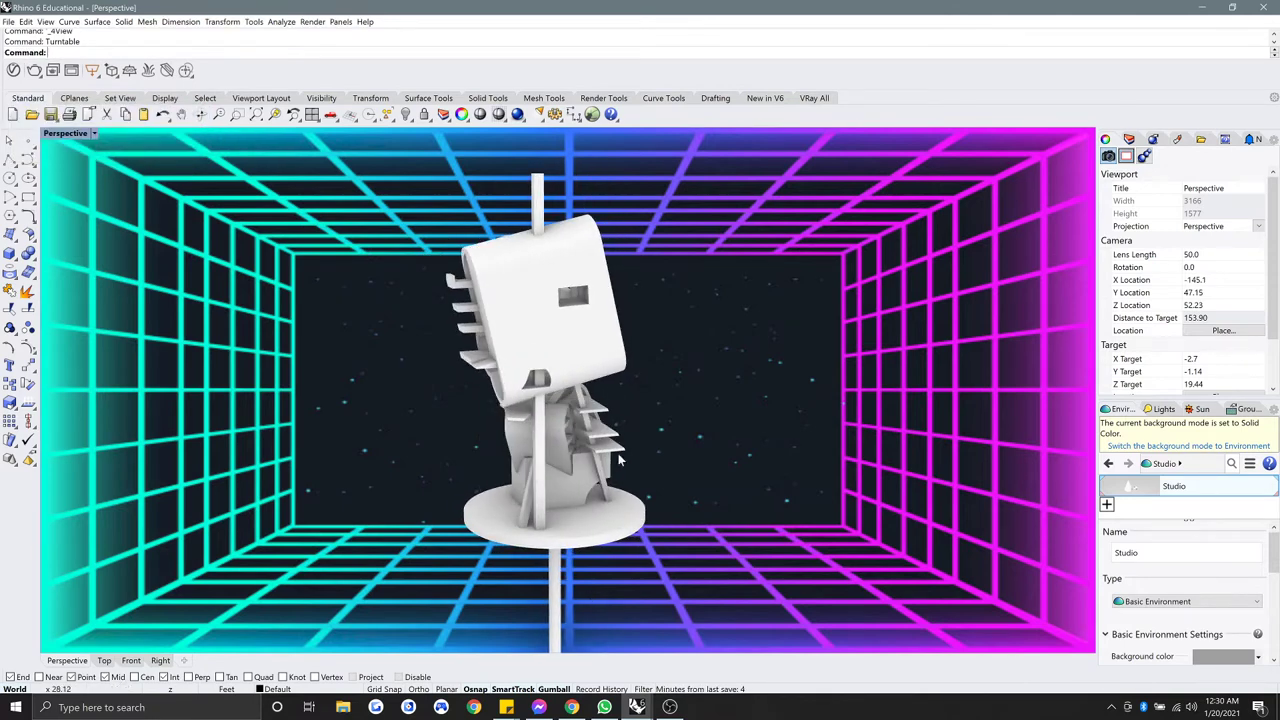
pyautogui.moveTo(666, 432); pyautogui.dragTo(552, 427, button='right')
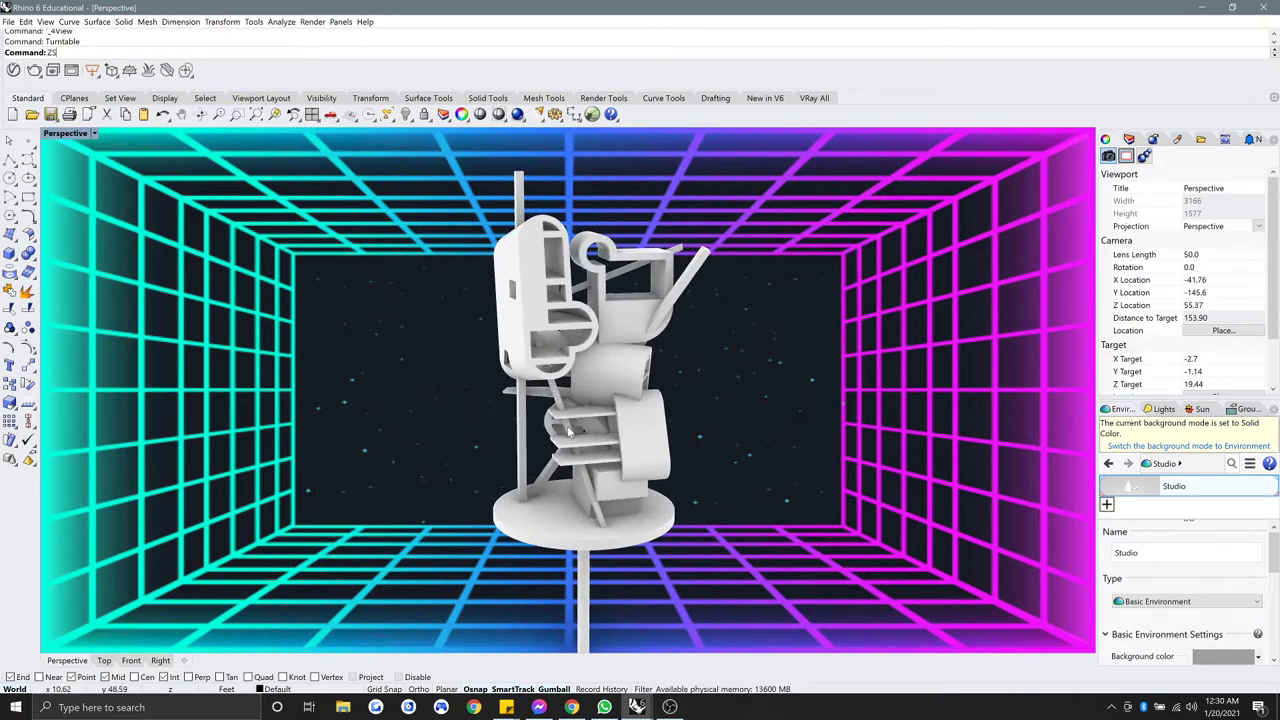
pyautogui.write('Zoom')
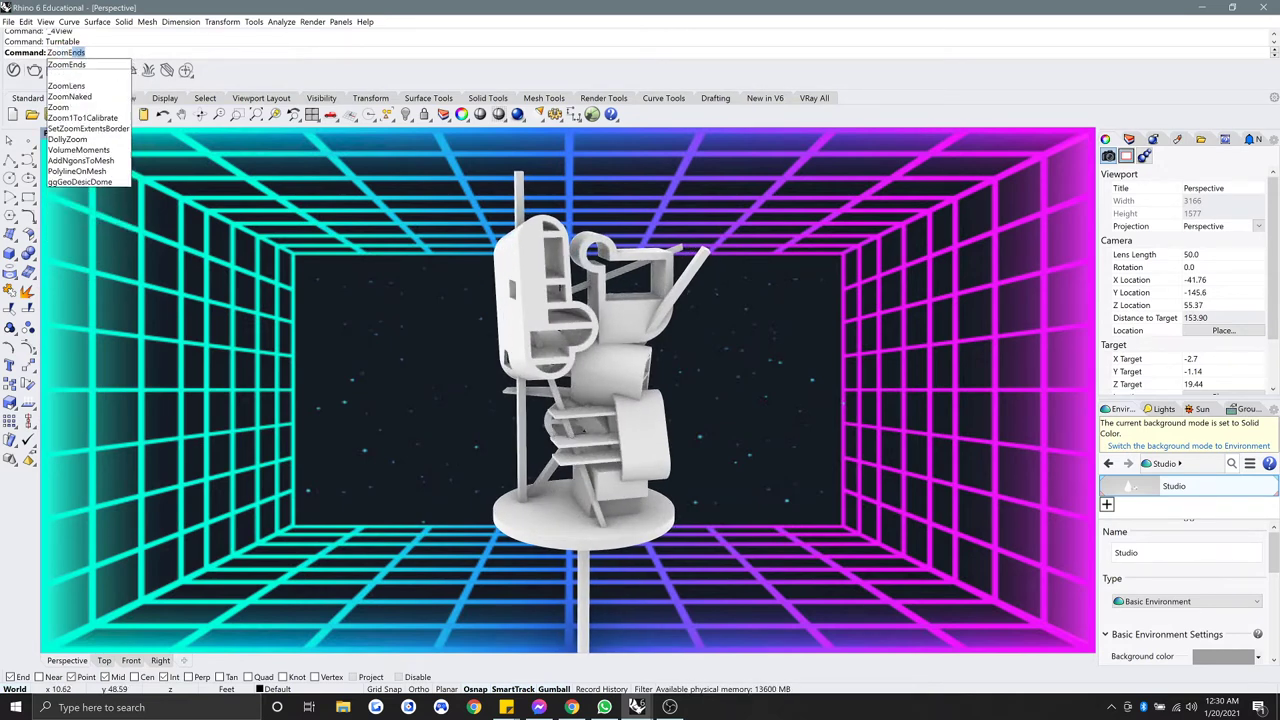
pyautogui.press('BackSpace')
pyautogui.press('BackSpace')
pyautogui.press('BackSpace')
pyautogui.press('BackSpace')
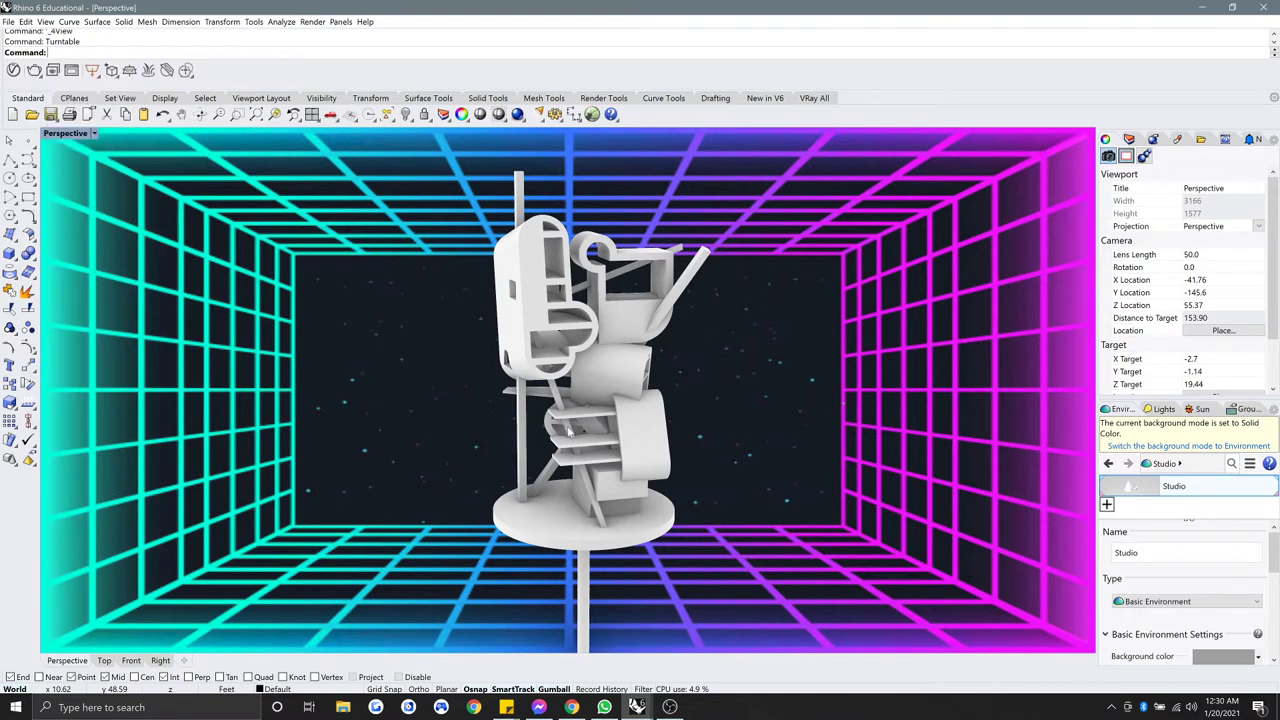
pyautogui.click(580, 578)
pyautogui.hotkey('ctrl', 'shift', 'e')
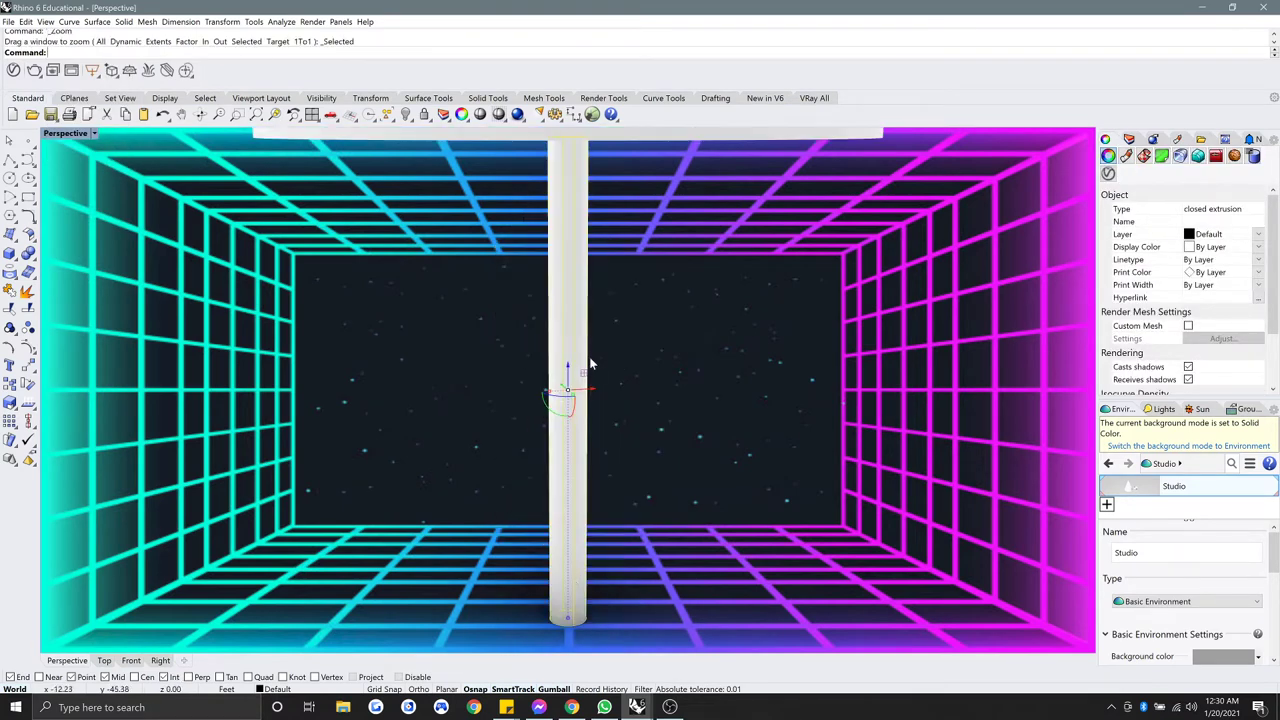
pyautogui.scroll(-4, 589, 323)
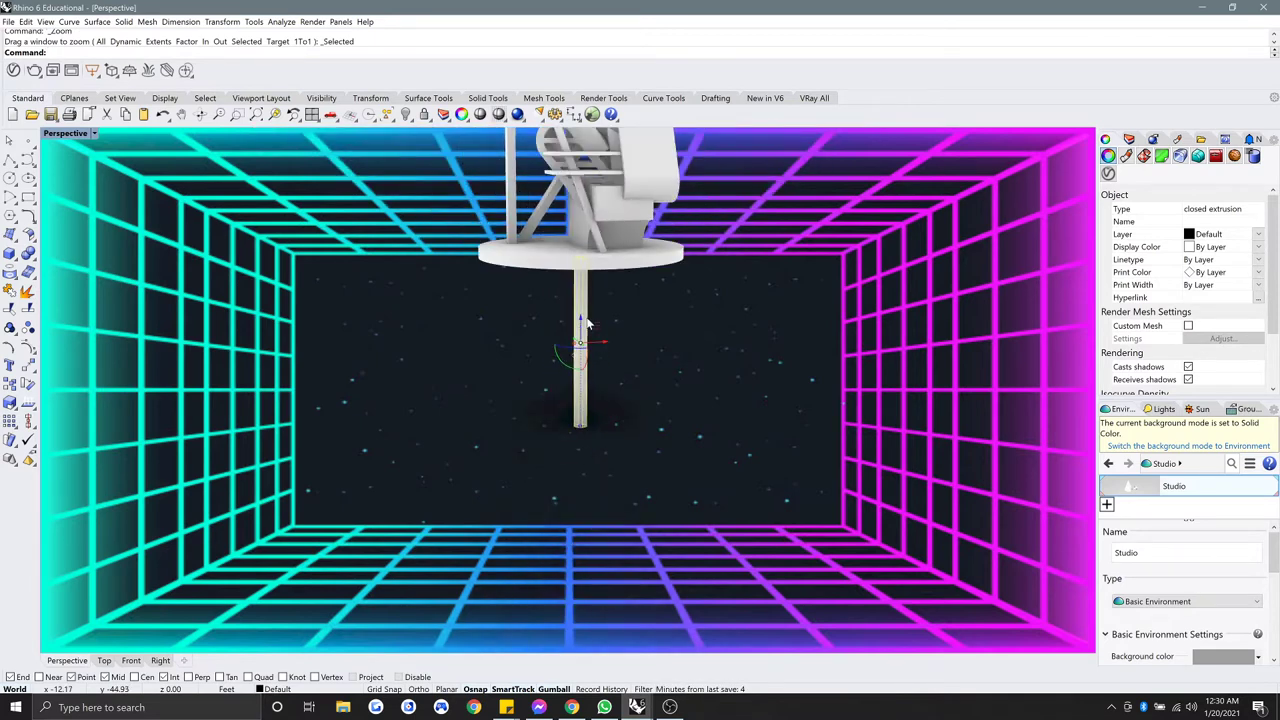
pyautogui.scroll(1, 587, 325)
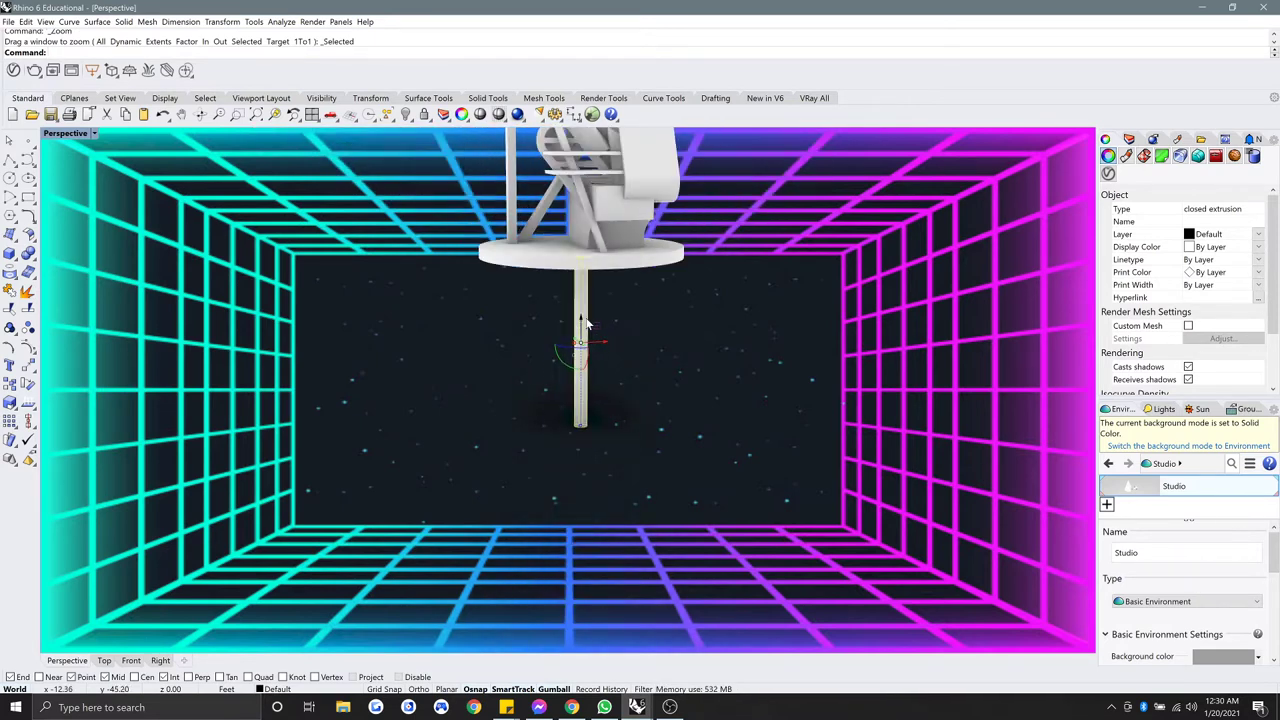
pyautogui.scroll(3, 587, 323)
pyautogui.moveTo(587, 323); pyautogui.dragTo(627, 375, button='right')
pyautogui.moveTo(606, 208); pyautogui.dragTo(571, 292, button='right')
# Step: Copy the pole straight up to place a second pole higher on the sculpture
pyautogui.write('copy')
pyautogui.press('Return')
pyautogui.write('v')
pyautogui.press('Return')
pyautogui.press('Escape')
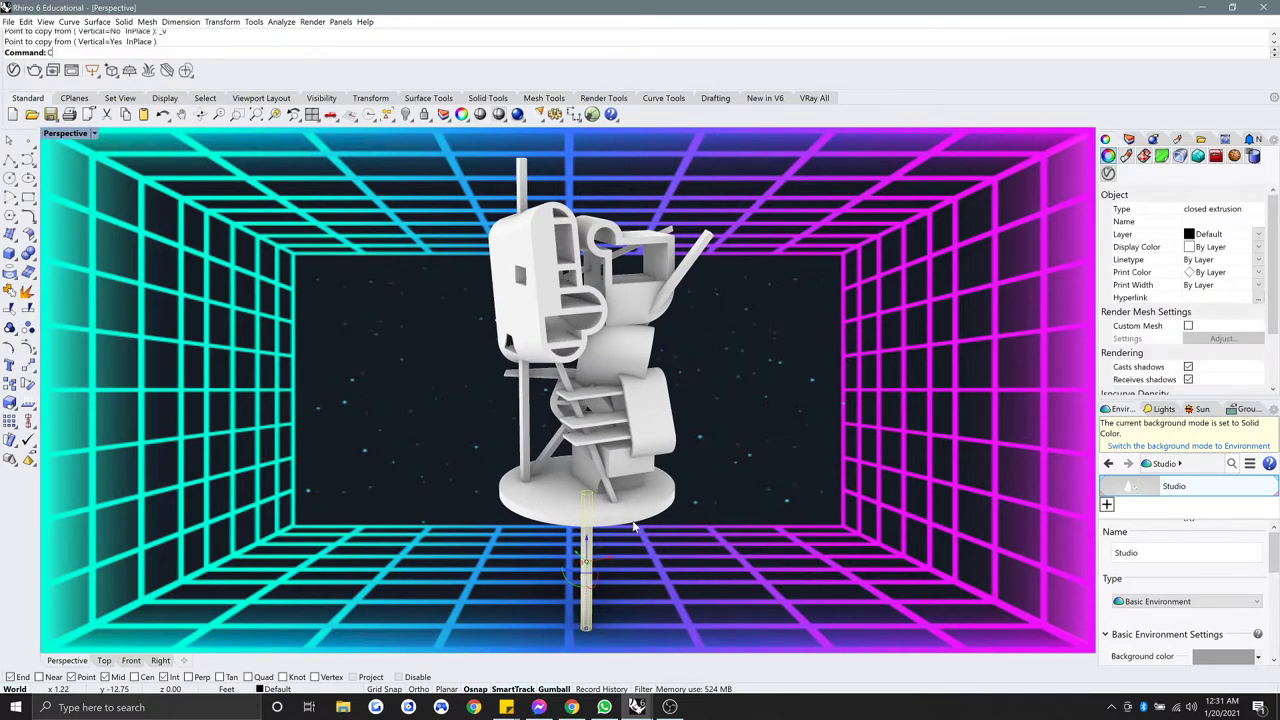
pyautogui.press('Return')
pyautogui.click(106, 53)
pyautogui.click(587, 597)
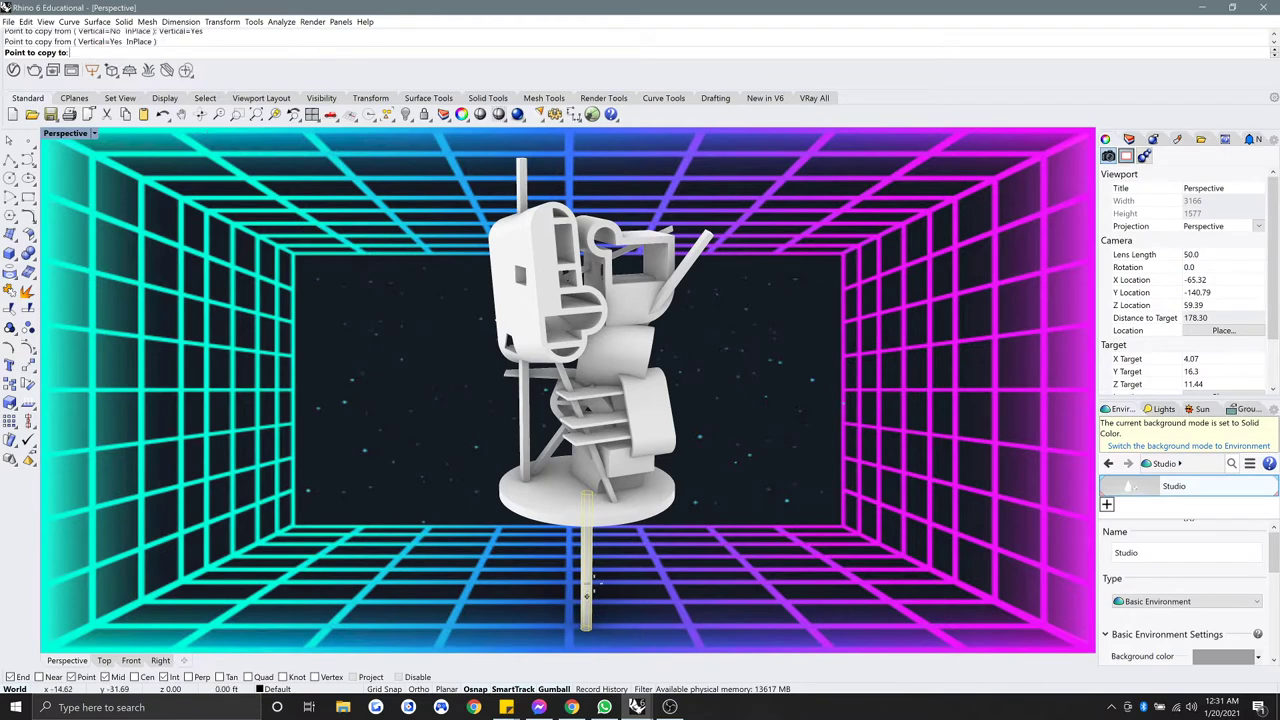
pyautogui.click(728, 347)
pyautogui.press('Return')
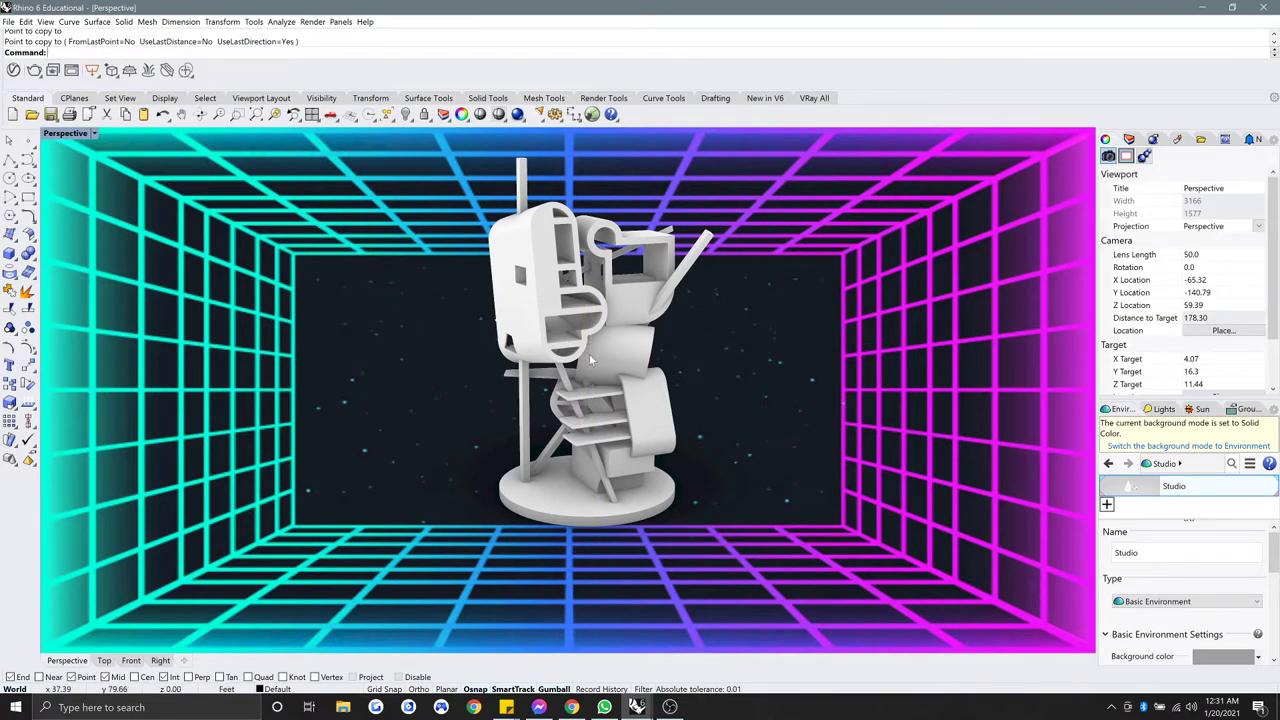
# Step: Reselect the new pole copy with SelLast, zoom to it with ZS, and orbit around
pyautogui.write('SelLast')
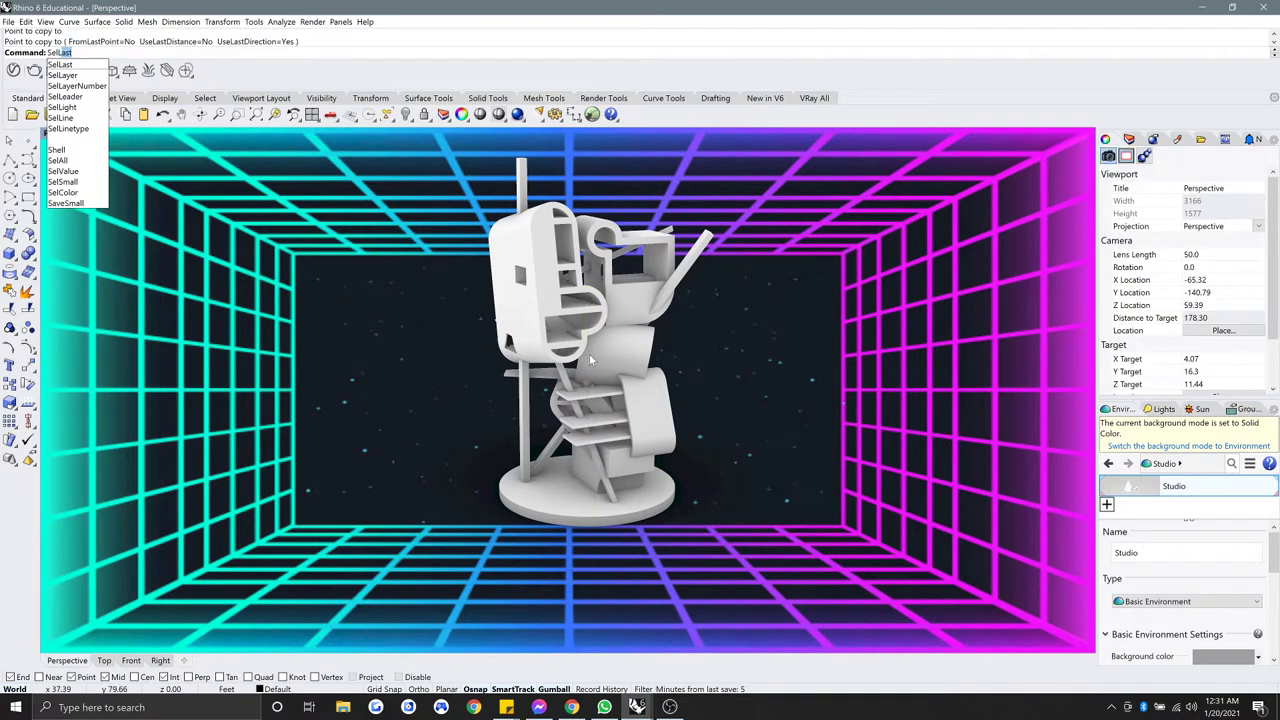
pyautogui.press('Return')
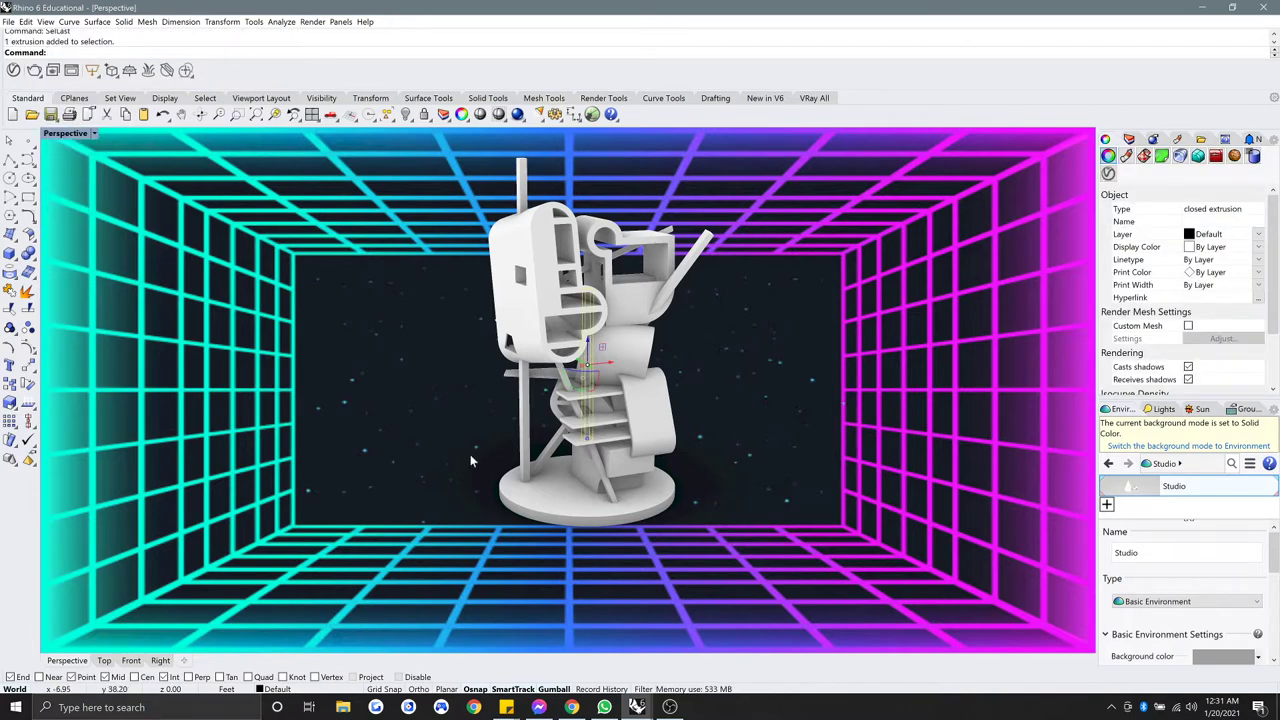
pyautogui.write('ZS')
pyautogui.press('Return')
pyautogui.scroll(-6, 568, 388)
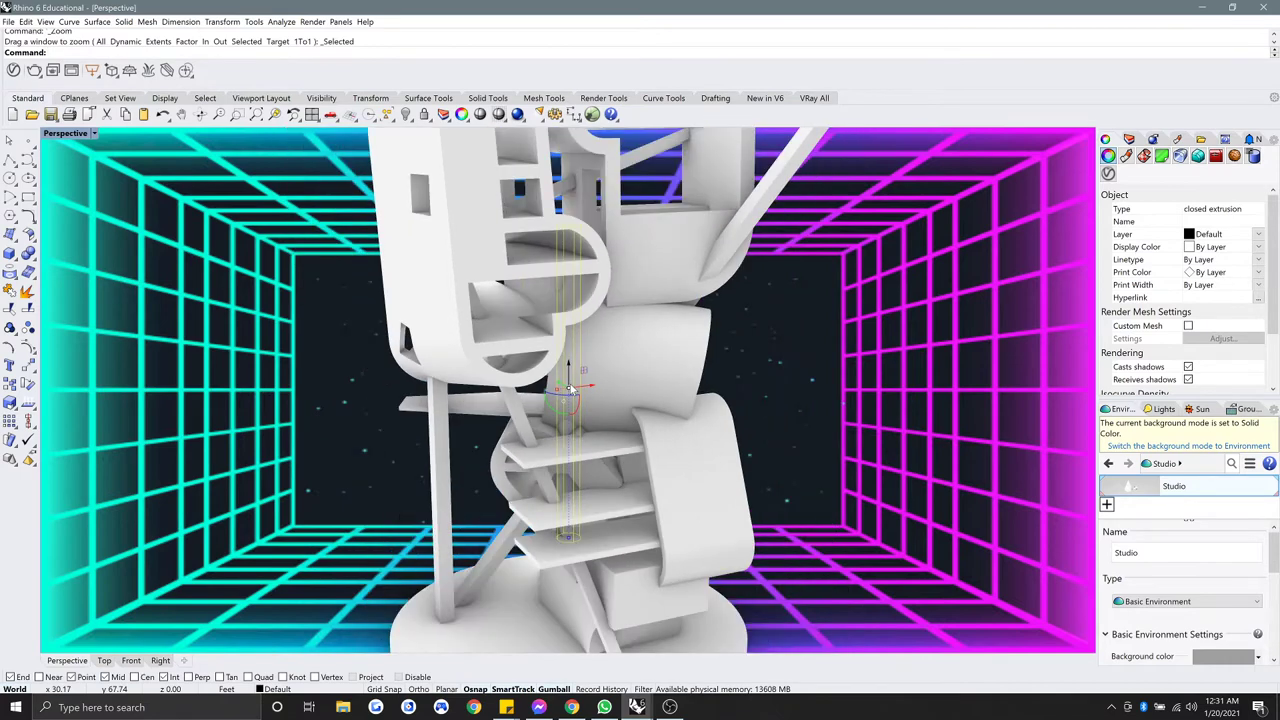
pyautogui.moveTo(626, 345); pyautogui.dragTo(634, 342, button='right')
pyautogui.scroll(-2, 634, 342)
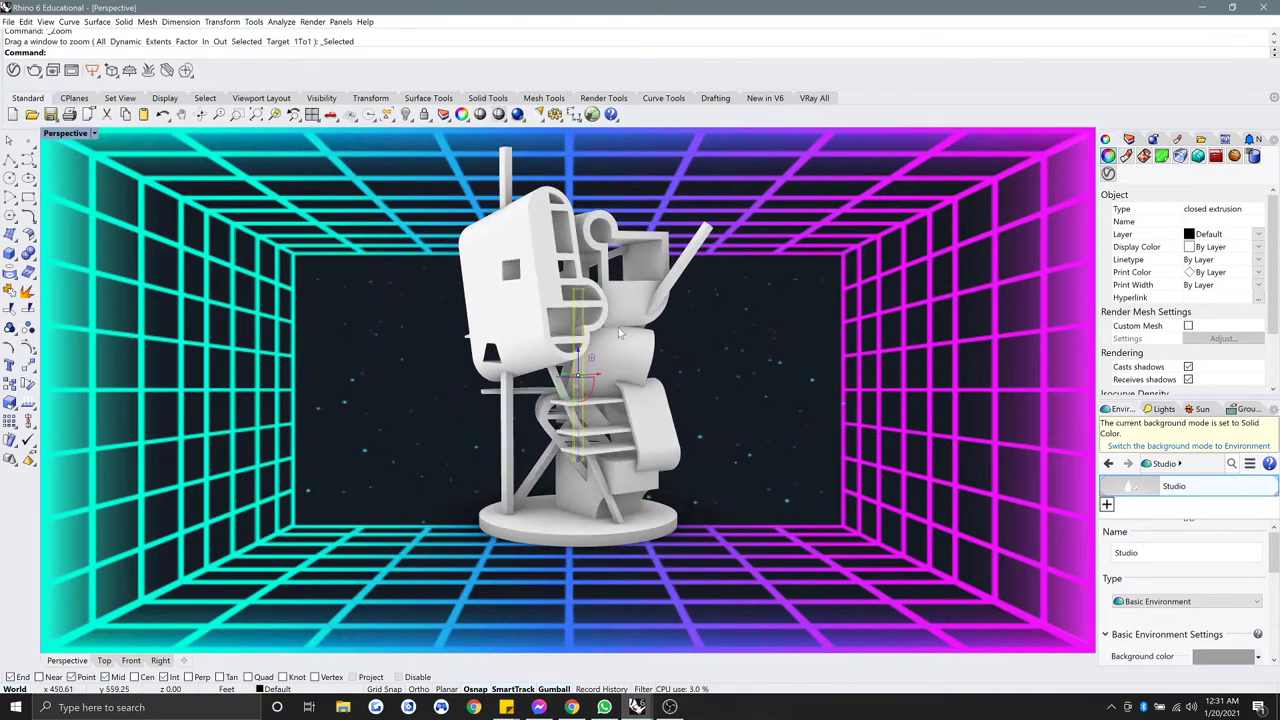
pyautogui.scroll(2, 584, 232)
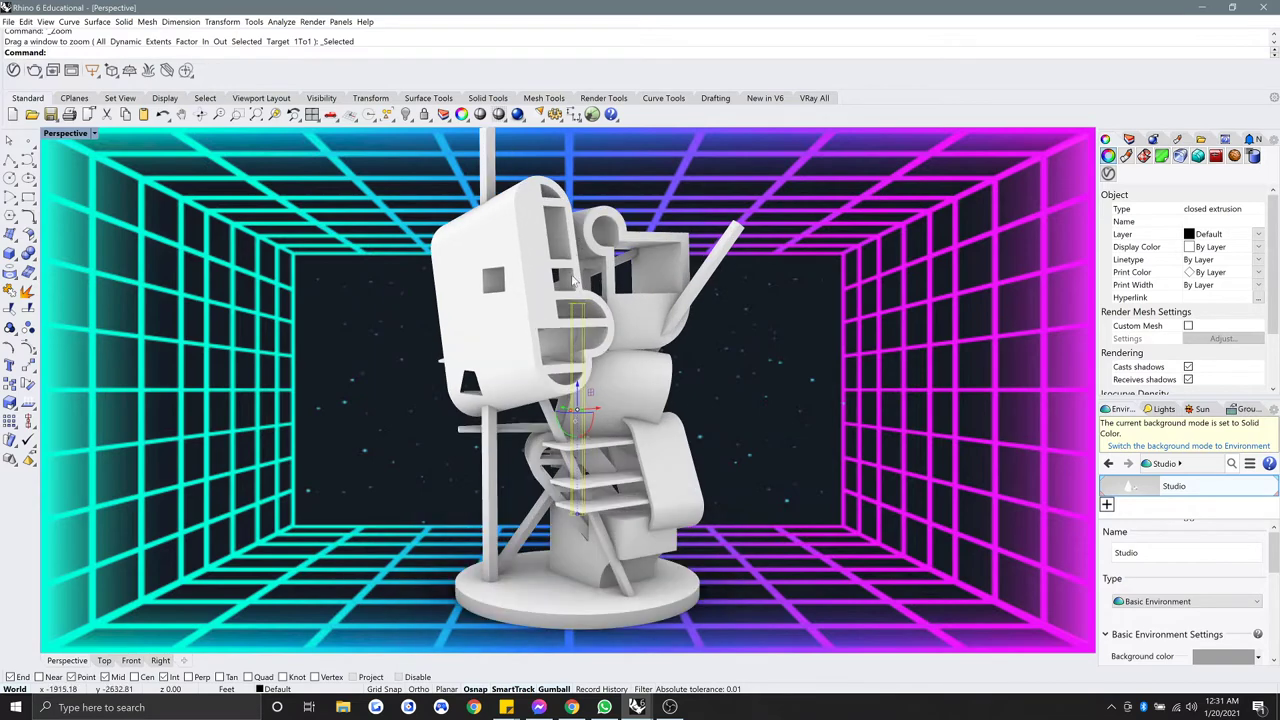
pyautogui.moveTo(610, 288); pyautogui.dragTo(574, 364, button='right')
pyautogui.scroll(1, 574, 365)
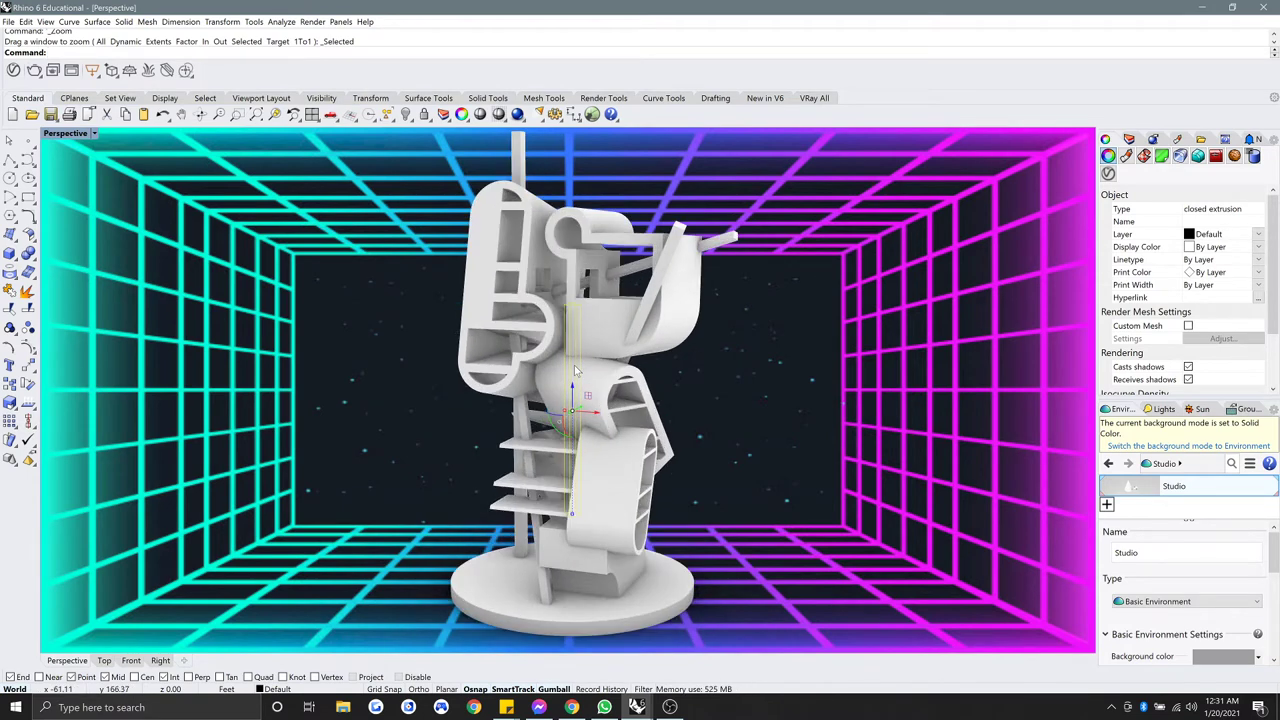
pyautogui.scroll(3, 588, 390)
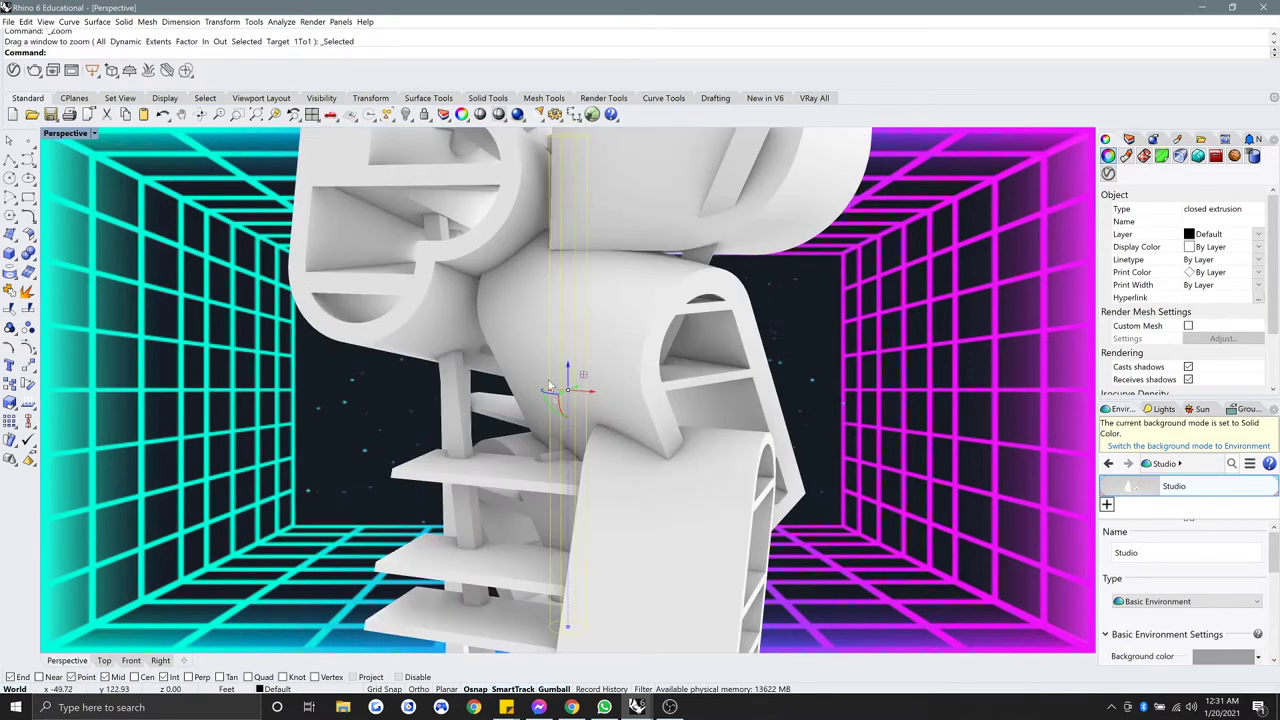
pyautogui.scroll(-5, 568, 392)
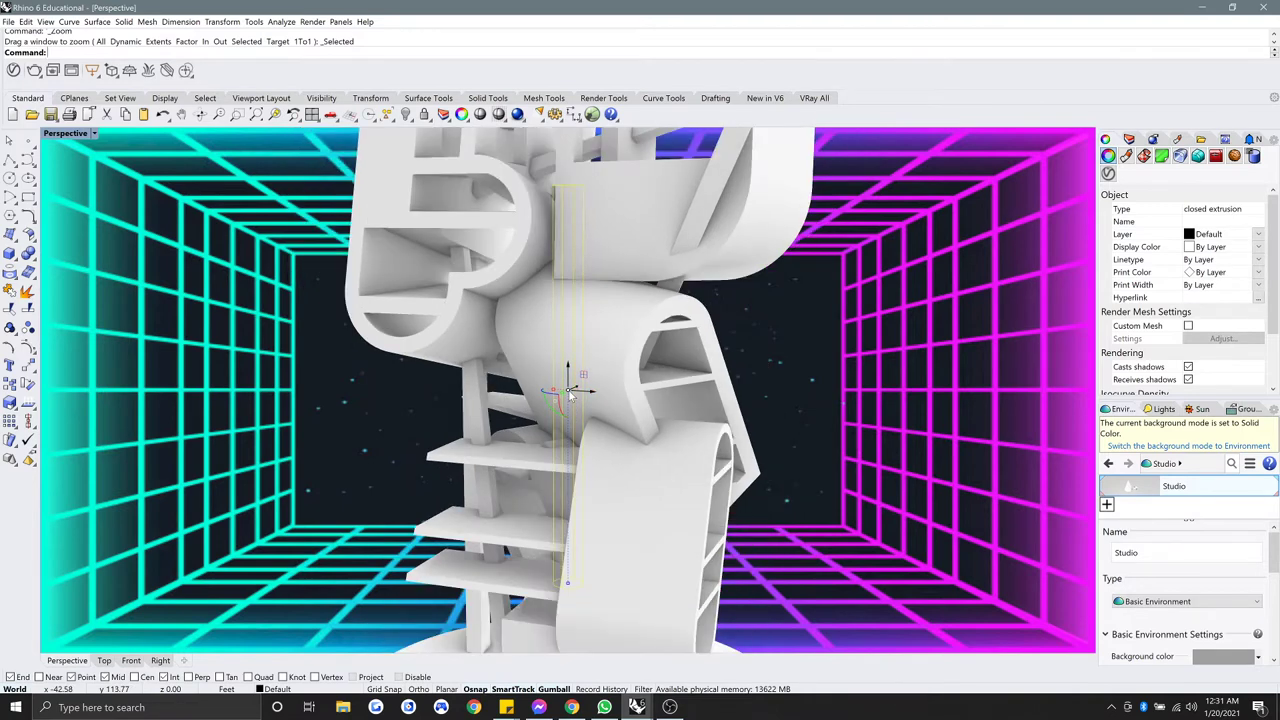
pyautogui.scroll(-1, 570, 395)
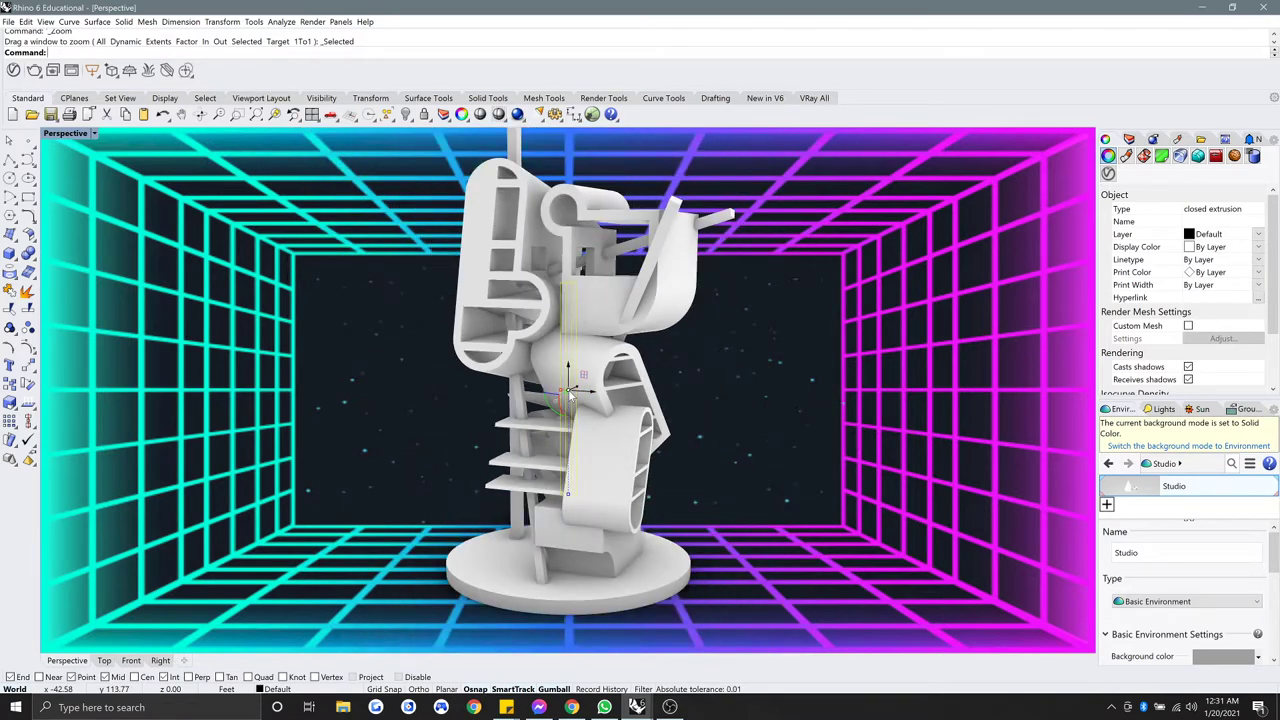
# Step: Reselect the last-created extrusion and hide it with Ctrl+H
pyautogui.click(723, 397)
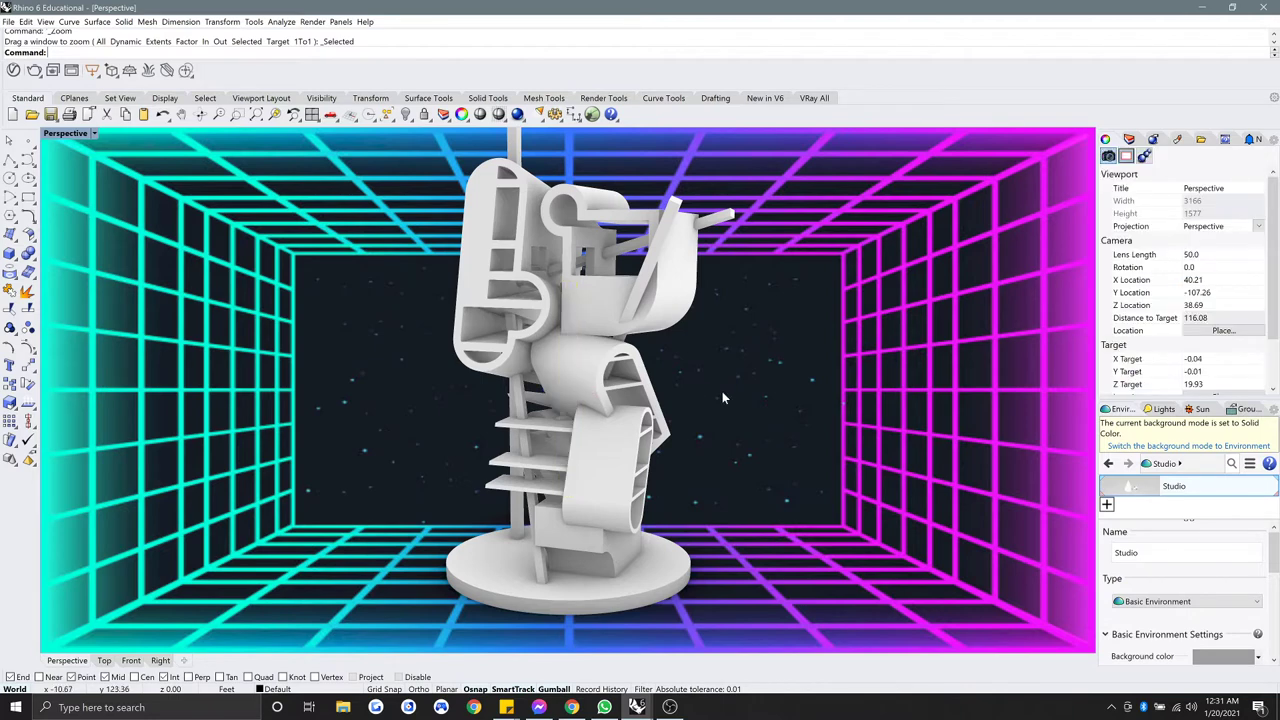
pyautogui.press('Return')
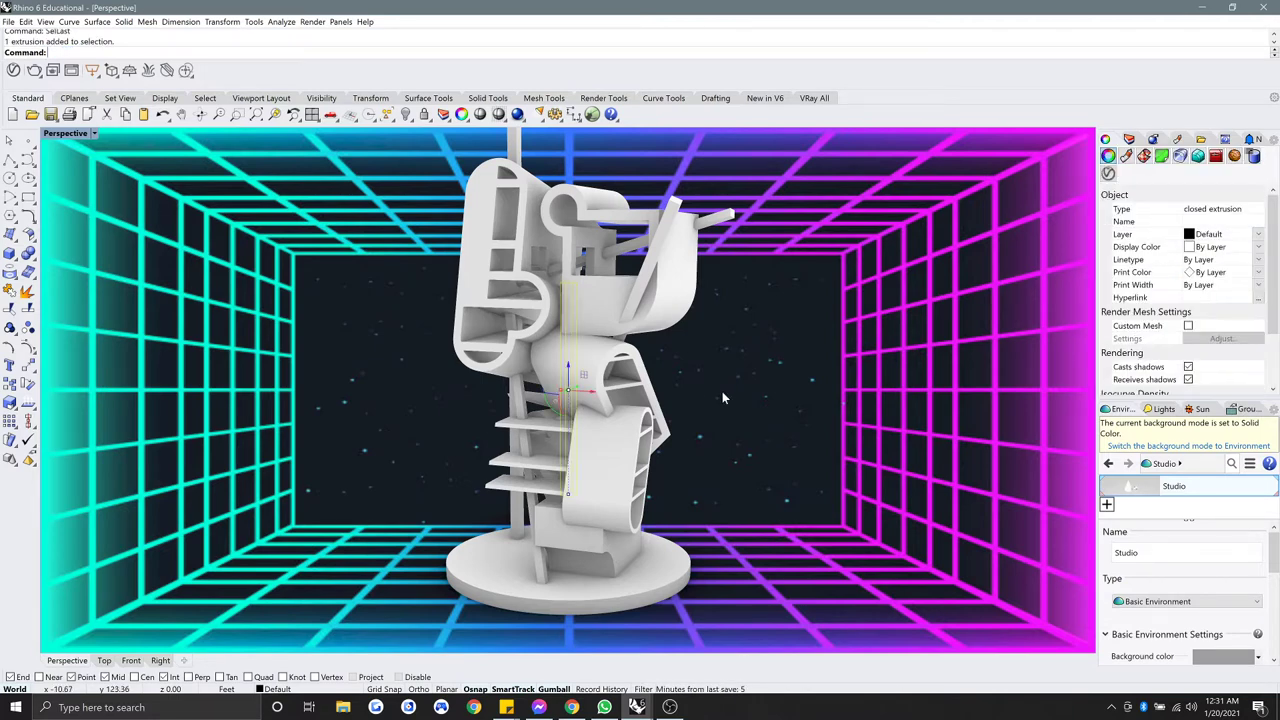
pyautogui.hotkey('ctrl', 'h')
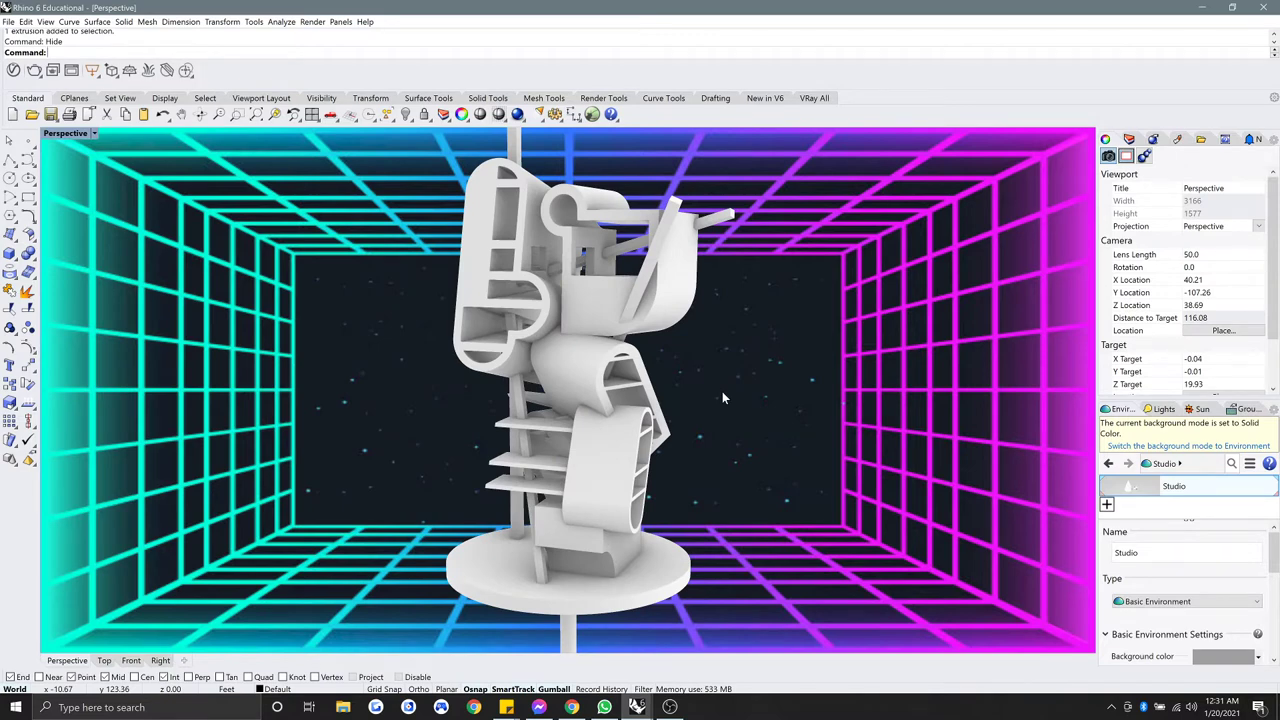
# Step: Start the Turntable preview and slow its speed from -40 to -19
pyautogui.write('Turntable')
pyautogui.press('Return')
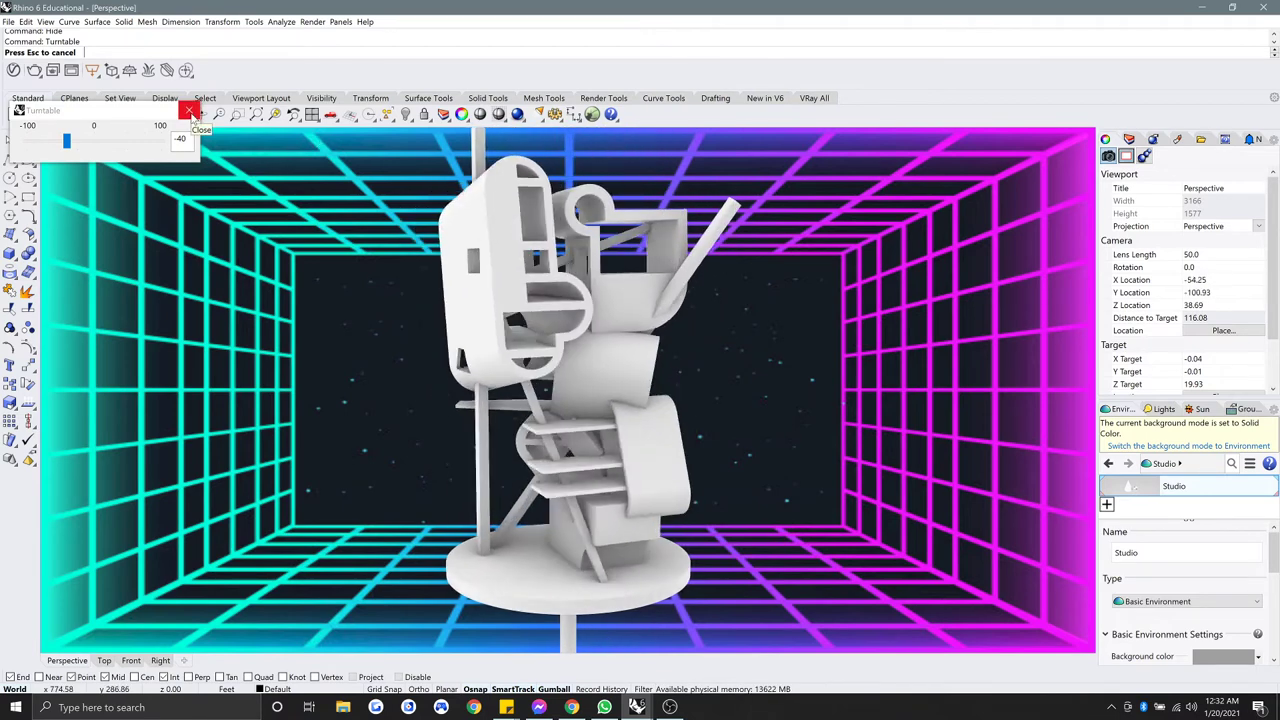
pyautogui.click(82, 143)
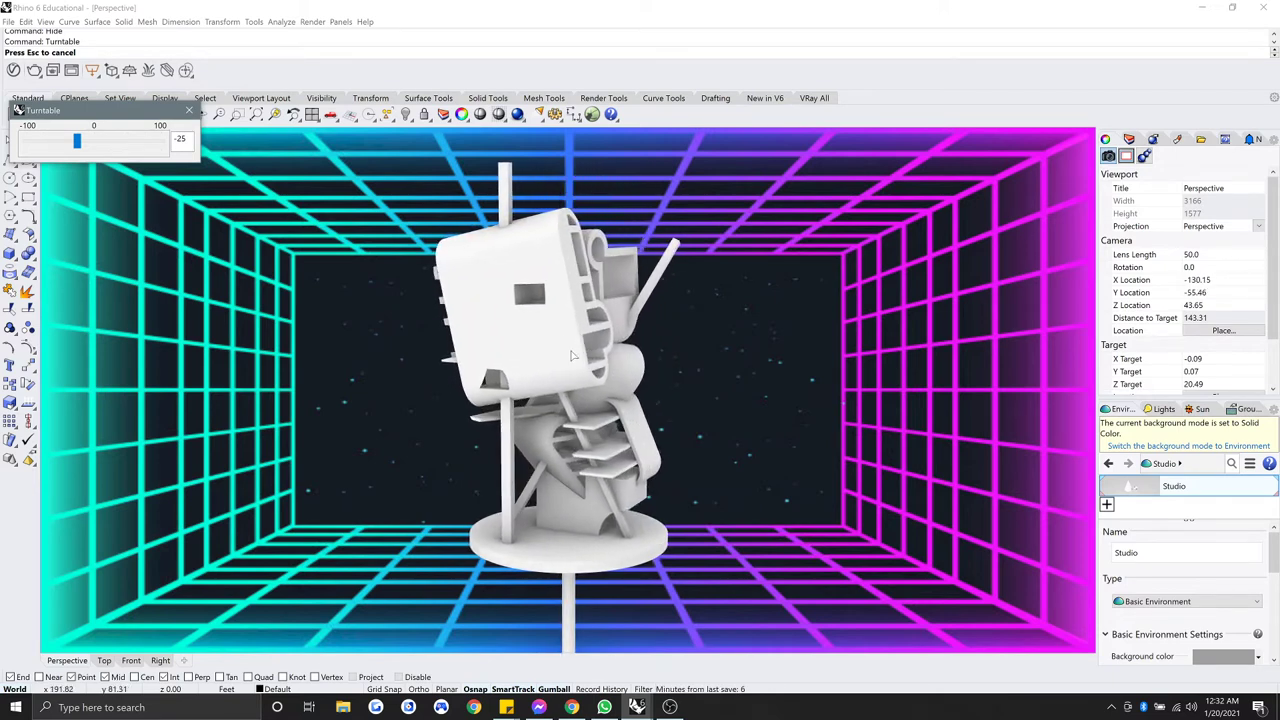
pyautogui.scroll(2, 573, 355)
pyautogui.scroll(-2, 572, 355)
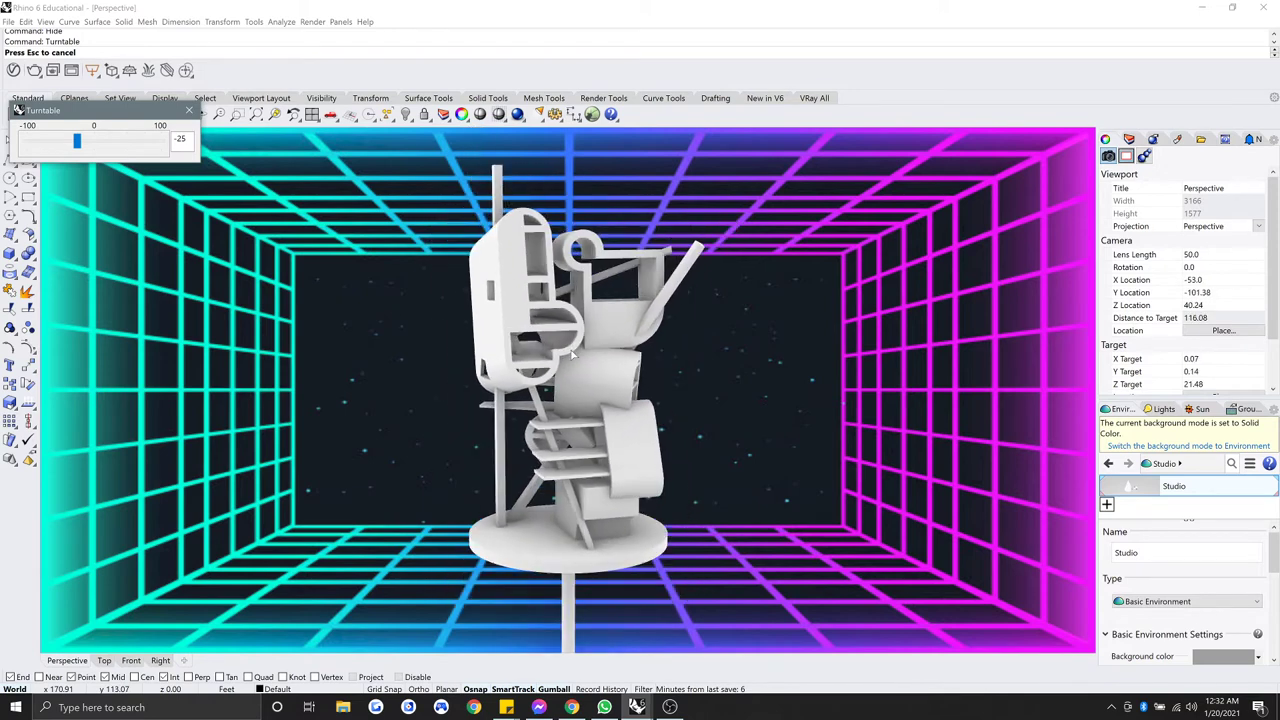
pyautogui.scroll(2, 573, 284)
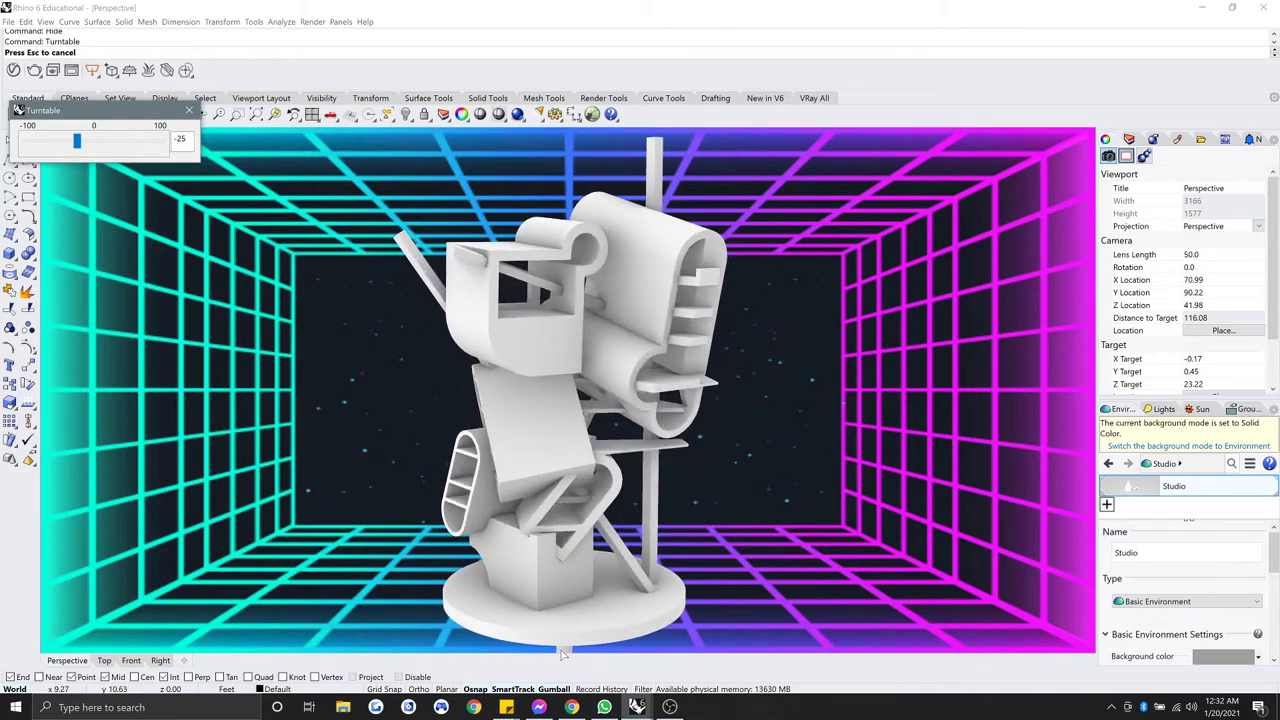
pyautogui.click(87, 145)
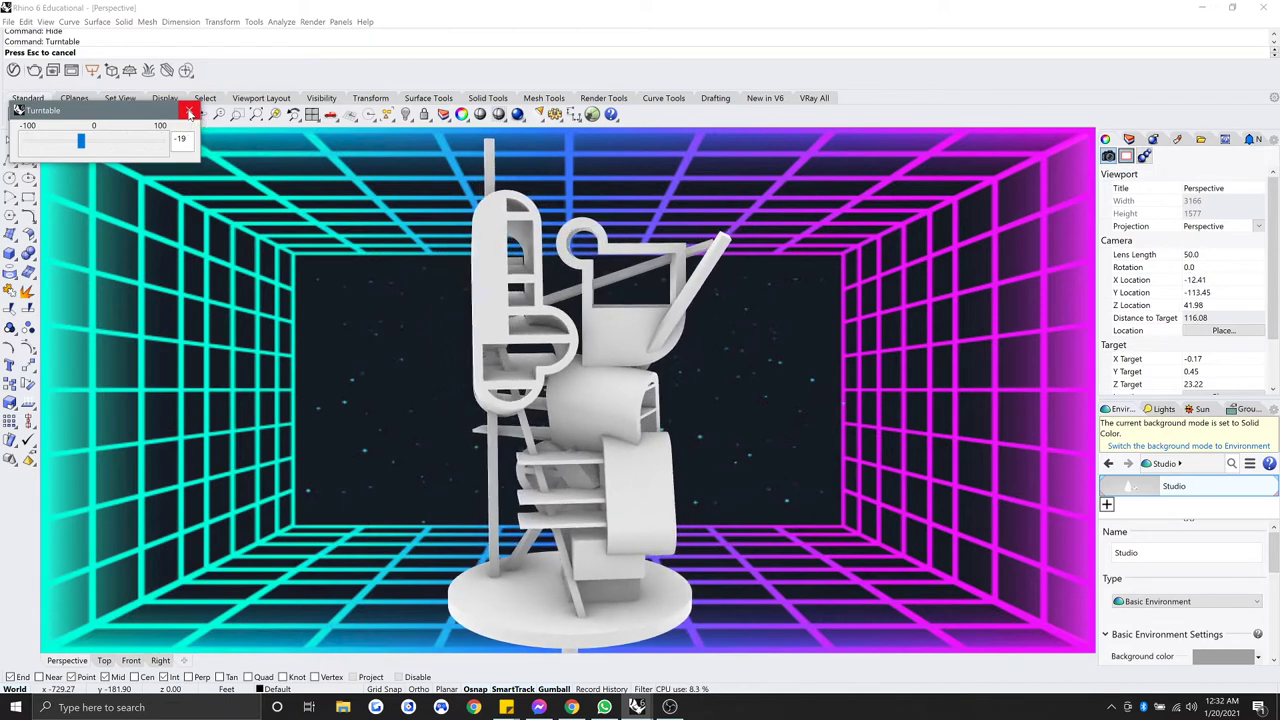
# Step: Stop the turntable, restore four viewports, and make the top-left view a shaded Perspective
pyautogui.click(190, 112)
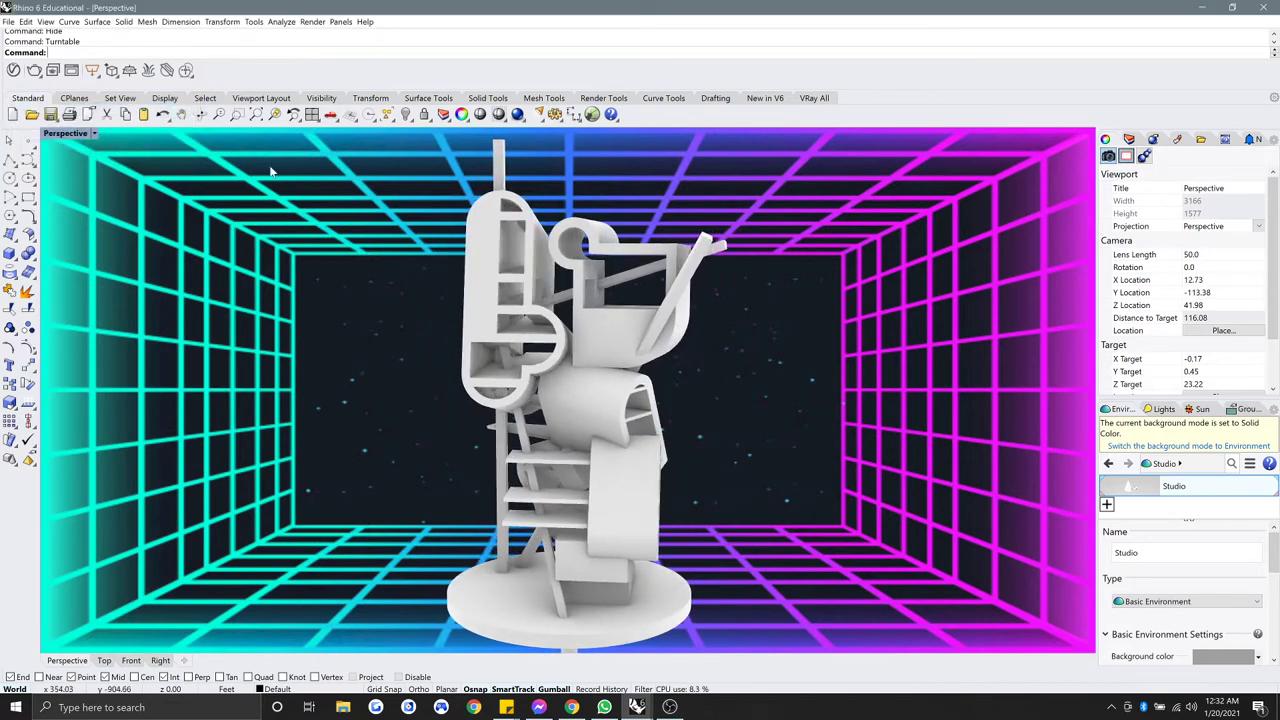
pyautogui.doubleClick(70, 136)
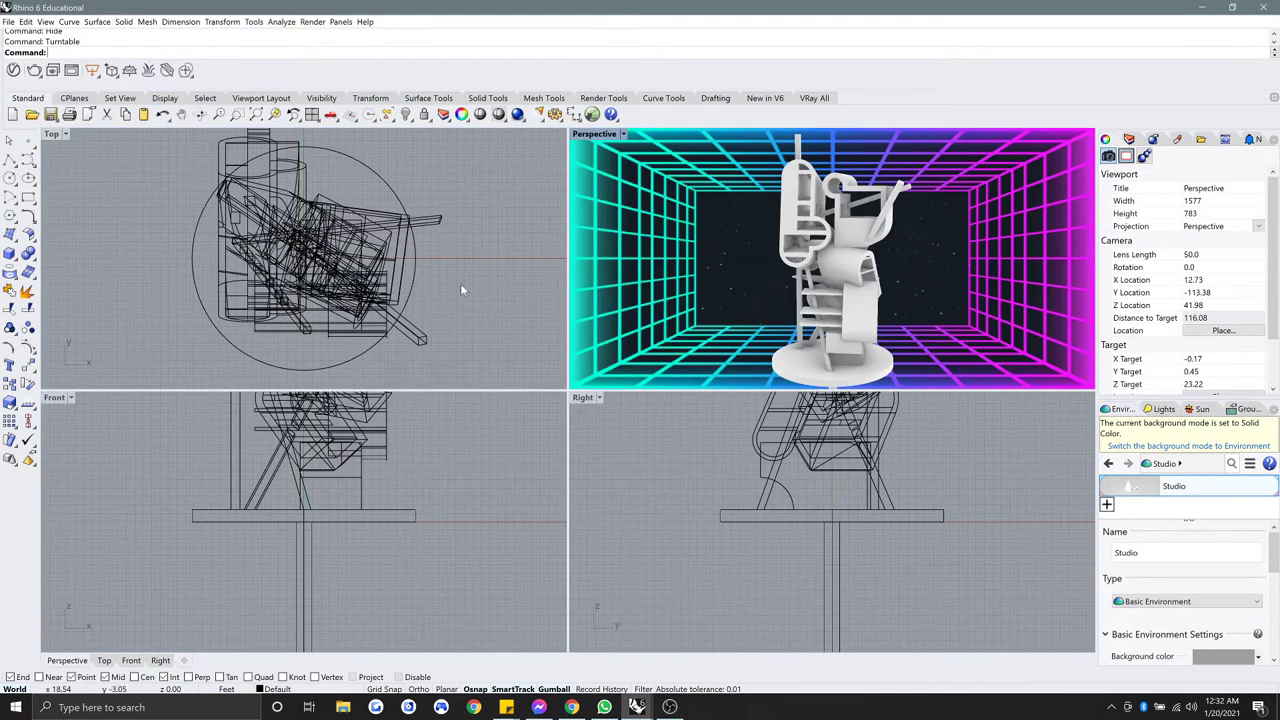
pyautogui.click(62, 136)
pyautogui.moveTo(108, 348)
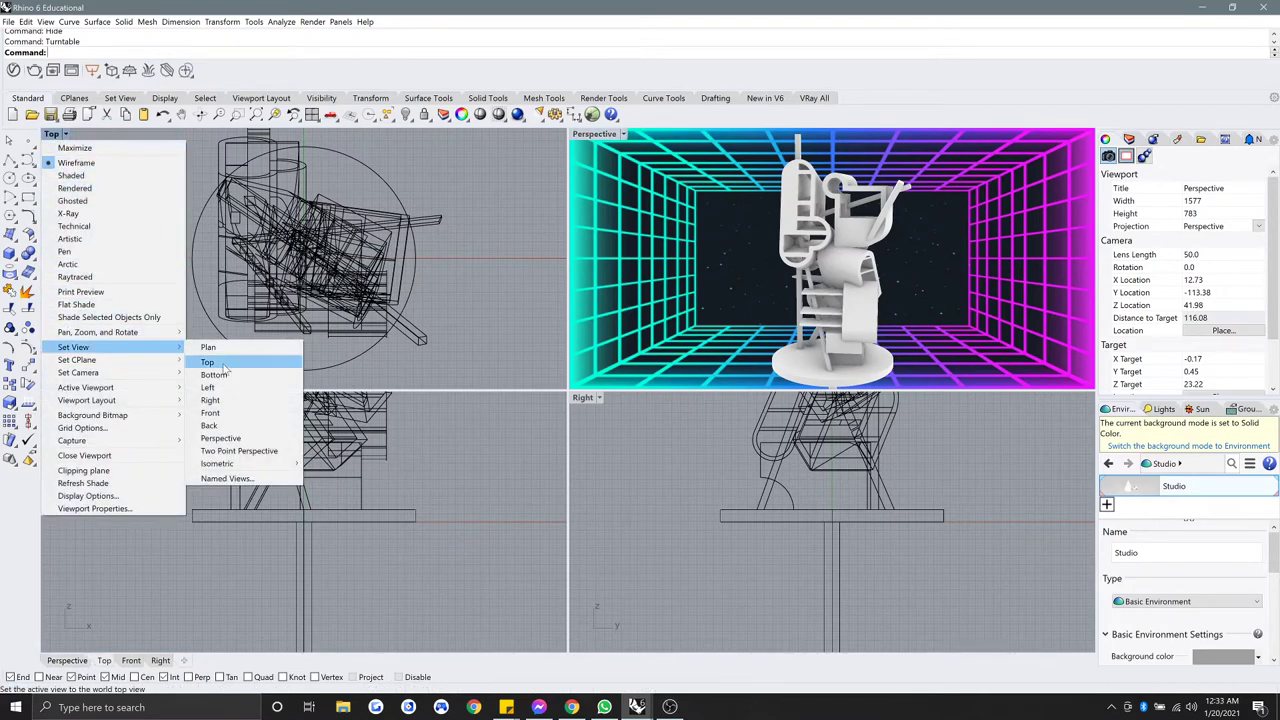
pyautogui.click(222, 438)
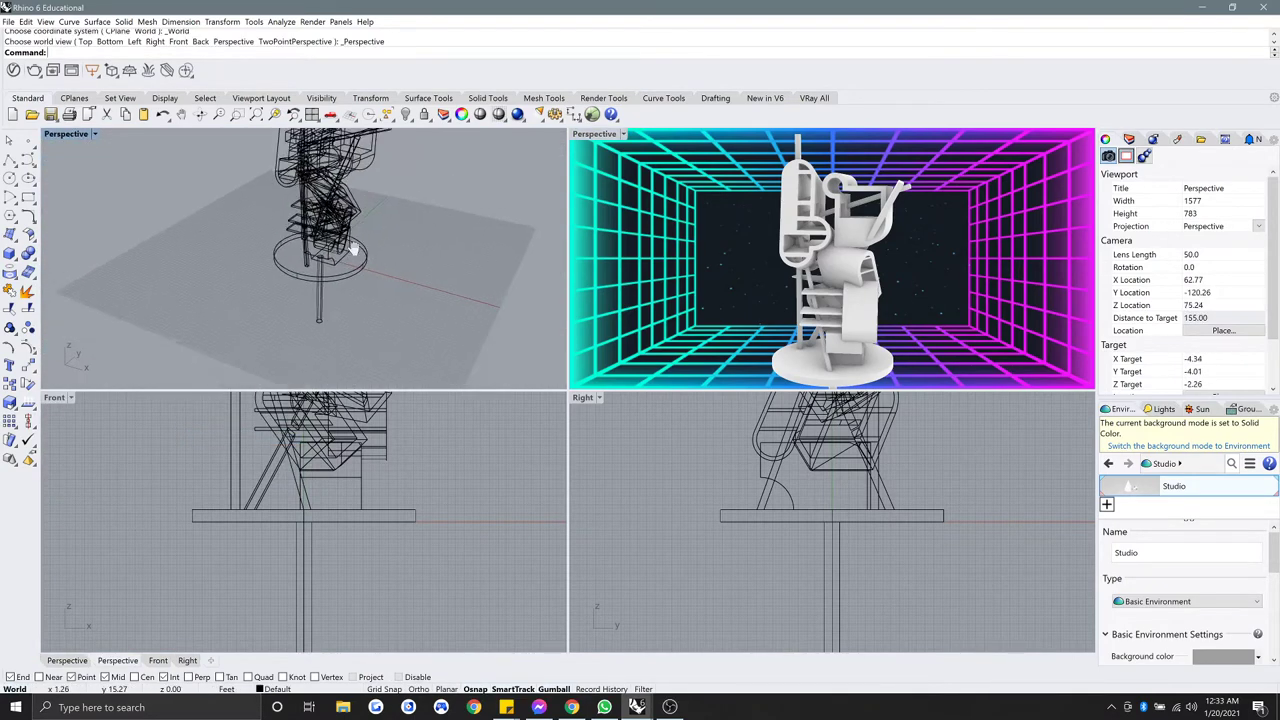
pyautogui.click(70, 134)
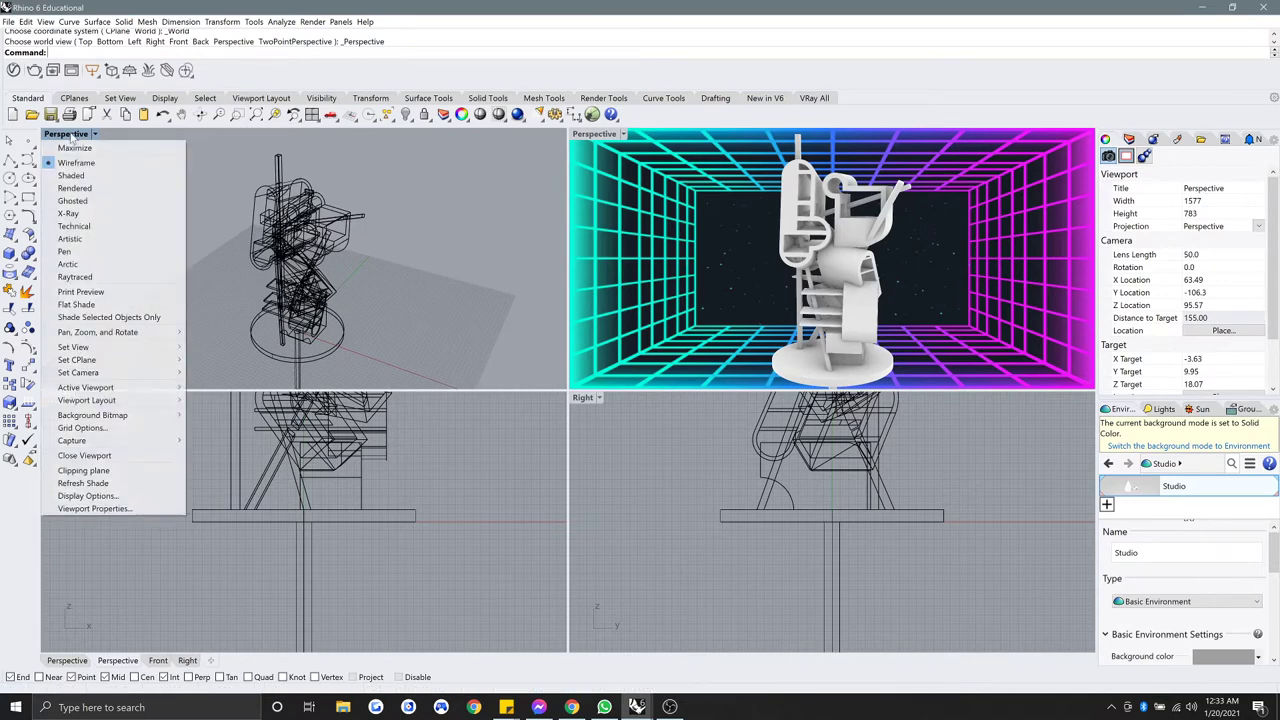
pyautogui.click(90, 183)
pyautogui.moveTo(180, 260)
pyautogui.mouseDown(button='right')
pyautogui.moveTo(340, 255)
pyautogui.moveTo(341, 279)
pyautogui.mouseUp(button='right')
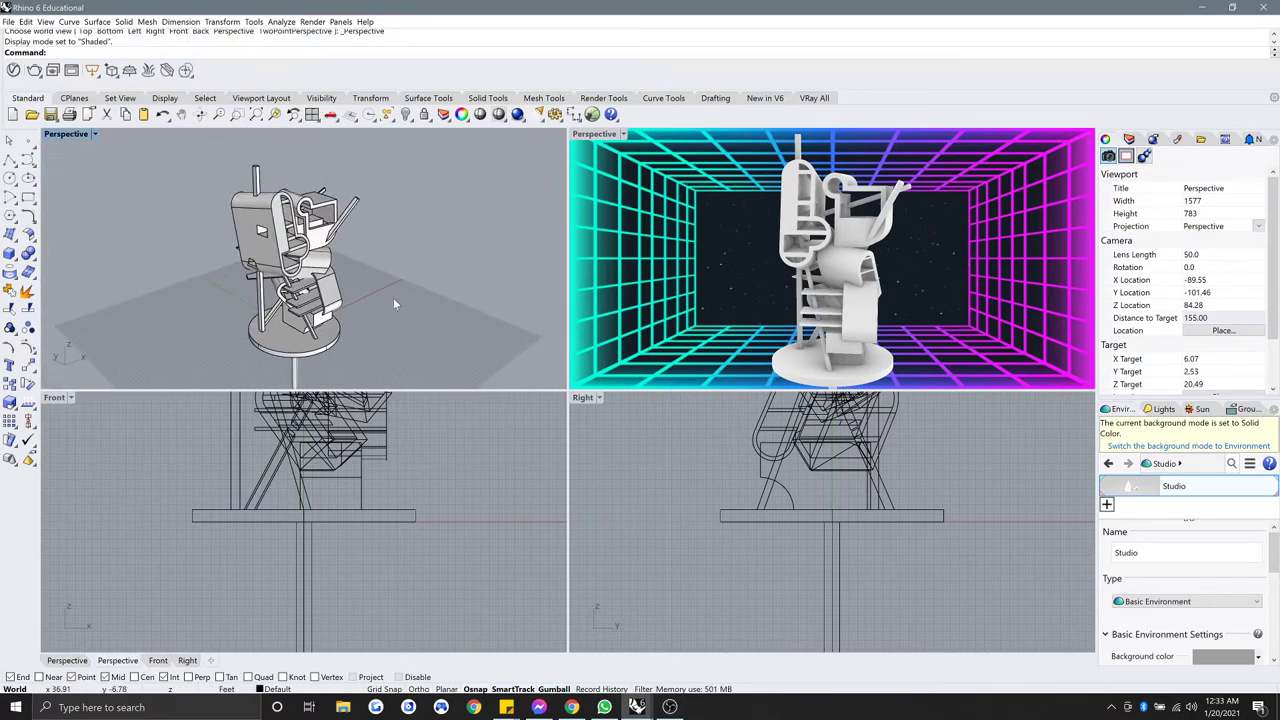
# Step: Place a spotlight of intensity 30 beside the sculpture with its cone aimed at the model
pyautogui.press('Return')
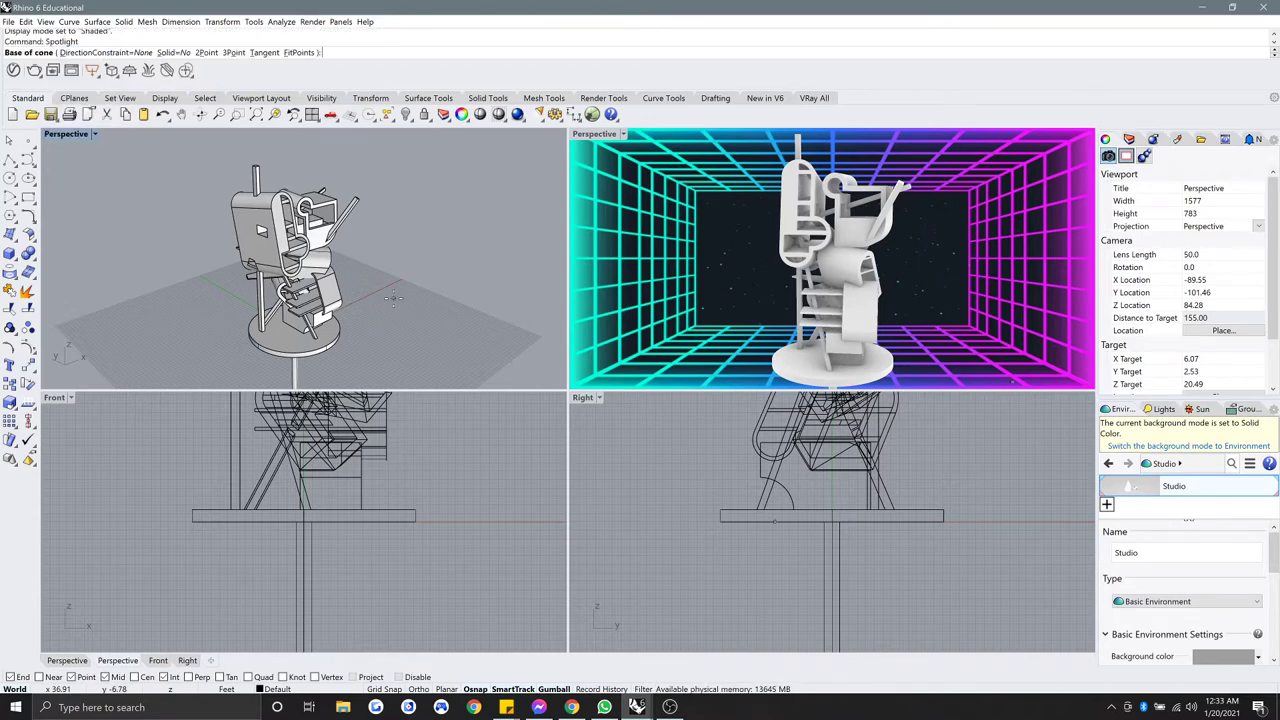
pyautogui.moveTo(390, 235)
pyautogui.mouseDown(button='right')
pyautogui.moveTo(176, 240)
pyautogui.moveTo(374, 246)
pyautogui.mouseUp(button='right')
pyautogui.scroll(5, 378, 238)
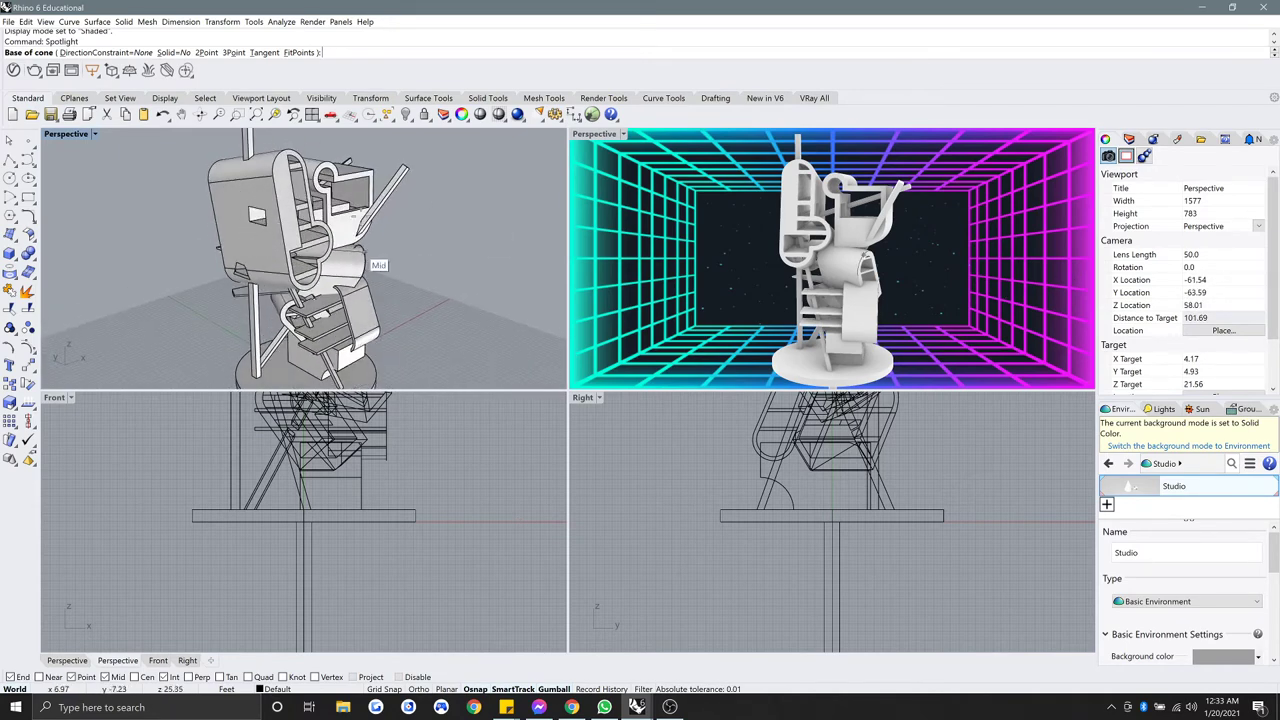
pyautogui.moveTo(340, 355); pyautogui.dragTo(330, 330, button='right')
pyautogui.moveTo(287, 268); pyautogui.dragTo(298, 240, button='right')
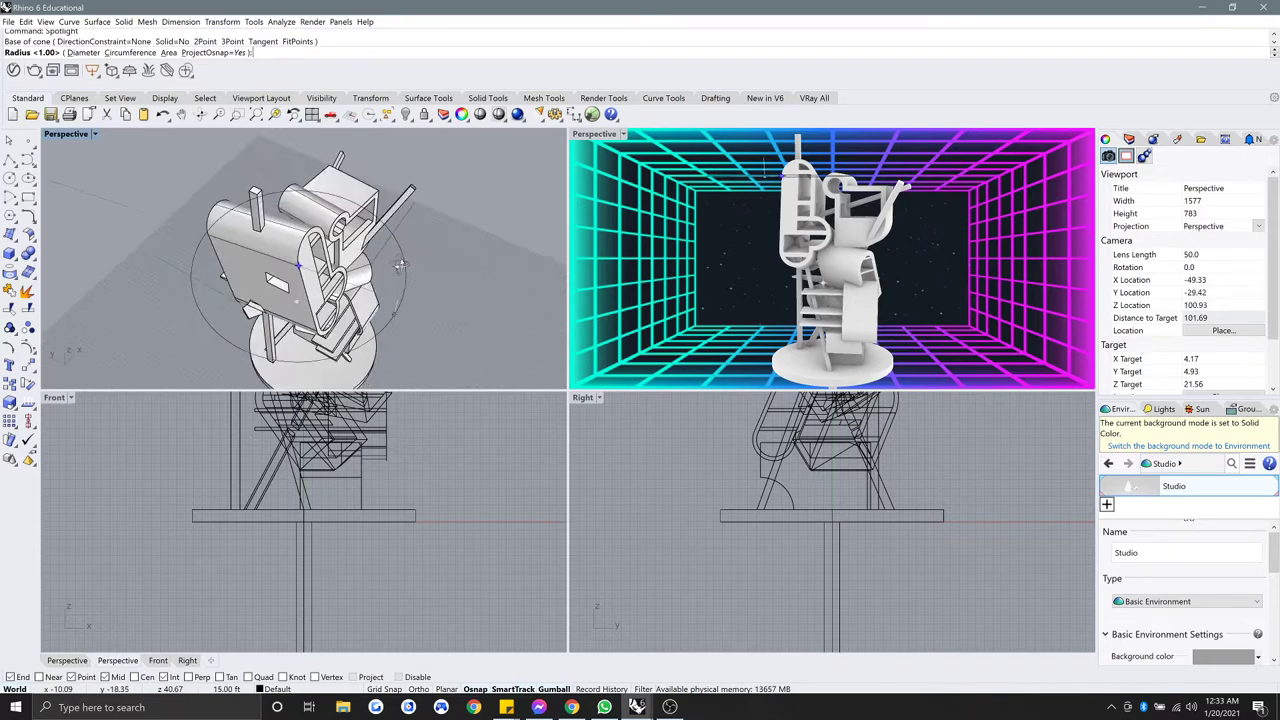
pyautogui.scroll(-3, 408, 283)
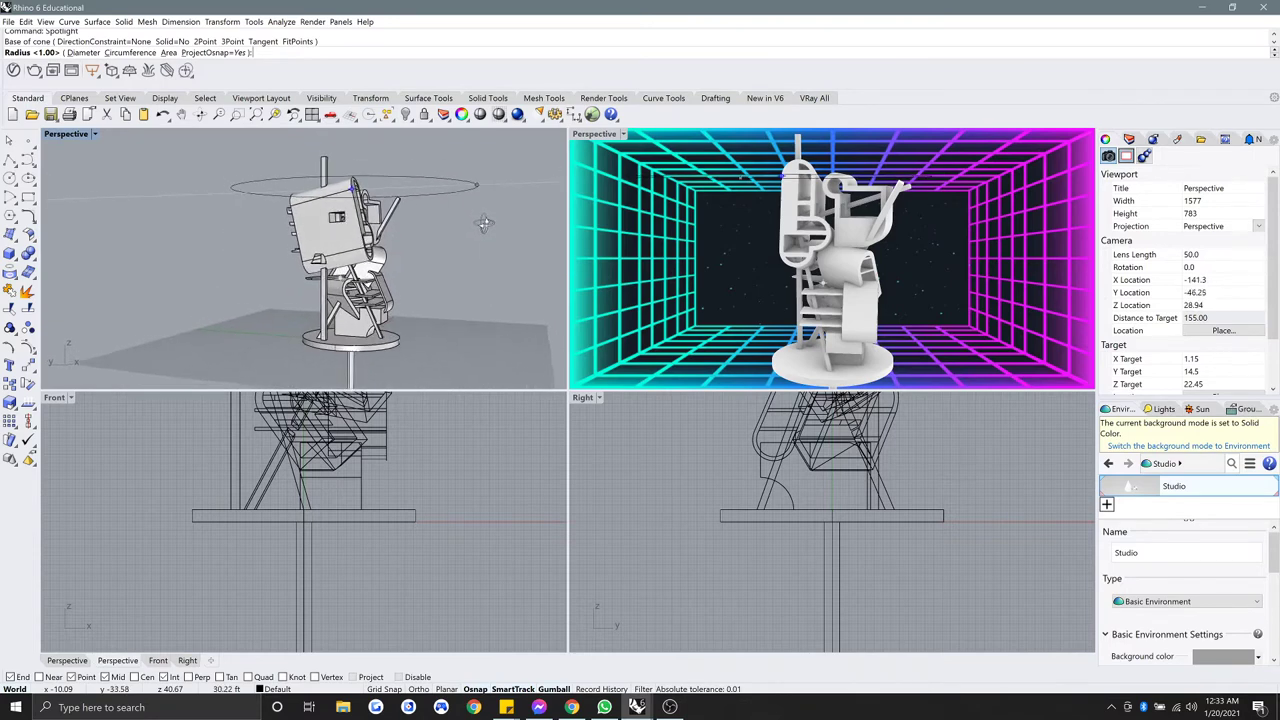
pyautogui.moveTo(484, 224); pyautogui.dragTo(478, 256, button='right')
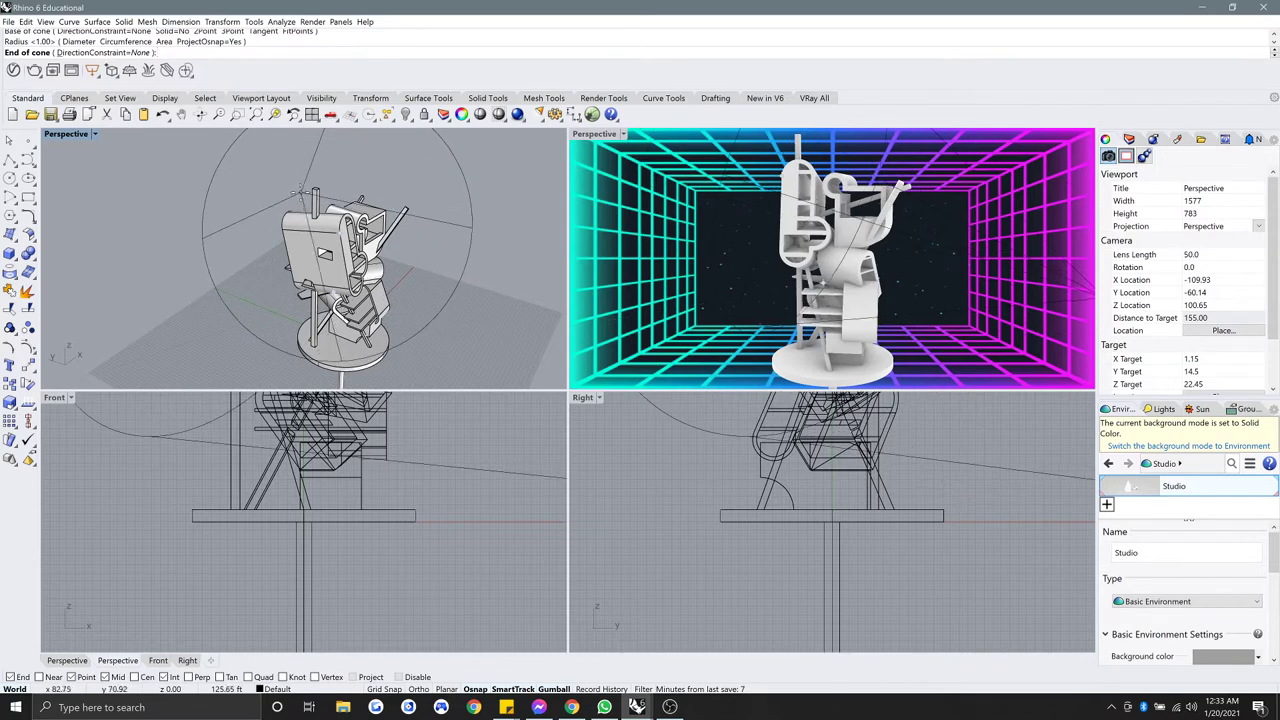
pyautogui.moveTo(299, 190); pyautogui.dragTo(267, 223, button='right')
pyautogui.click(131, 196)
pyautogui.press('Return')
pyautogui.press('Escape')
pyautogui.click(267, 223)
# Step: Move the spotlight's base and far end so it sits high to one side, angled down
pyautogui.moveTo(179, 252); pyautogui.dragTo(159, 249)
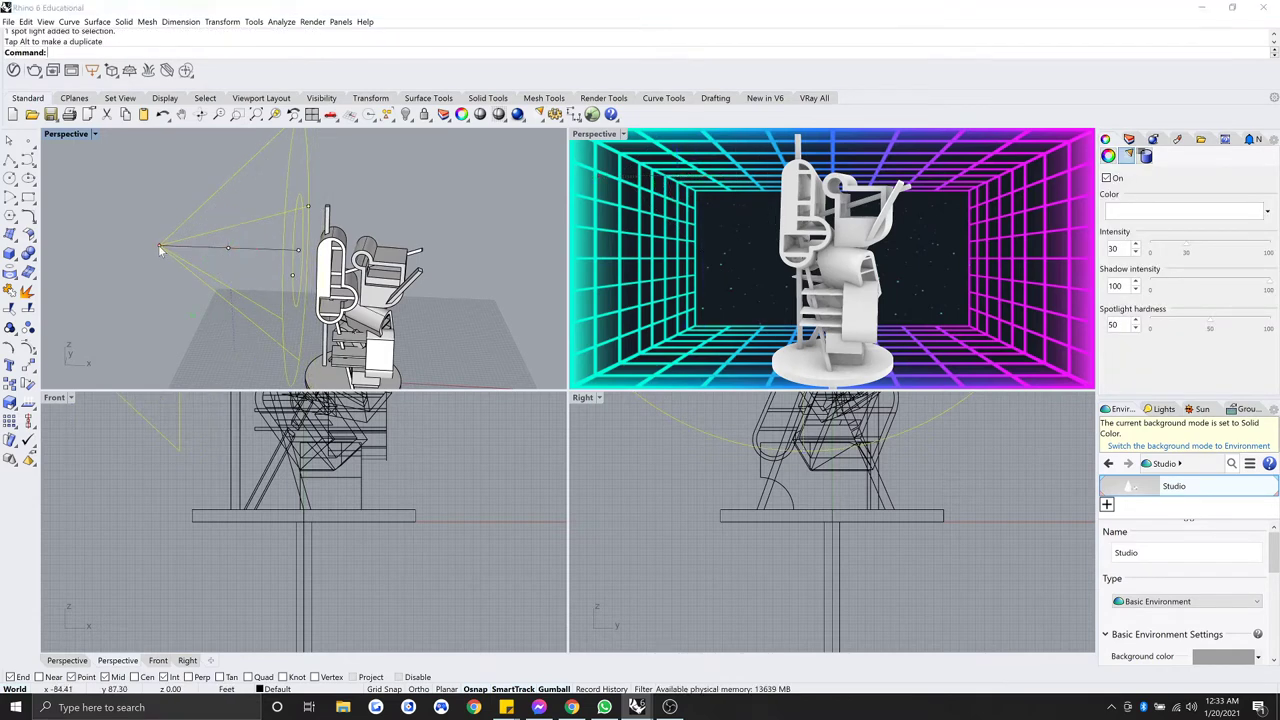
pyautogui.click(298, 256)
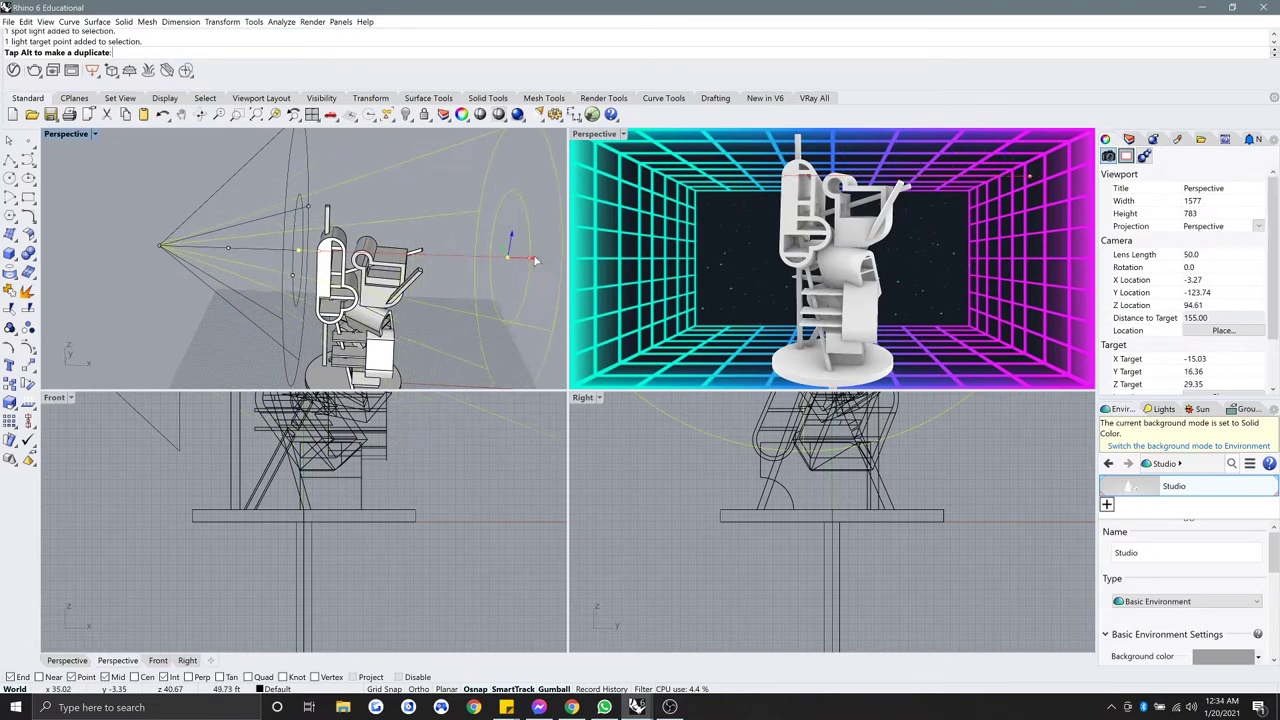
pyautogui.moveTo(563, 258); pyautogui.dragTo(435, 272, button='right')
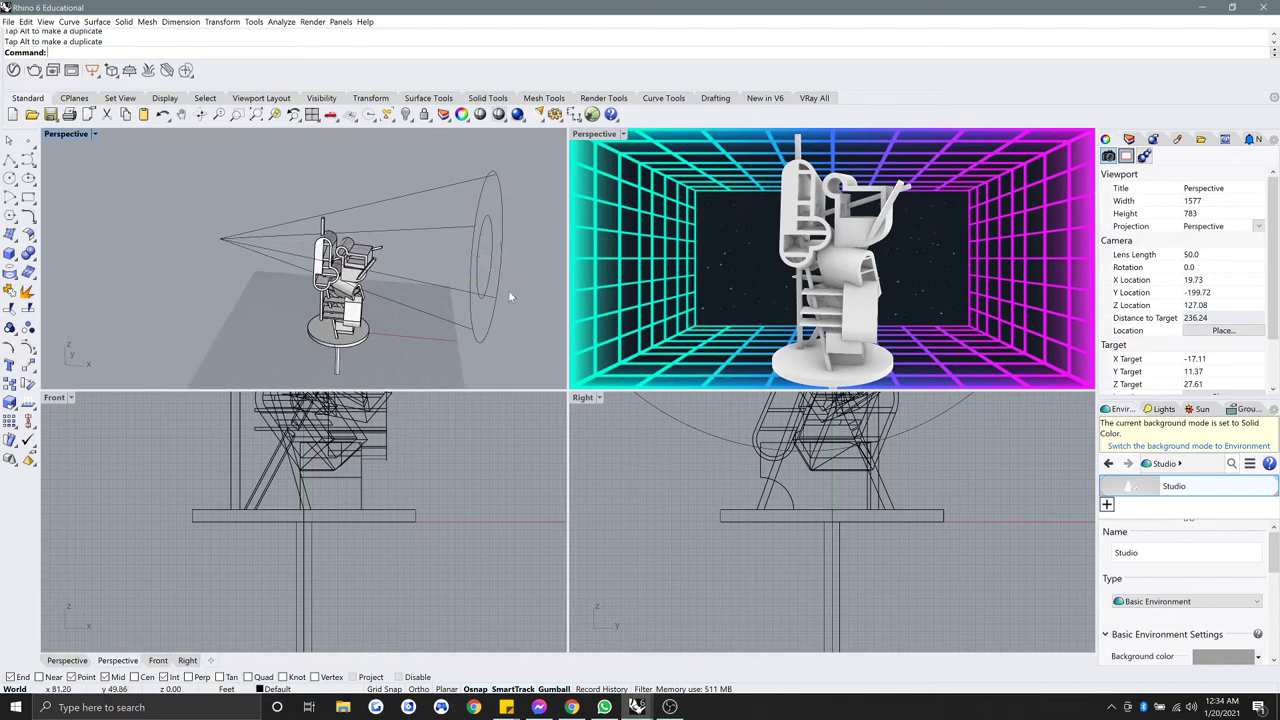
pyautogui.click(434, 288)
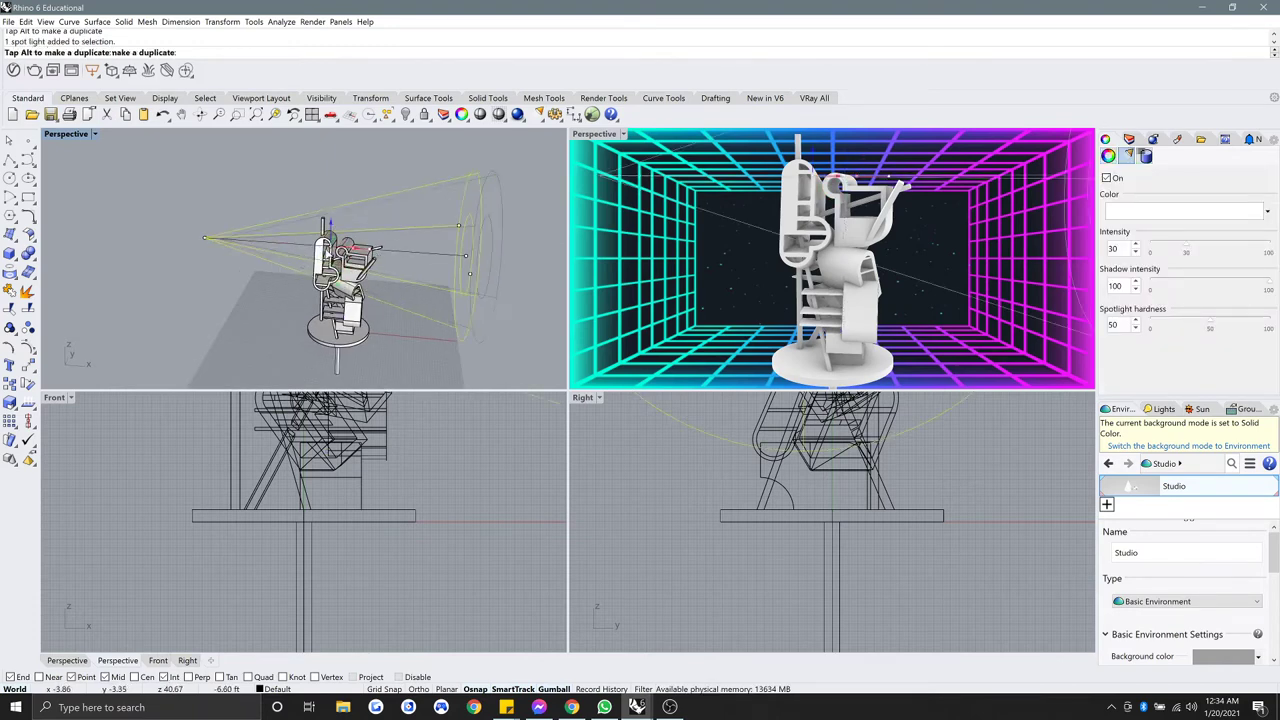
pyautogui.moveTo(193, 238); pyautogui.dragTo(422, 282, button='right')
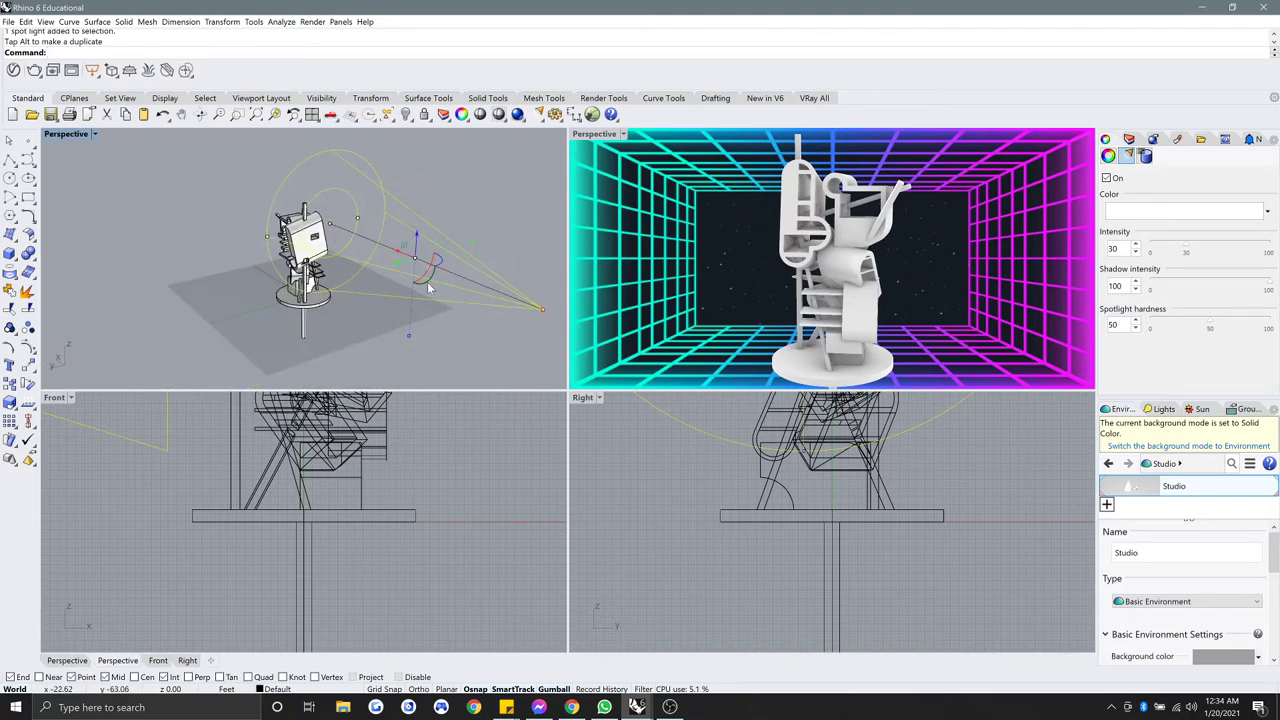
pyautogui.moveTo(441, 283); pyautogui.dragTo(441, 285)
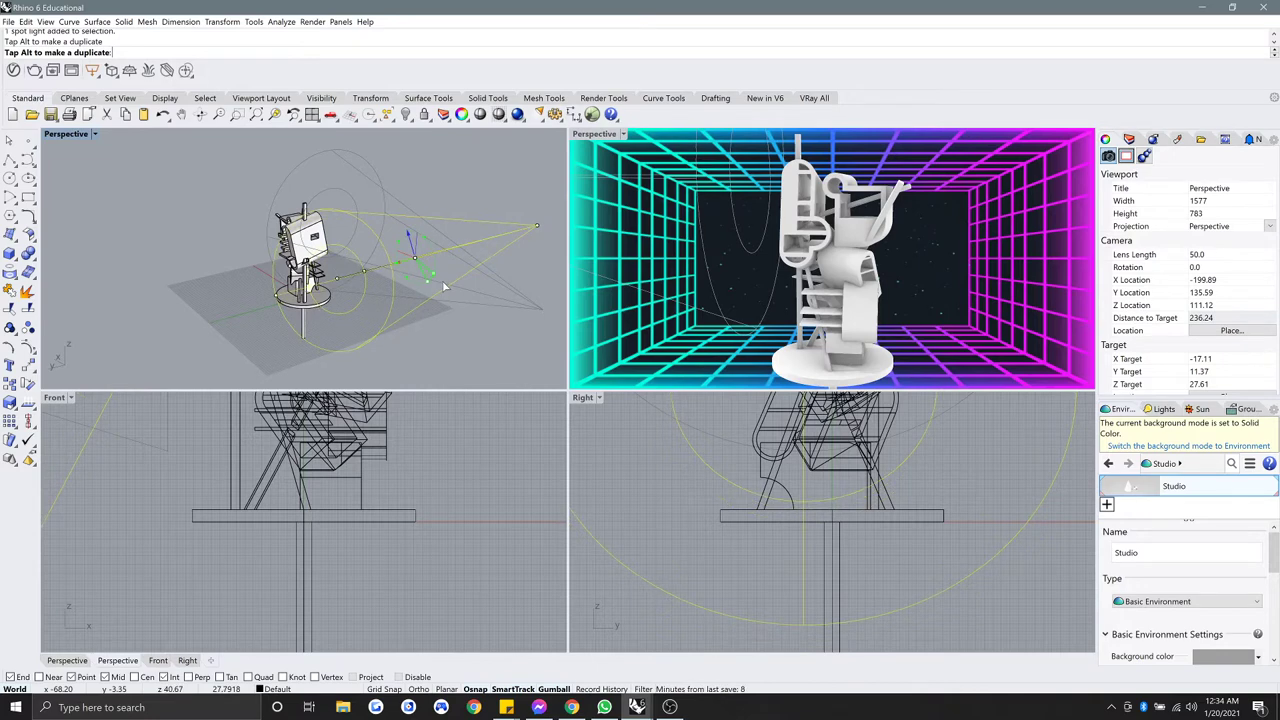
pyautogui.click(395, 270)
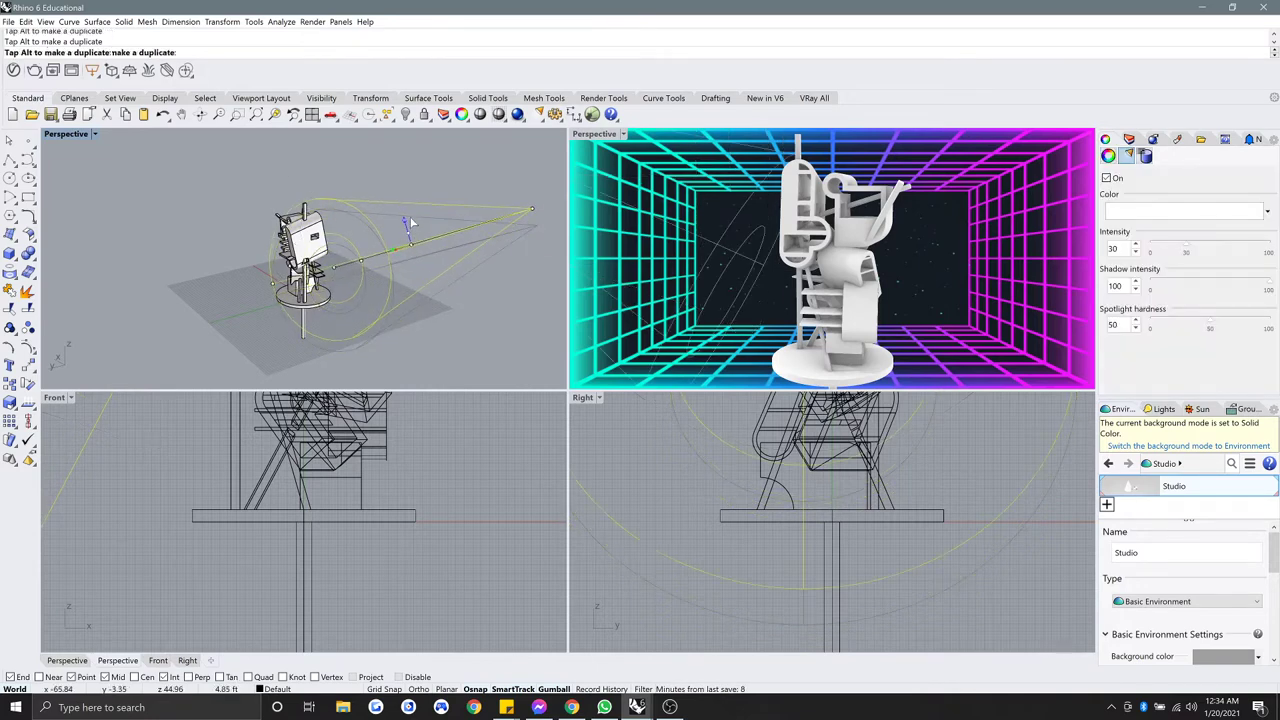
# Step: Swing the spotlight around the sculpture with its gumball, checking from several orbit angles
pyautogui.moveTo(414, 315); pyautogui.dragTo(276, 217, button='right')
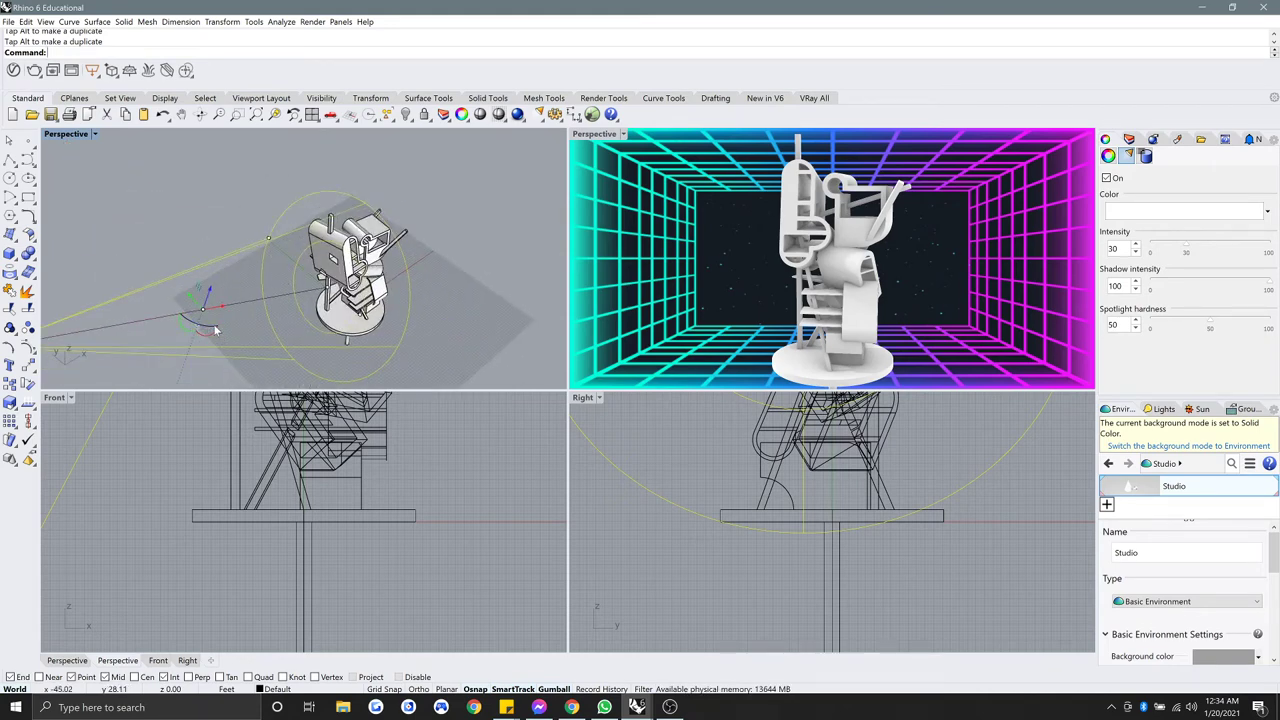
pyautogui.moveTo(225, 333); pyautogui.dragTo(220, 322)
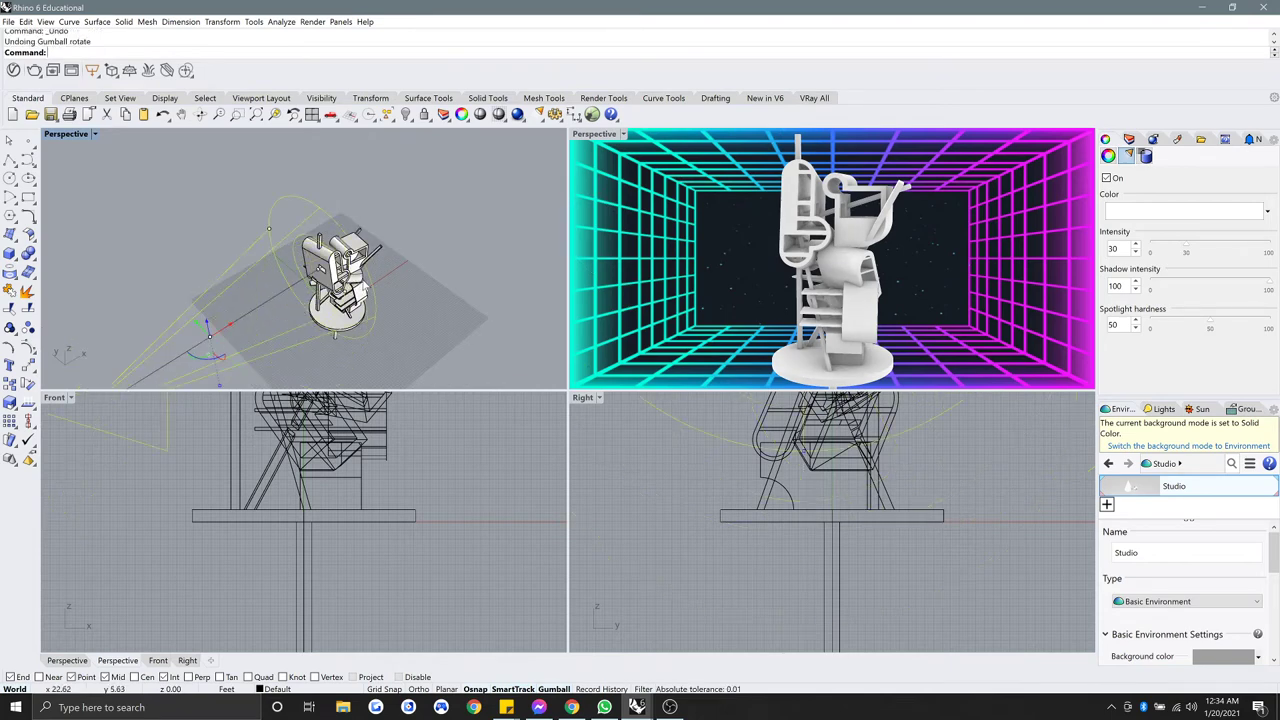
pyautogui.moveTo(364, 290); pyautogui.dragTo(390, 266, button='right')
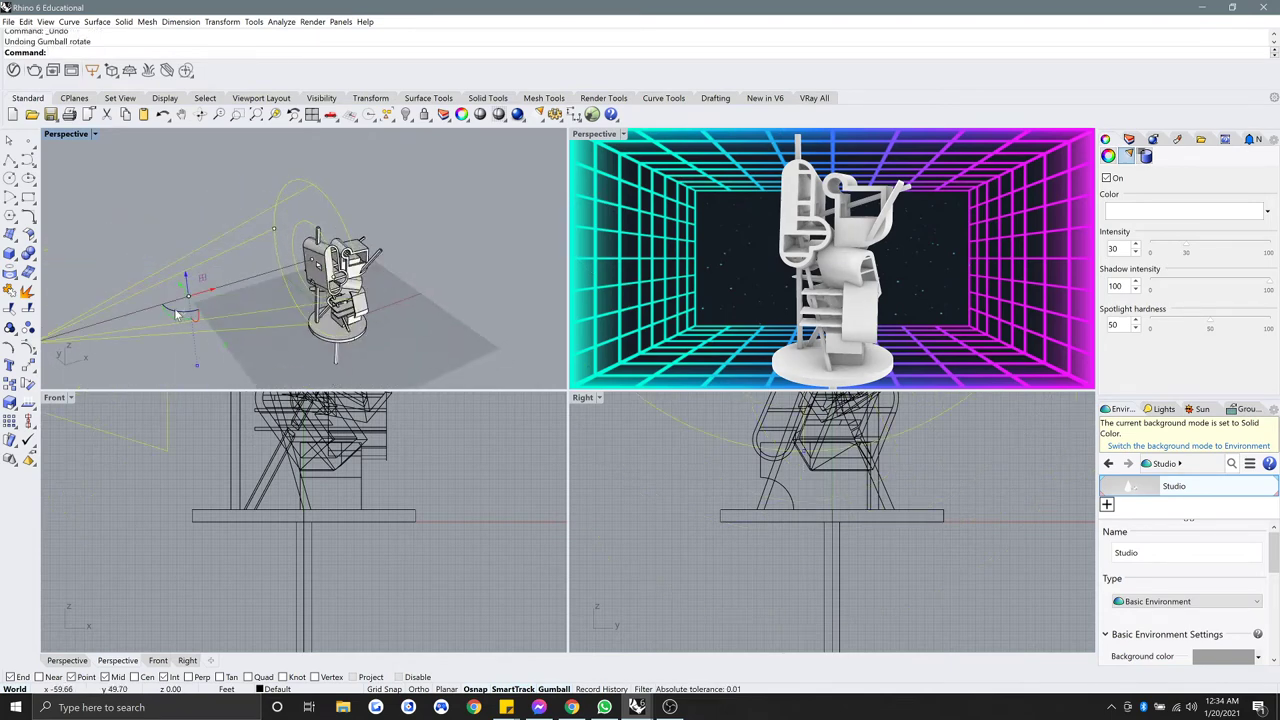
pyautogui.moveTo(175, 314); pyautogui.dragTo(196, 320)
pyautogui.moveTo(268, 313); pyautogui.dragTo(252, 325, button='right')
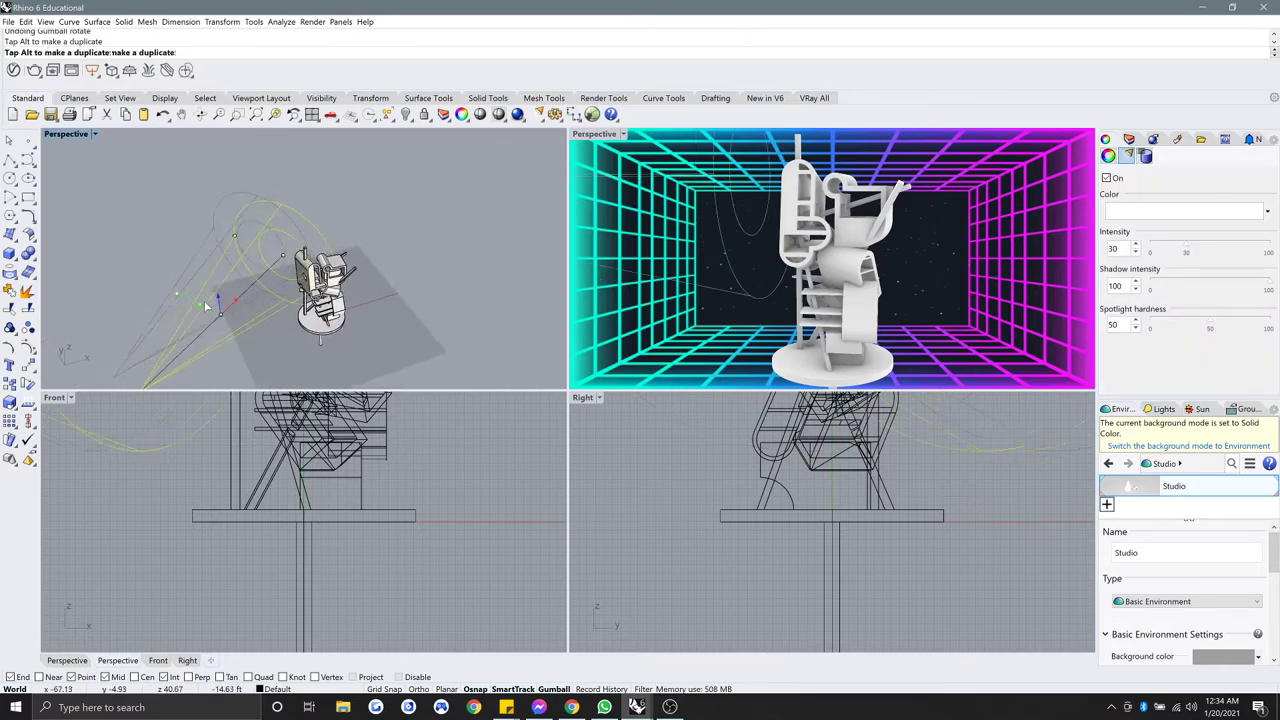
pyautogui.moveTo(208, 307); pyautogui.dragTo(233, 310)
pyautogui.moveTo(233, 310); pyautogui.dragTo(235, 278, button='right')
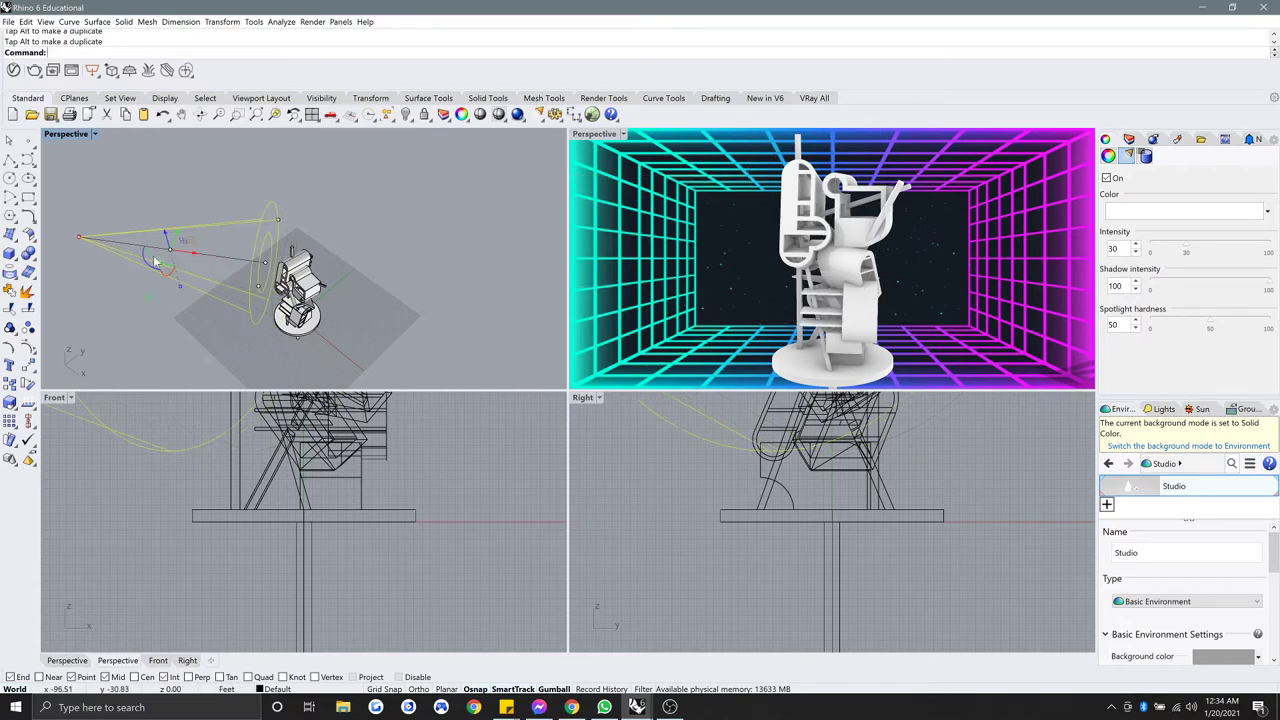
pyautogui.moveTo(152, 257); pyautogui.dragTo(150, 252)
pyautogui.moveTo(150, 252); pyautogui.dragTo(268, 305, button='right')
pyautogui.moveTo(171, 199); pyautogui.dragTo(171, 199)
pyautogui.moveTo(364, 268); pyautogui.dragTo(480, 330, button='right')
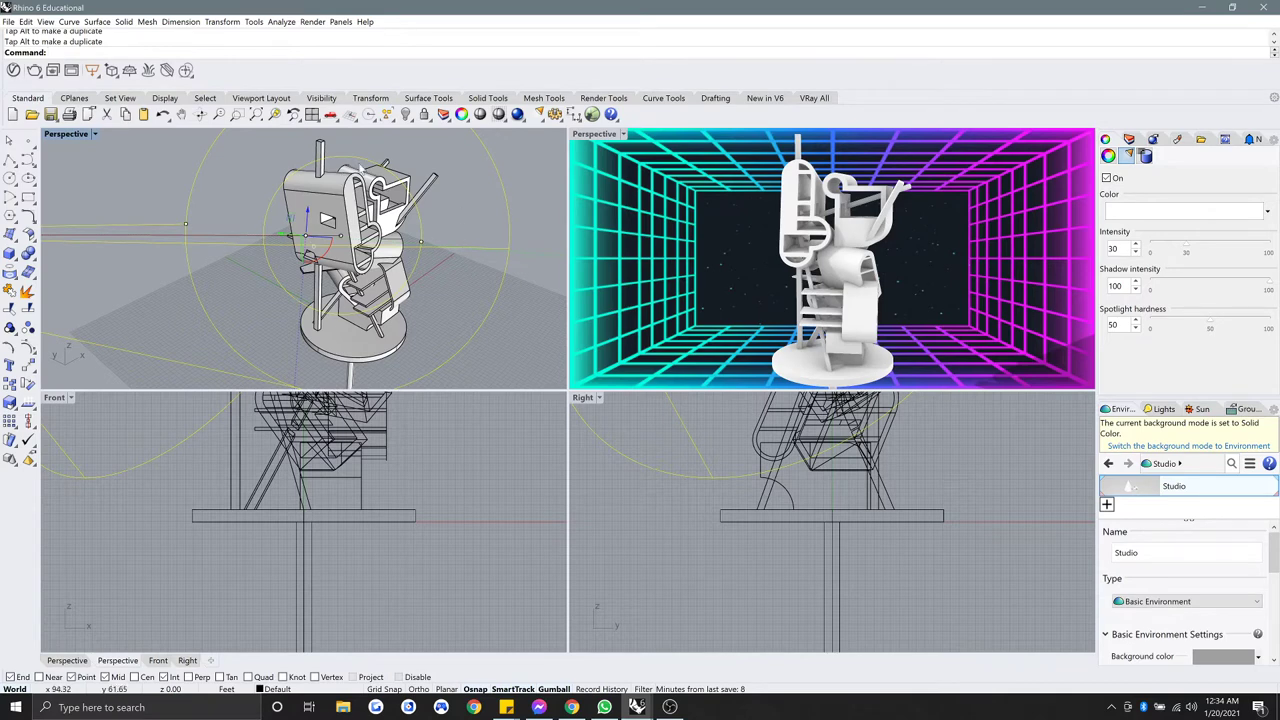
# Step: Drag the spotlight's hotspot point to re-aim the cone at the sculpture
pyautogui.moveTo(480, 330); pyautogui.dragTo(364, 173, button='right')
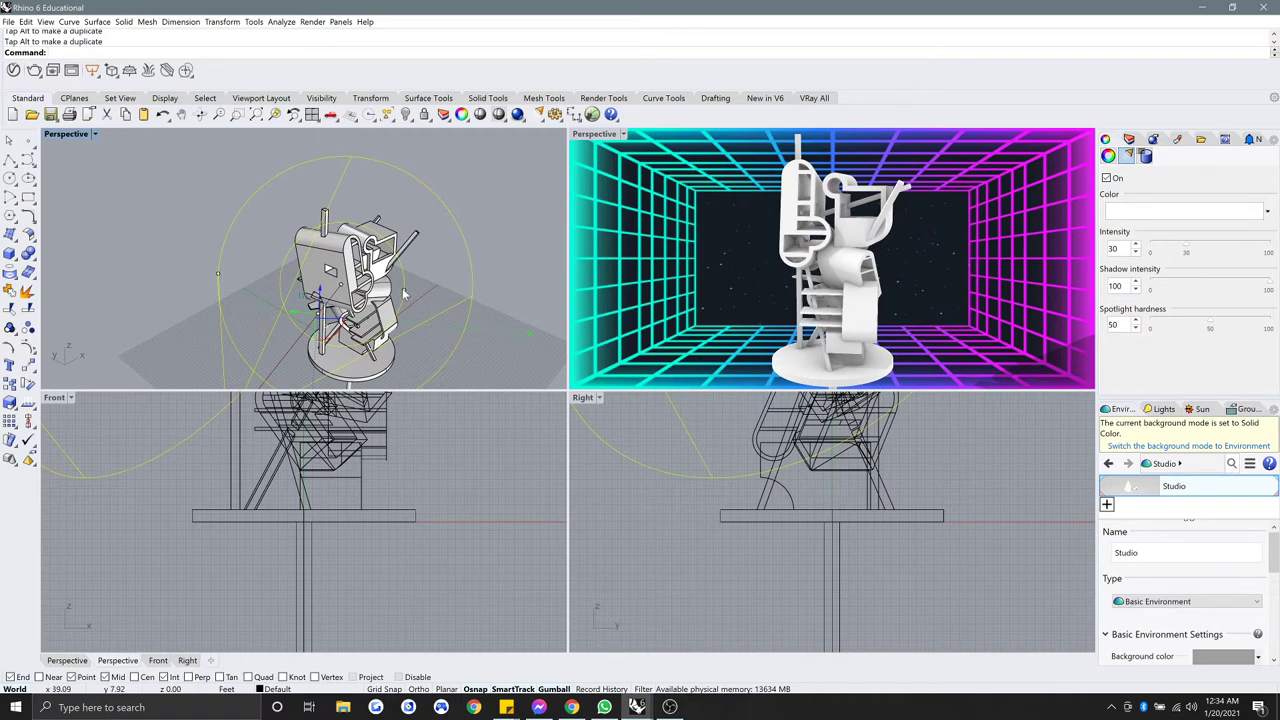
pyautogui.moveTo(416, 293); pyautogui.dragTo(410, 293)
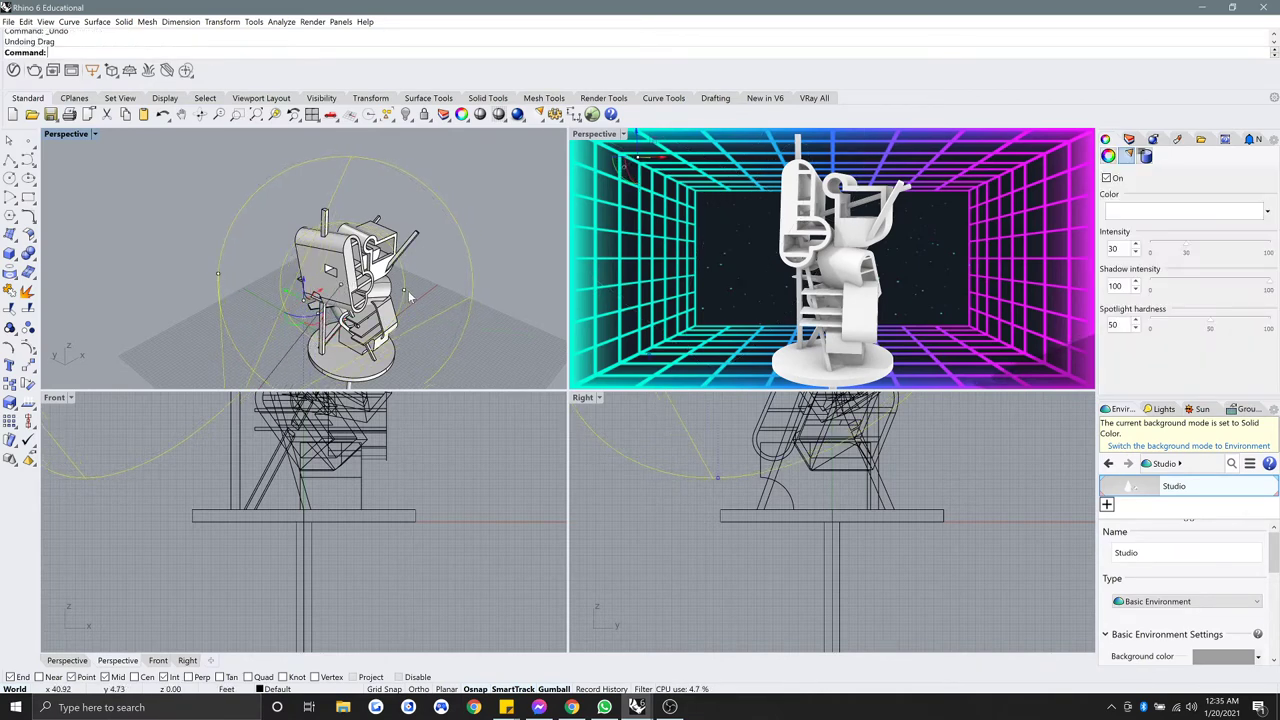
pyautogui.click(408, 295)
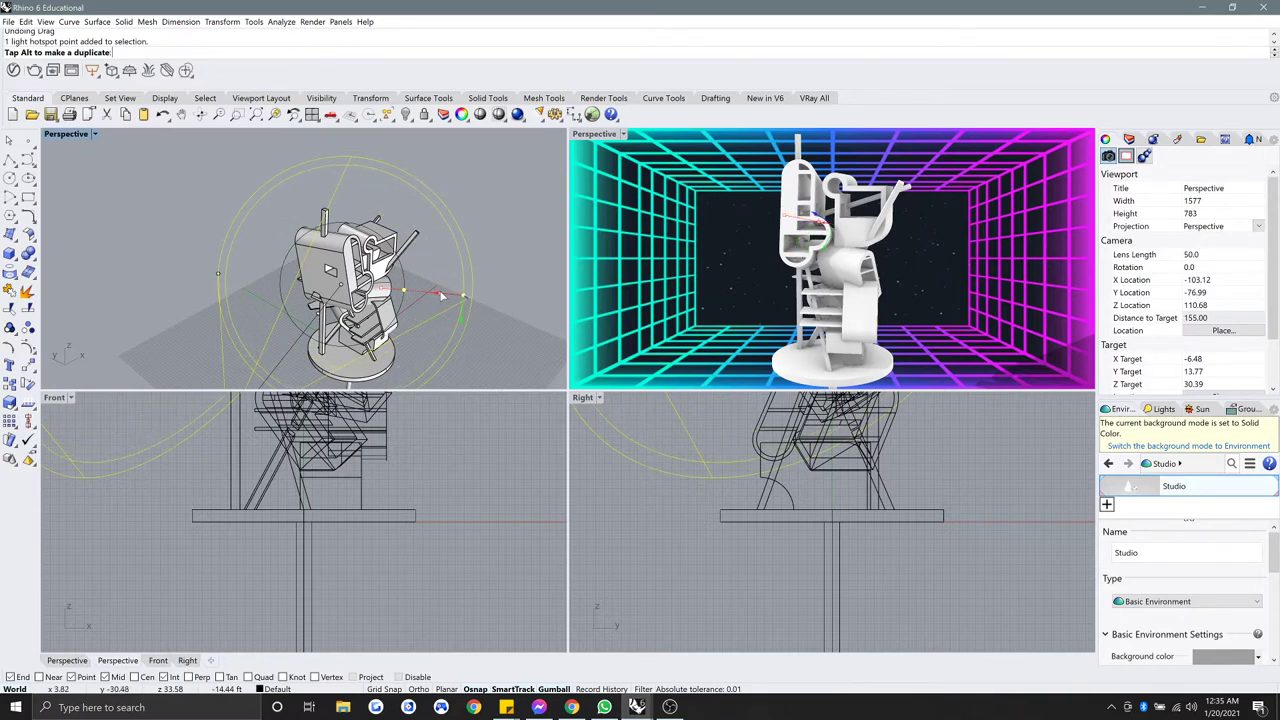
pyautogui.moveTo(441, 295); pyautogui.dragTo(440, 239, button='right')
pyautogui.scroll(-3, 440, 239)
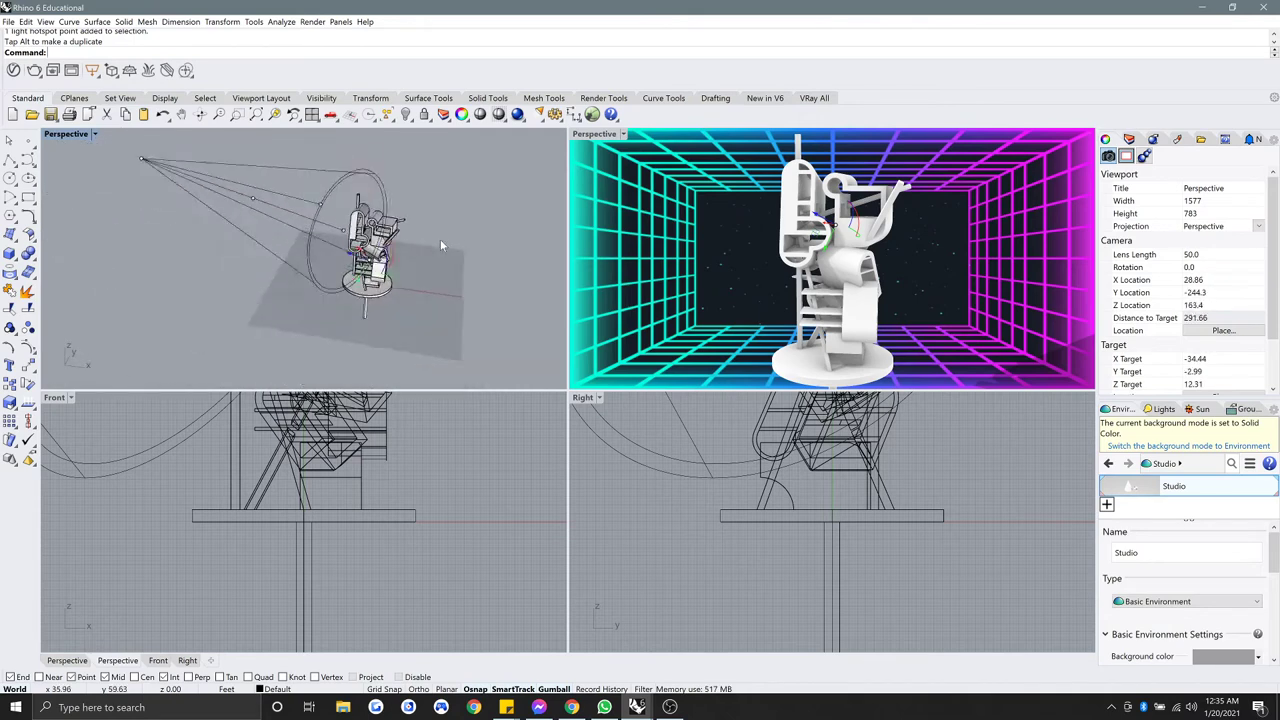
# Step: Copy the spotlight in place and try a rotation about the base, then undo it
pyautogui.click(355, 238)
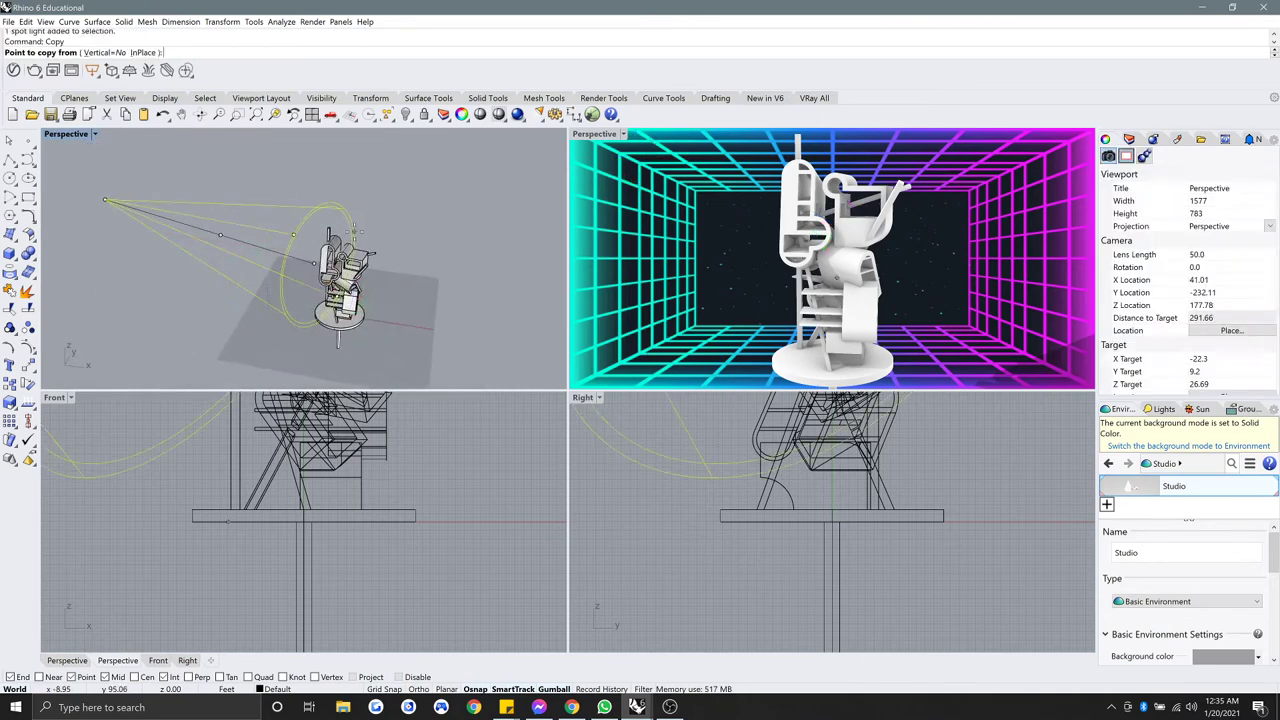
pyautogui.press('Return')
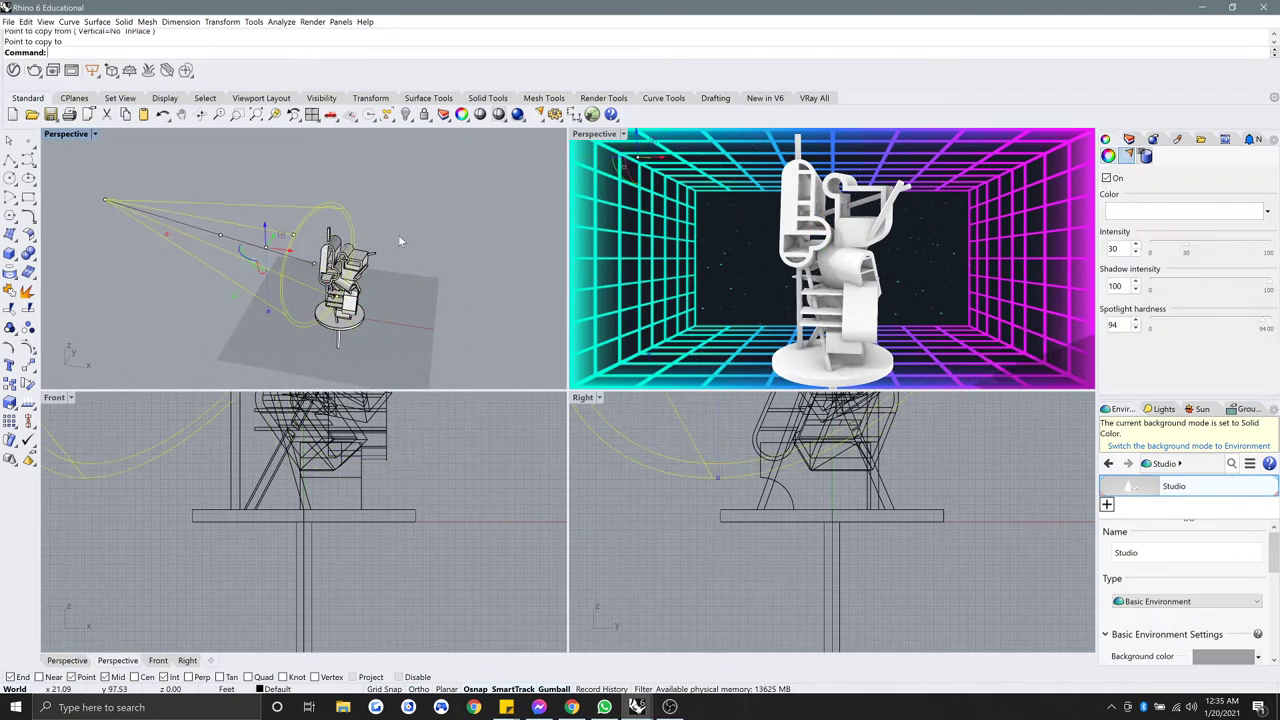
pyautogui.press('Return')
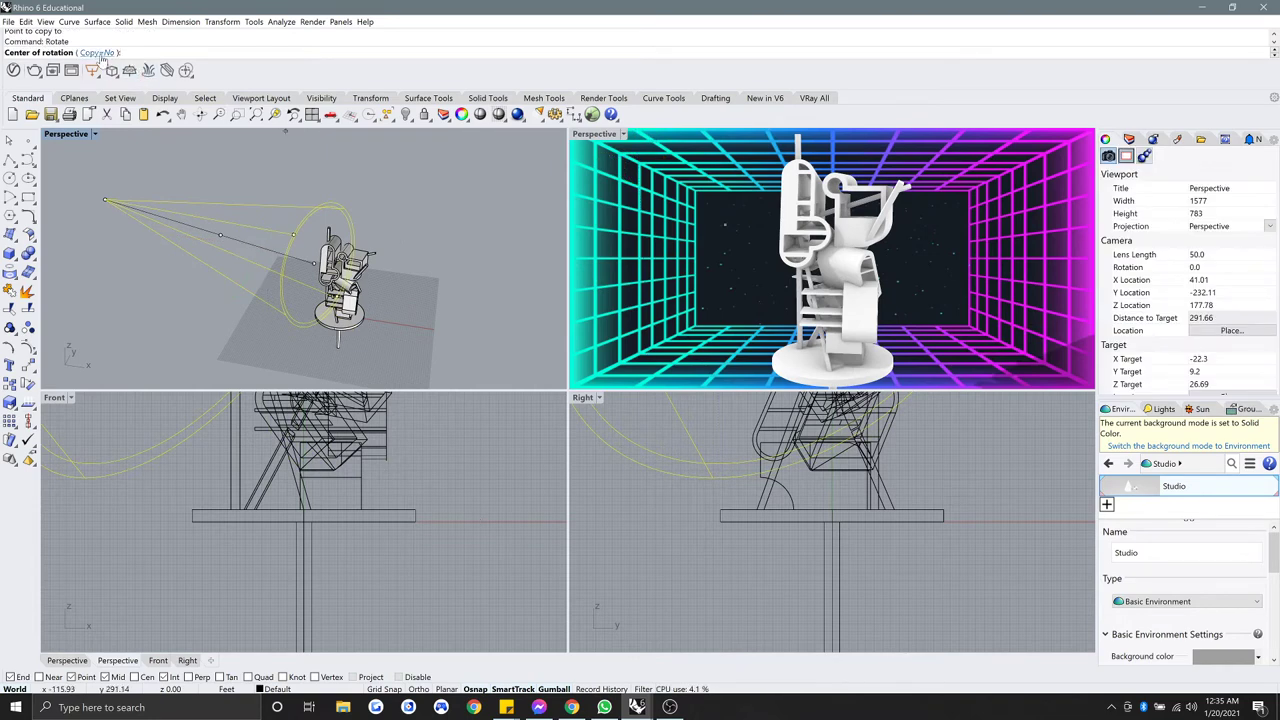
pyautogui.scroll(5, 305, 293)
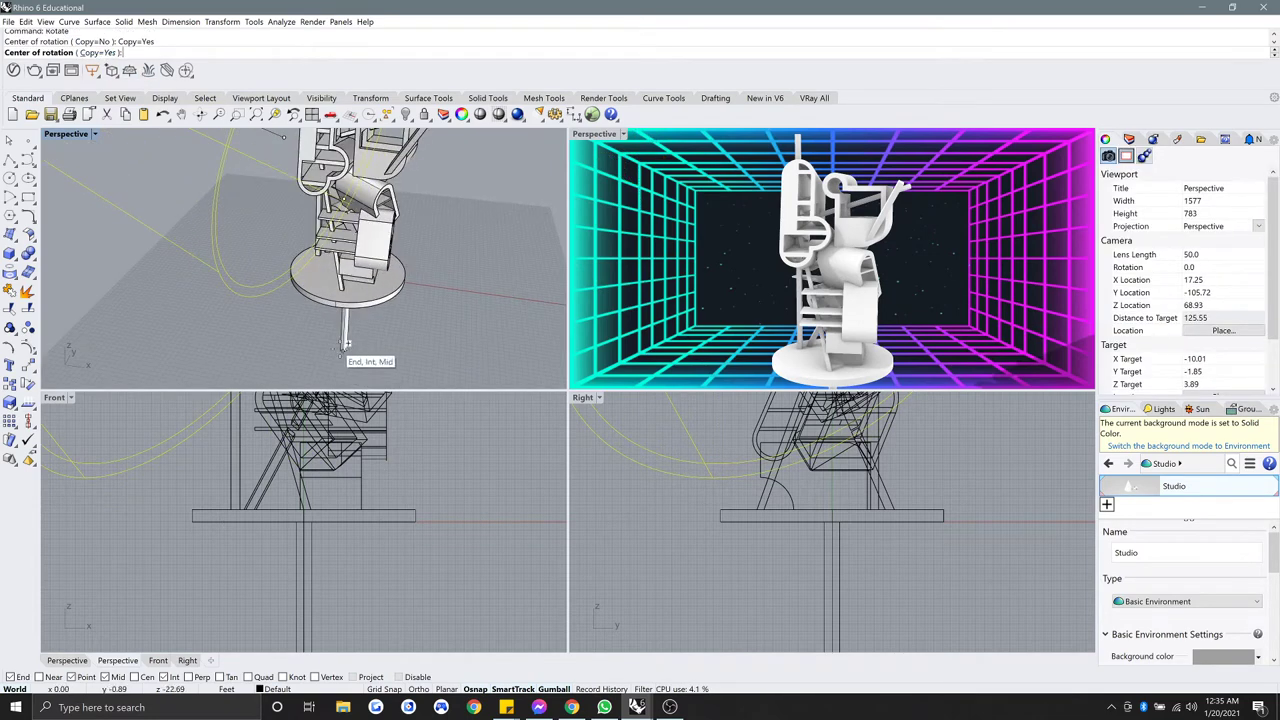
pyautogui.click(343, 347)
pyautogui.scroll(-5, 345, 355)
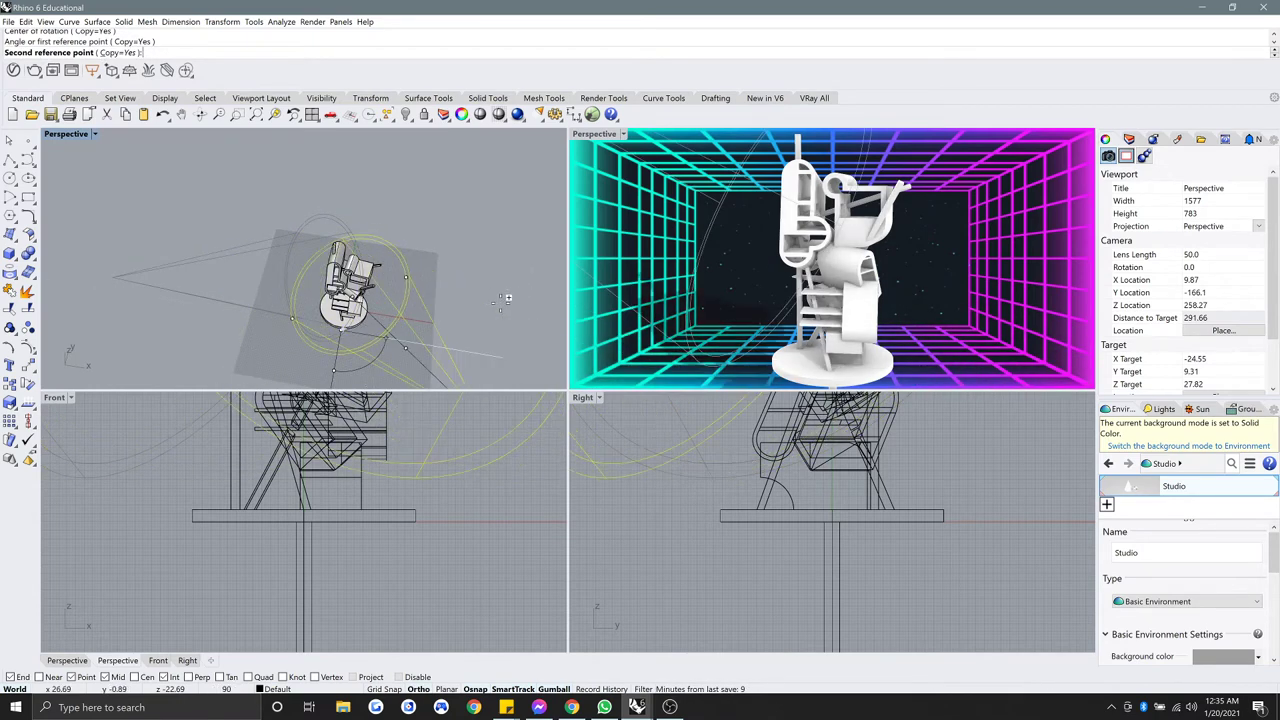
pyautogui.click(506, 298)
pyautogui.press('Return')
pyautogui.moveTo(500, 300); pyautogui.dragTo(339, 332, button='right')
pyautogui.scroll(-3, 420, 282)
pyautogui.hotkey('ctrl', 'z')
# Step: Rotate the copied spotlight 120 degrees around the sculpture's base
pyautogui.click(299, 333)
pyautogui.scroll(2, 334, 310)
pyautogui.scroll(-2, 339, 332)
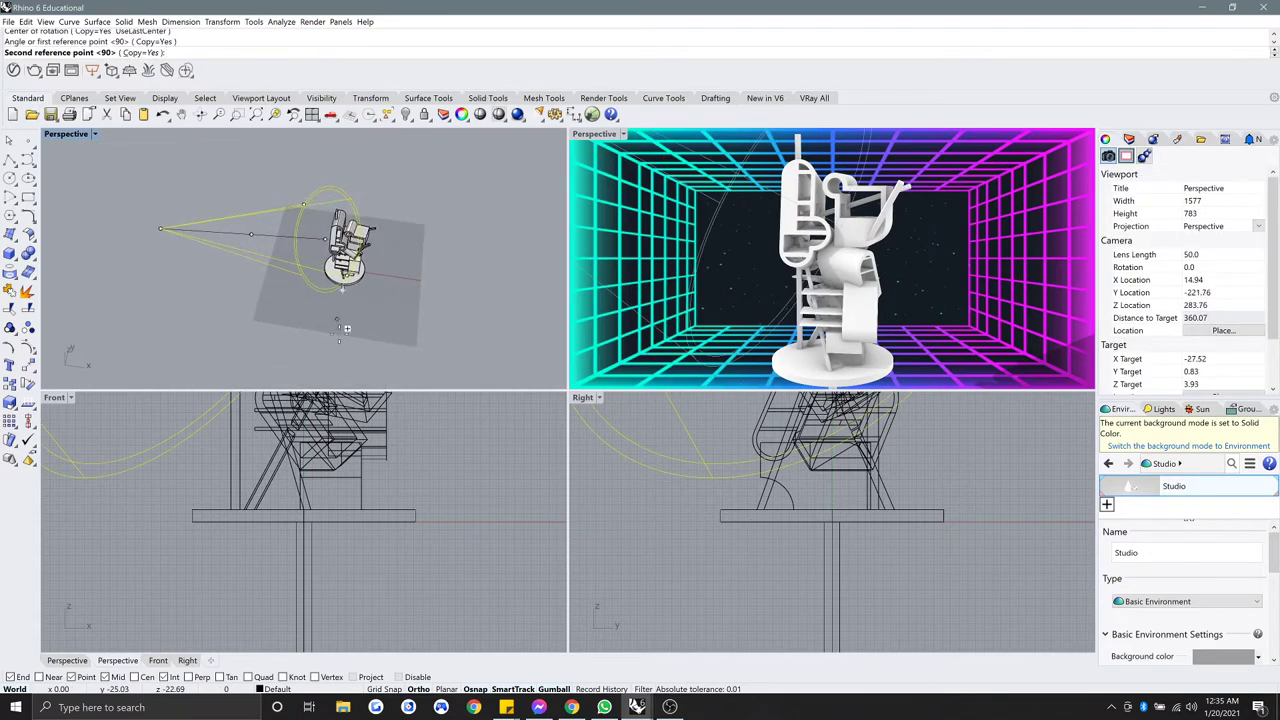
pyautogui.write('120')
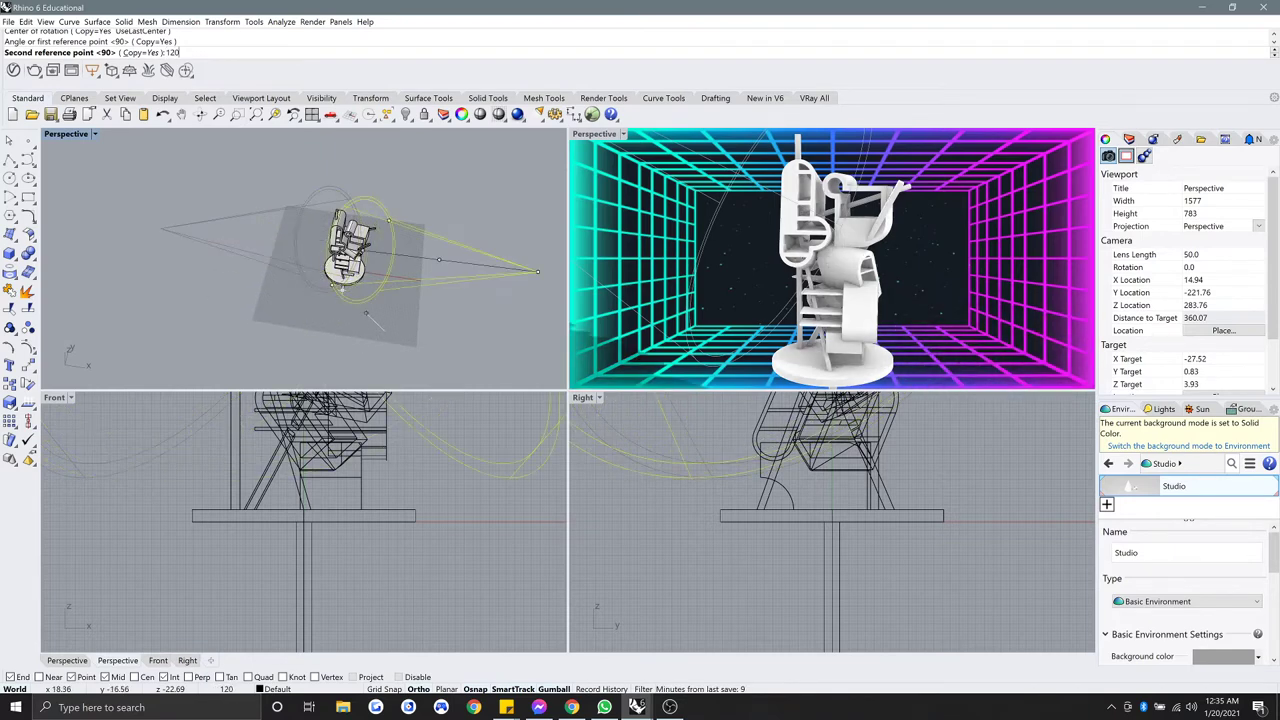
pyautogui.moveTo(360, 338); pyautogui.dragTo(341, 267, button='right')
pyautogui.press('Return')
pyautogui.press('Return')
pyautogui.scroll(2, 383, 267)
pyautogui.scroll(-3, 366, 337)
# Step: Drag the two spotlights so they face the sculpture from opposite sides
pyautogui.click(395, 274)
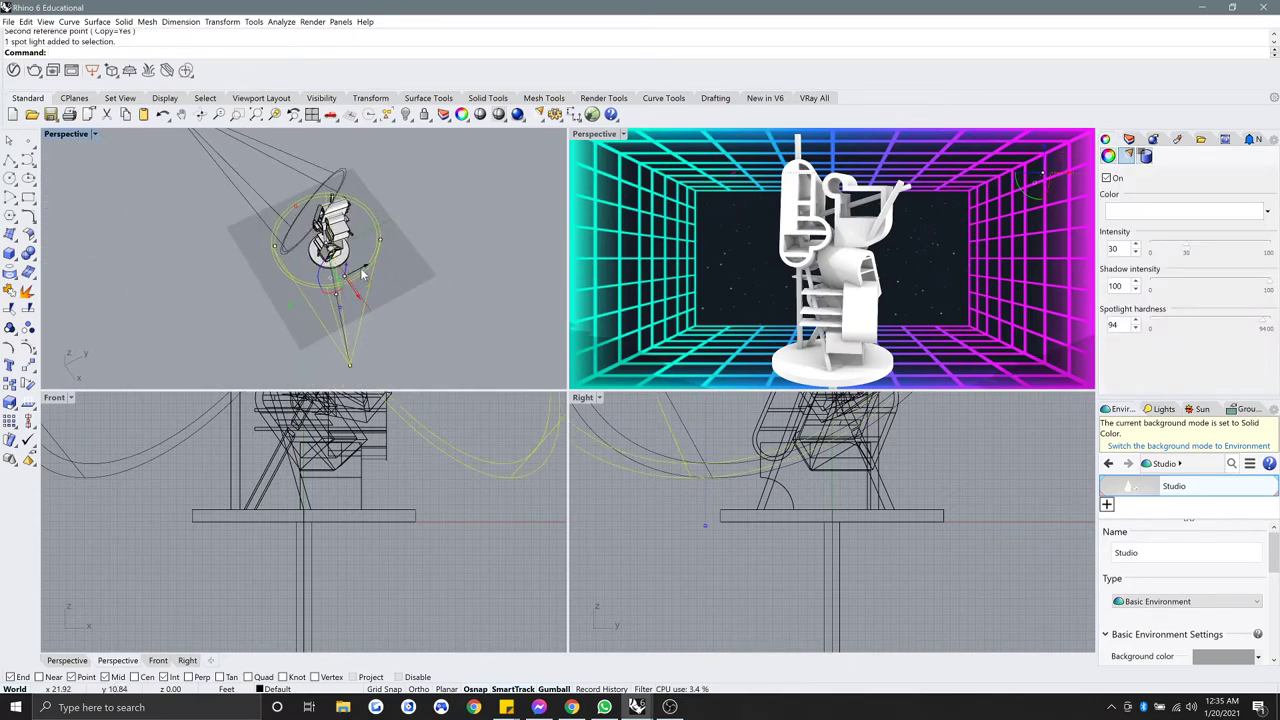
pyautogui.moveTo(360, 288); pyautogui.dragTo(372, 263)
pyautogui.moveTo(372, 263); pyautogui.dragTo(392, 181, button='right')
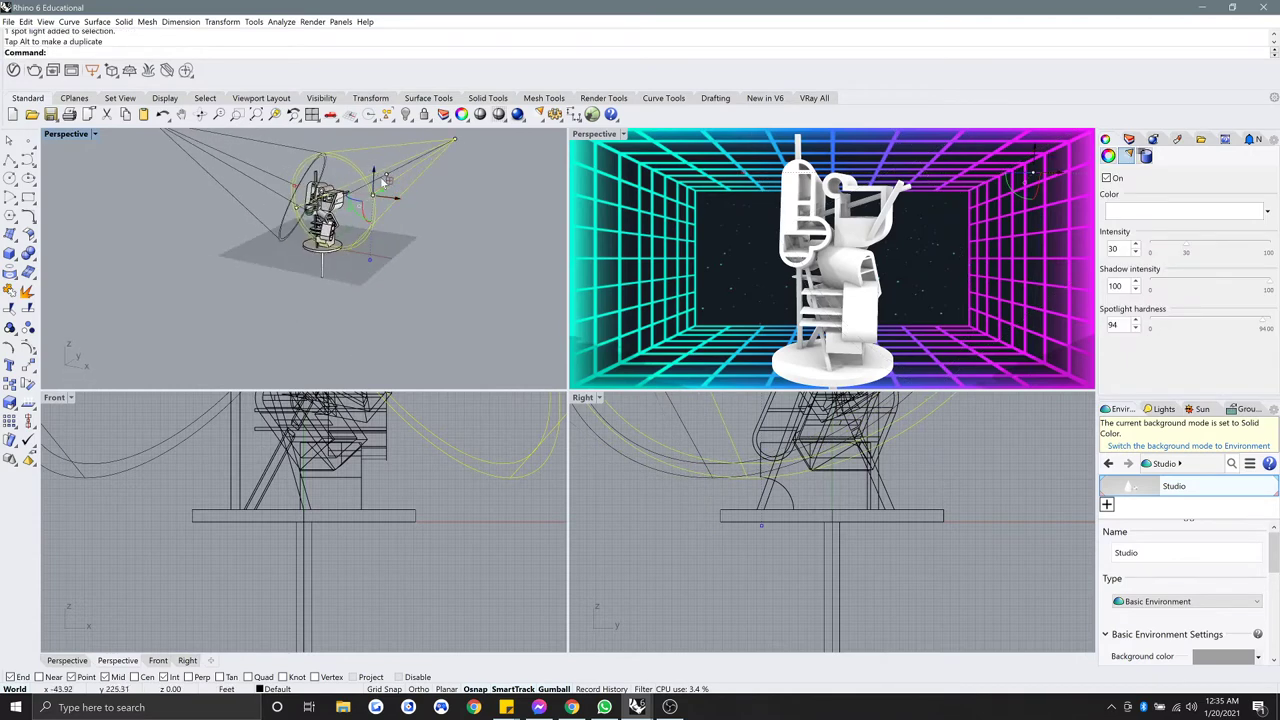
pyautogui.moveTo(380, 180); pyautogui.dragTo(379, 188)
pyautogui.moveTo(379, 188); pyautogui.dragTo(393, 232, button='right')
pyautogui.click(329, 200)
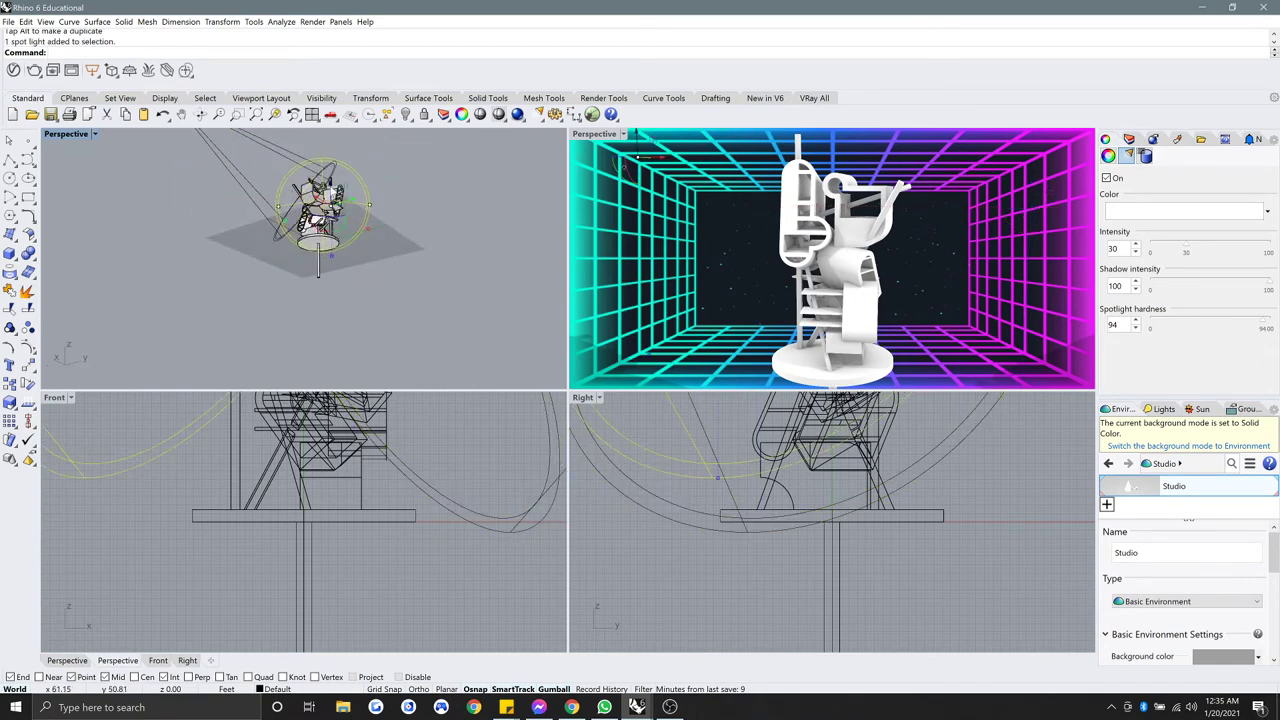
pyautogui.moveTo(330, 192); pyautogui.dragTo(322, 196)
pyautogui.press('Escape')
pyautogui.moveTo(322, 196); pyautogui.dragTo(322, 341, button='right')
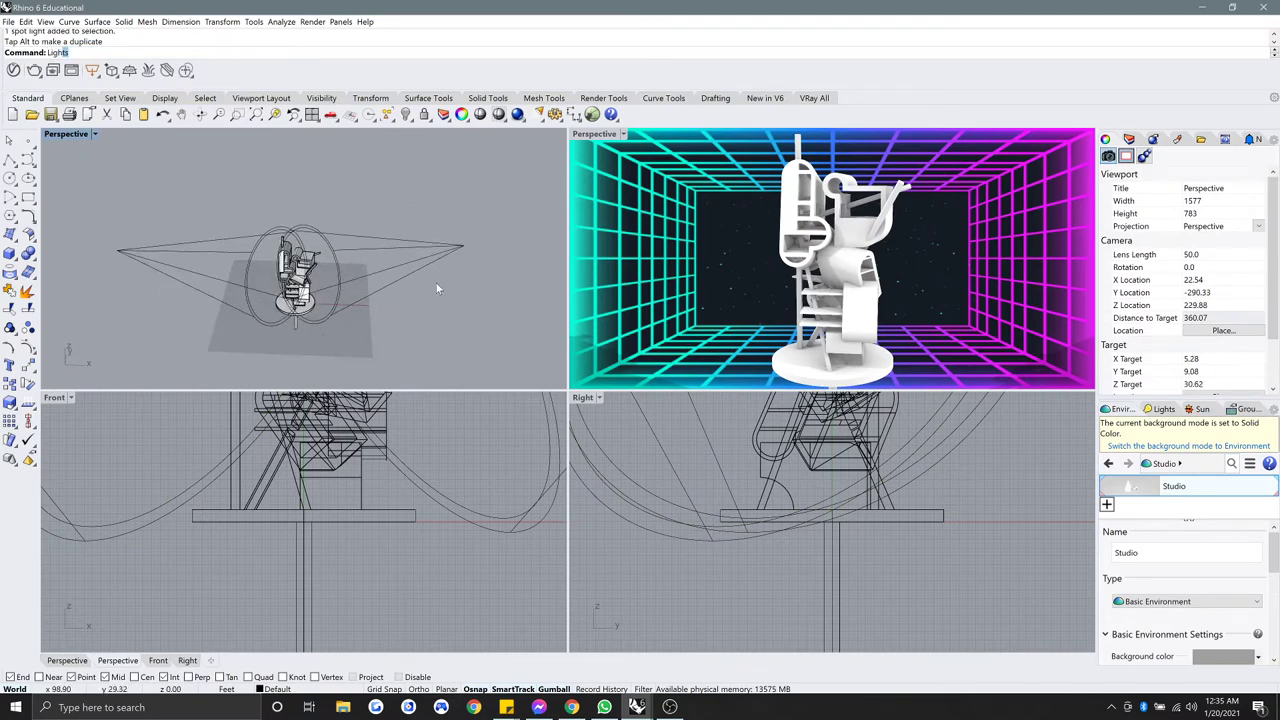
# Step: Open the Lights panel listing Sun, Skylight and both spotlights, scrolled to the Color column
pyautogui.write('Lights')
pyautogui.press('Return')
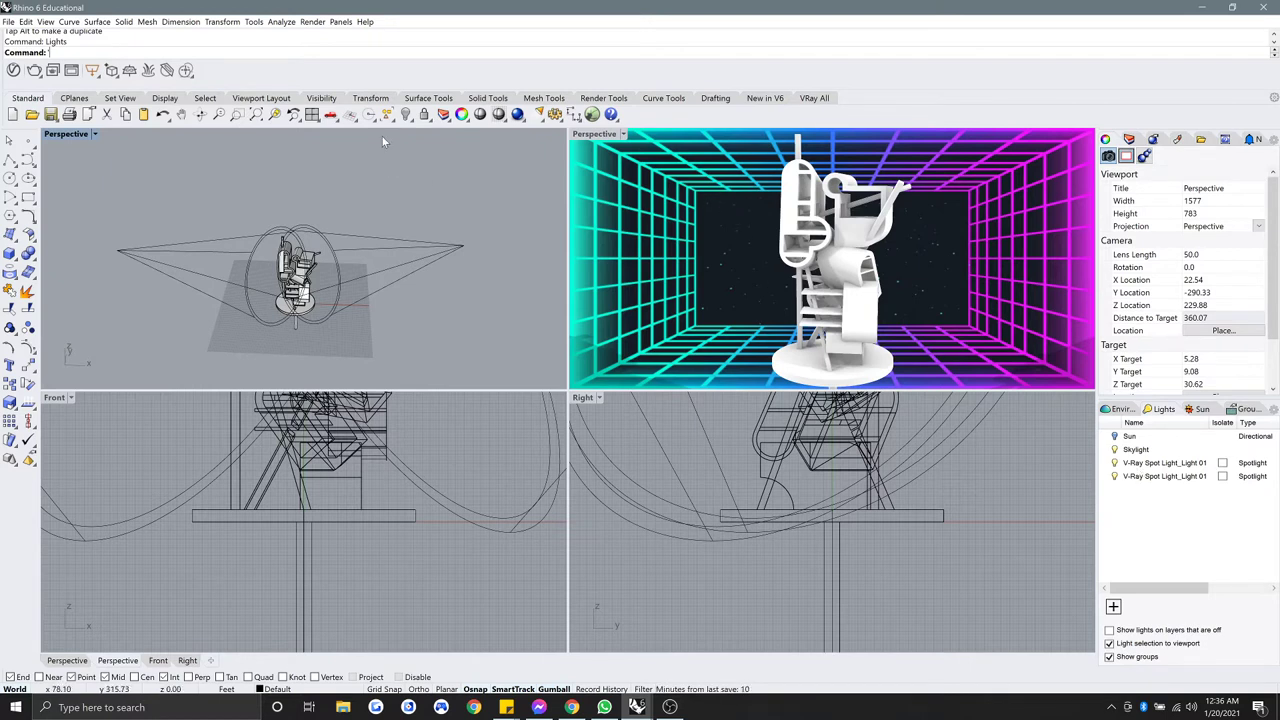
pyautogui.click(435, 280)
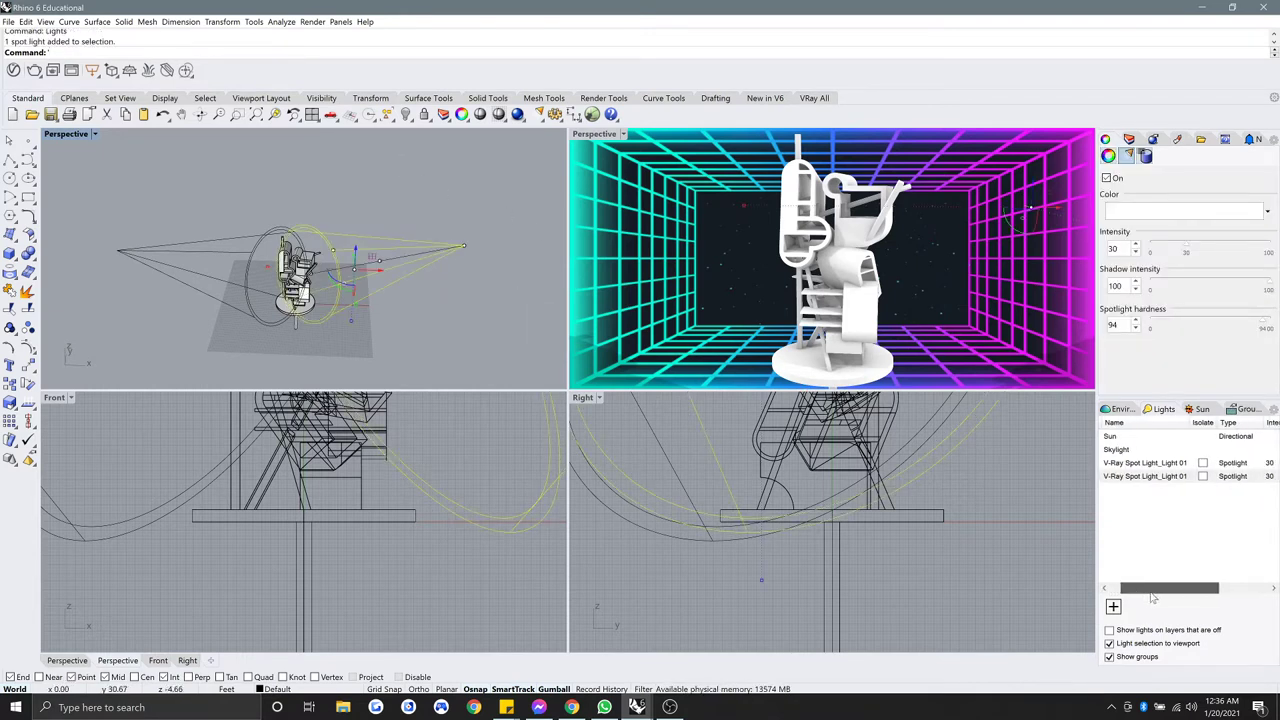
pyautogui.moveTo(1153, 597); pyautogui.dragTo(1195, 598)
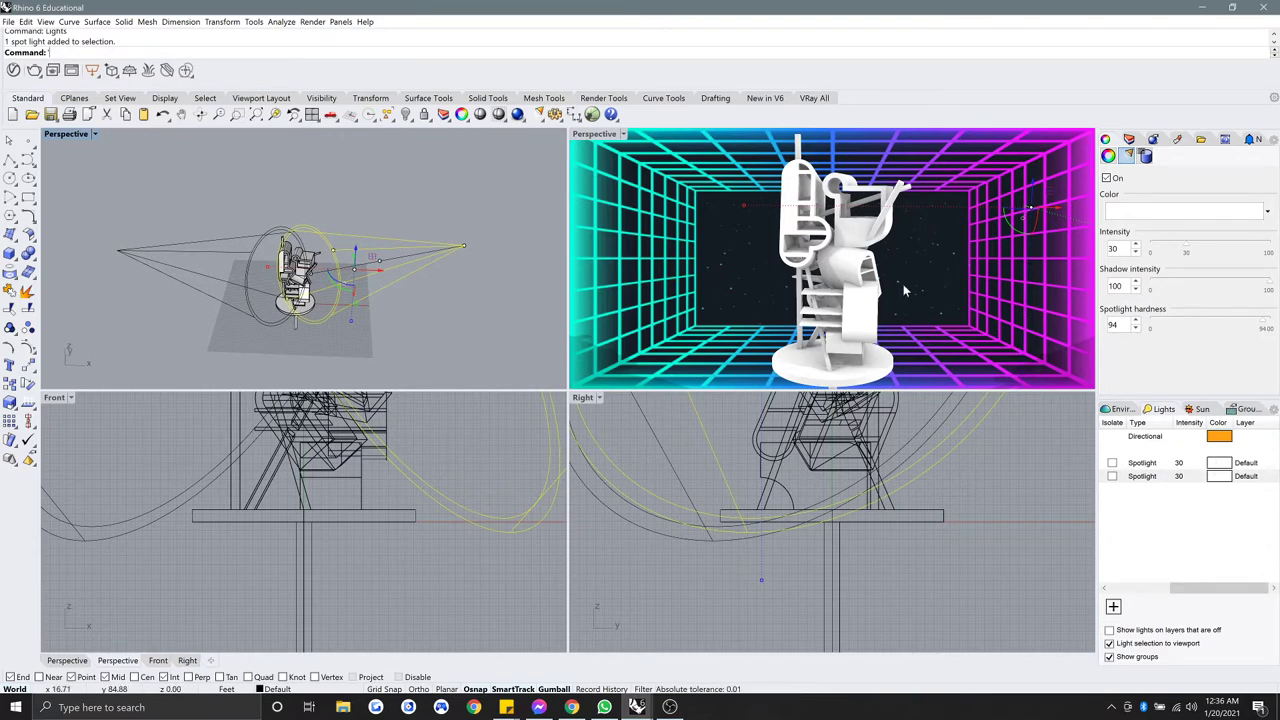
# Step: Color one spotlight magenta and the other cyan, then maximize the rendered Perspective view
pyautogui.click(1226, 465)
pyautogui.click(512, 428)
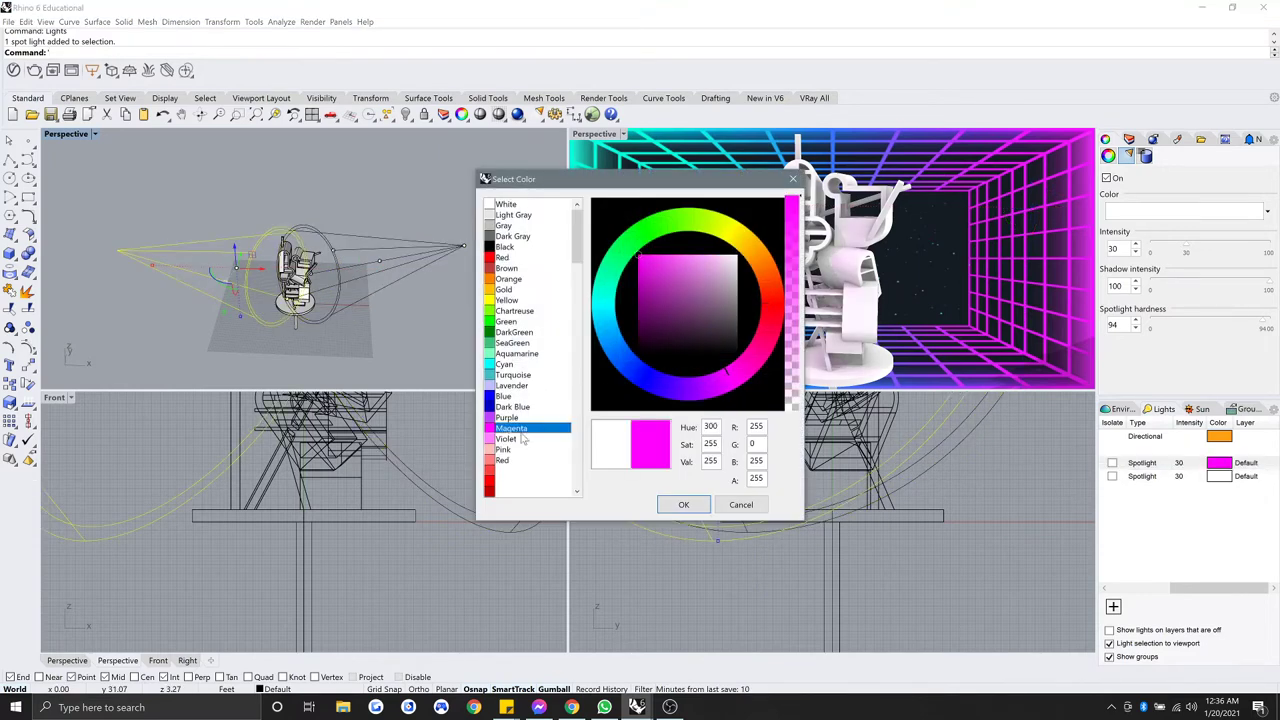
pyautogui.click(679, 505)
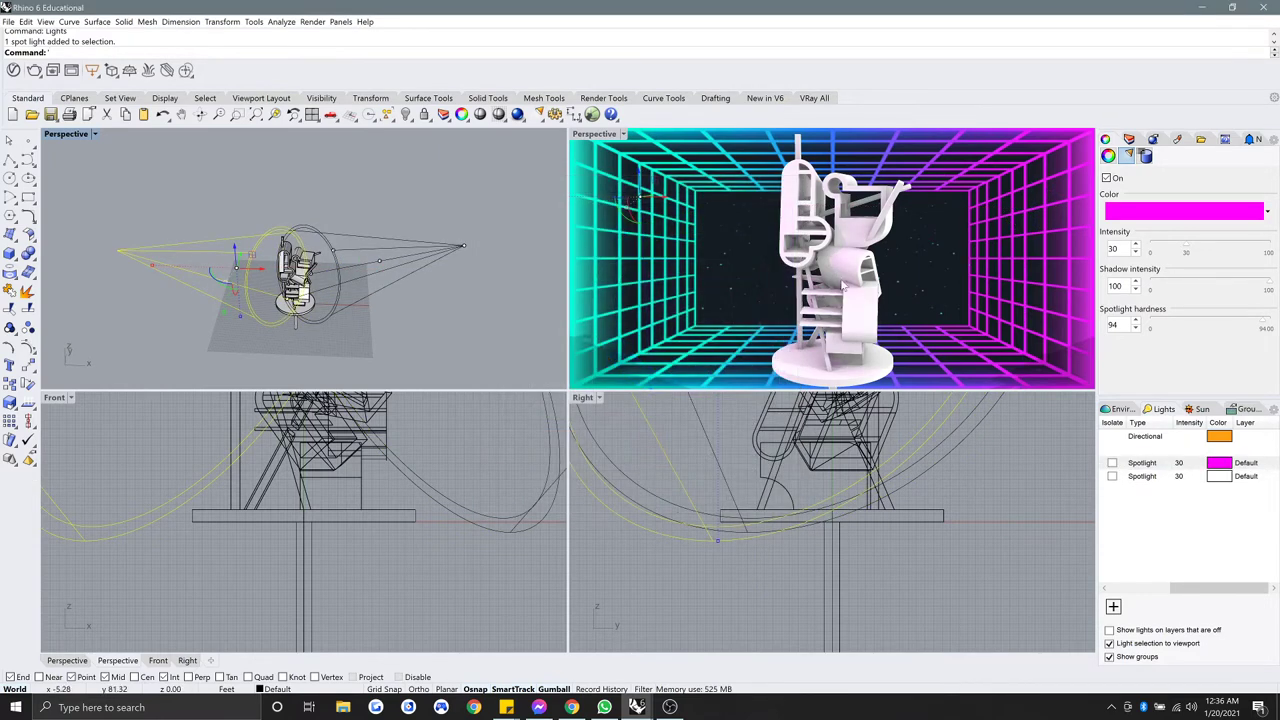
pyautogui.click(1226, 477)
pyautogui.click(506, 365)
pyautogui.click(685, 504)
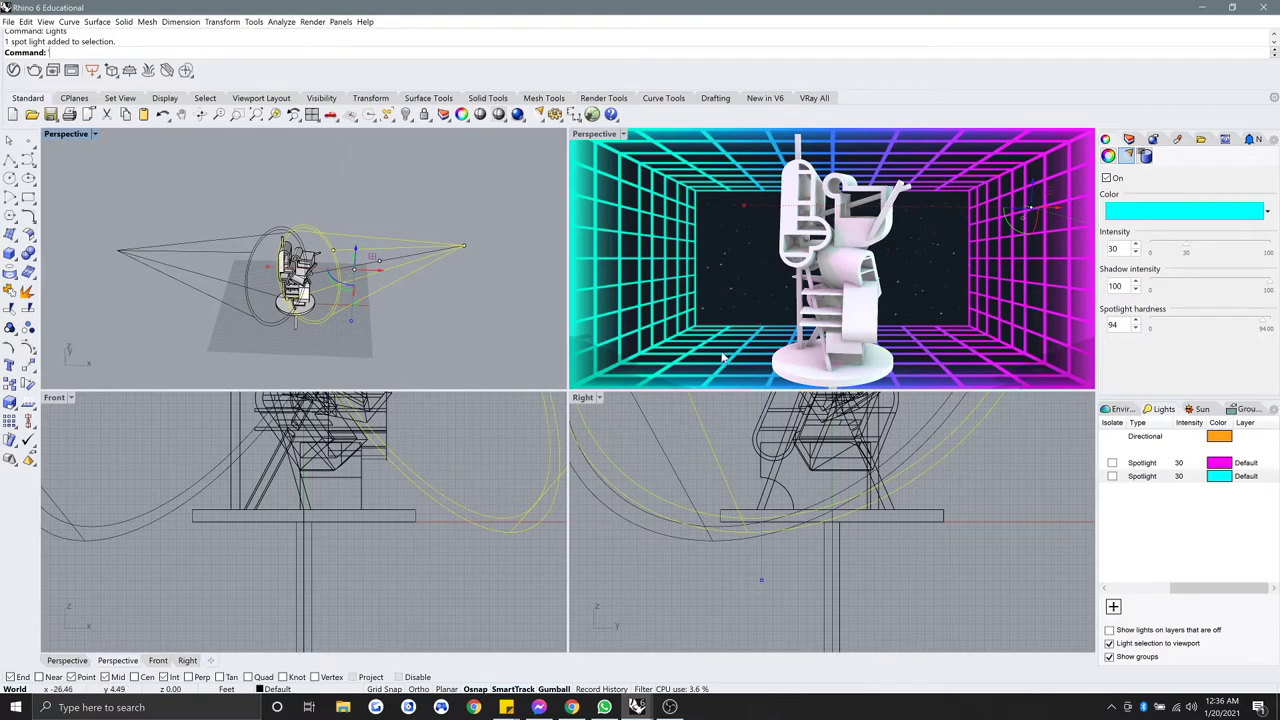
pyautogui.doubleClick(588, 139)
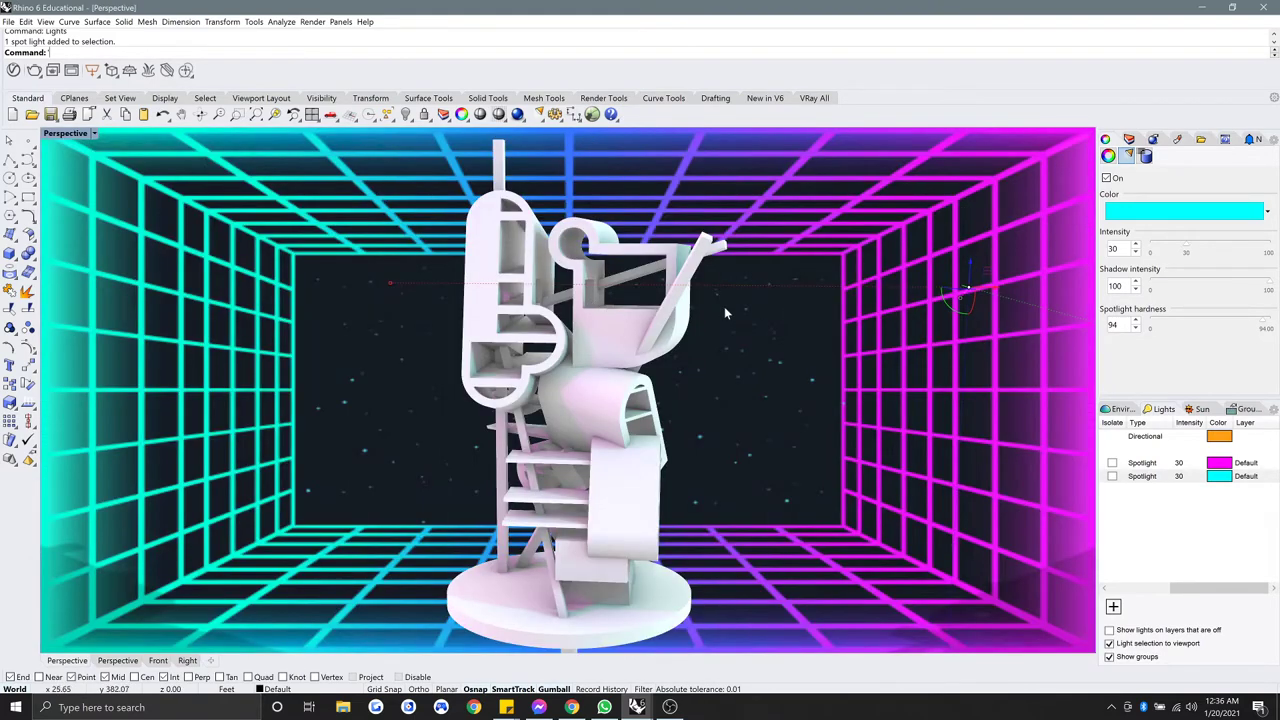
# Step: Restart the turntable preview and set the first spotlight's intensity to 60
pyautogui.click(766, 333)
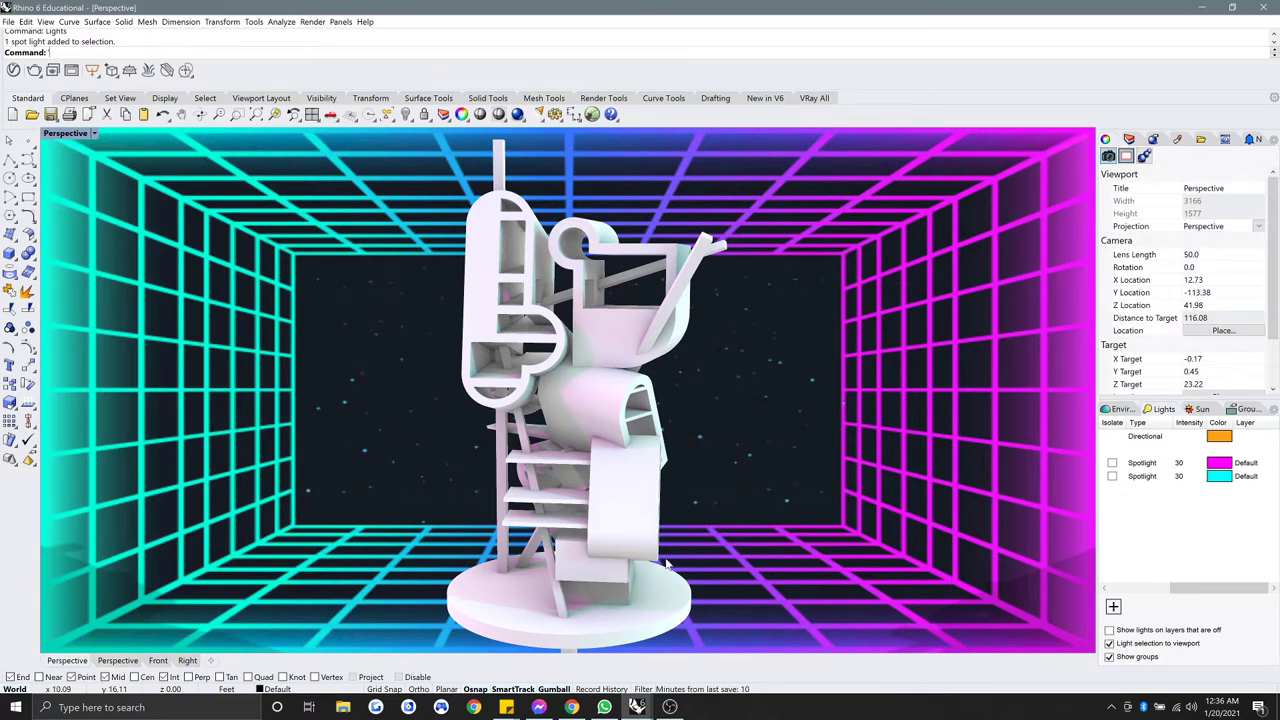
pyautogui.press('Return')
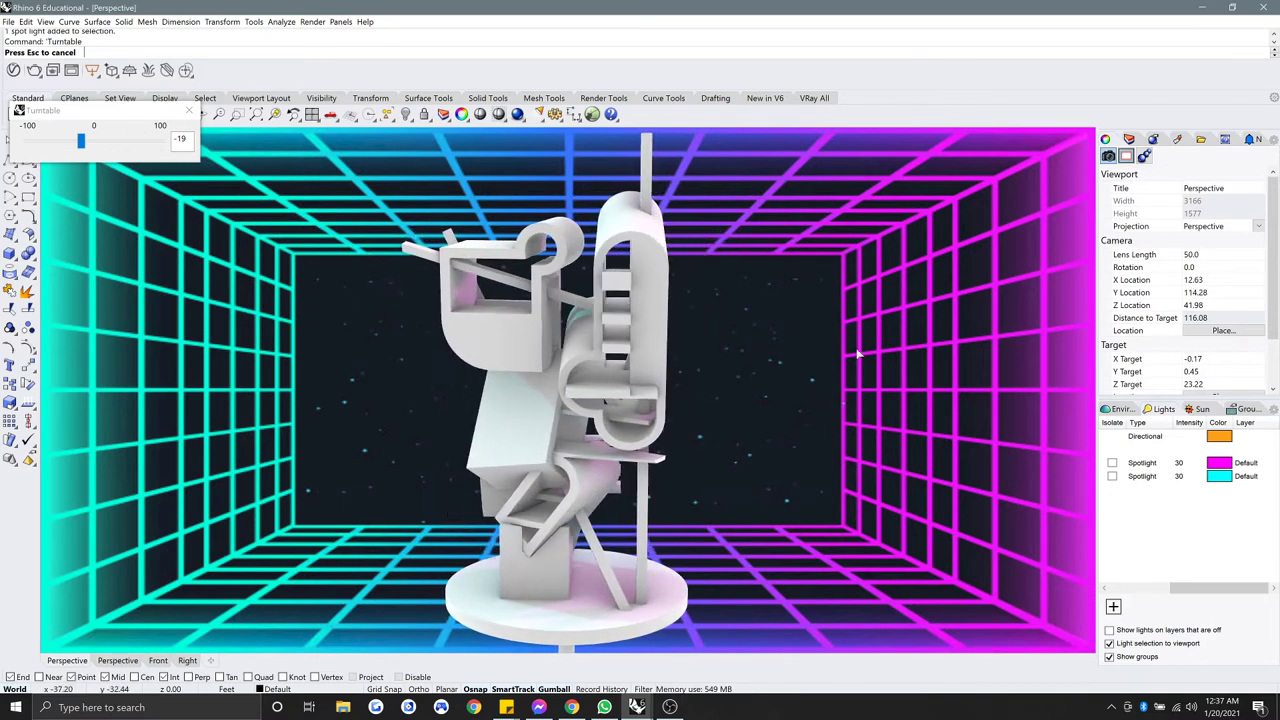
pyautogui.click(1160, 463)
pyautogui.click(1182, 463)
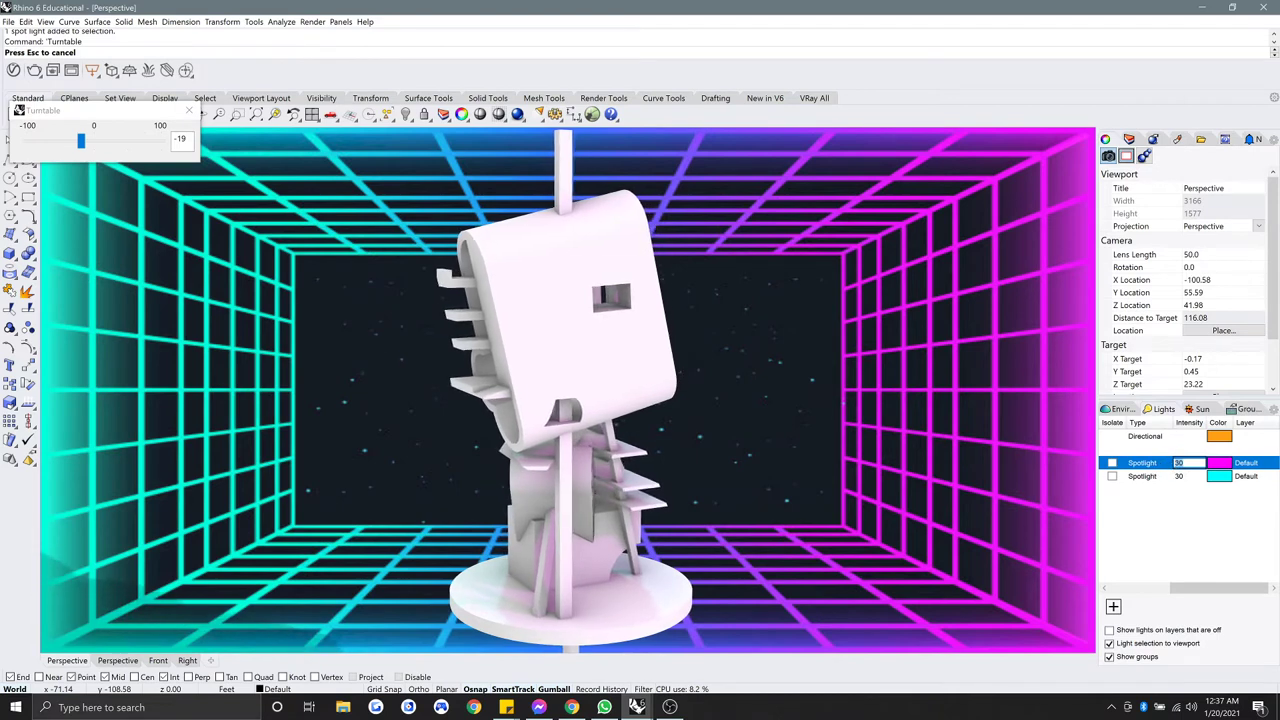
pyautogui.write('60')
pyautogui.press('Return')
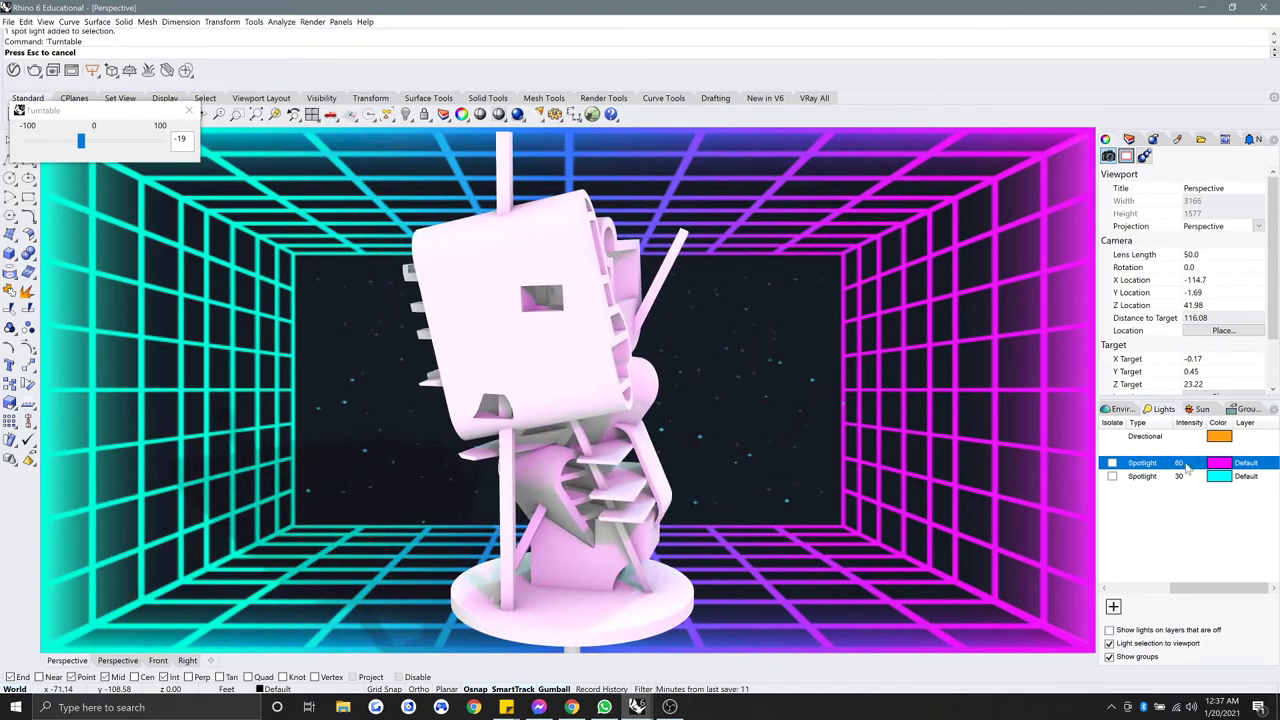
# Step: Change the magenta spotlight's intensity to 120 and back to 60, then edit the cyan one's
pyautogui.click(1182, 463)
pyautogui.write('120')
pyautogui.press('Return')
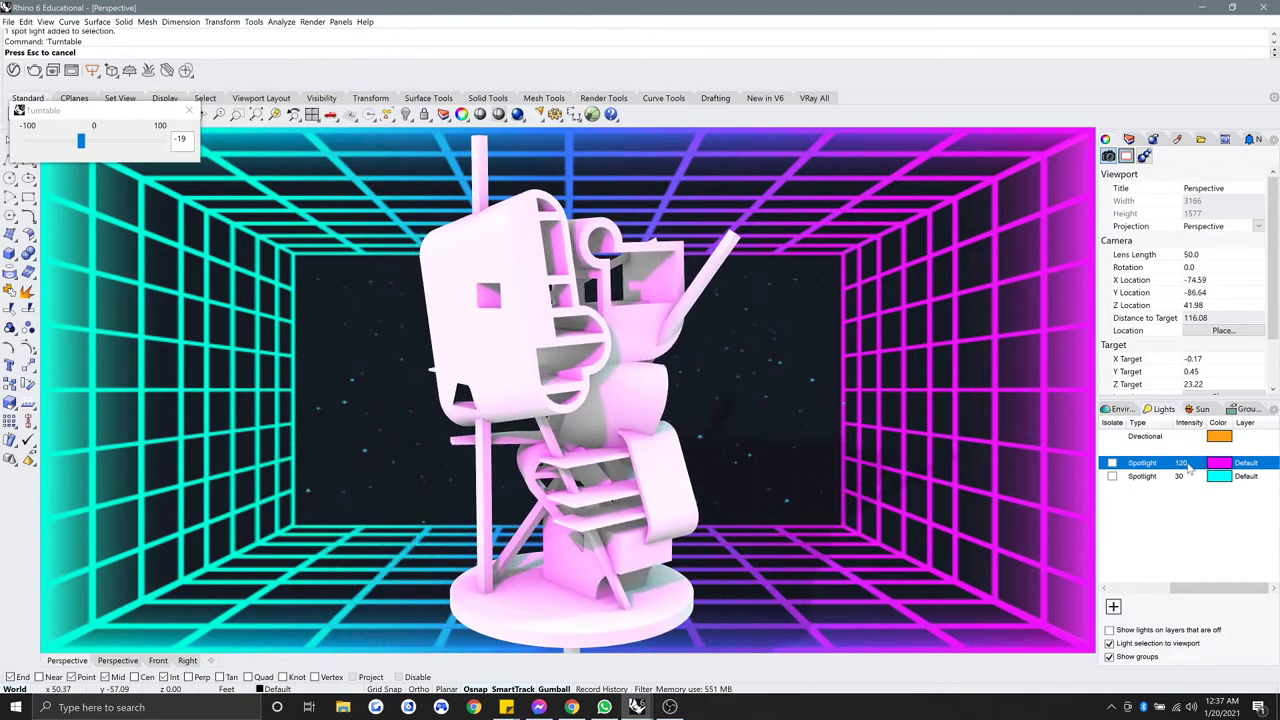
pyautogui.click(1183, 463)
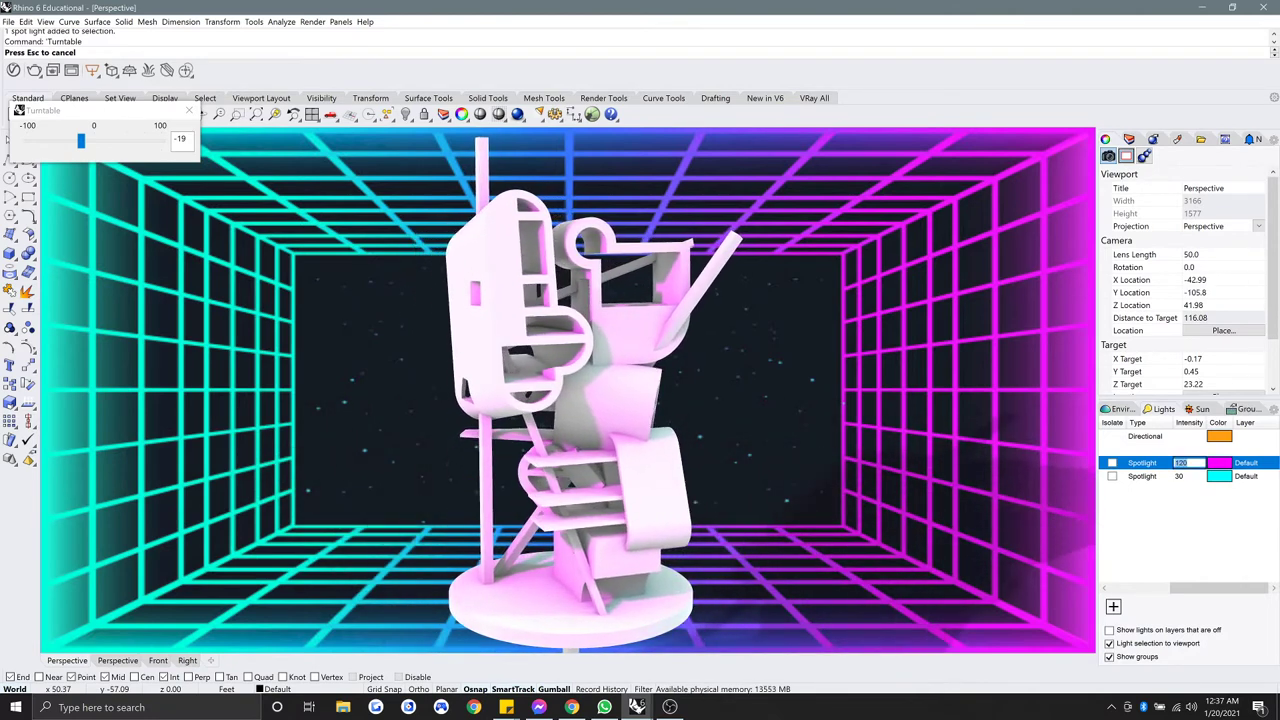
pyautogui.write('60')
pyautogui.press('Return')
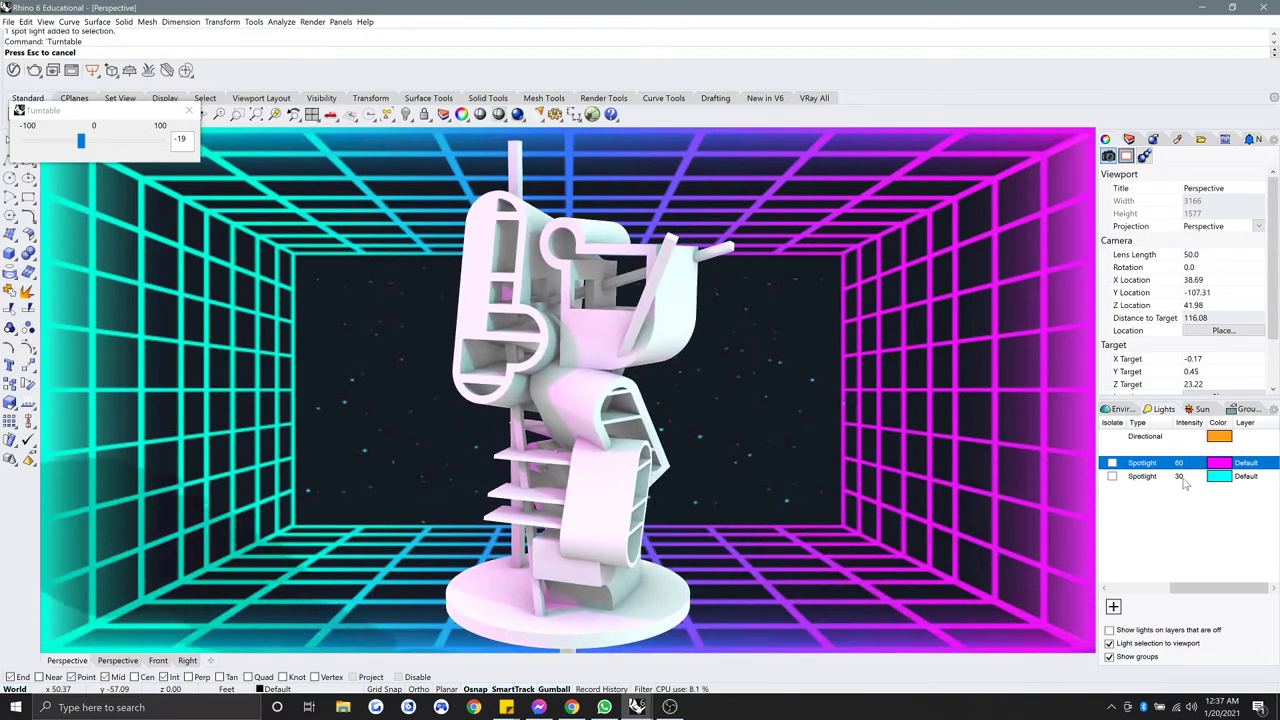
pyautogui.click(1180, 477)
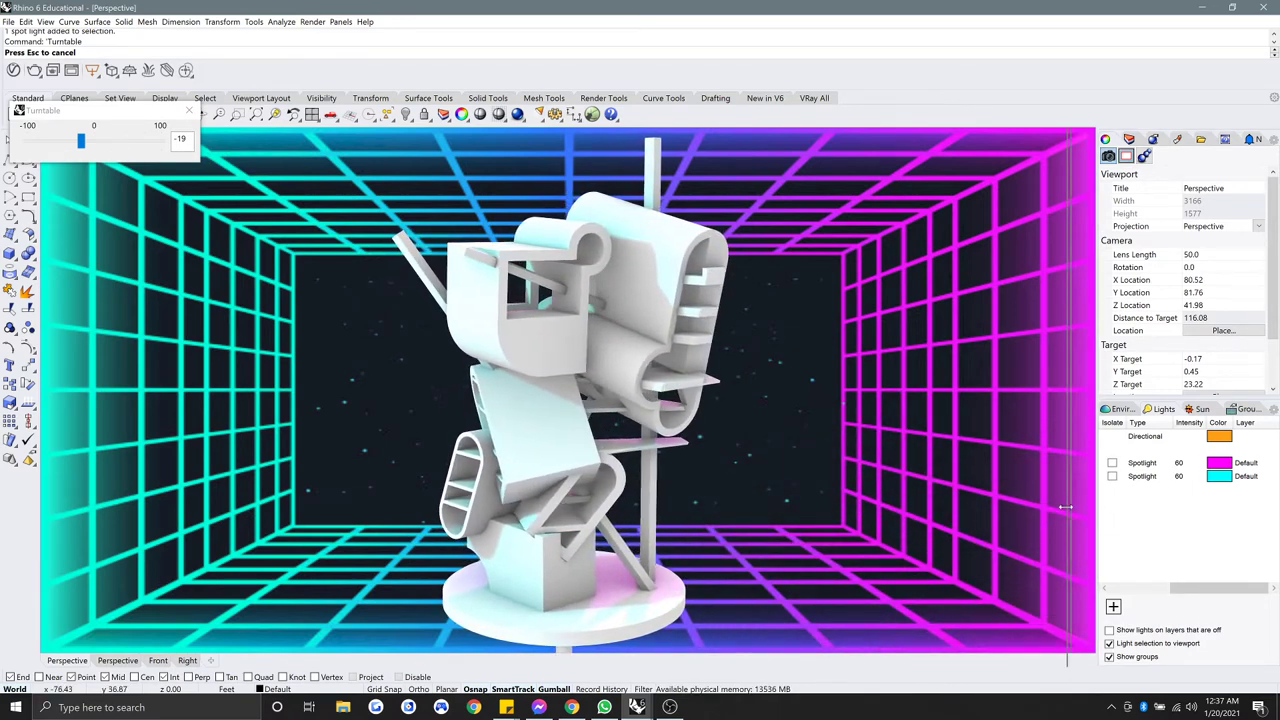
# Step: Widen the right panel and browse the Layers and Rendering tabs and the lights list
pyautogui.moveTo(1096, 507); pyautogui.dragTo(944, 520)
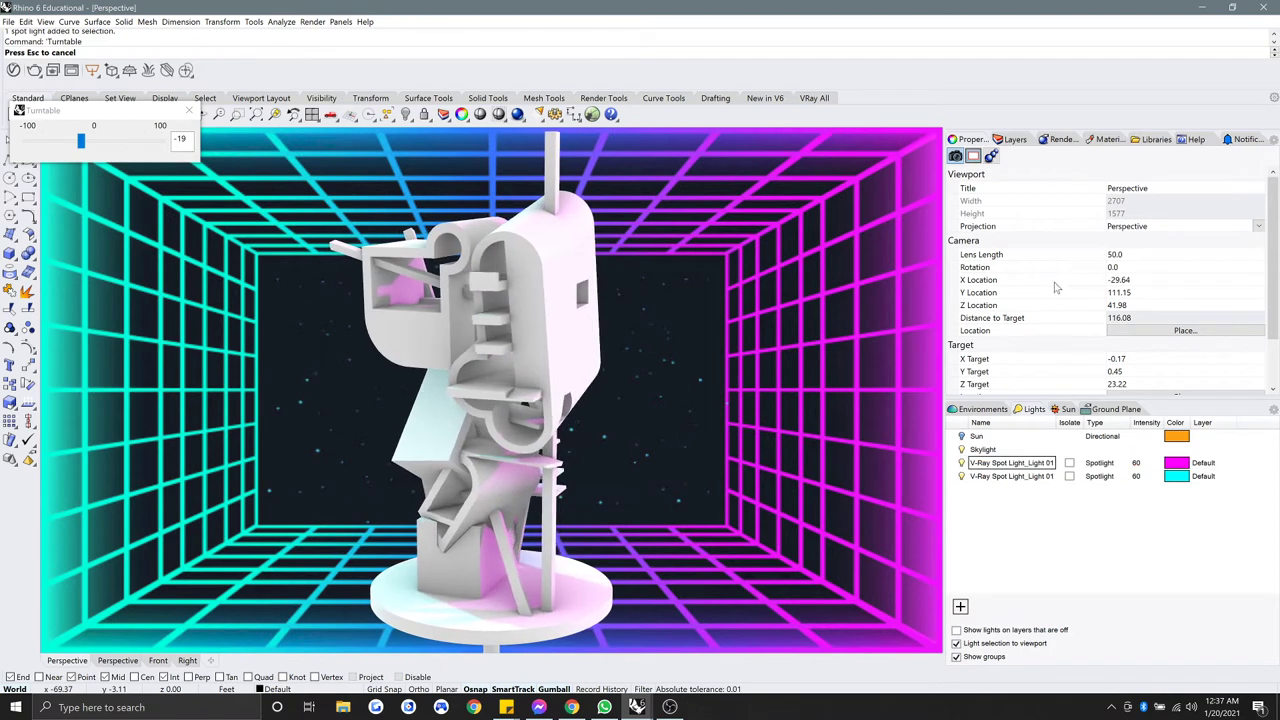
pyautogui.click(1013, 139)
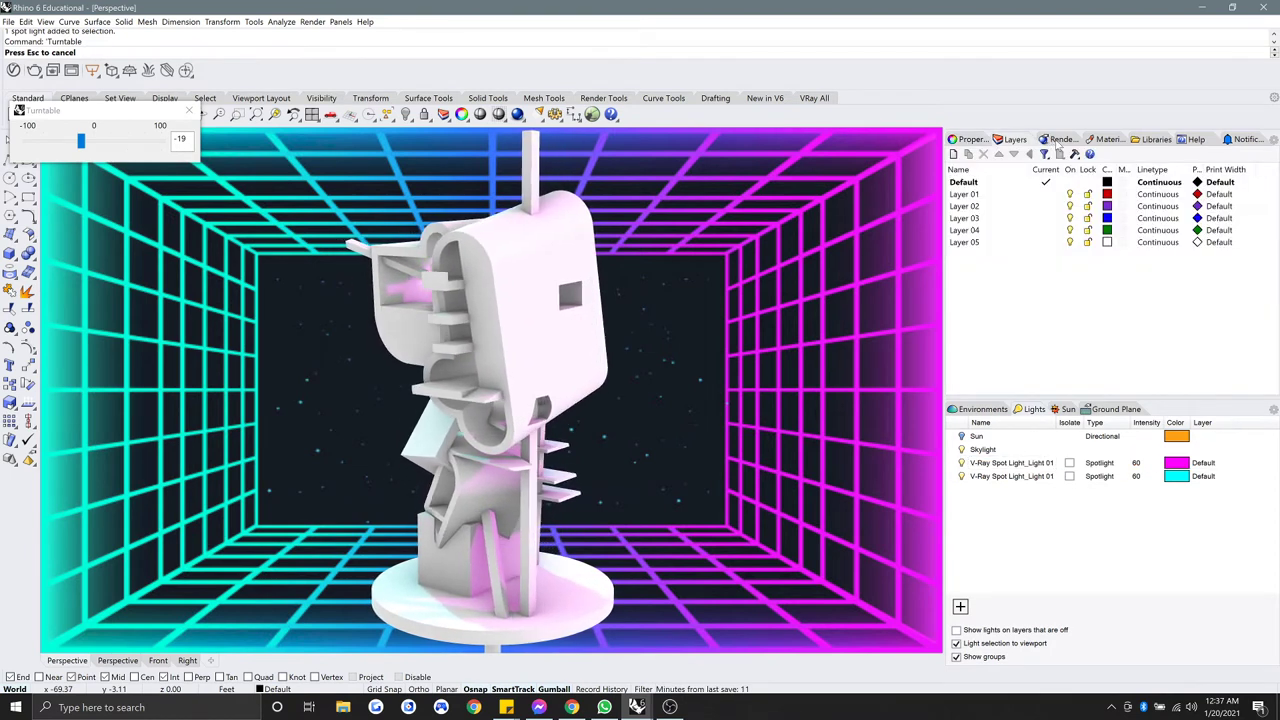
pyautogui.click(1055, 140)
pyautogui.click(1101, 465)
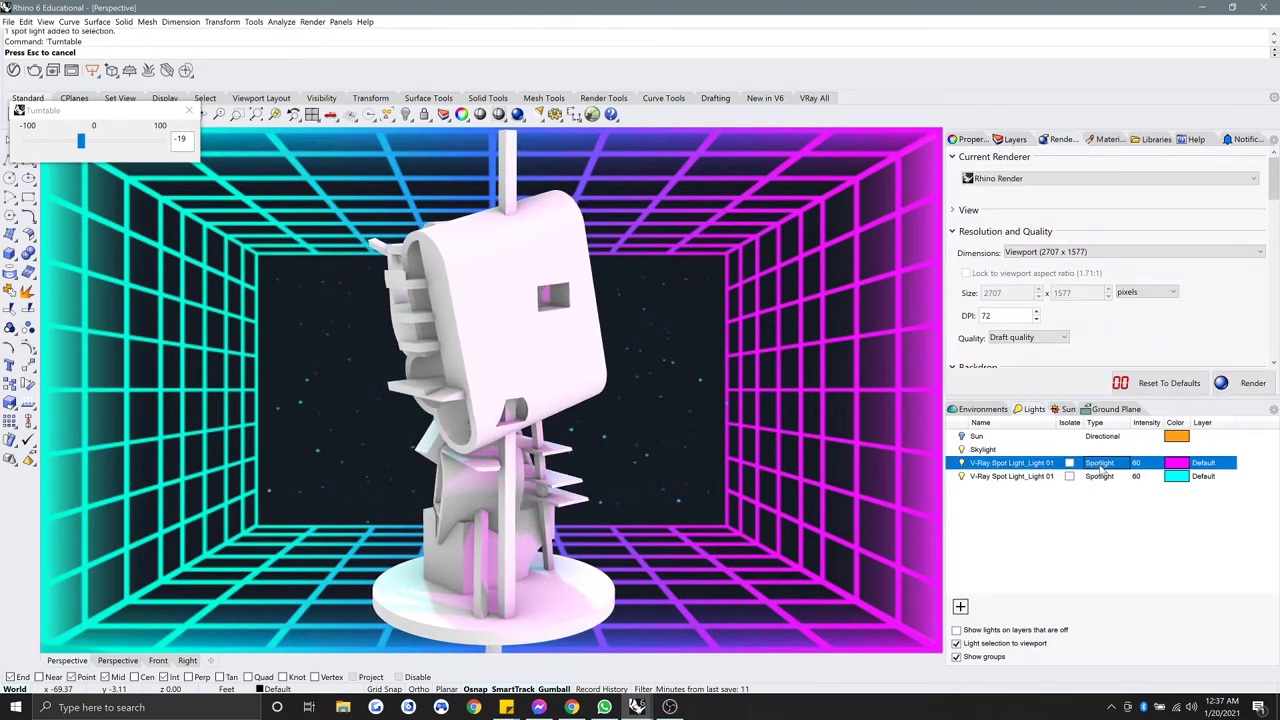
pyautogui.click(1040, 465)
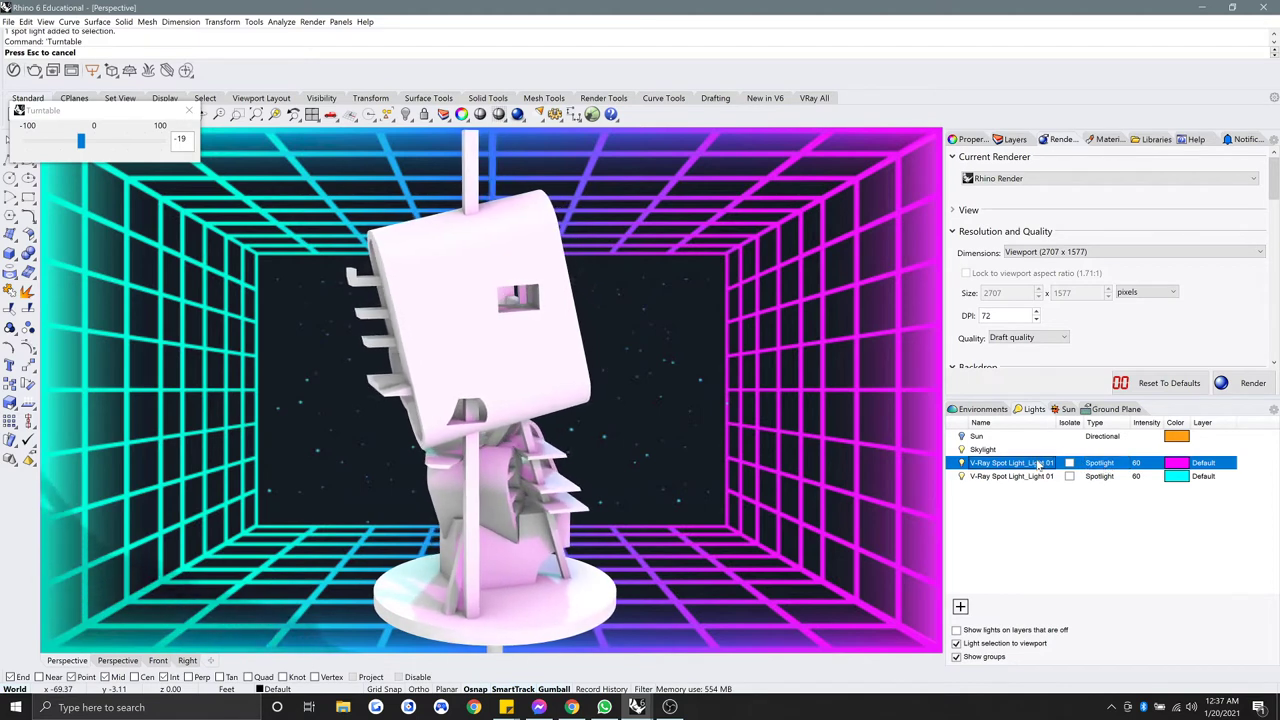
pyautogui.click(1068, 519)
pyautogui.scroll(-3, 1025, 328)
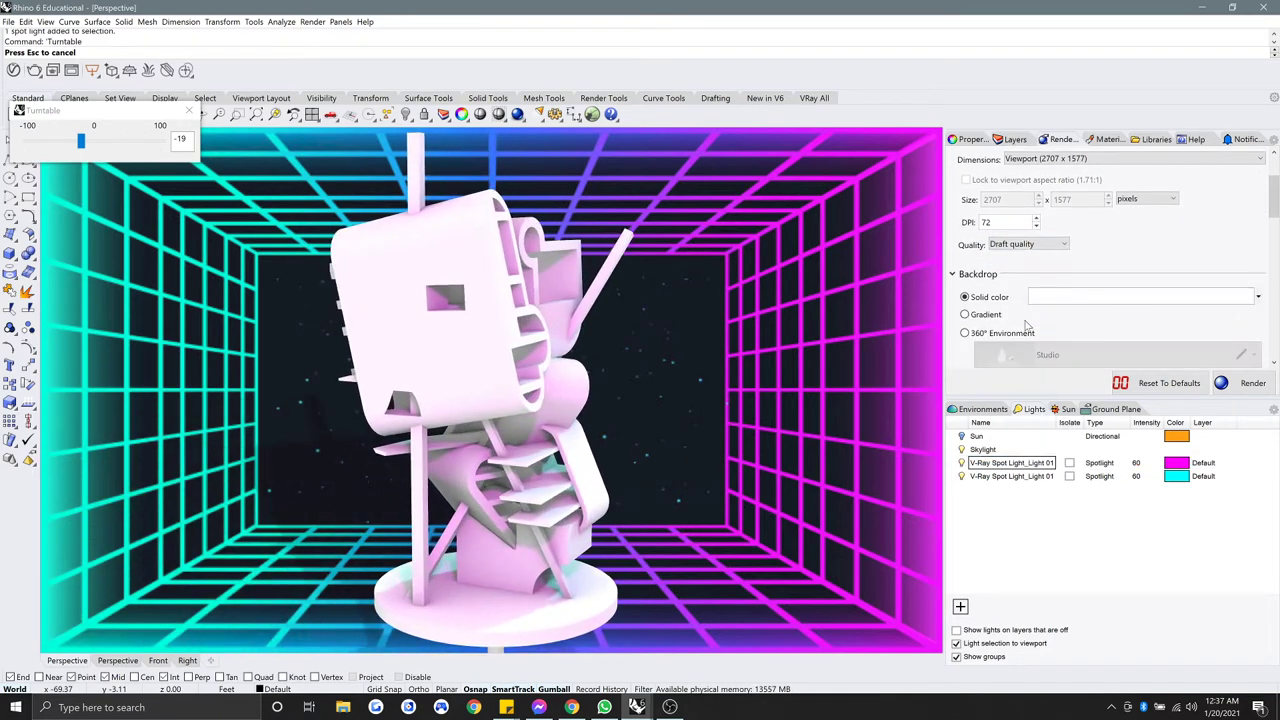
pyautogui.scroll(-12, 1025, 328)
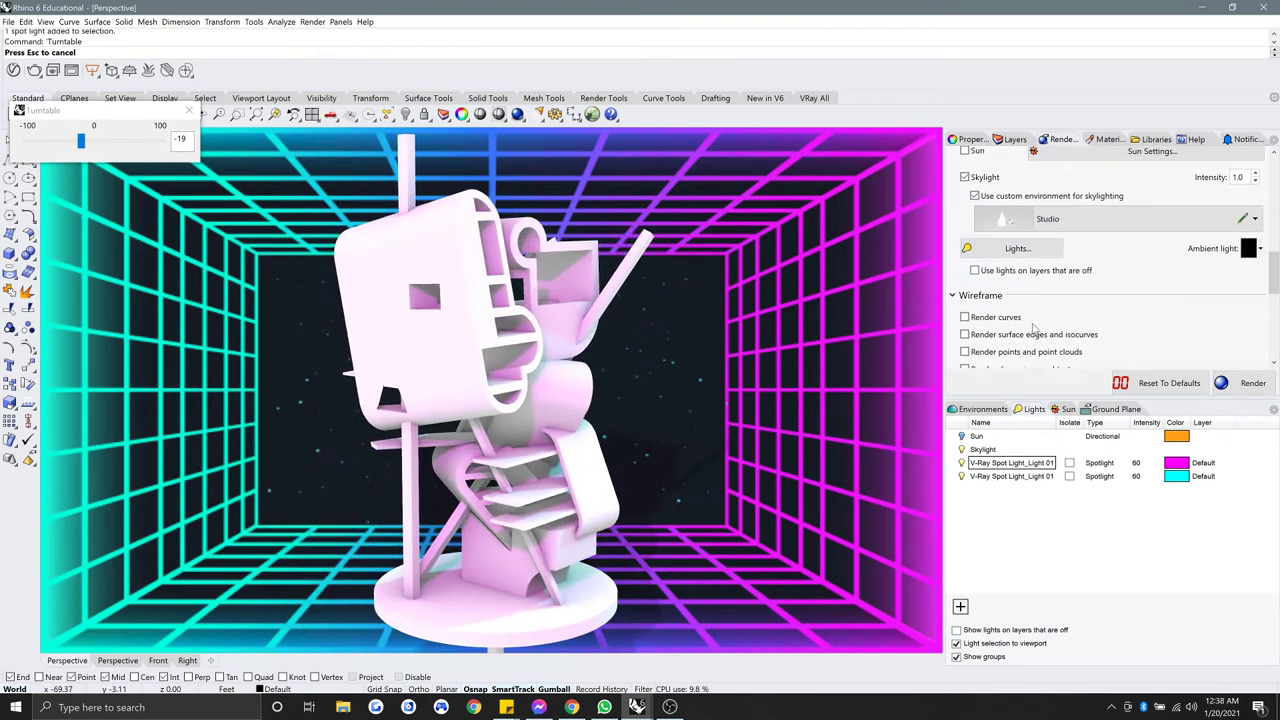
pyautogui.scroll(-6, 1035, 329)
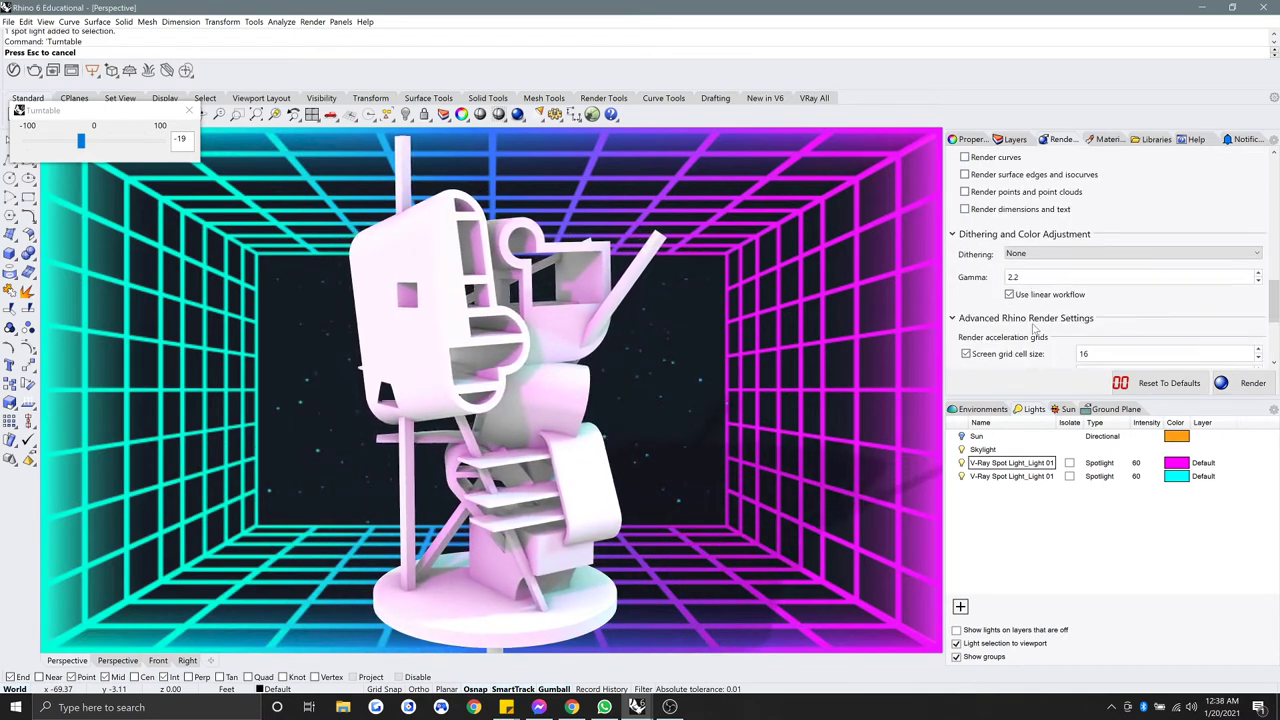
pyautogui.scroll(-3, 1035, 329)
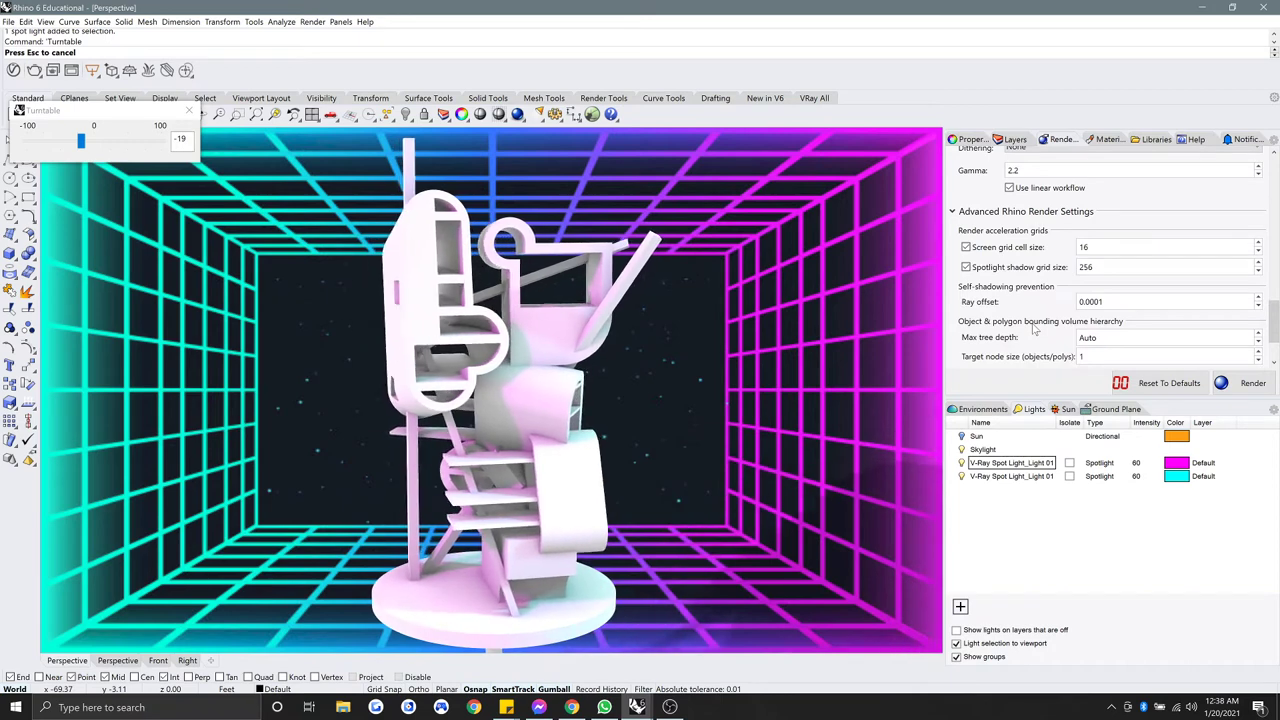
pyautogui.scroll(-2, 1035, 329)
# Step: Show the magenta spotlight's properties (intensity 60, shadow intensity 100, hardness 94) and stop the turntable
pyautogui.click(982, 464)
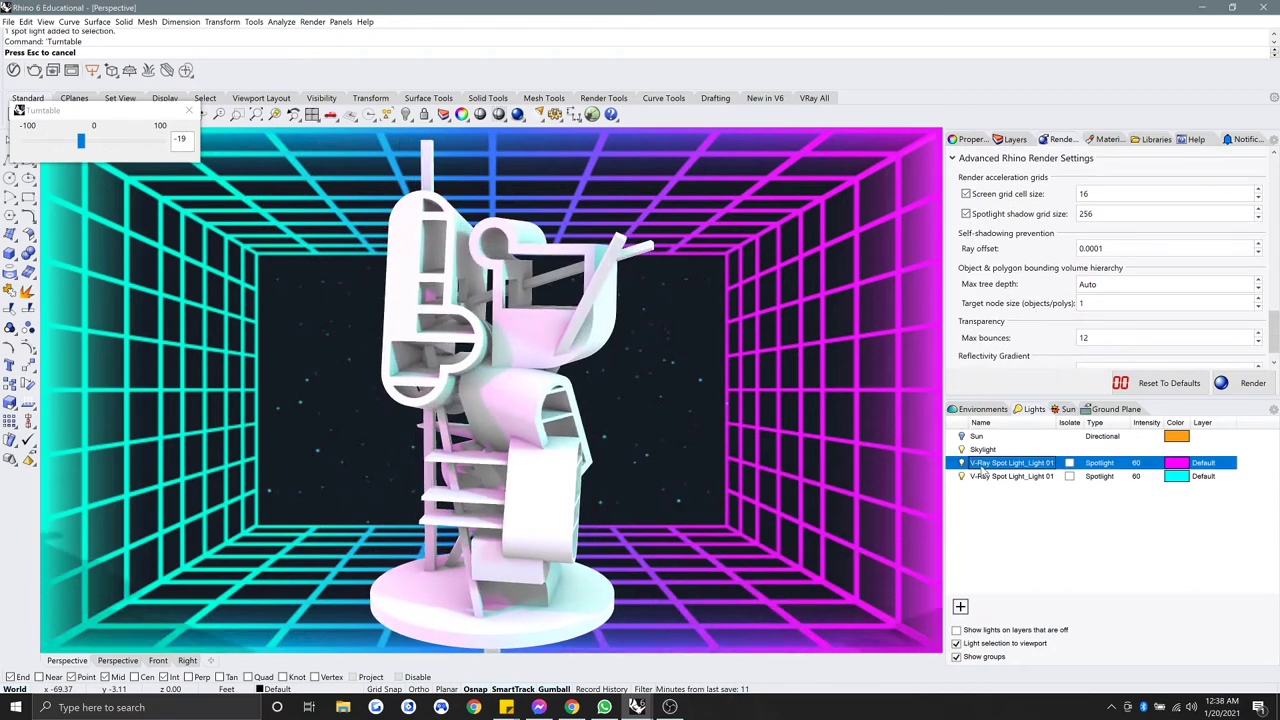
pyautogui.rightClick(1032, 464)
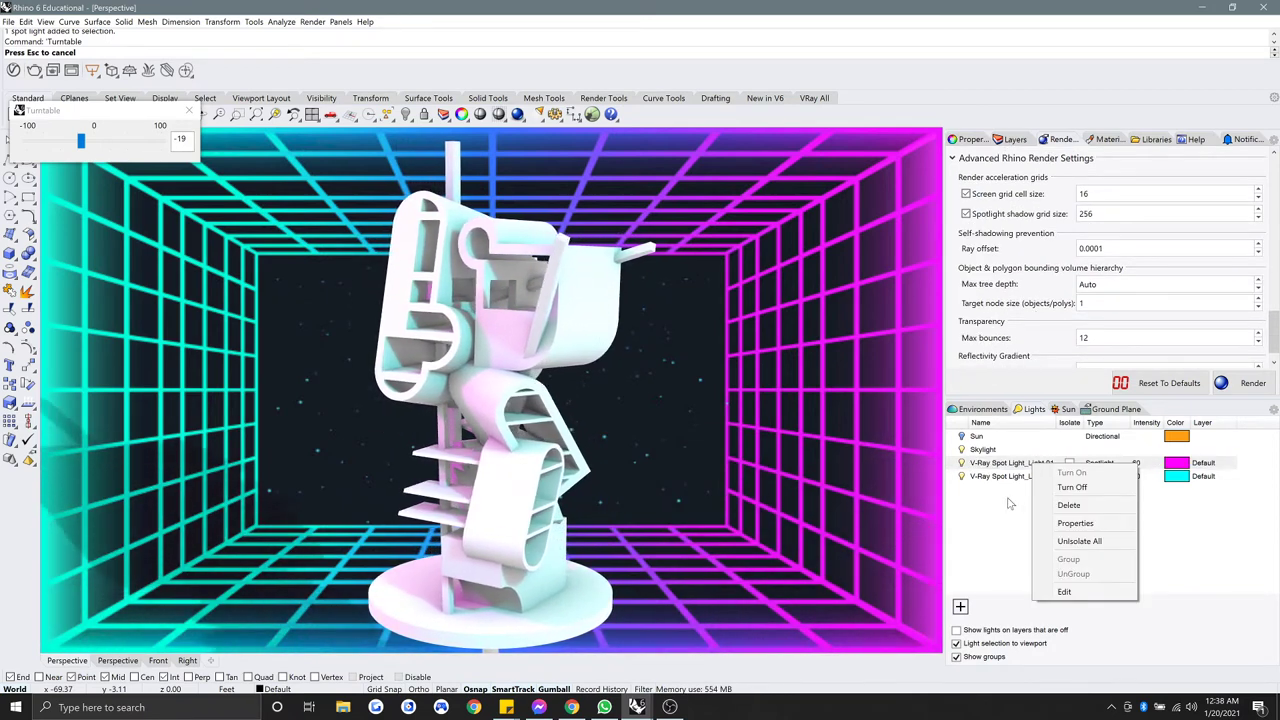
pyautogui.click(1078, 525)
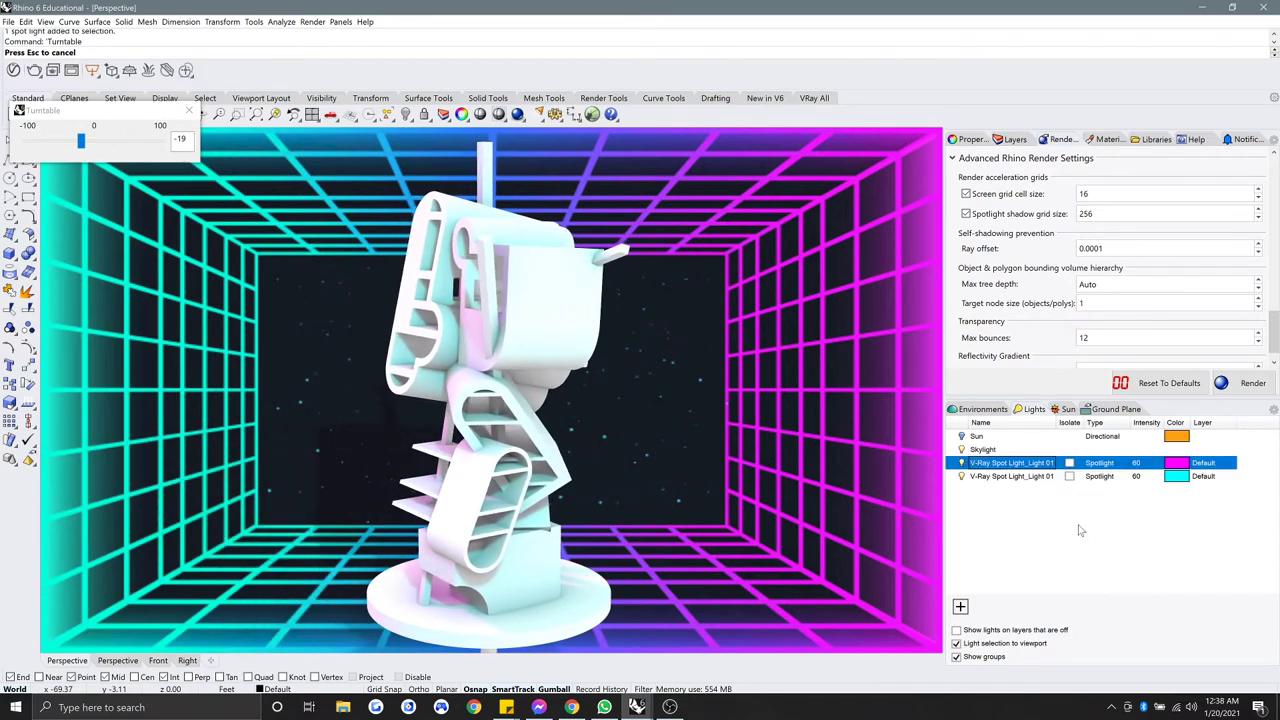
pyautogui.scroll(5, 1126, 297)
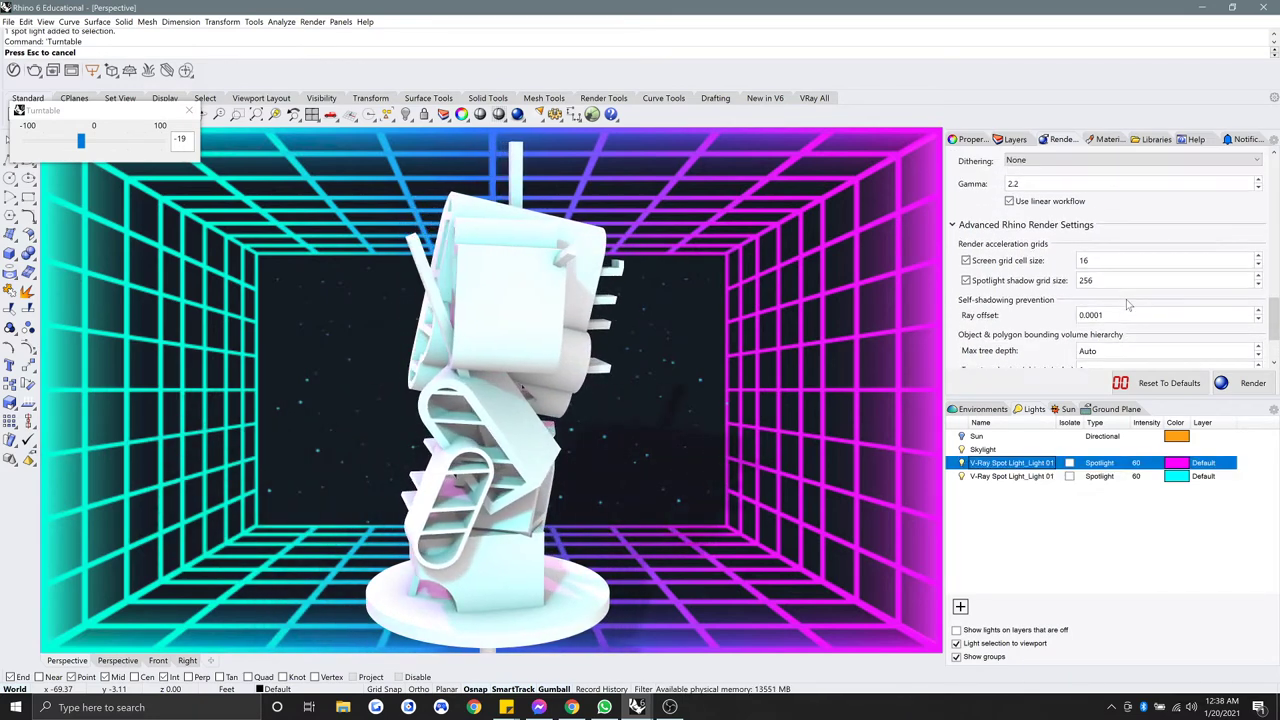
pyautogui.scroll(5, 1126, 311)
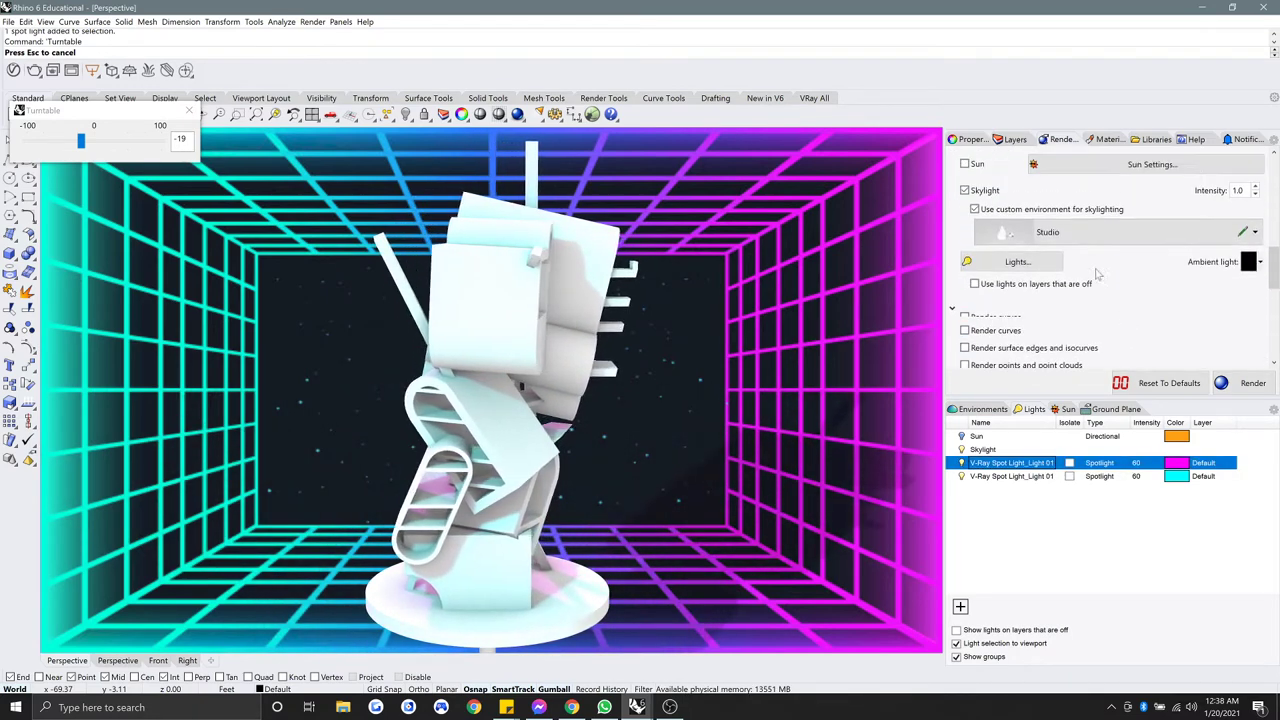
pyautogui.click(967, 139)
pyautogui.scroll(-3, 1037, 280)
pyautogui.scroll(2, 1037, 280)
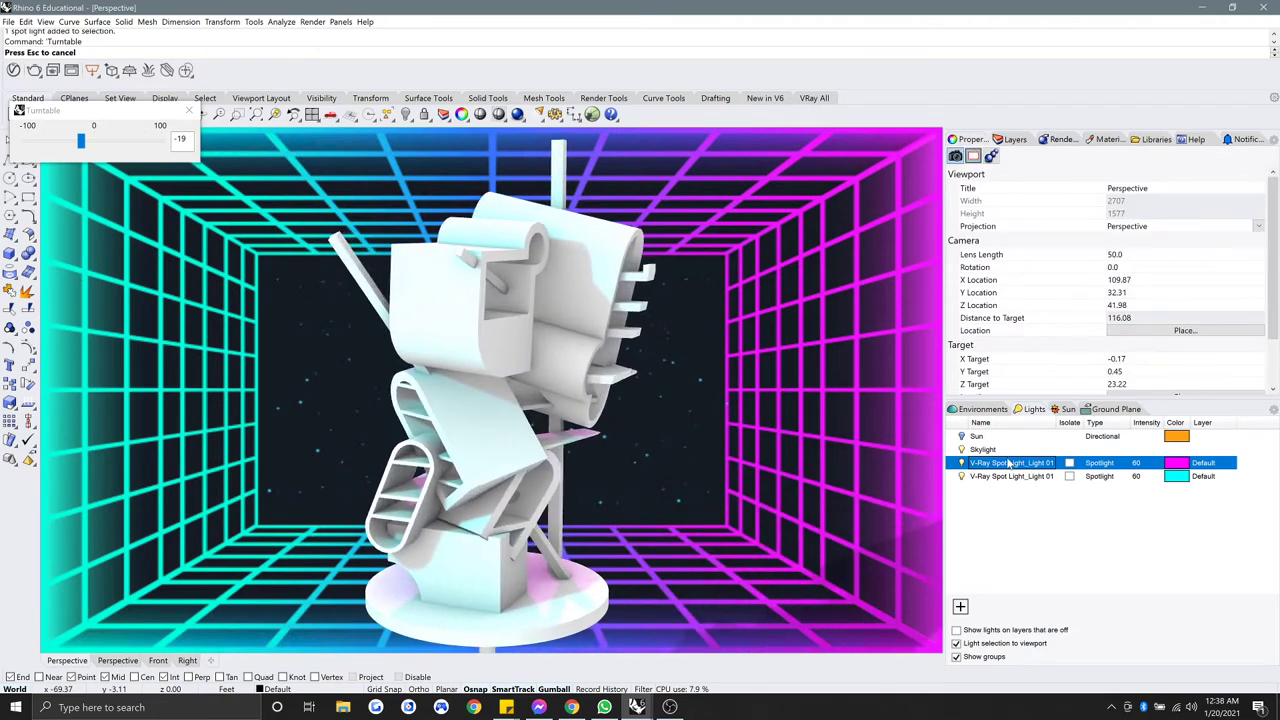
pyautogui.click(189, 111)
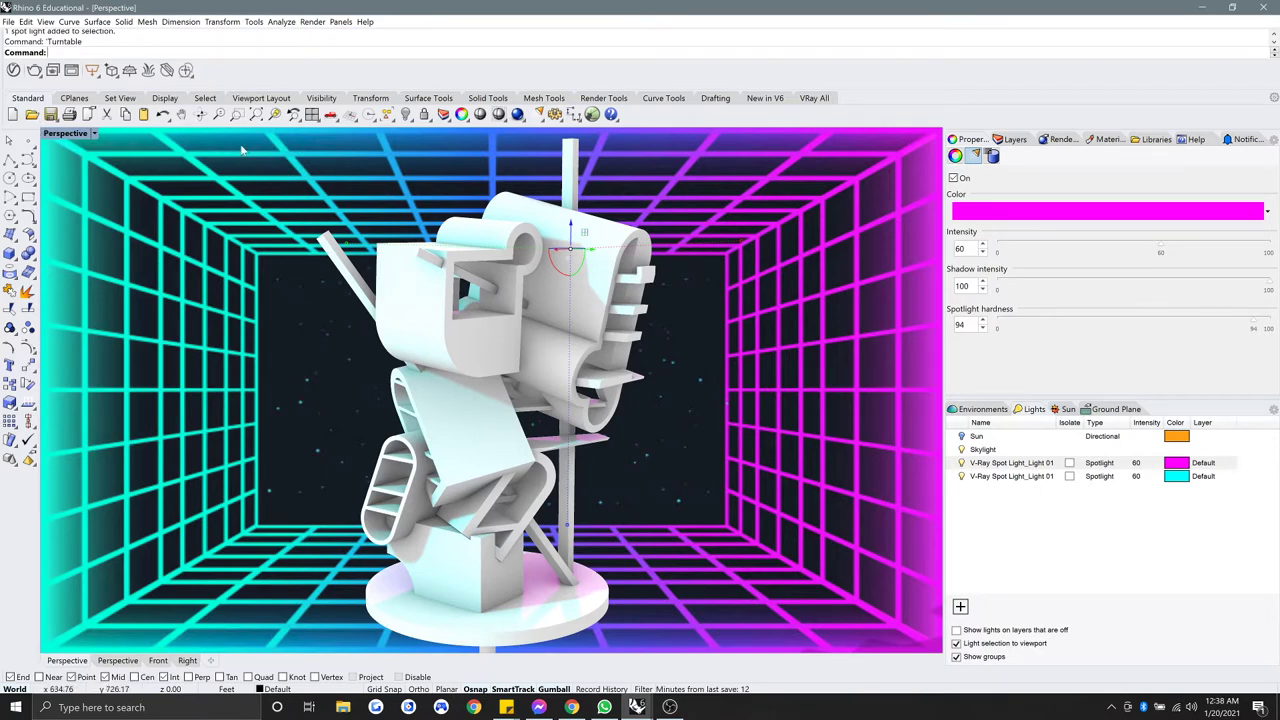
# Step: Set shadow intensity to 0 on both the magenta and cyan spotlights
pyautogui.click(1023, 521)
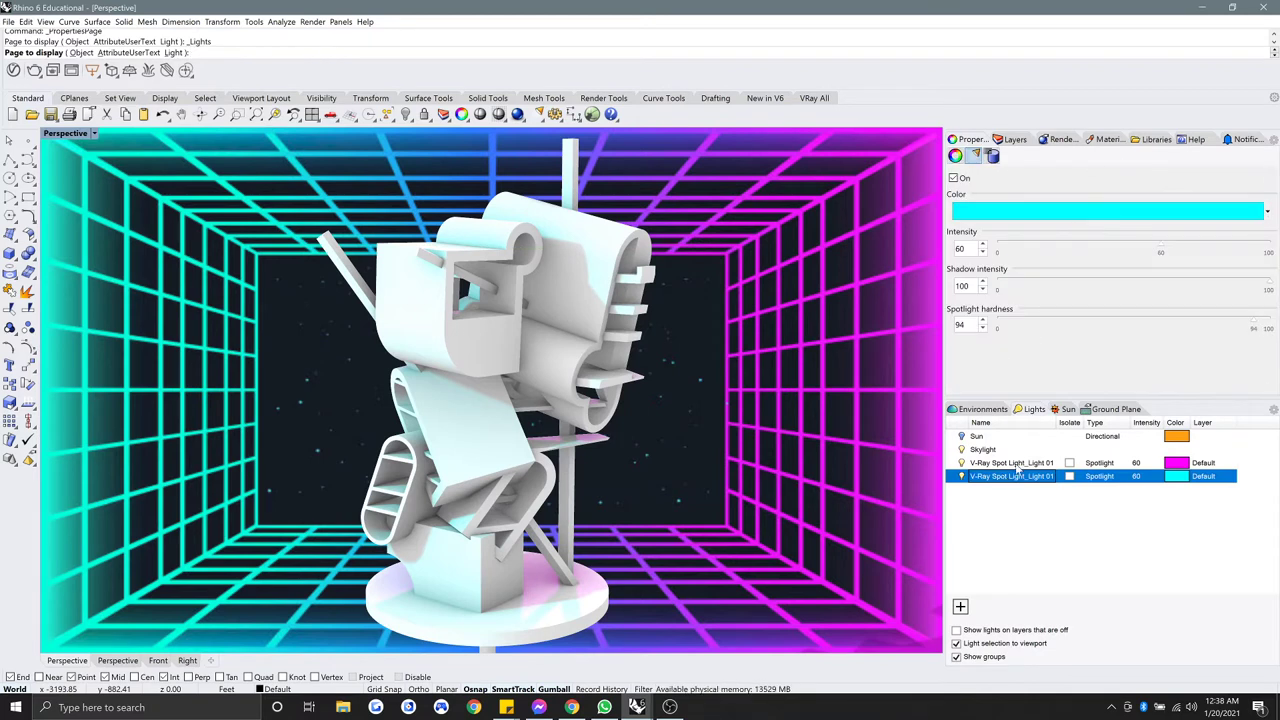
pyautogui.doubleClick(1016, 466)
pyautogui.click(1008, 479)
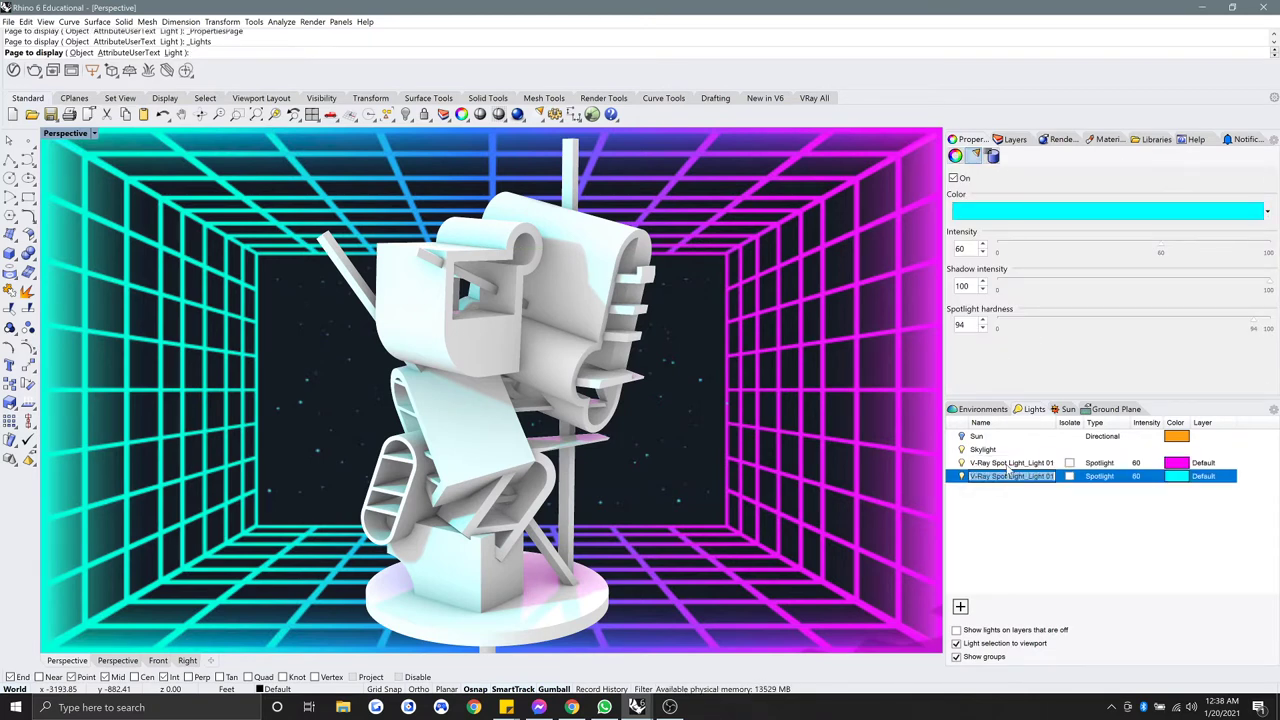
pyautogui.doubleClick(1008, 464)
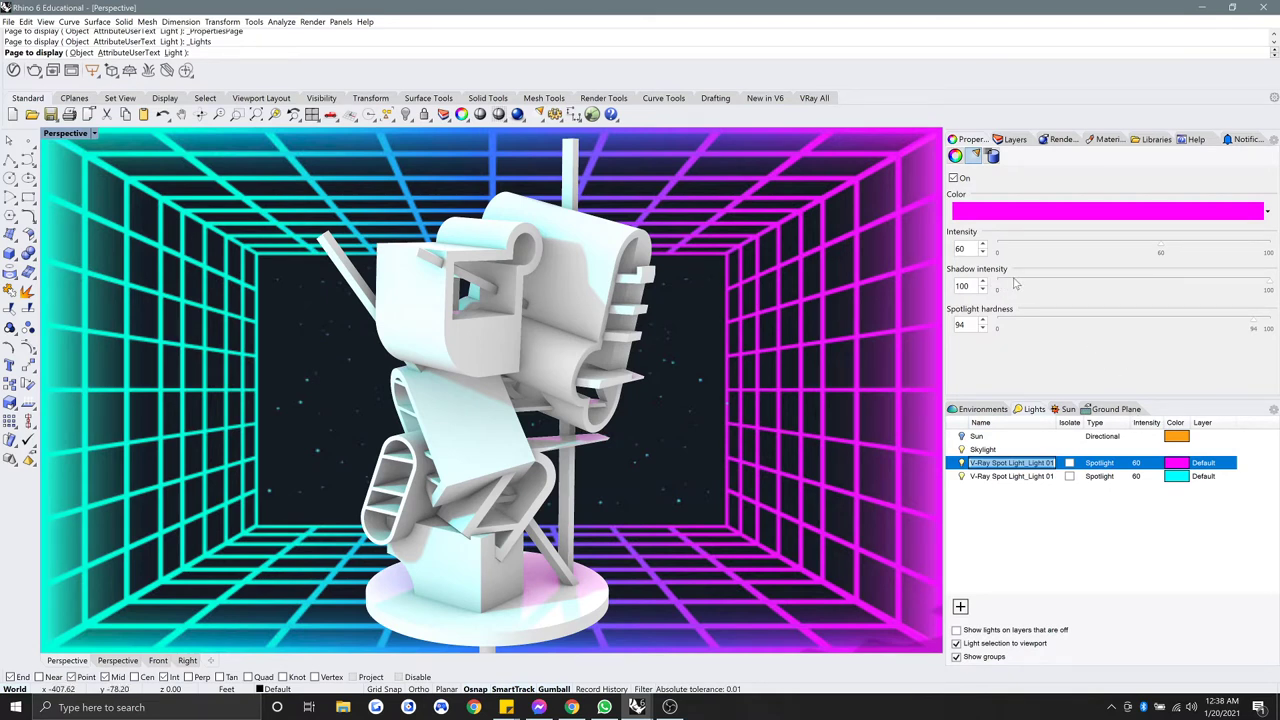
pyautogui.moveTo(1015, 285); pyautogui.dragTo(995, 286)
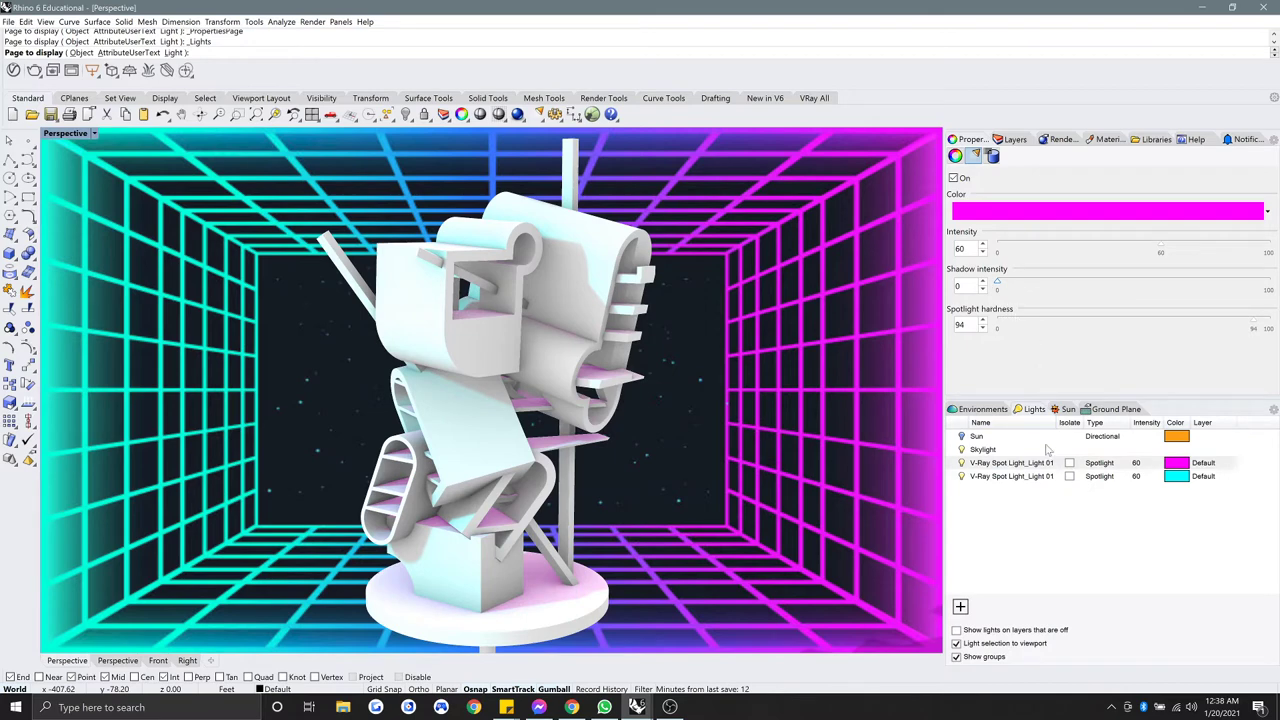
pyautogui.click(1000, 477)
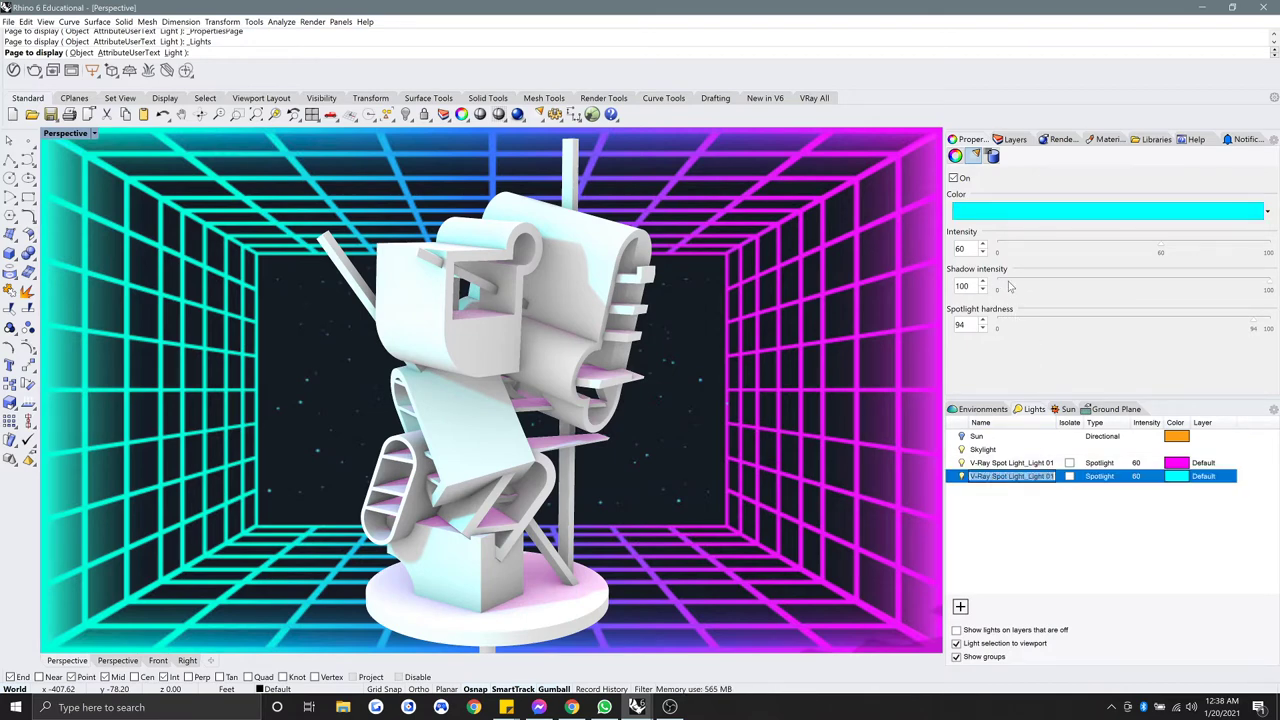
pyautogui.moveTo(1011, 287); pyautogui.dragTo(1001, 287)
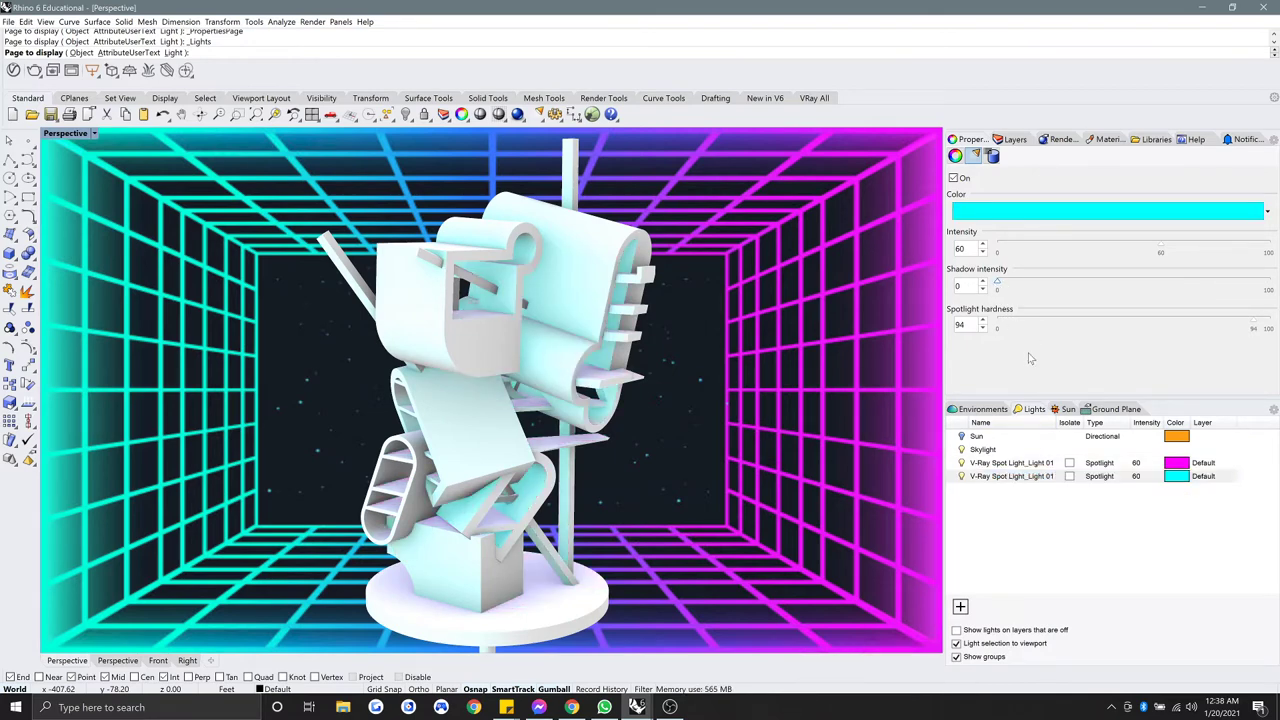
# Step: Rename the cyan spotlight to 'V-Ray Spot Light_turn'
pyautogui.click(1034, 463)
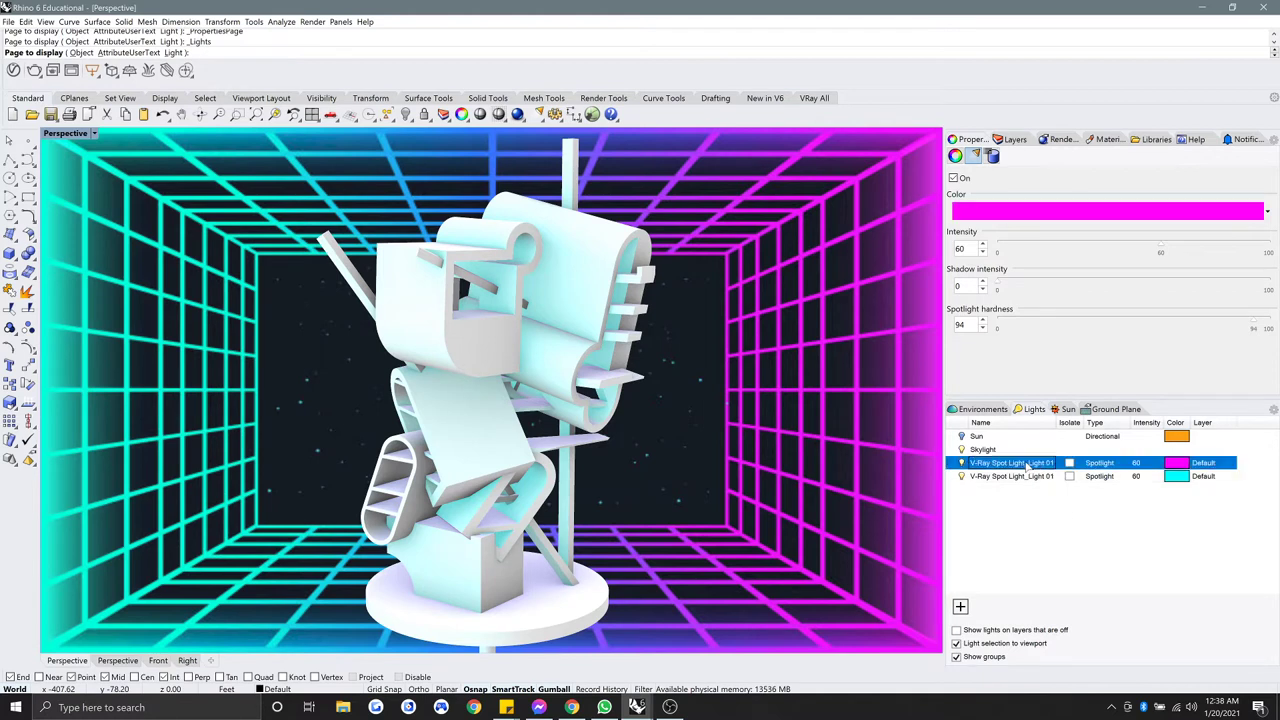
pyautogui.click(1030, 476)
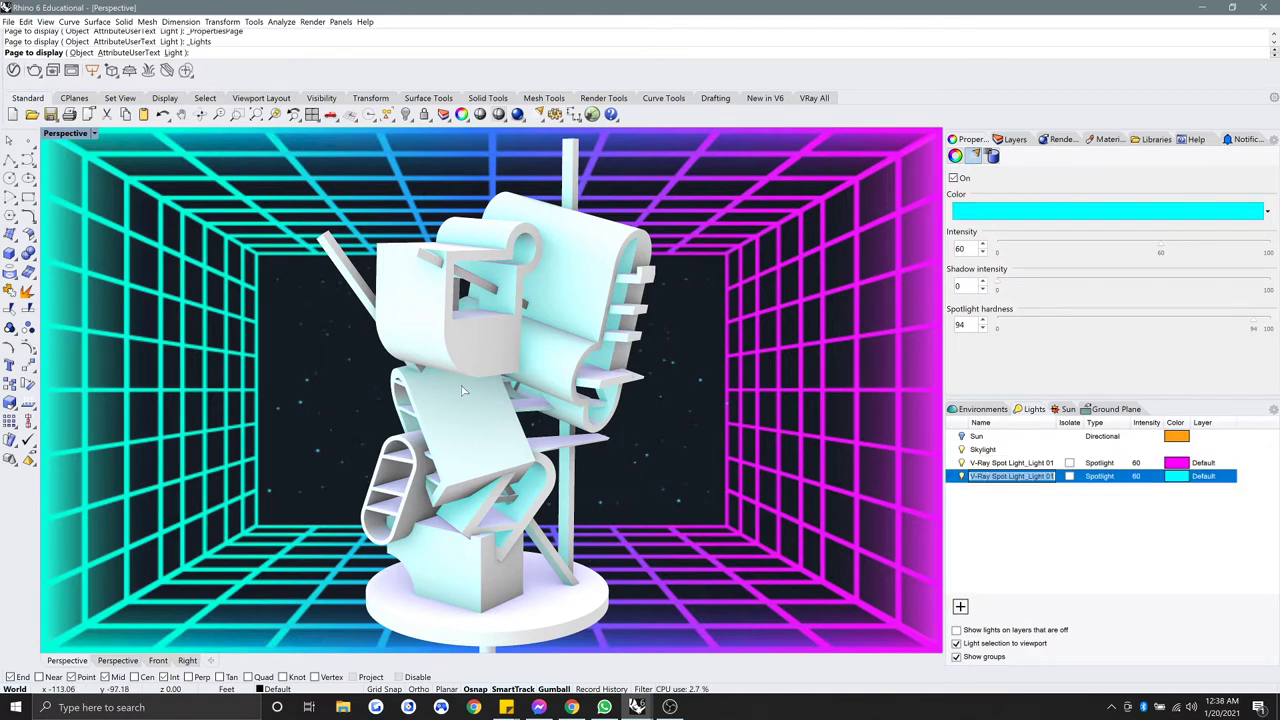
pyautogui.write('L')
pyautogui.write('urn')
pyautogui.click(652, 436)
# Step: Run the Turntable preview again
pyautogui.write('rn')
pyautogui.press('Return')
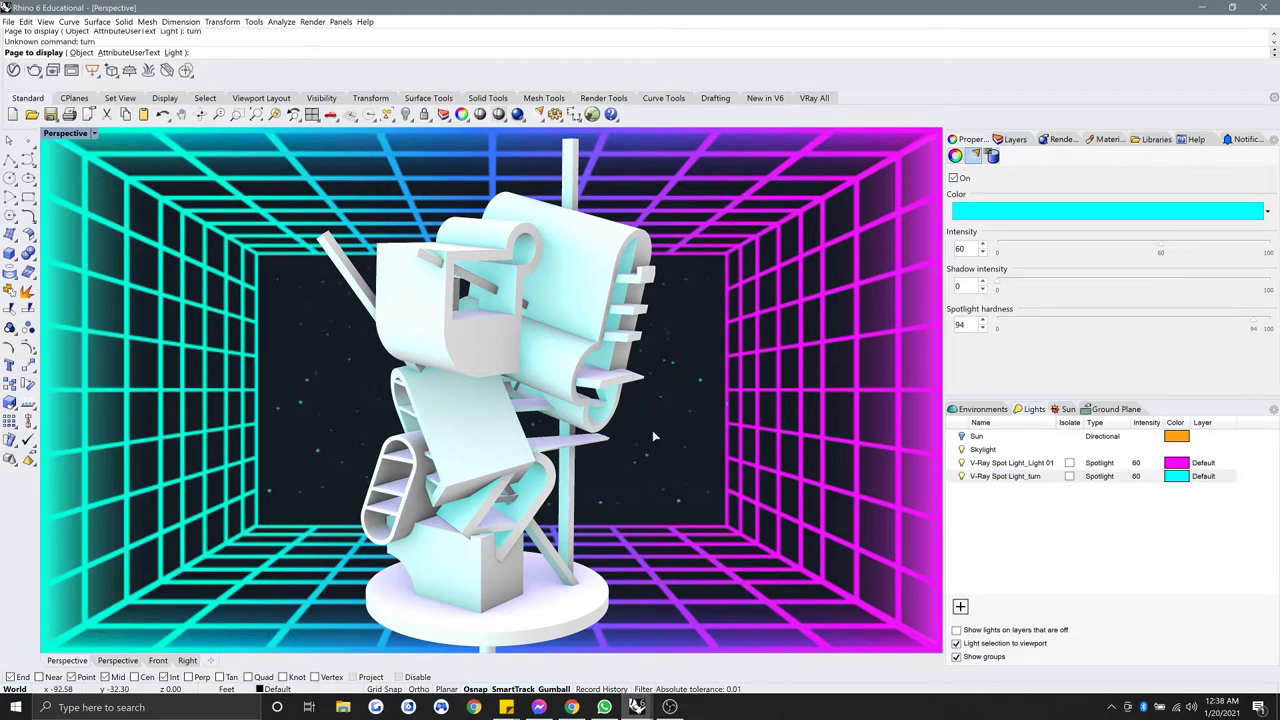
pyautogui.write('Turntable')
pyautogui.press('Return')
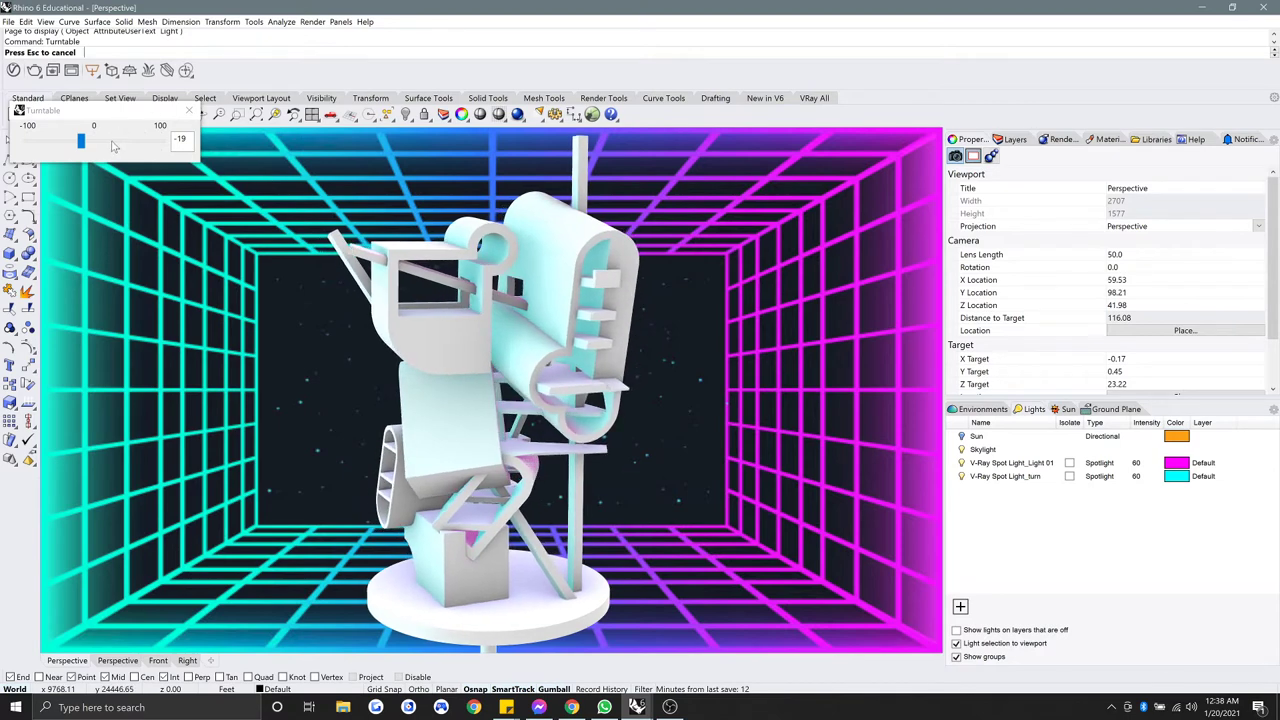
# Step: Speed up the turntable rotation, then end the preview by closing the Turntable slider
pyautogui.moveTo(81, 141); pyautogui.dragTo(114, 146)
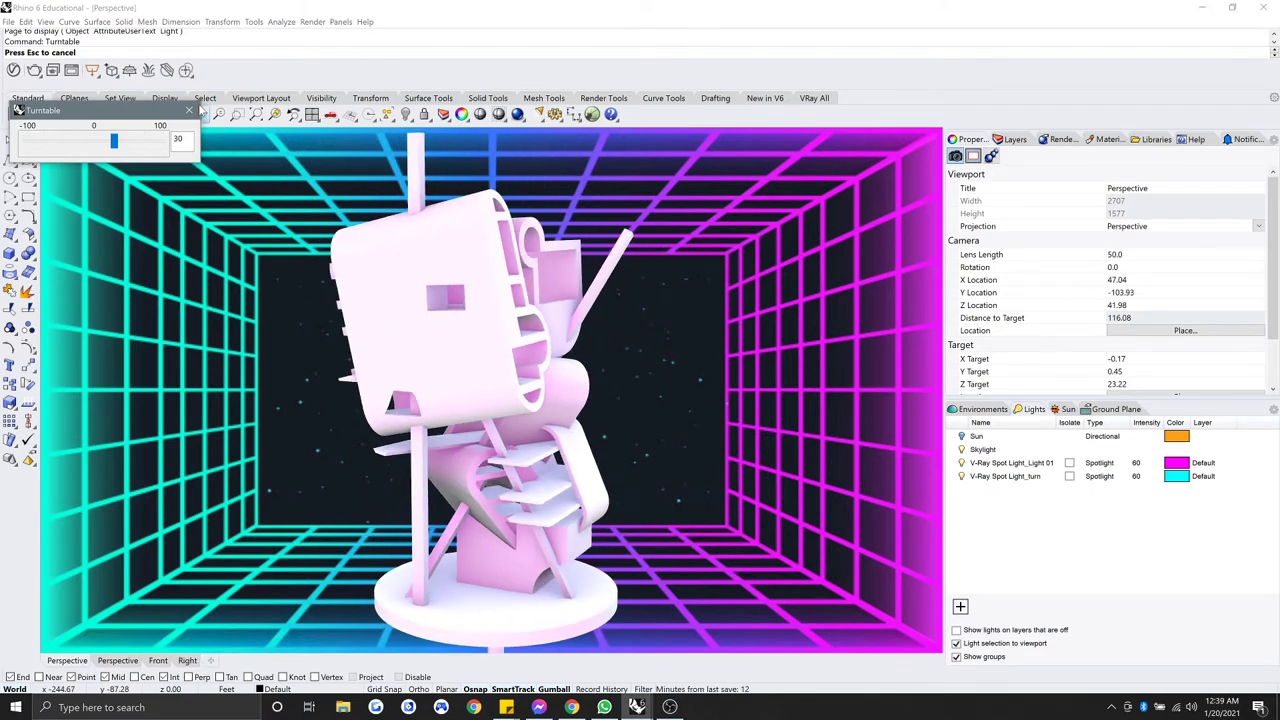
pyautogui.click(189, 110)
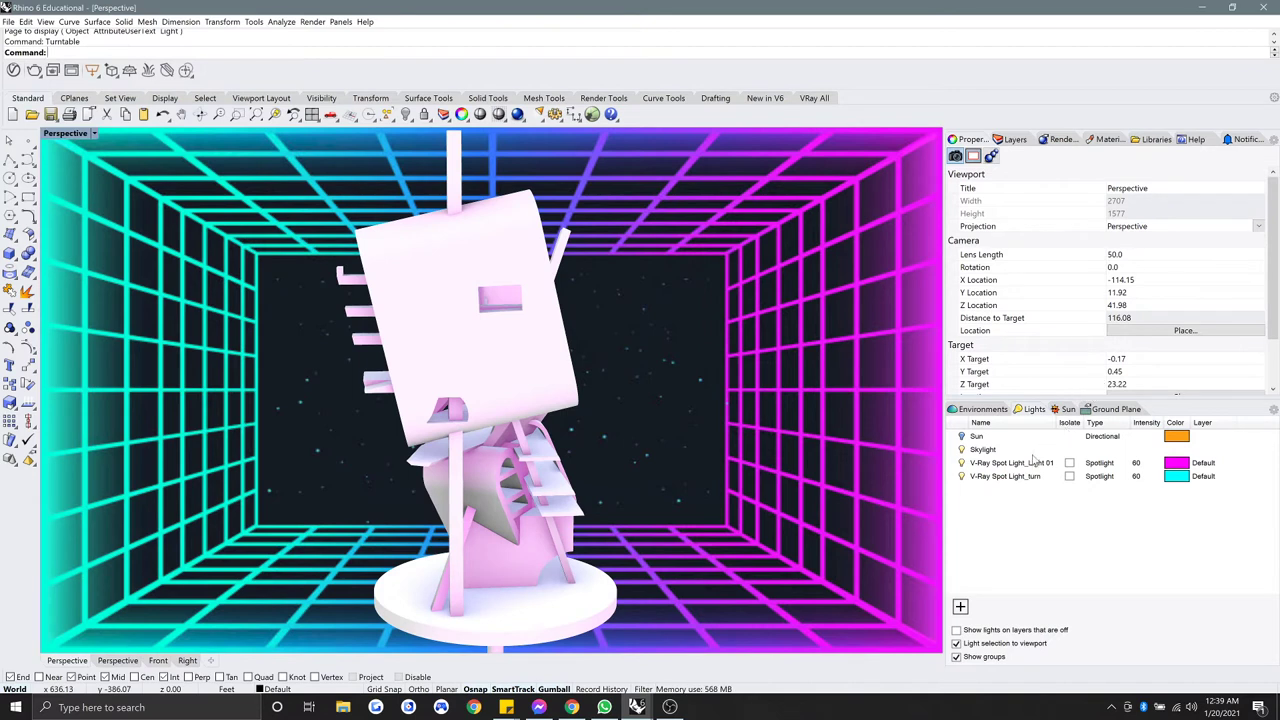
# Step: Set shadow intensity to 5 on both the magenta and cyan spotlights
pyautogui.click(1033, 462)
pyautogui.click(964, 288)
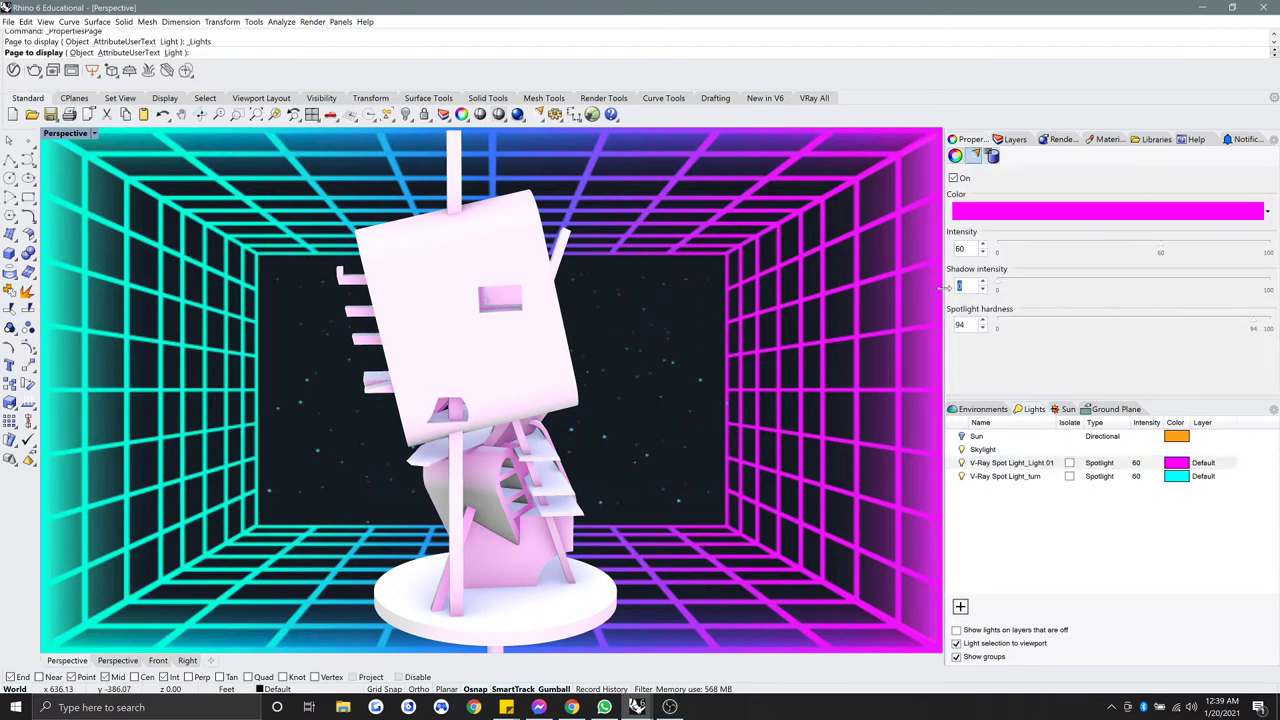
pyautogui.press('Return')
pyautogui.write('5')
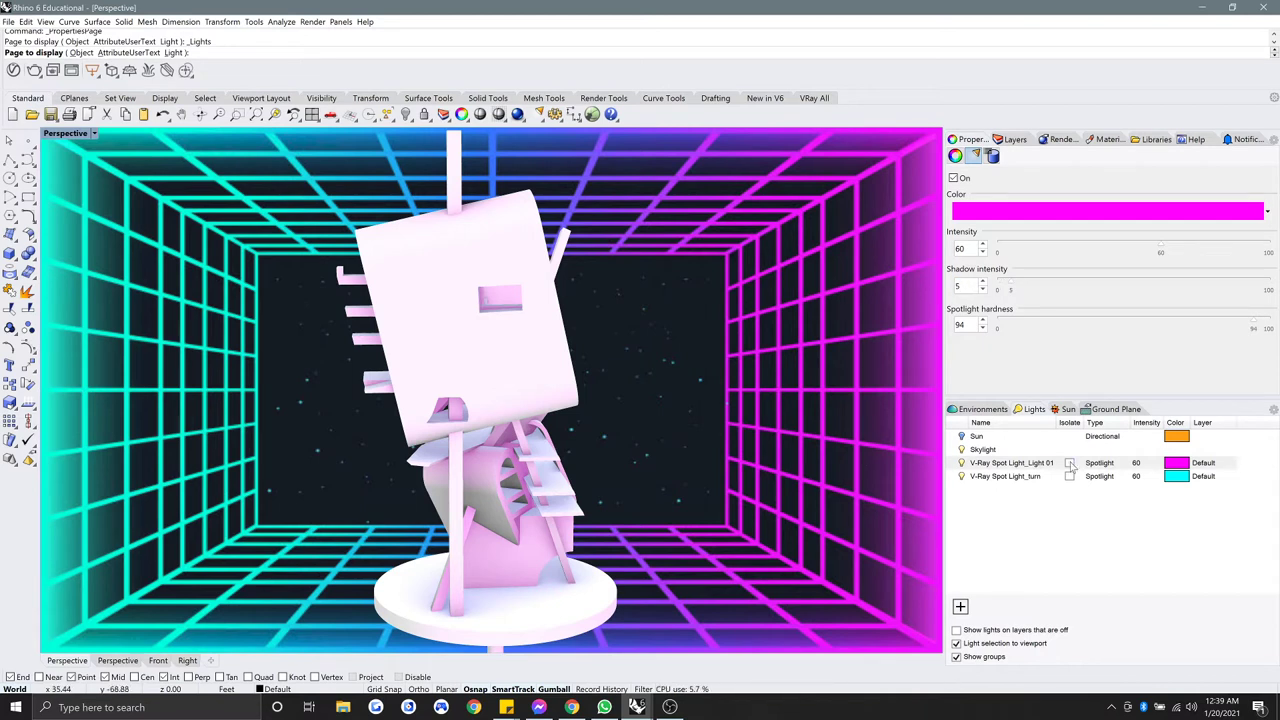
pyautogui.doubleClick(1035, 476)
pyautogui.click(964, 288)
pyautogui.write('5')
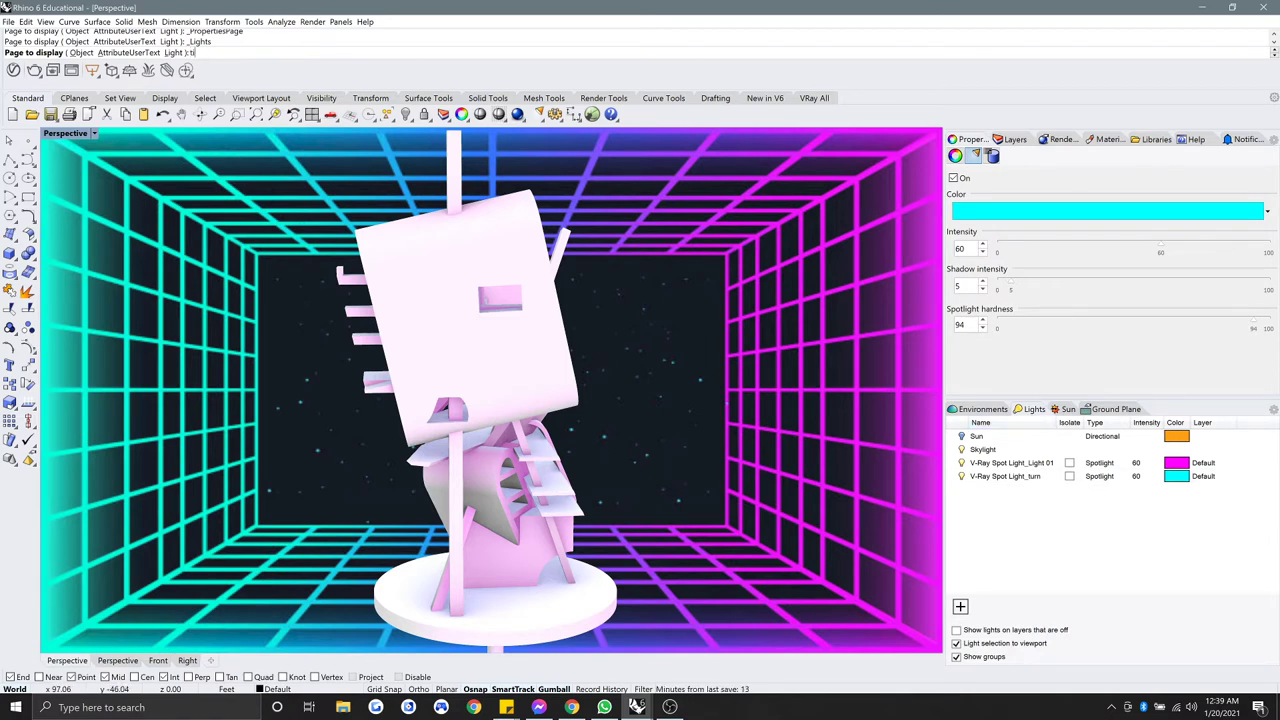
# Step: Run a Turntable preview and stop it
pyautogui.write('ur')
pyautogui.press('Escape')
pyautogui.write('turntable')
pyautogui.press('Return')
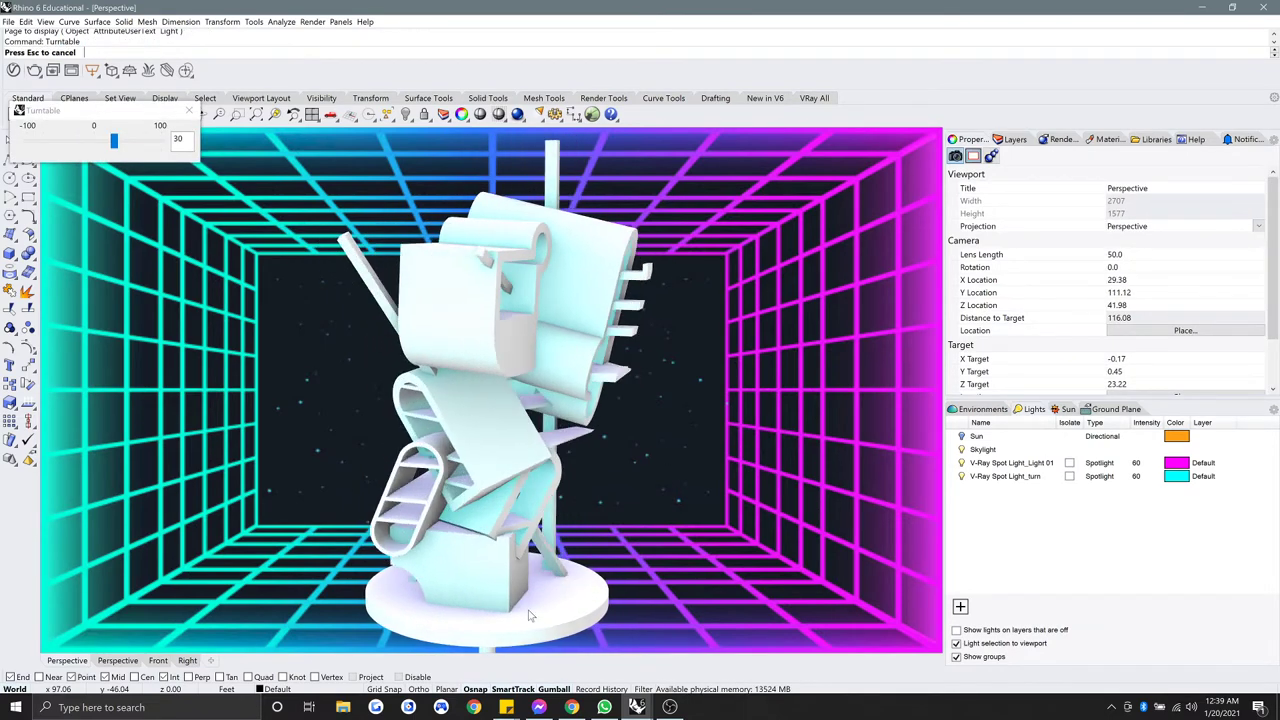
pyautogui.click(188, 110)
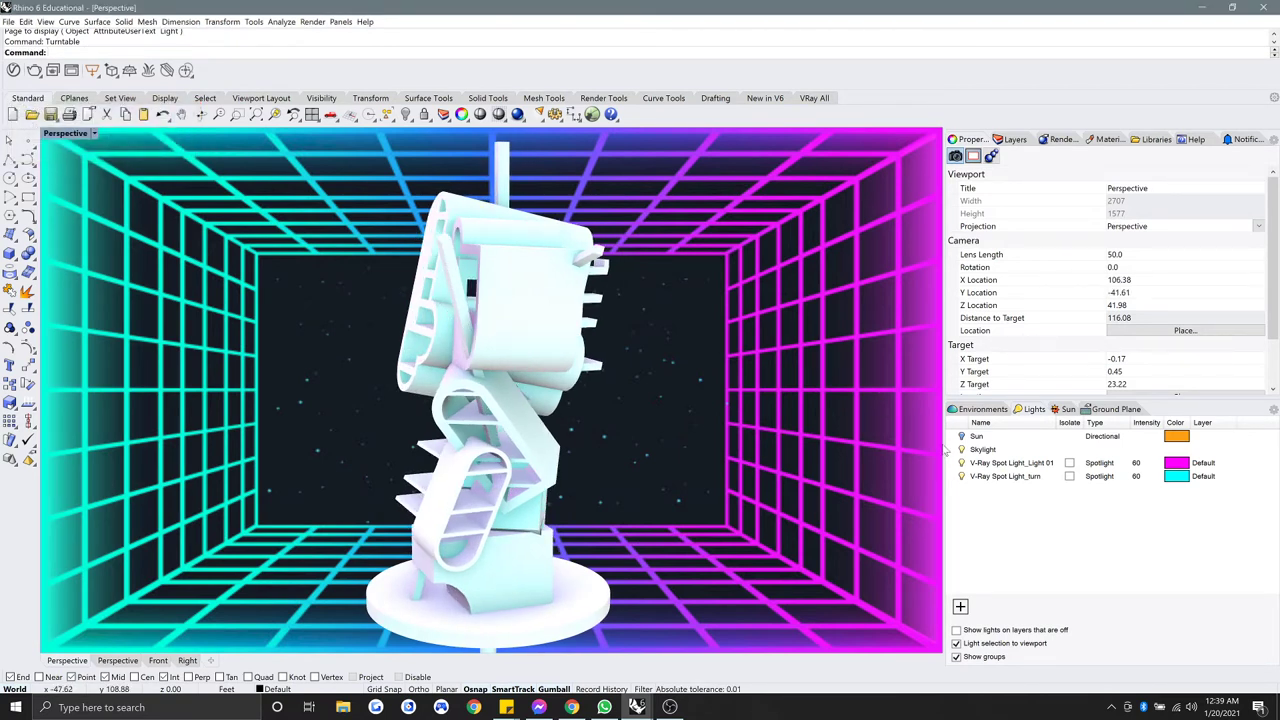
# Step: Drag the splitter left to widen the side panel and narrow the viewport
pyautogui.moveTo(943, 447); pyautogui.dragTo(805, 433)
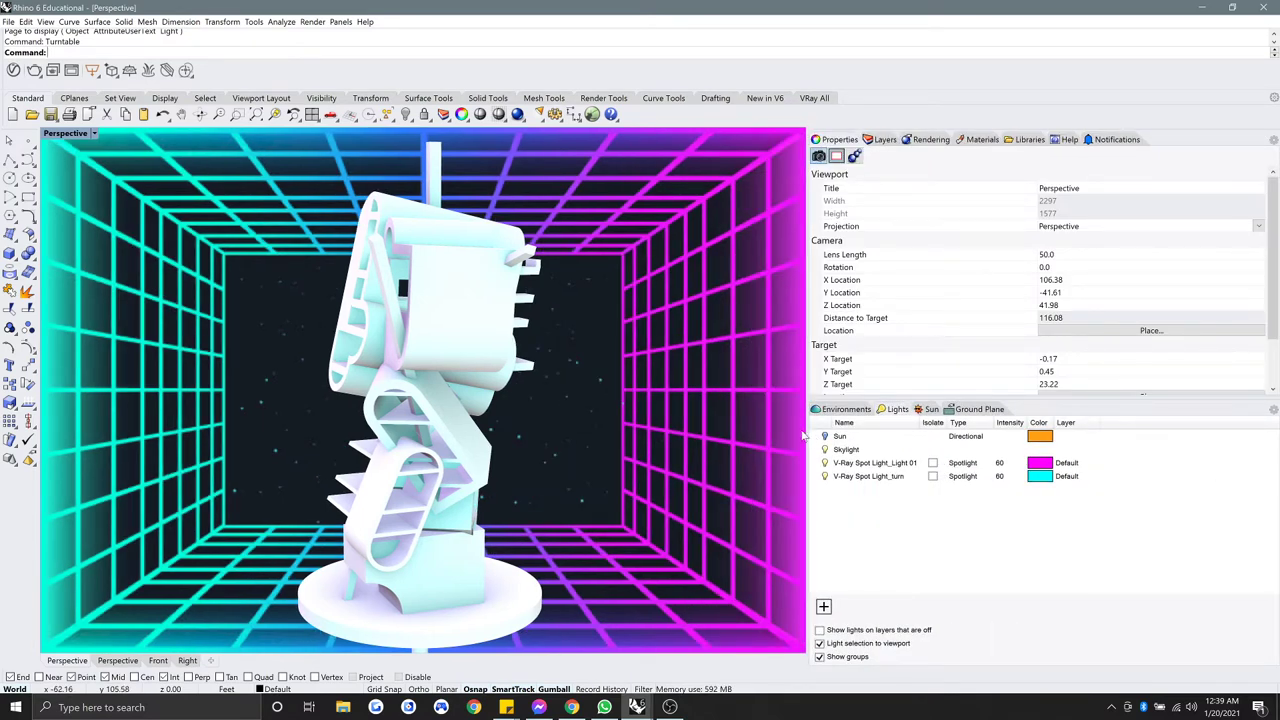
pyautogui.moveTo(813, 450); pyautogui.dragTo(653, 448)
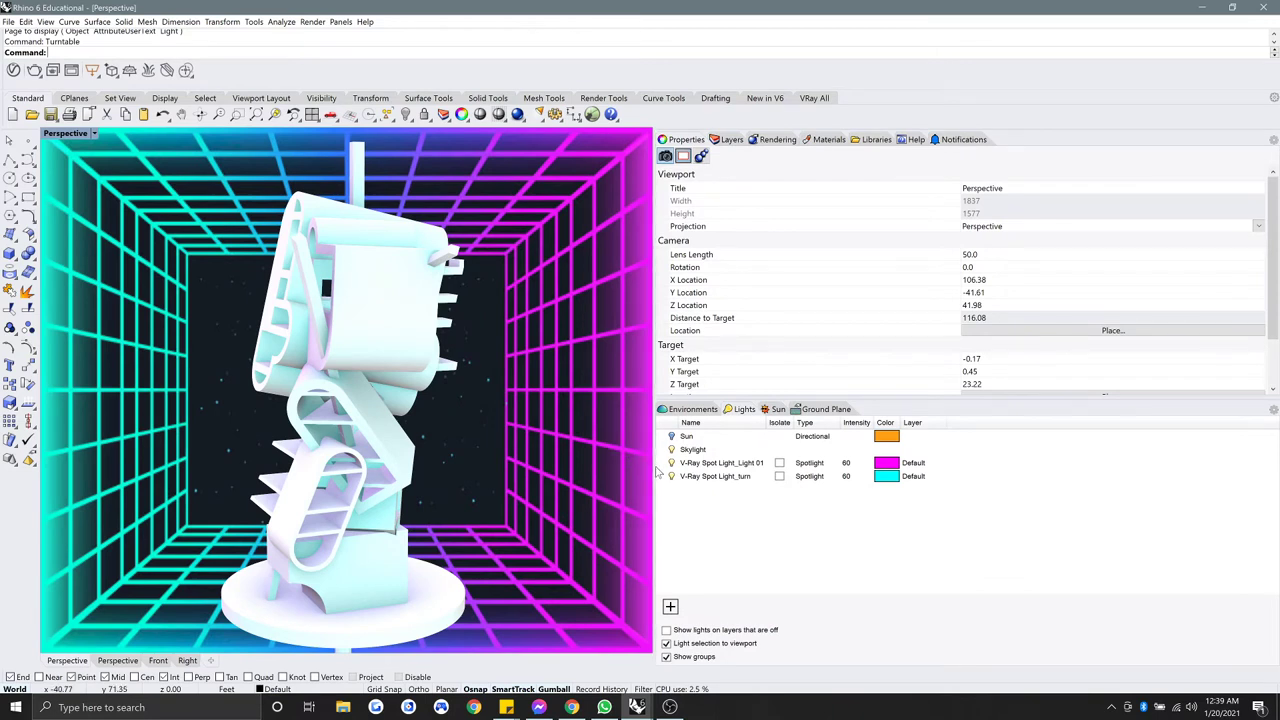
pyautogui.moveTo(654, 467); pyautogui.dragTo(633, 467)
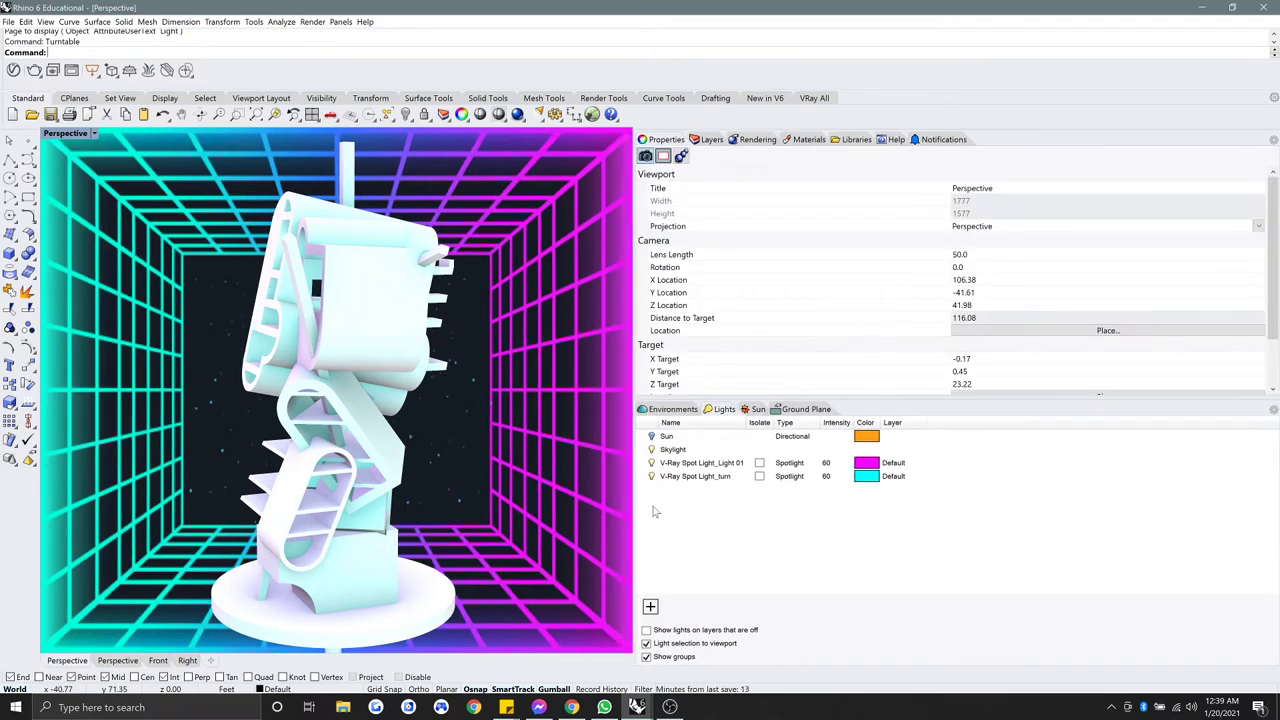
# Step: Start Rectangle and Box commands, cancelling each without creating geometry
pyautogui.click(28, 198)
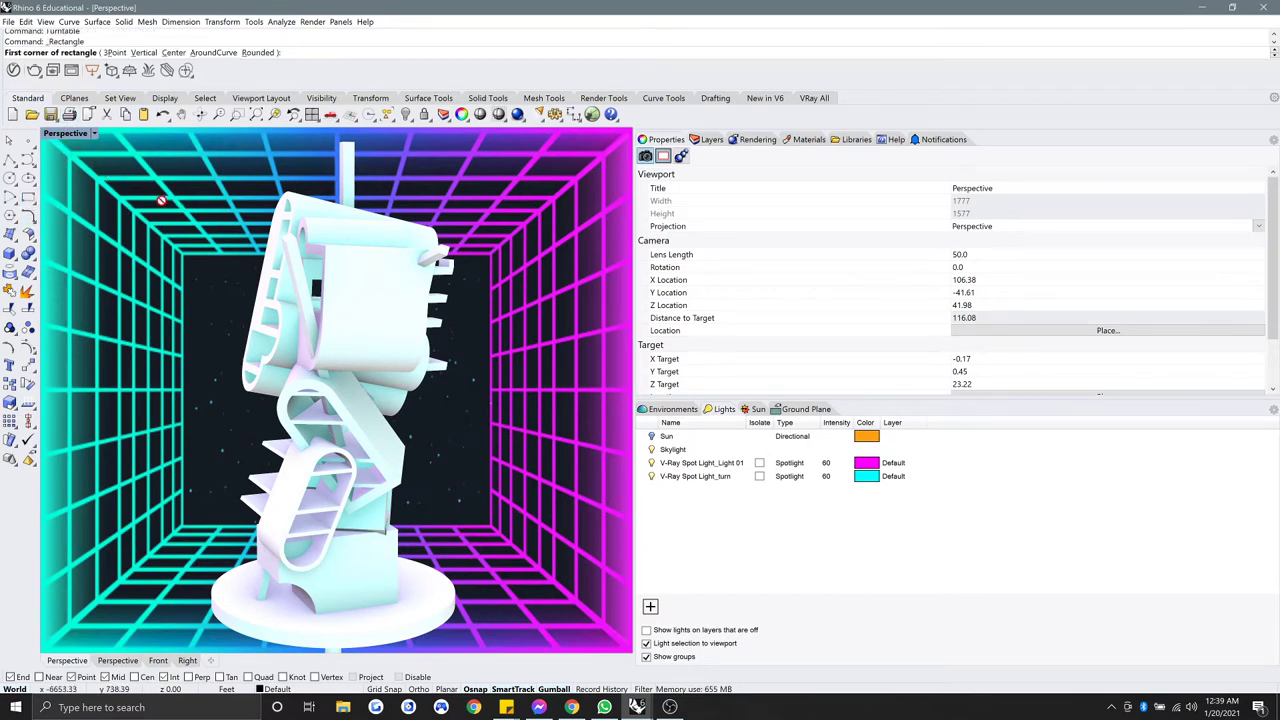
pyautogui.press('Escape')
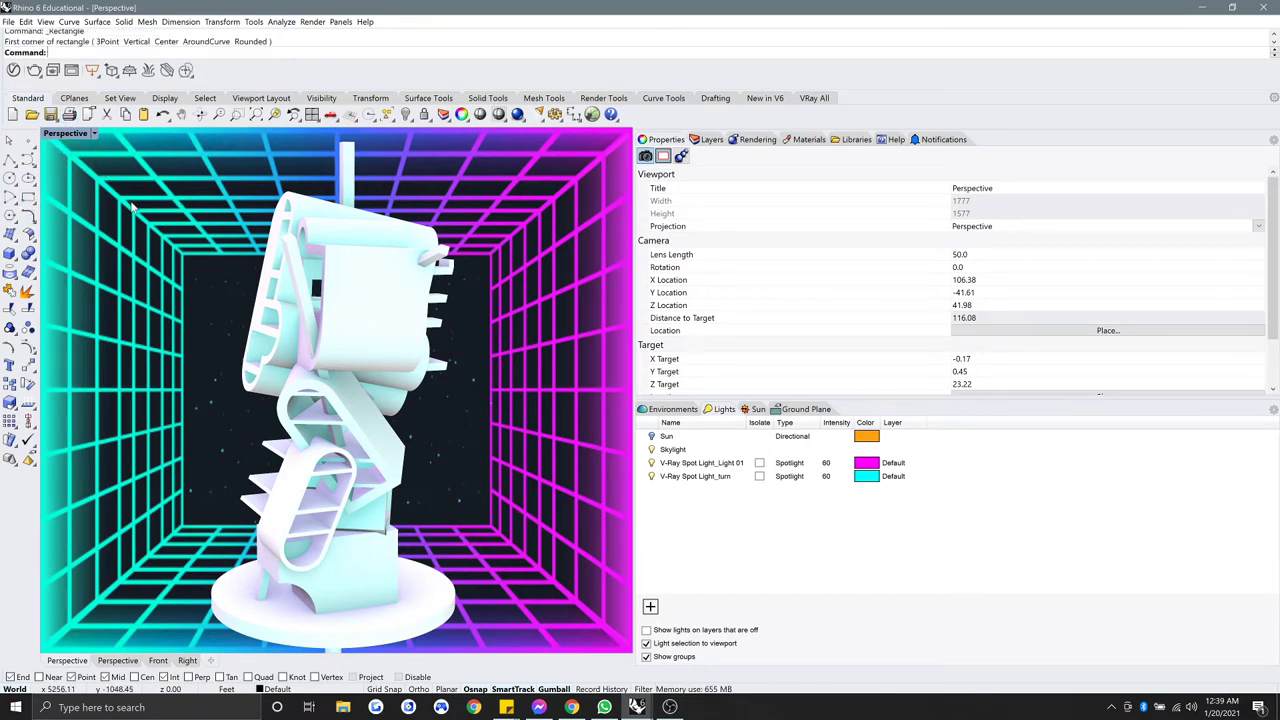
pyautogui.click(28, 198)
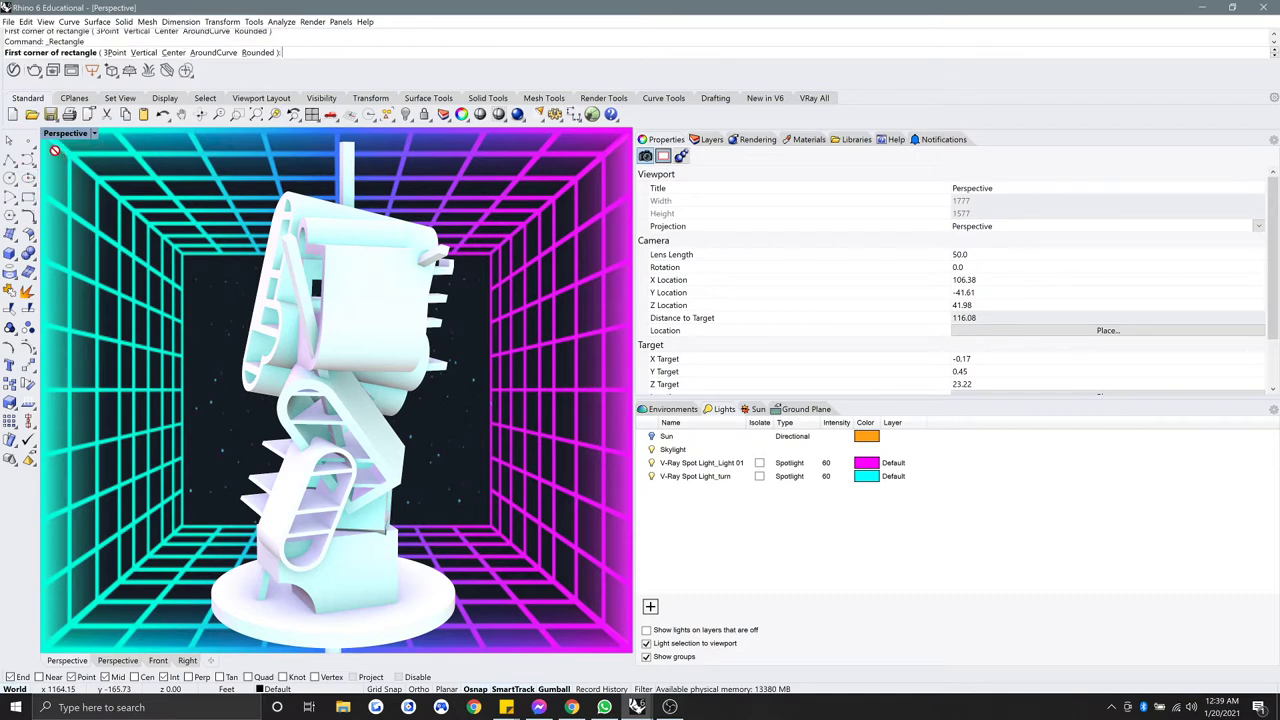
pyautogui.click(140, 207)
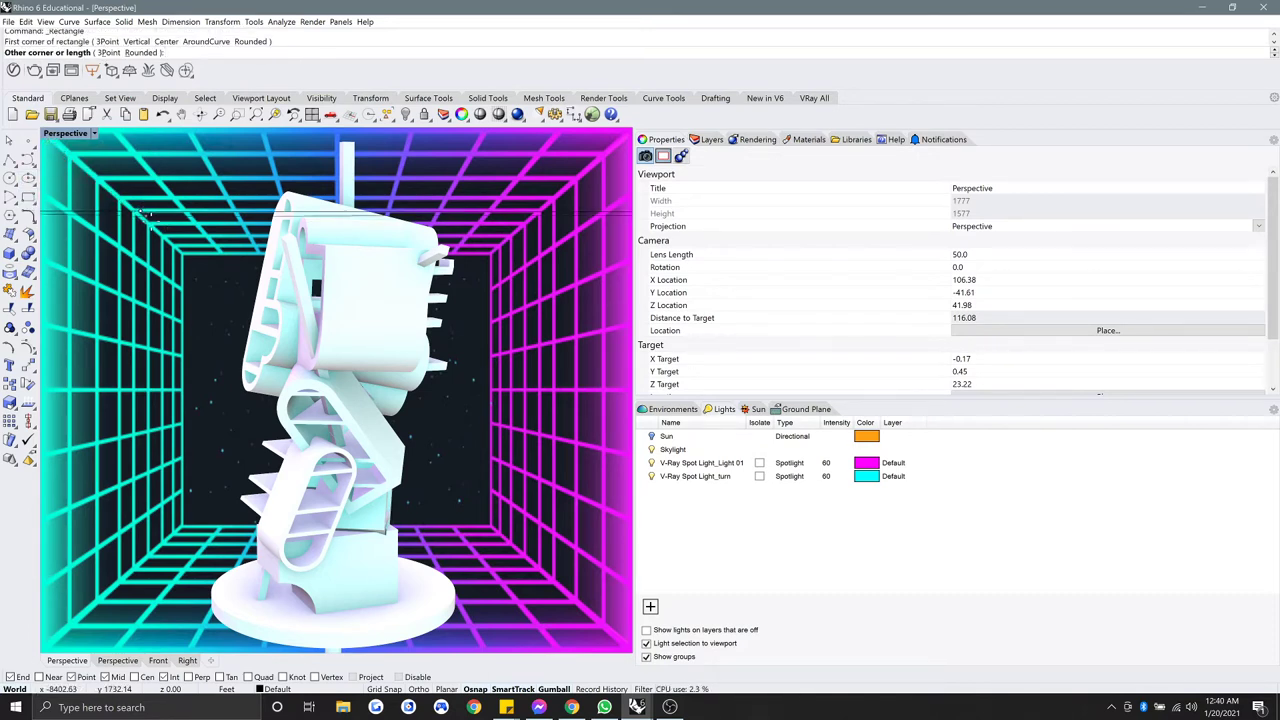
pyautogui.press('Escape')
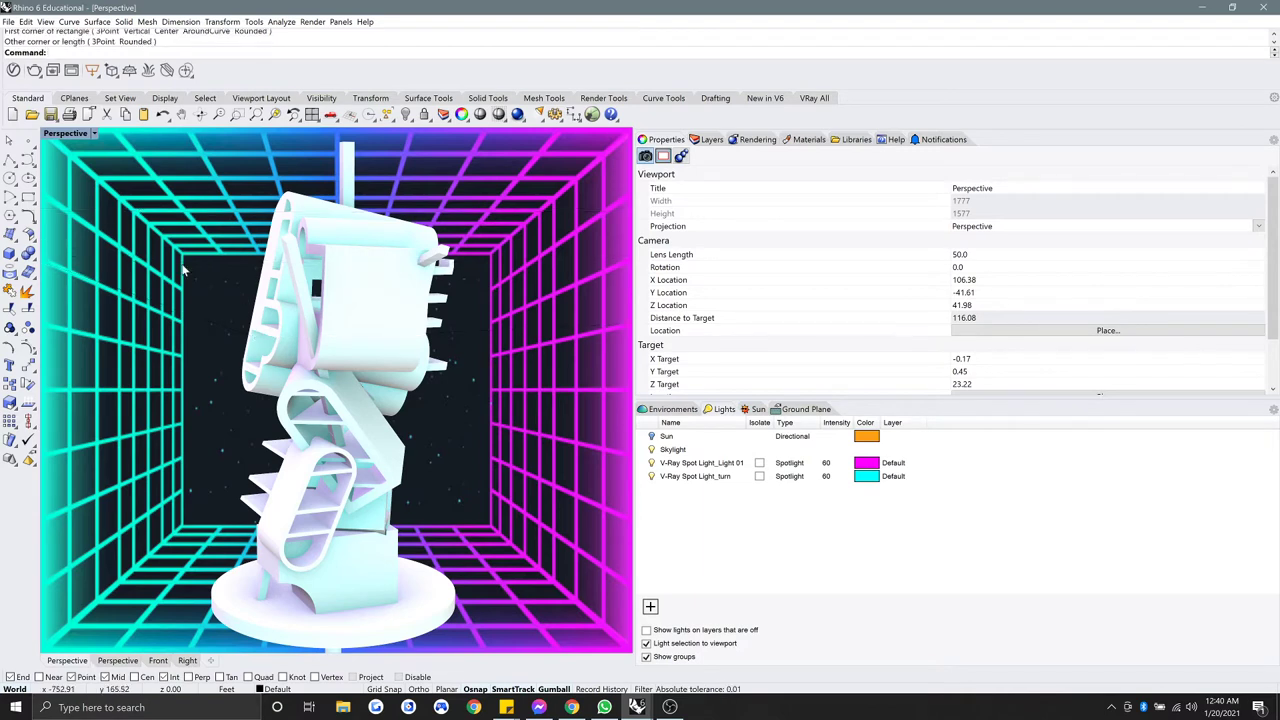
pyautogui.click(10, 253)
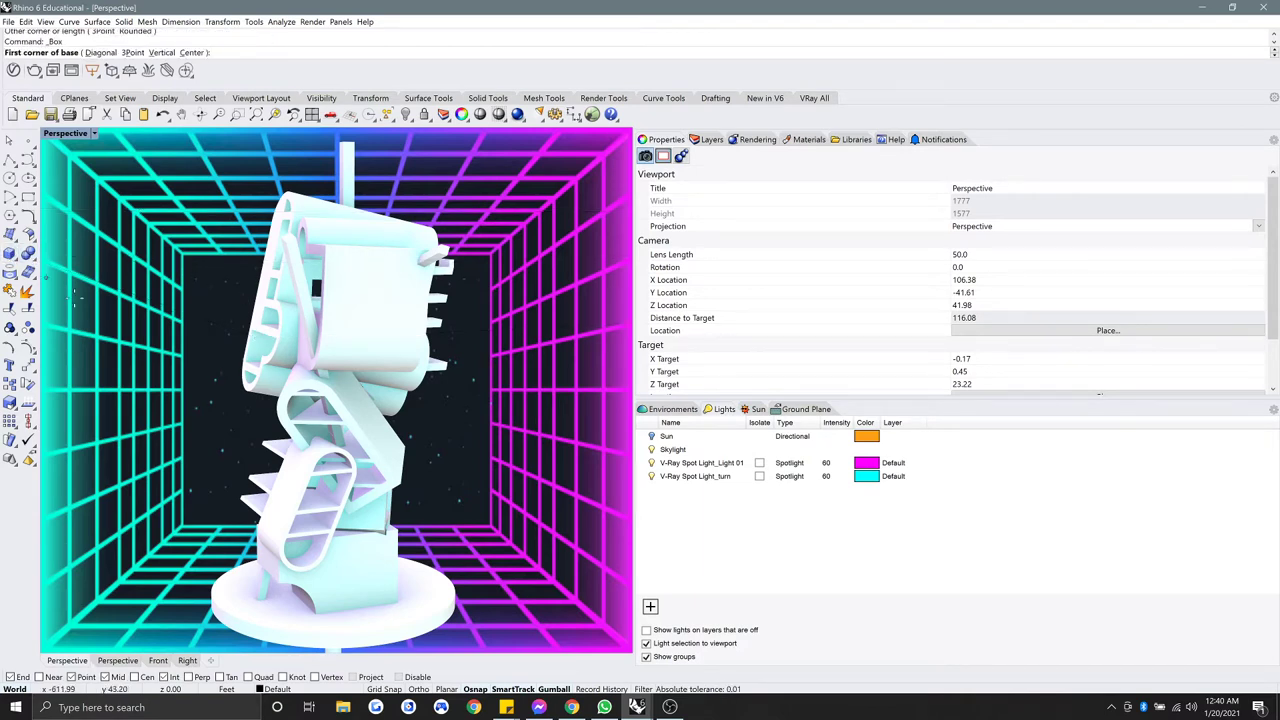
pyautogui.click(60, 634)
pyautogui.press('Escape')
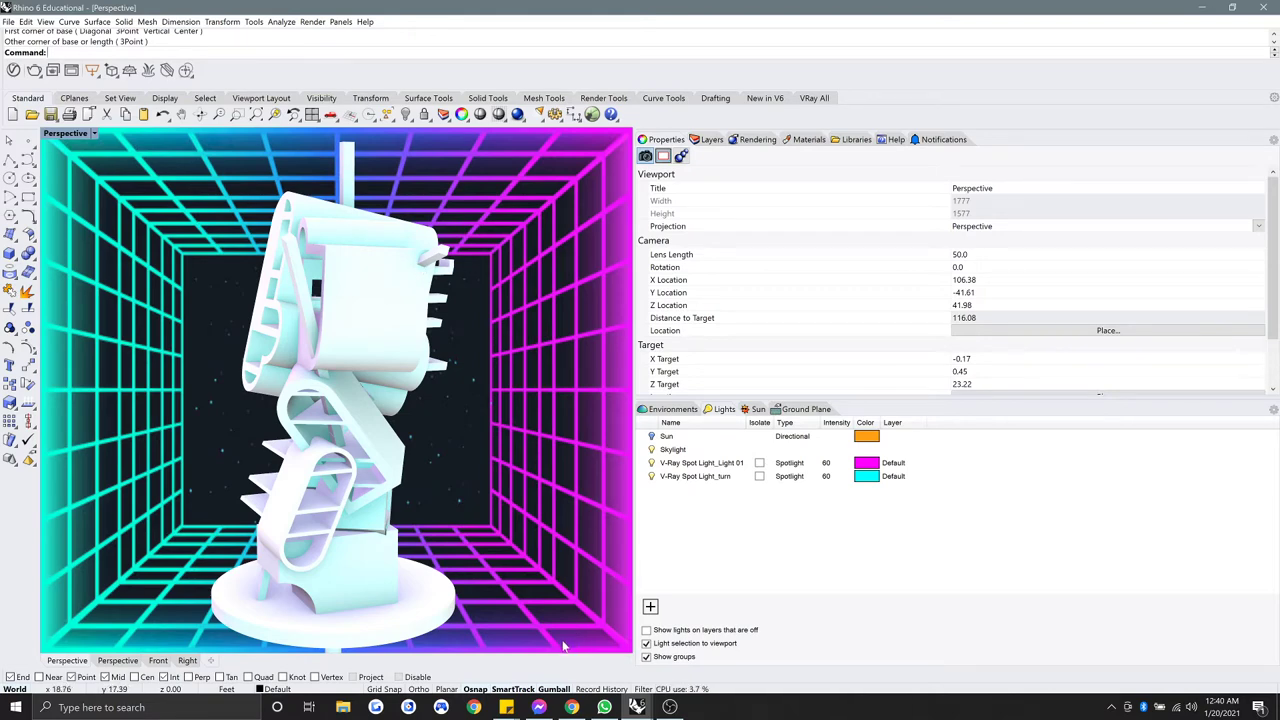
# Step: Search Windows for 'stick' and launch Sticky Notes
pyautogui.click(158, 707)
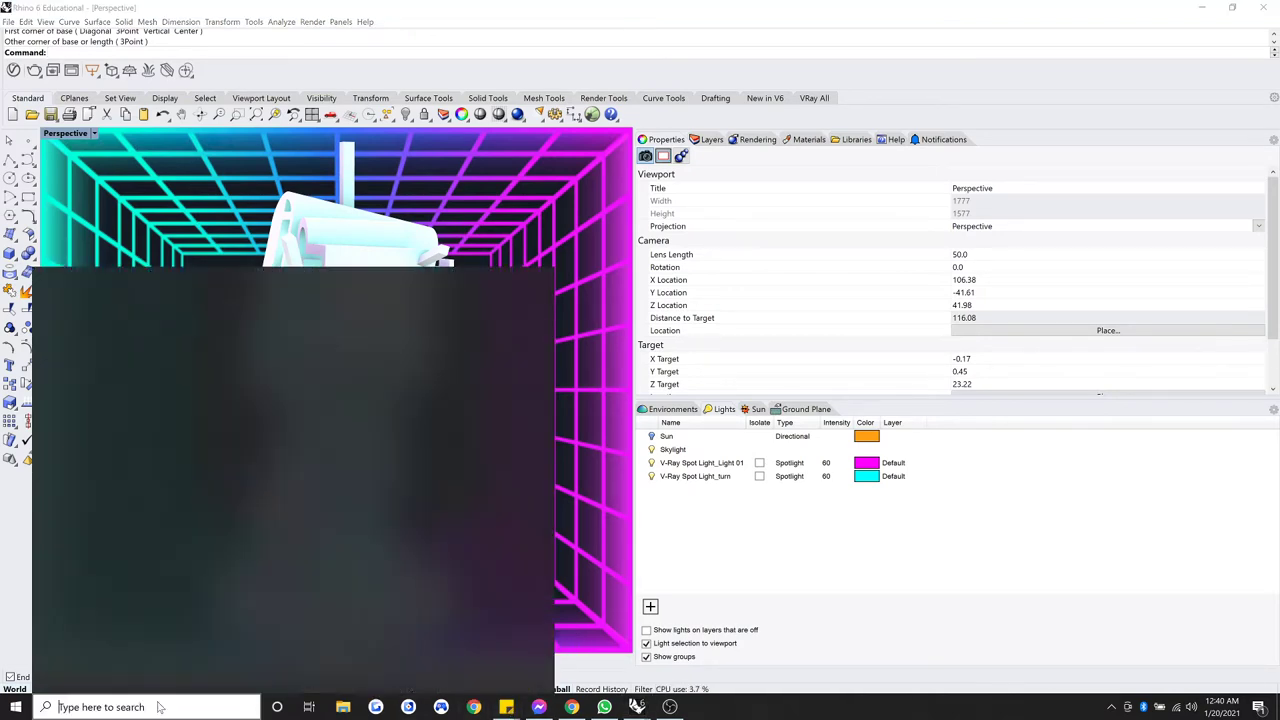
pyautogui.write('stick')
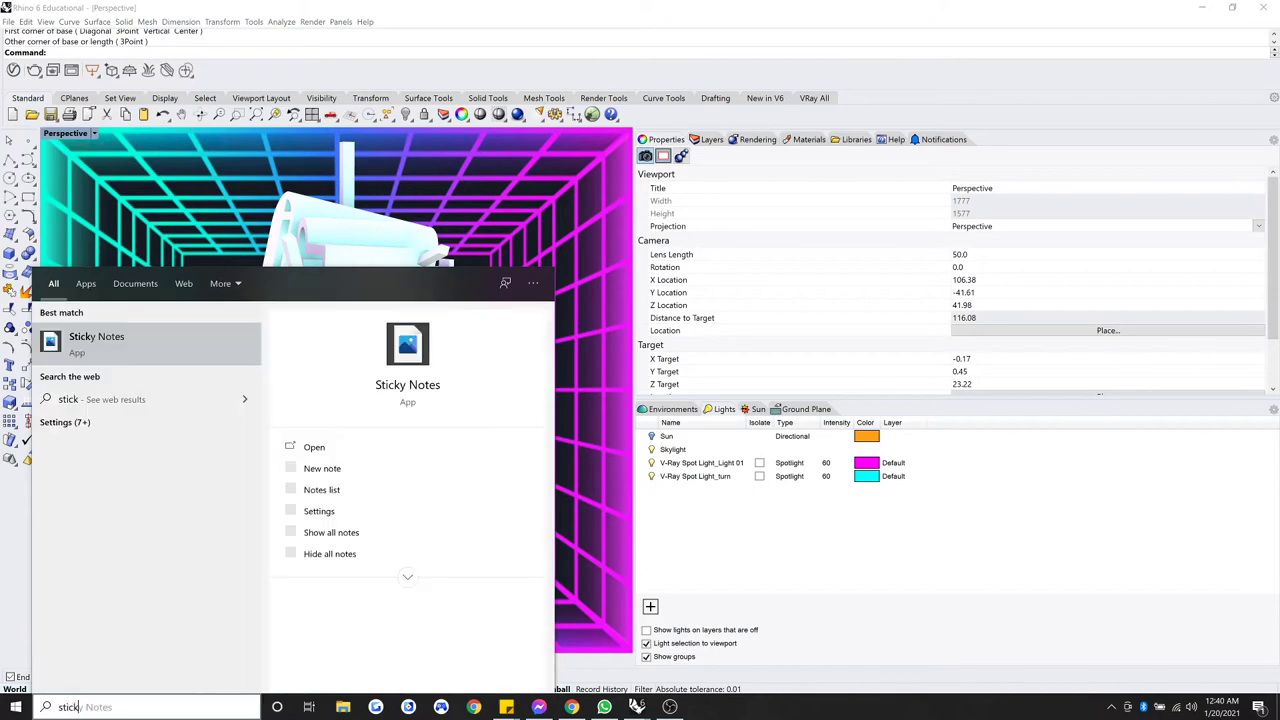
pyautogui.press('Return')
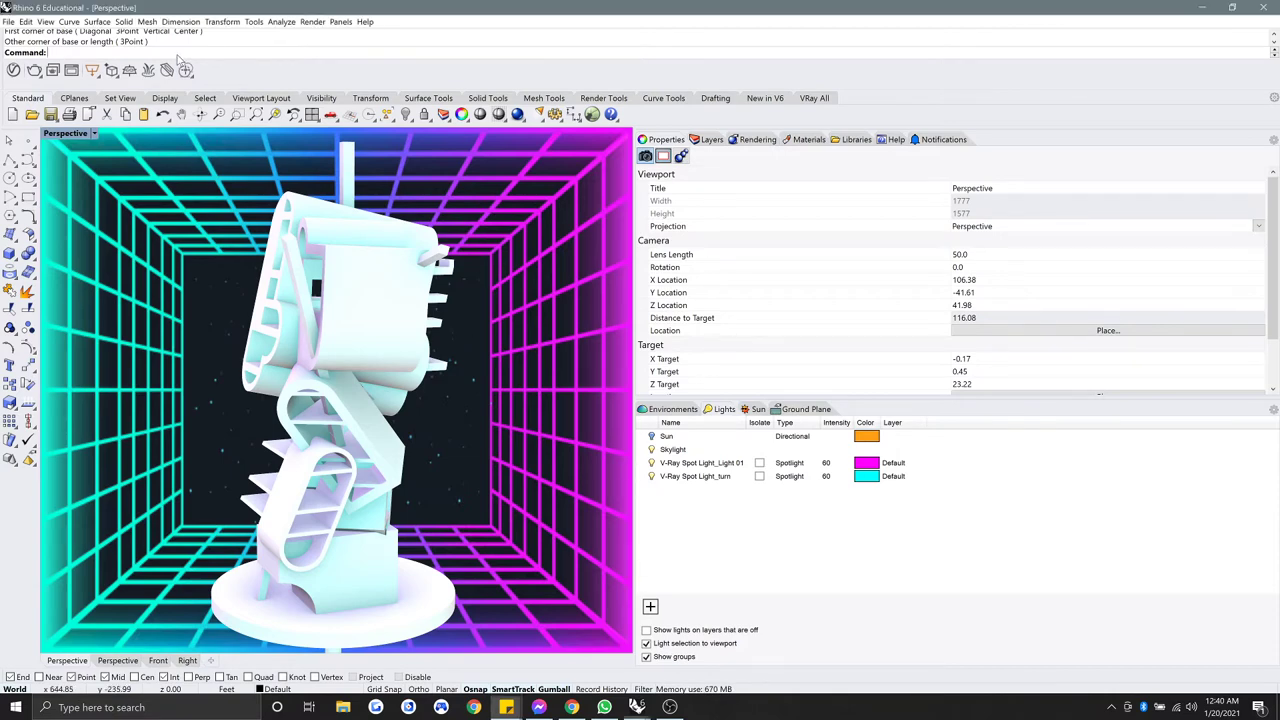
# Step: Open SetTurntableAnimation and set the frame count to 300
pyautogui.write('e')
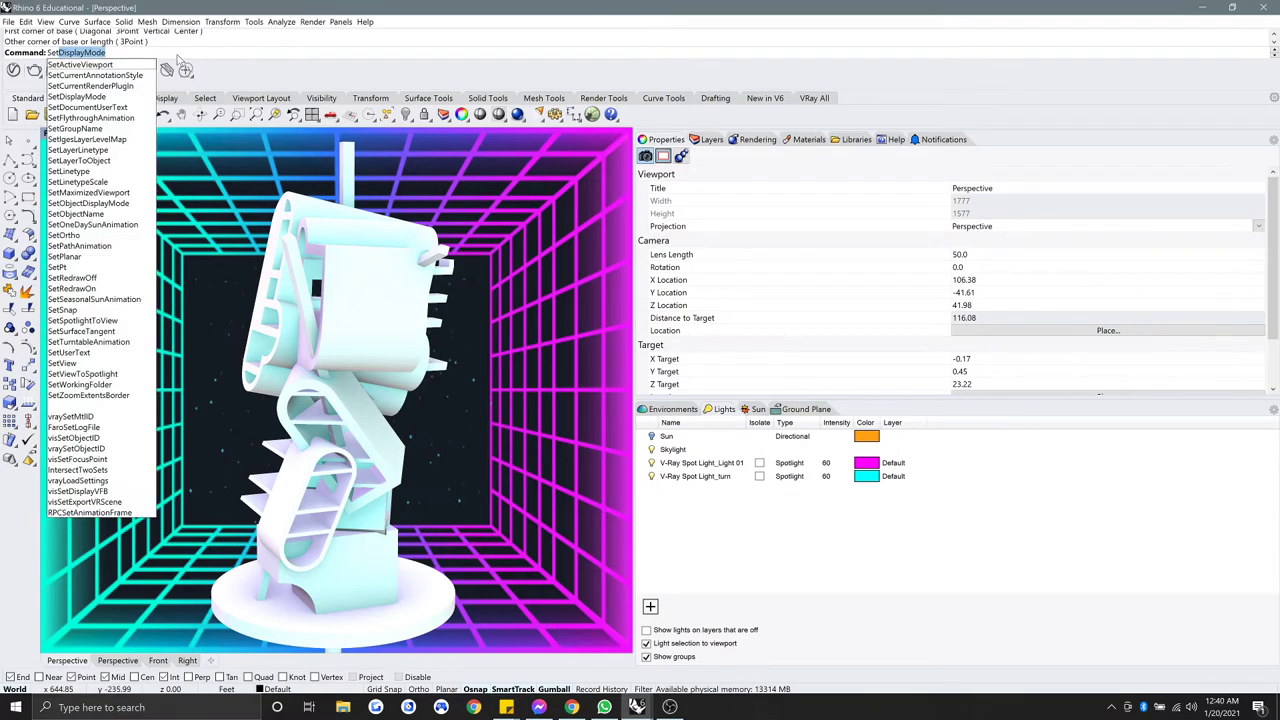
pyautogui.write('tTurnt')
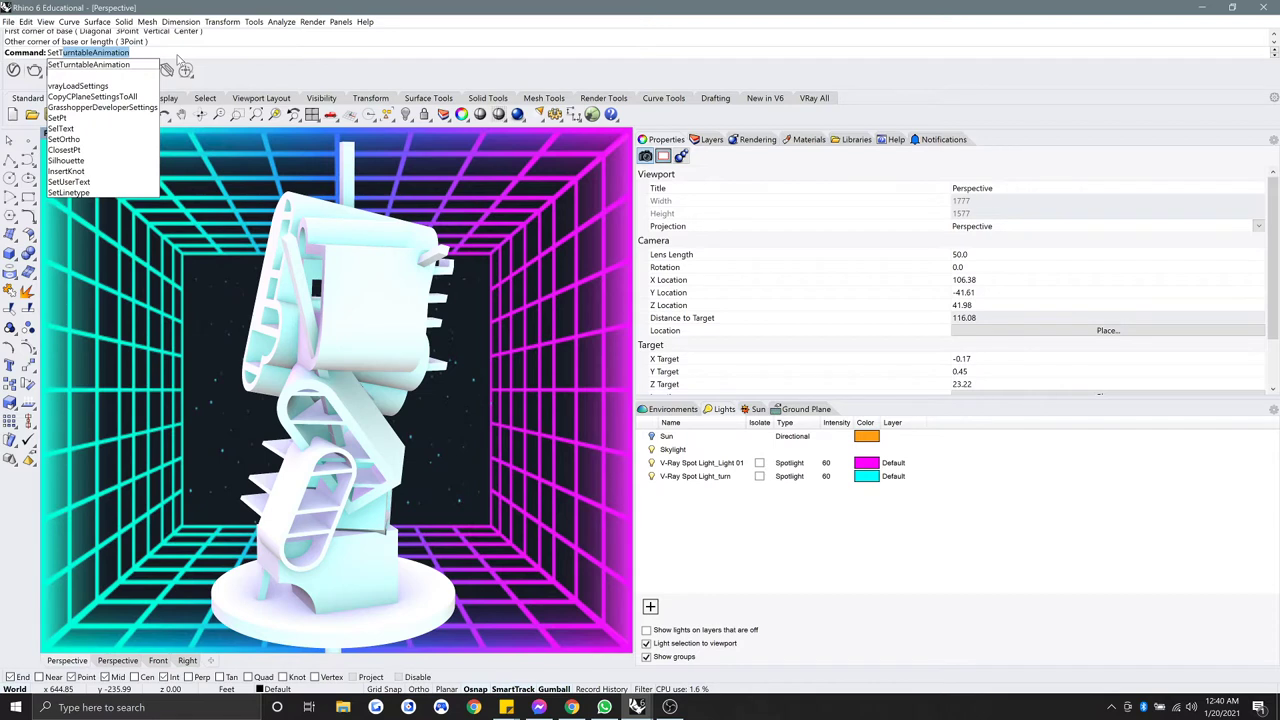
pyautogui.press('Return')
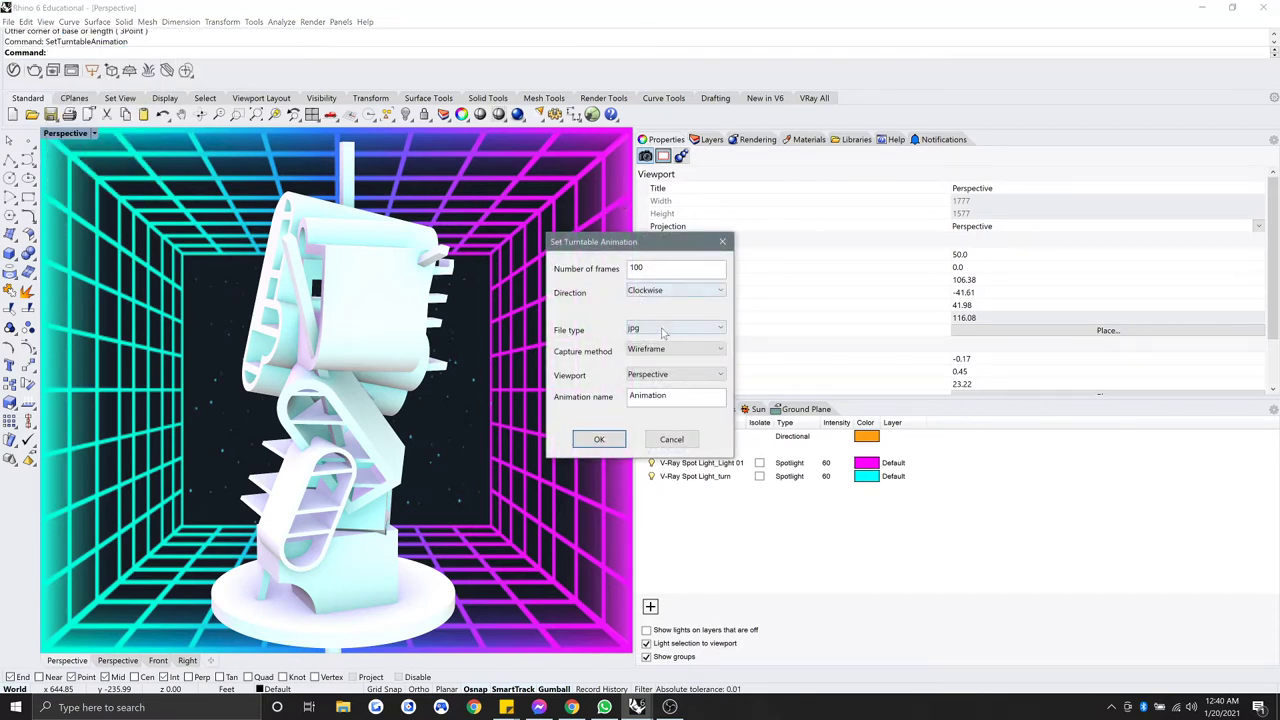
pyautogui.doubleClick(640, 268)
pyautogui.write('3')
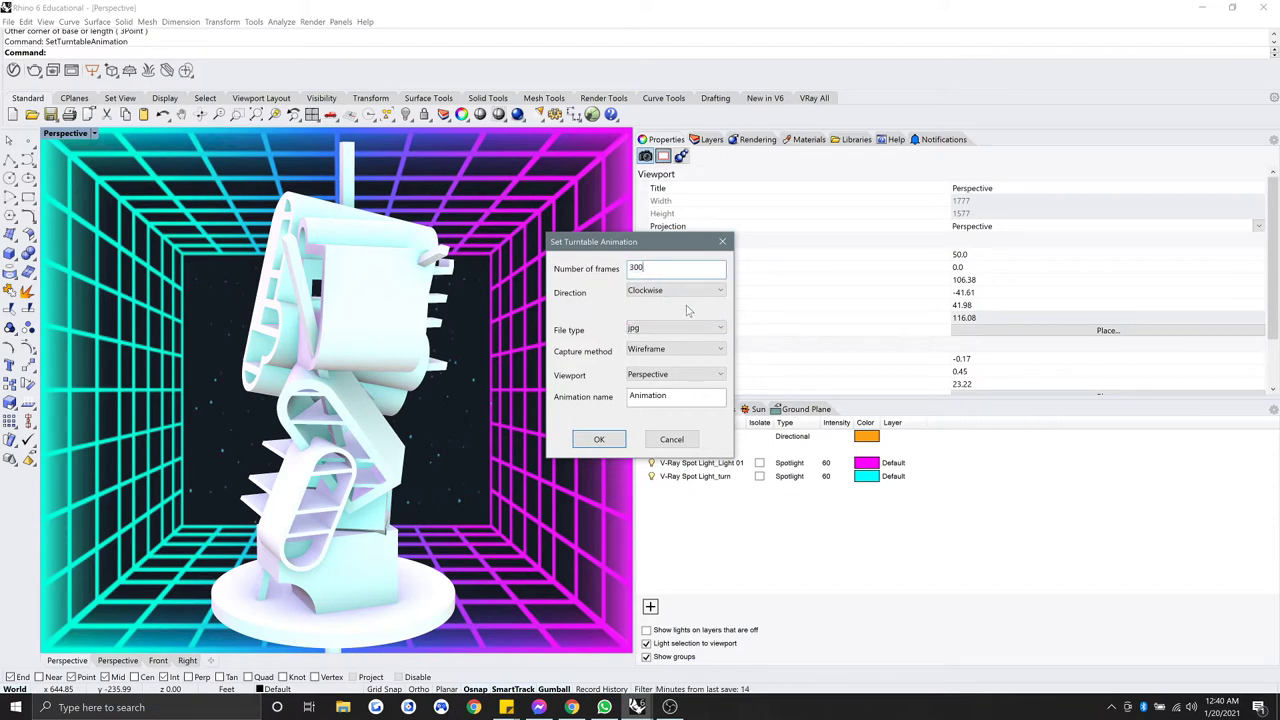
pyautogui.press('Tab')
pyautogui.hotkey('ctrl', 'a')
pyautogui.click(645, 268)
# Step: Choose RenderedViewport capture and name the animation FinalTutorial_VaporWaveTurntable
pyautogui.click(660, 352)
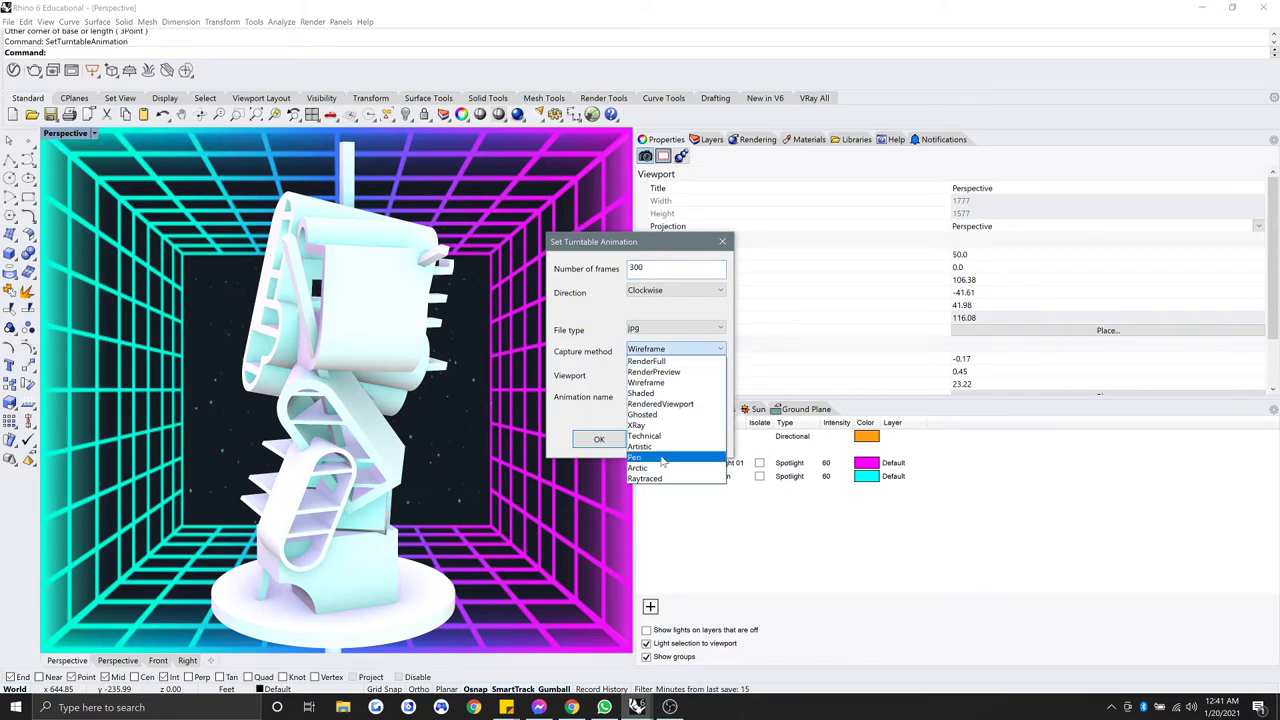
pyautogui.click(662, 403)
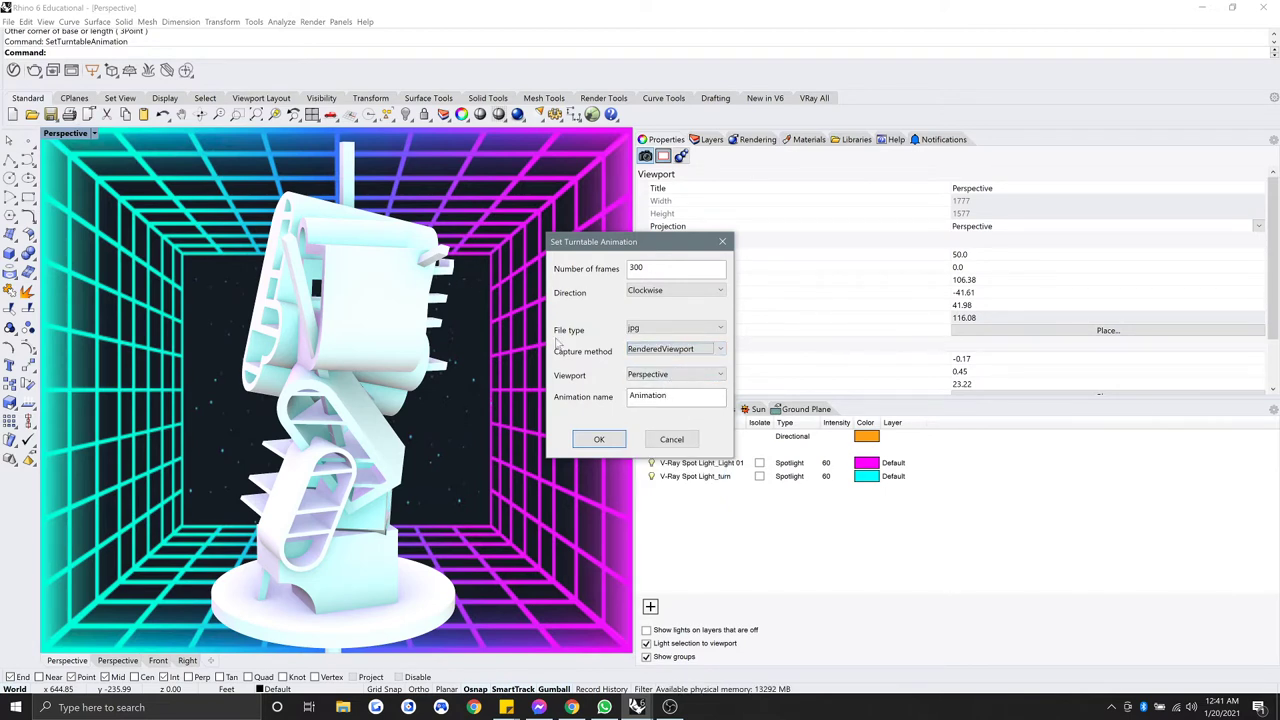
pyautogui.press('Tab')
pyautogui.press('Tab')
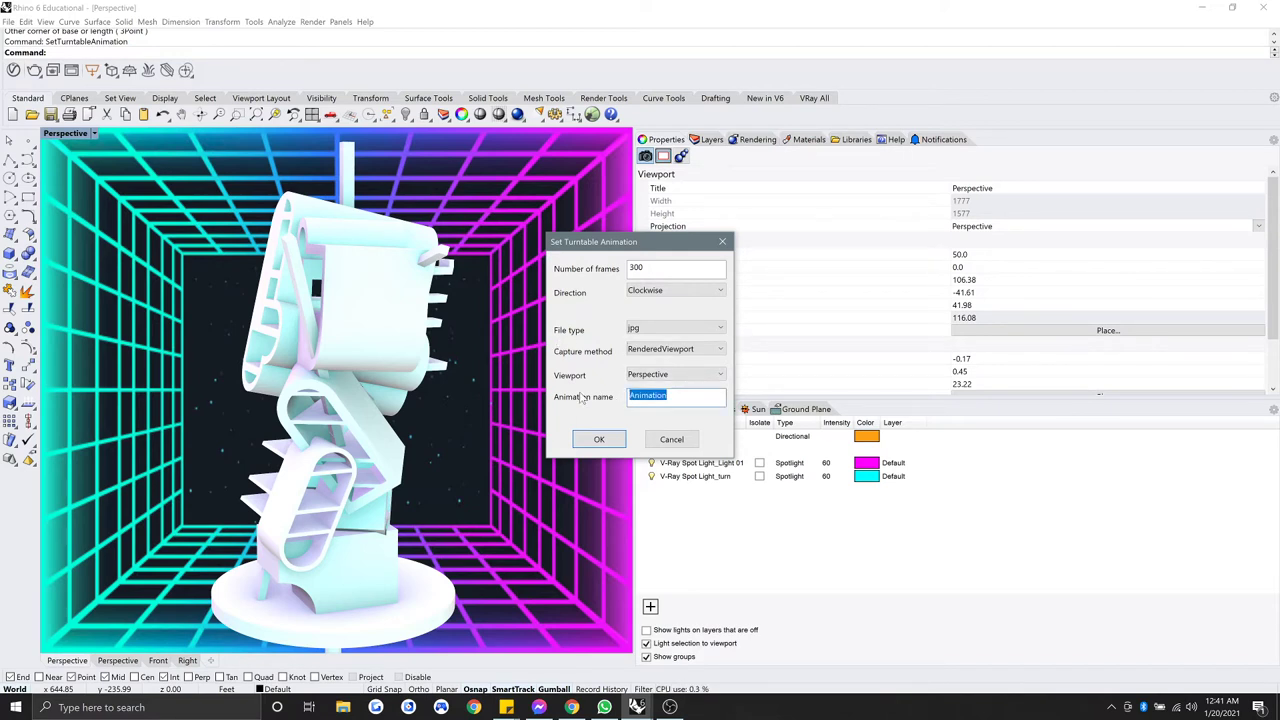
pyautogui.write('FinalTutorial_Vapo')
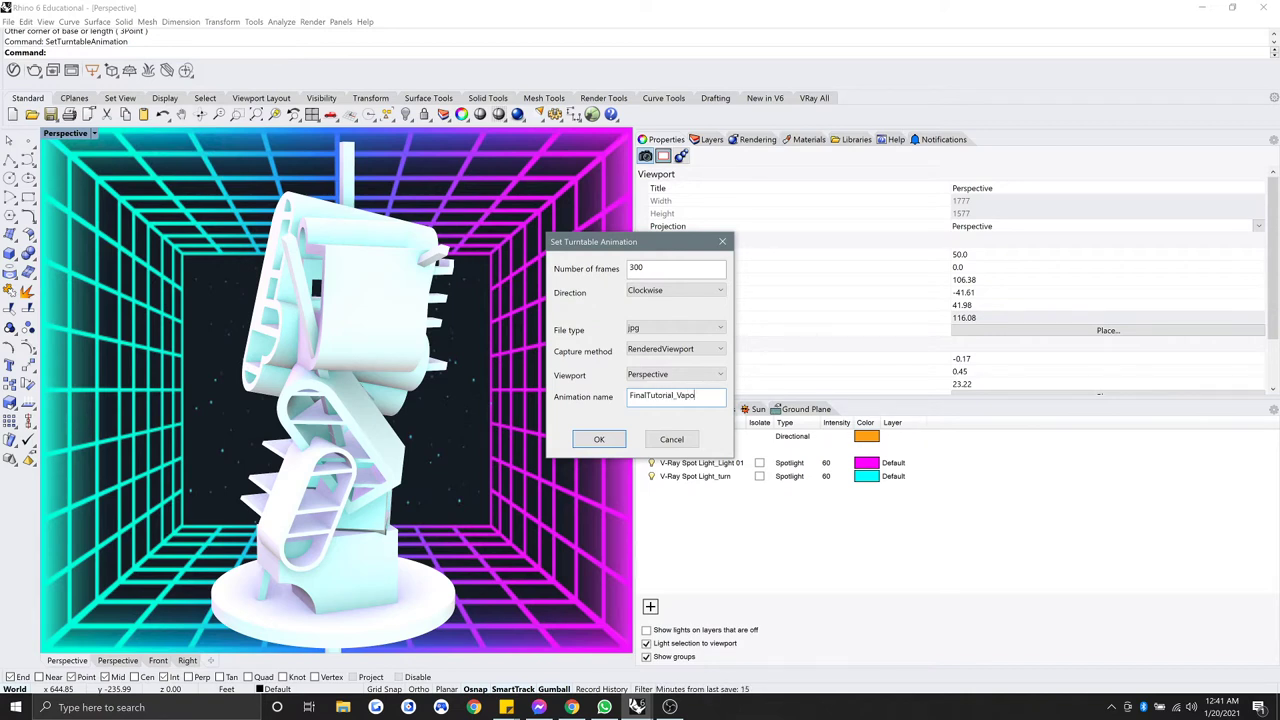
pyautogui.write('WaveTurnt')
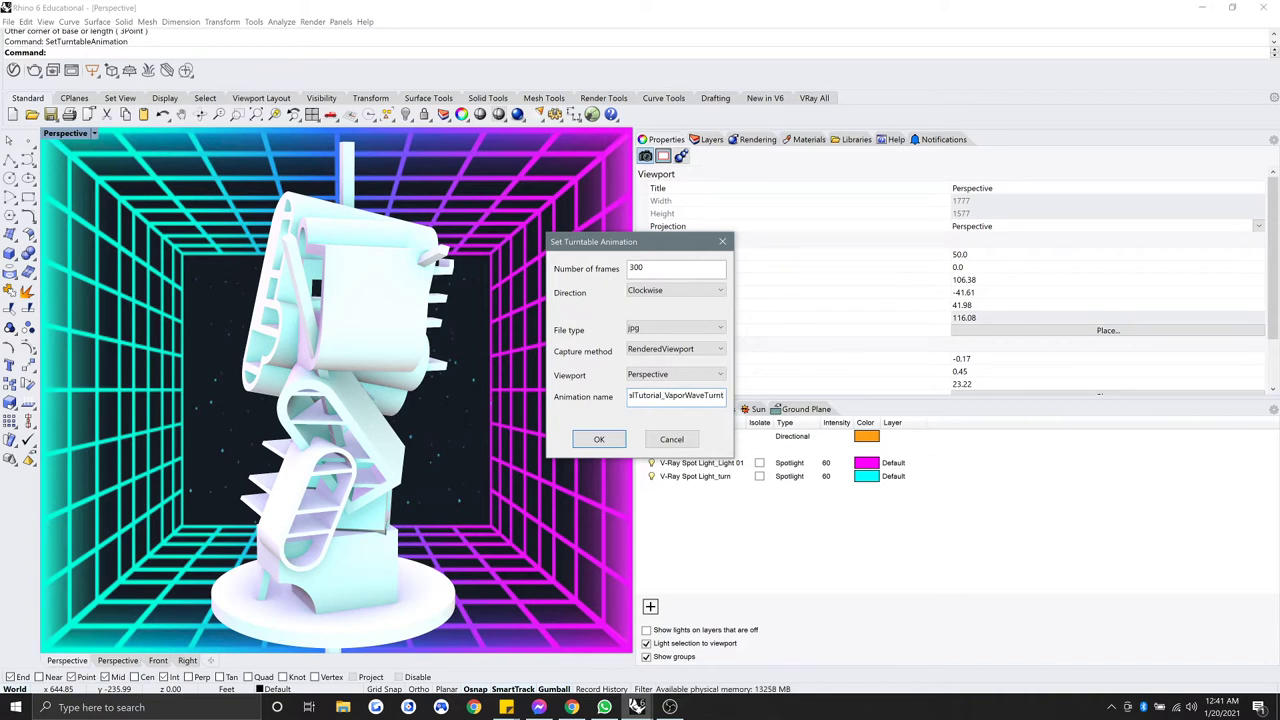
pyautogui.write('able')
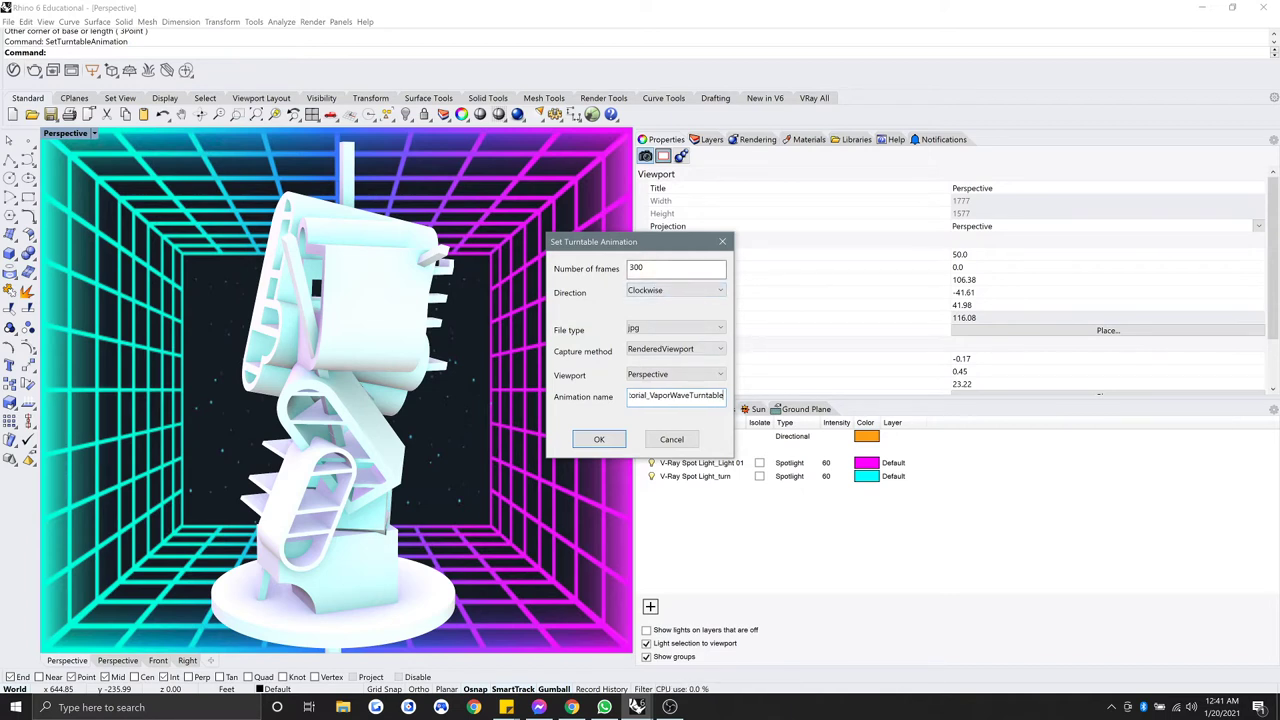
# Step: Confirm the turntable animation settings and start RecordAnimation
pyautogui.click(600, 440)
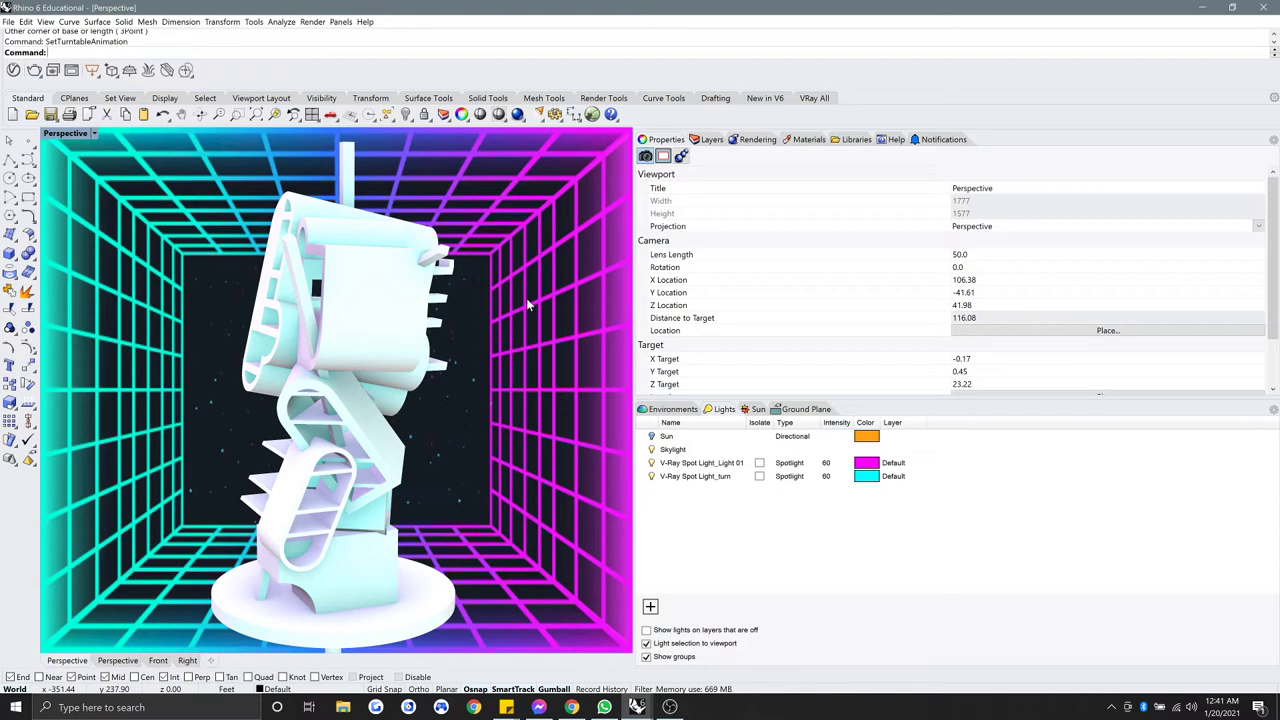
pyautogui.write('RecordAnimation')
pyautogui.press('Return')
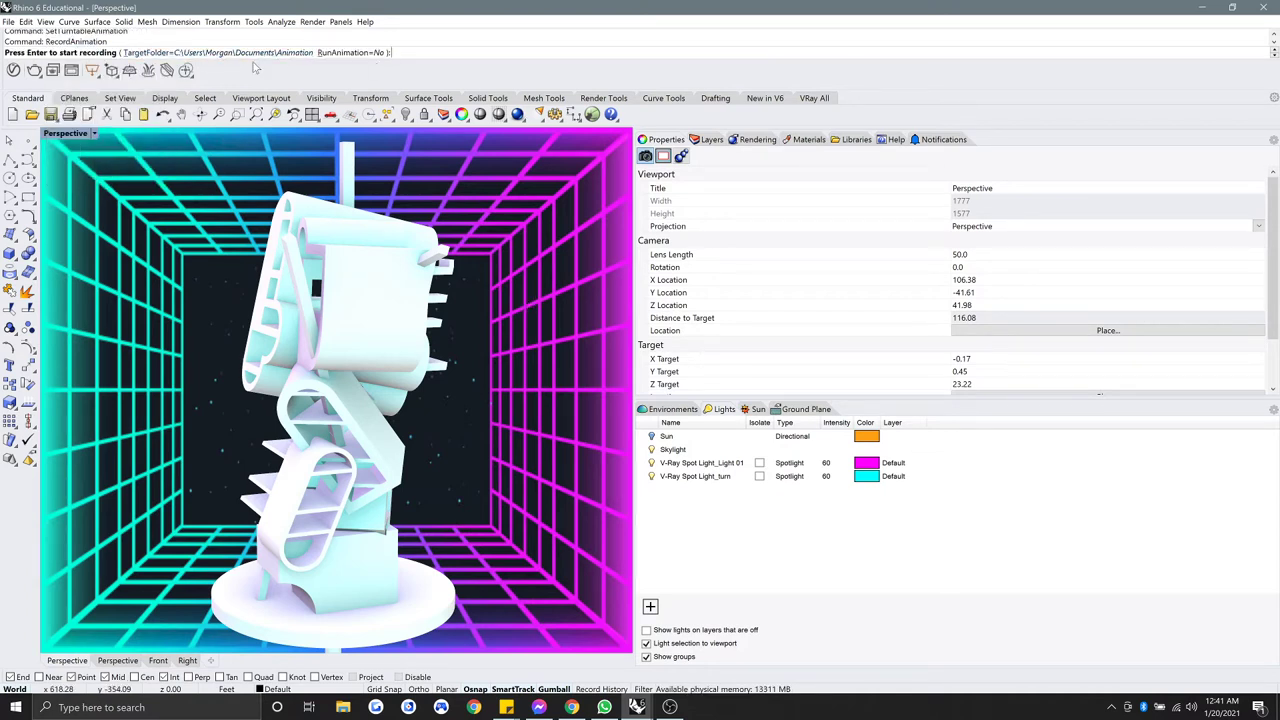
# Step: Browse to the Desktop folder holding AnimationTest as the frames' location
pyautogui.click(219, 53)
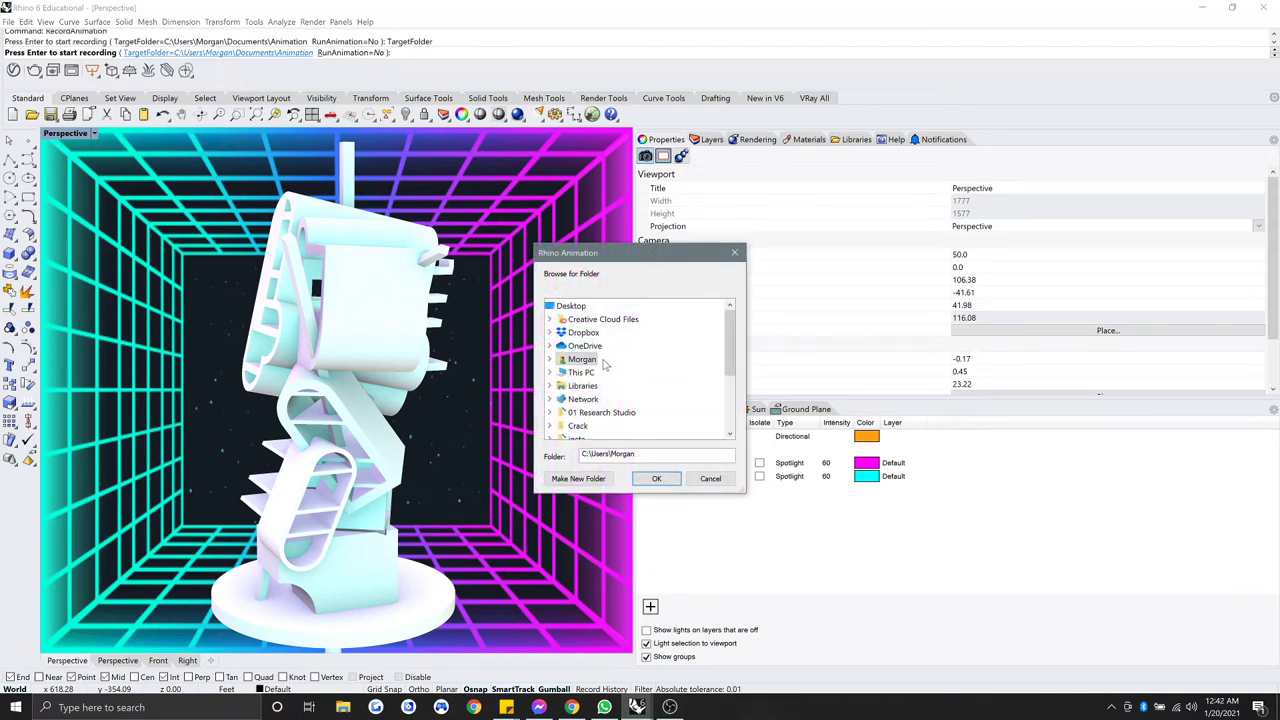
pyautogui.scroll(-1, 606, 397)
pyautogui.scroll(-2, 606, 397)
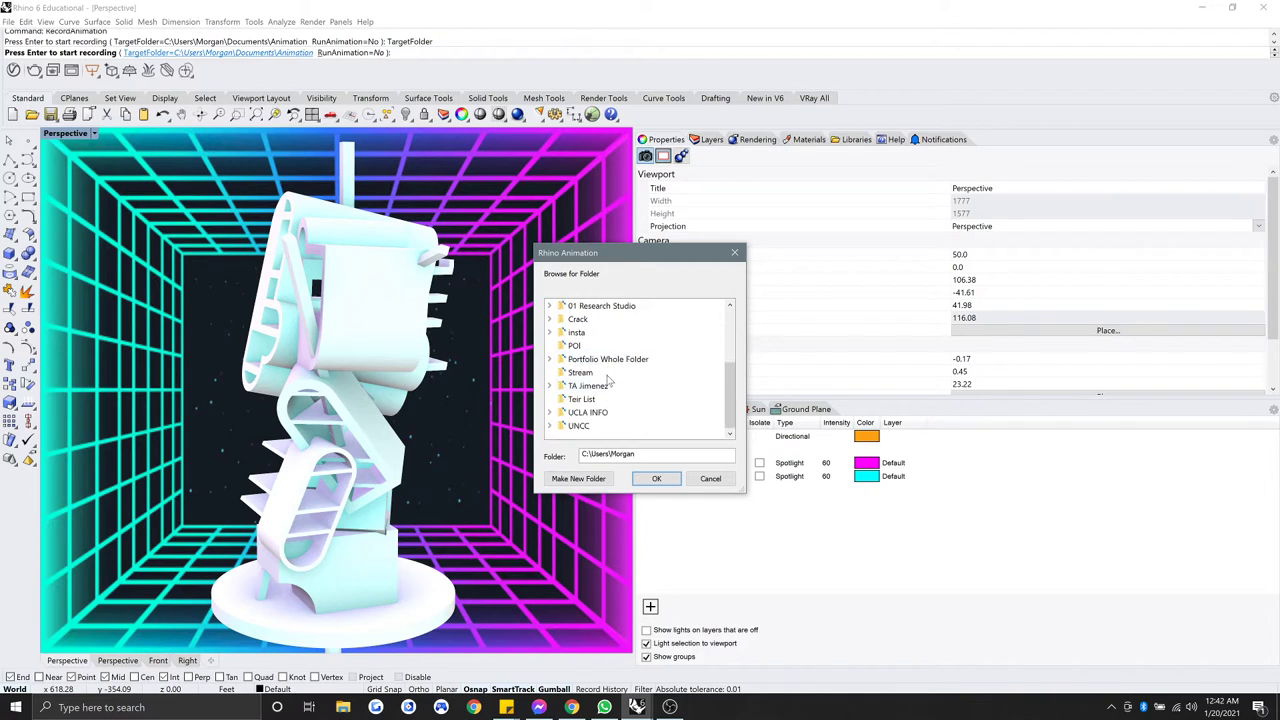
pyautogui.click(549, 386)
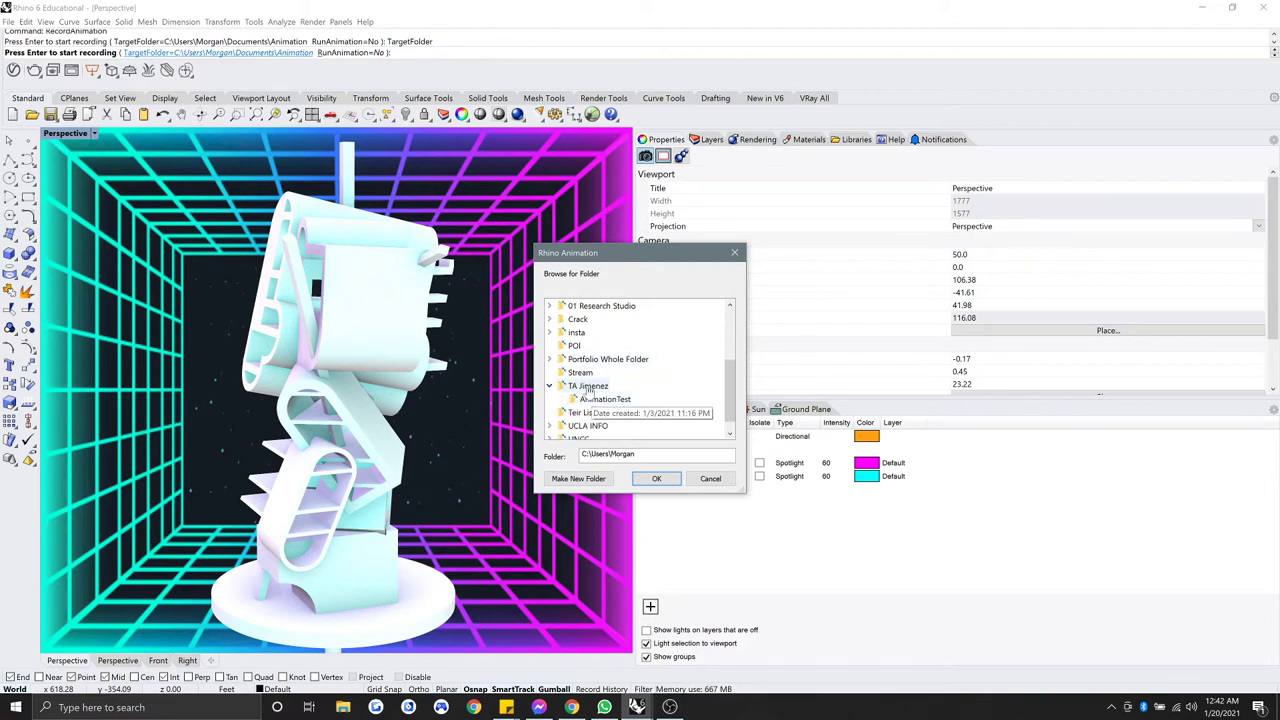
pyautogui.click(588, 386)
# Step: Create an 'Animation Final' target folder, set RunAnimation=Yes, and start recording
pyautogui.click(594, 480)
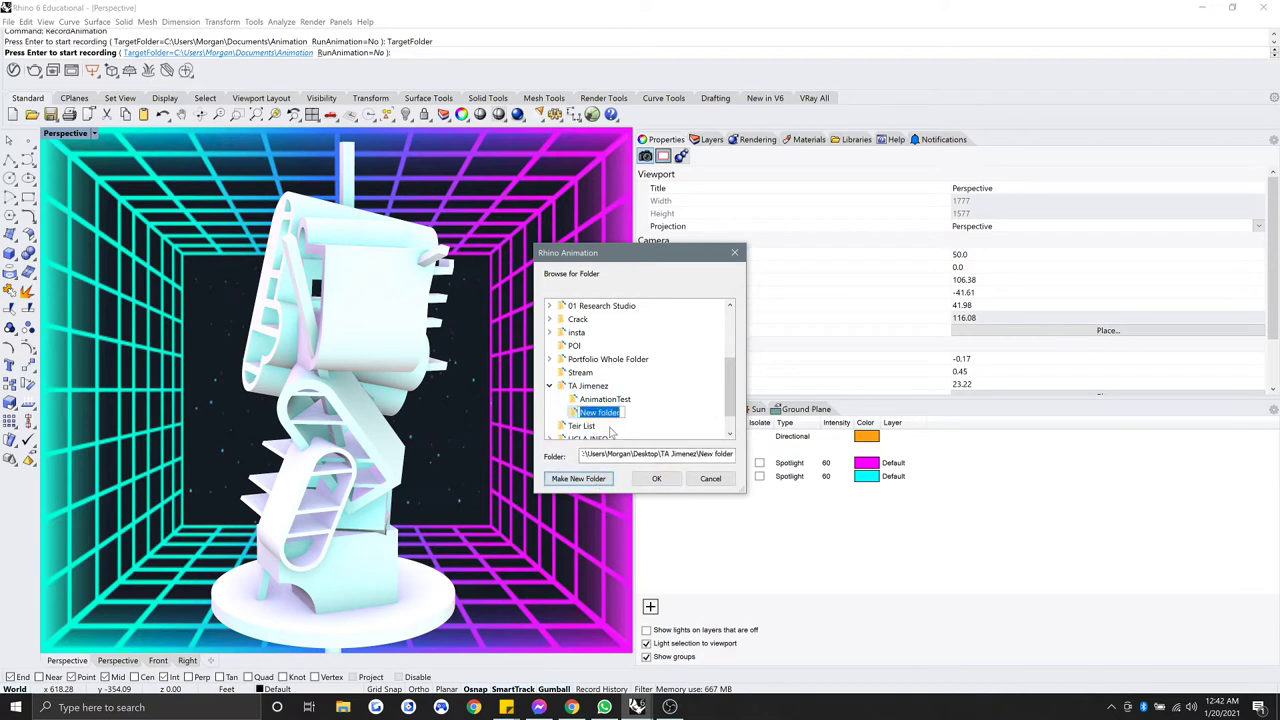
pyautogui.write('Animation Final')
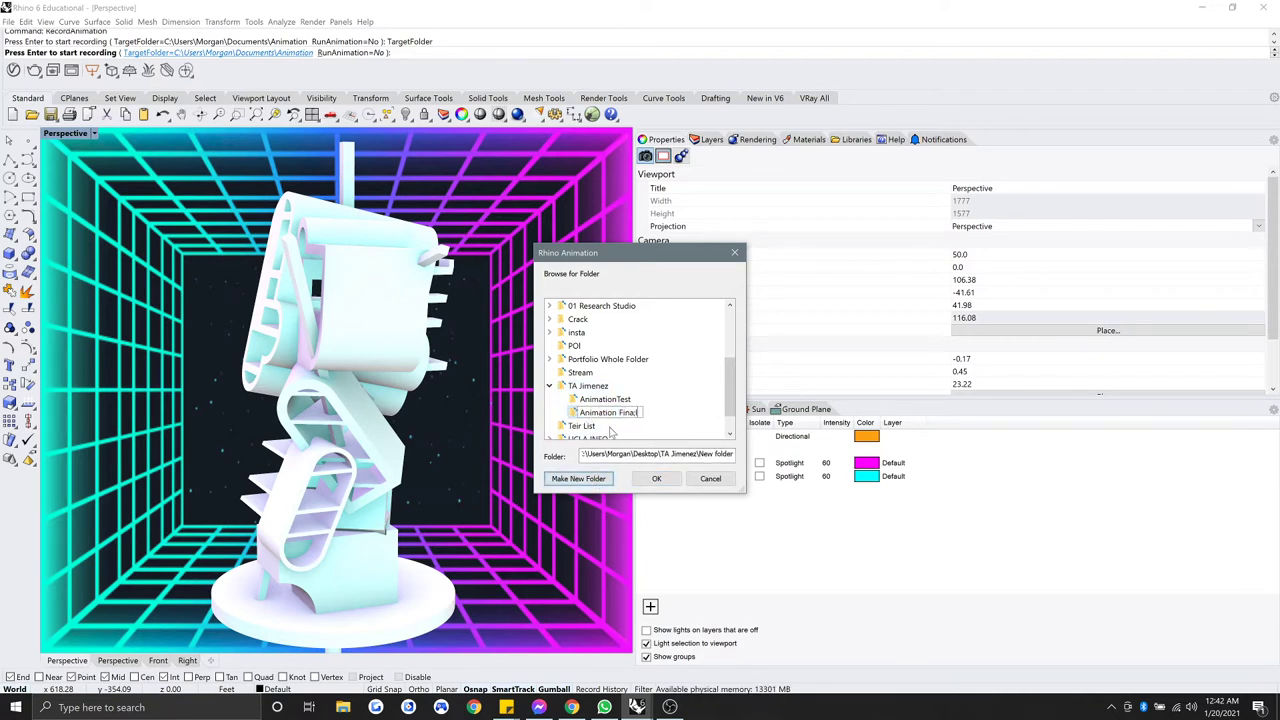
pyautogui.press('BackSpace')
pyautogui.write('l')
pyautogui.press('Return')
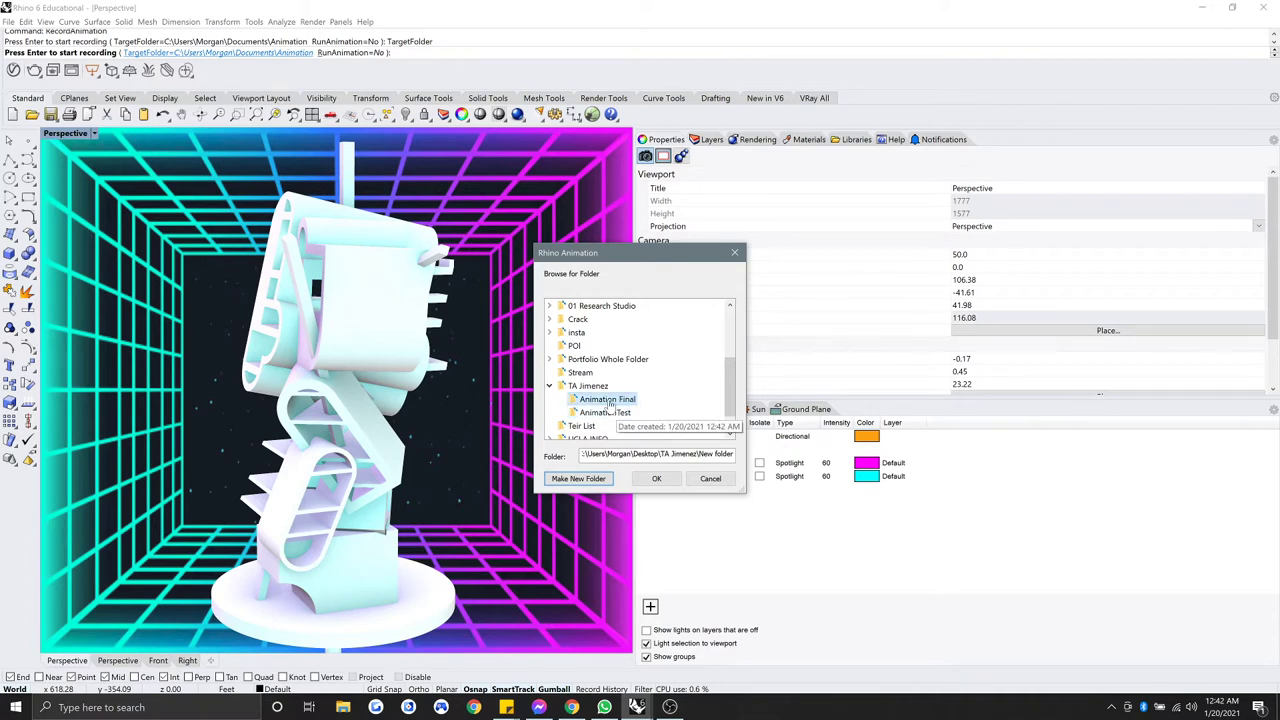
pyautogui.click(596, 387)
pyautogui.click(600, 398)
pyautogui.click(656, 478)
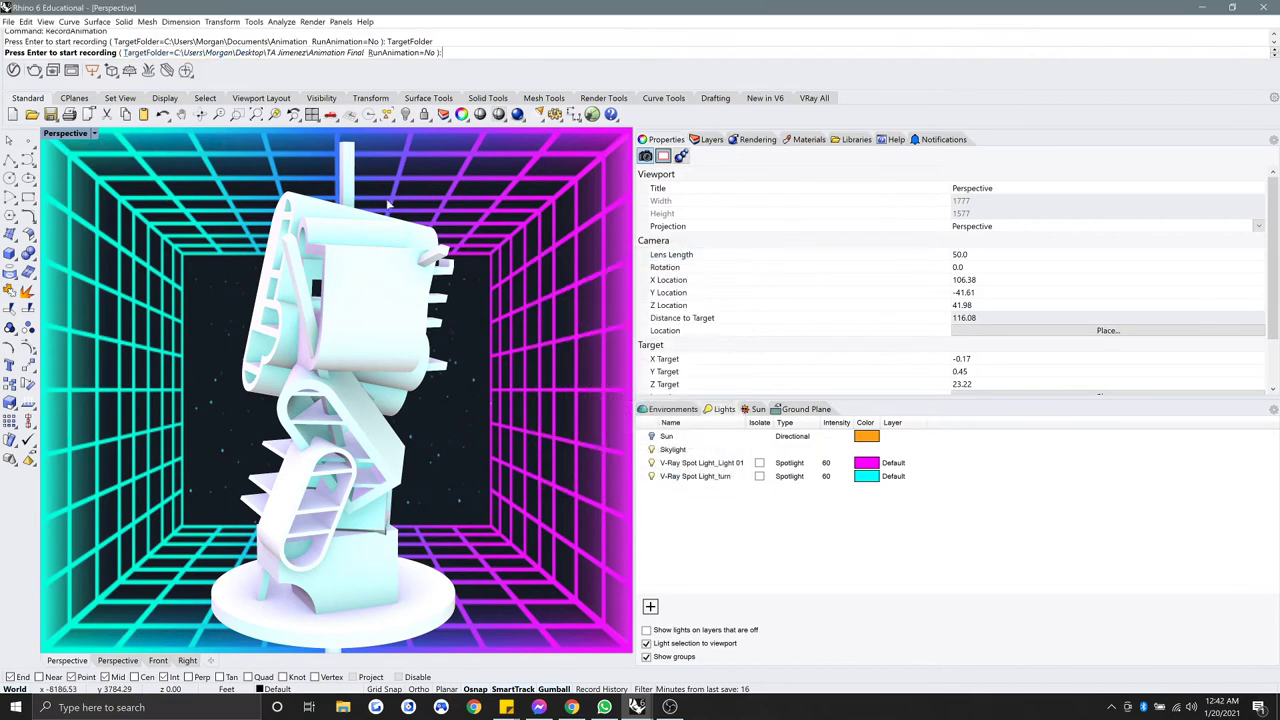
pyautogui.click(395, 55)
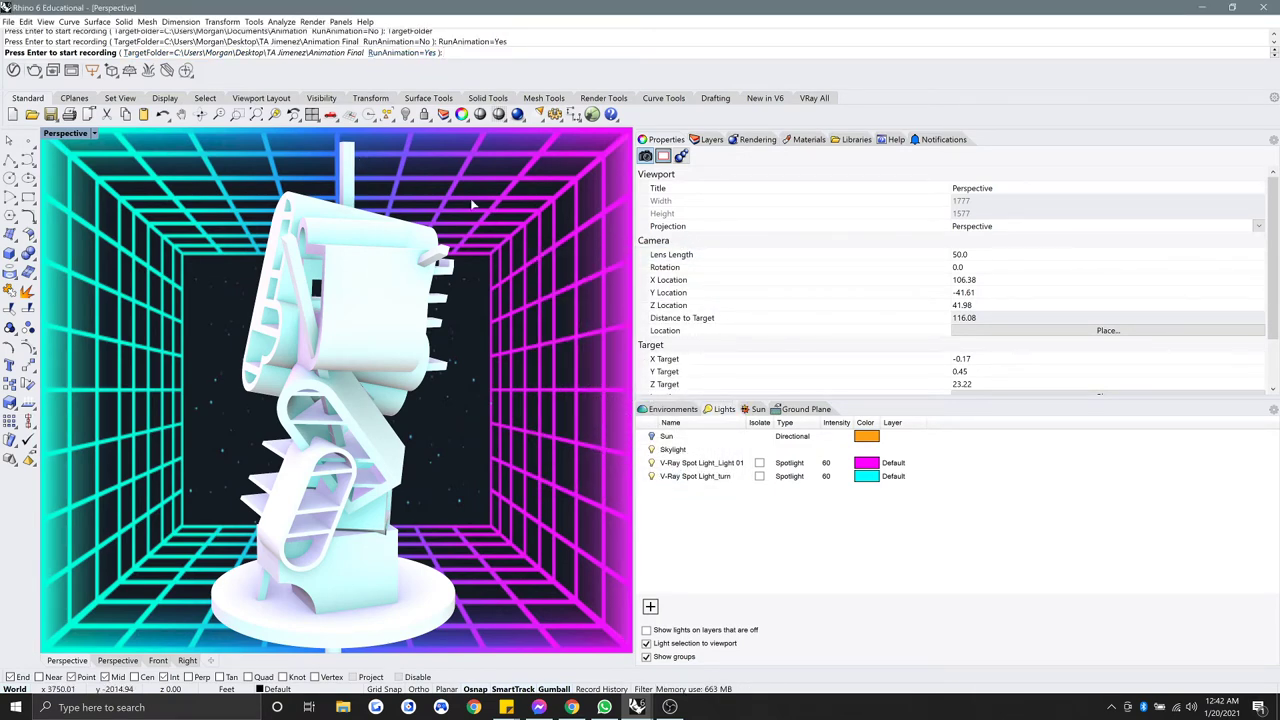
pyautogui.press('Return')
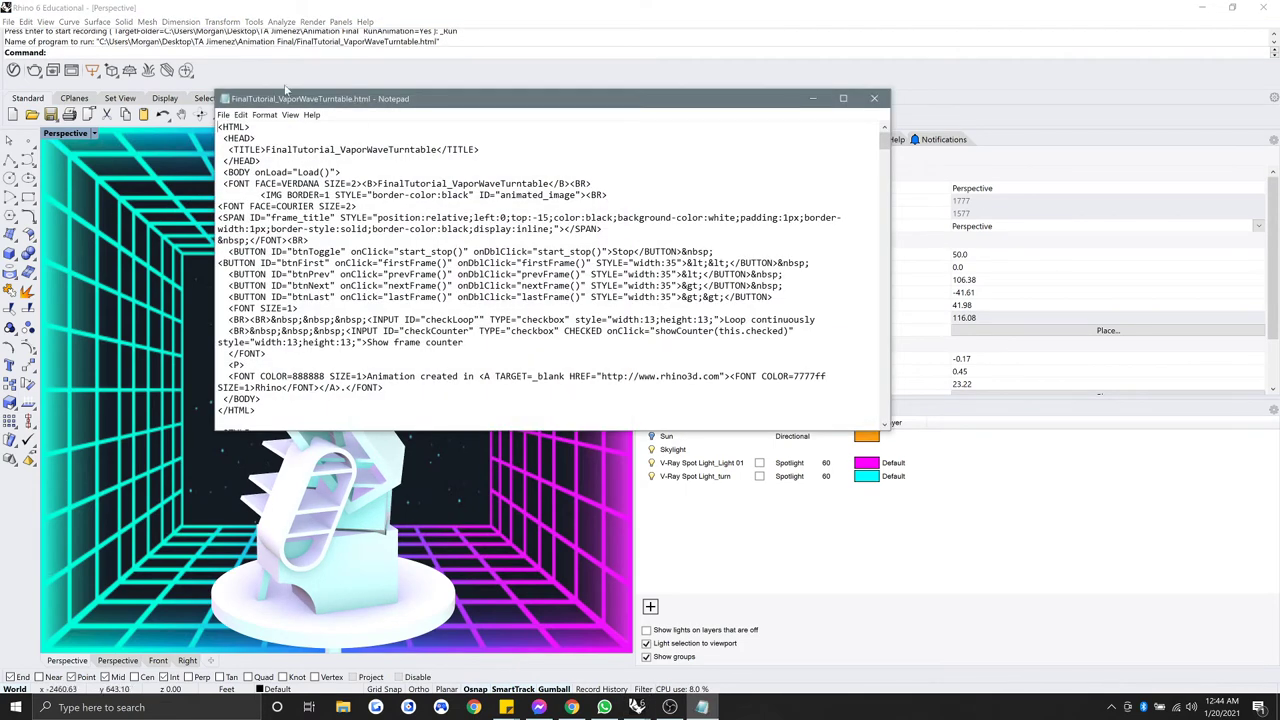
# Step: Review the frame image list in the generated HTML file, then close Notepad
pyautogui.moveTo(302, 194); pyautogui.dragTo(390, 150)
pyautogui.click(390, 150)
pyautogui.scroll(5, 390, 150)
pyautogui.moveTo(428, 183); pyautogui.dragTo(500, 440)
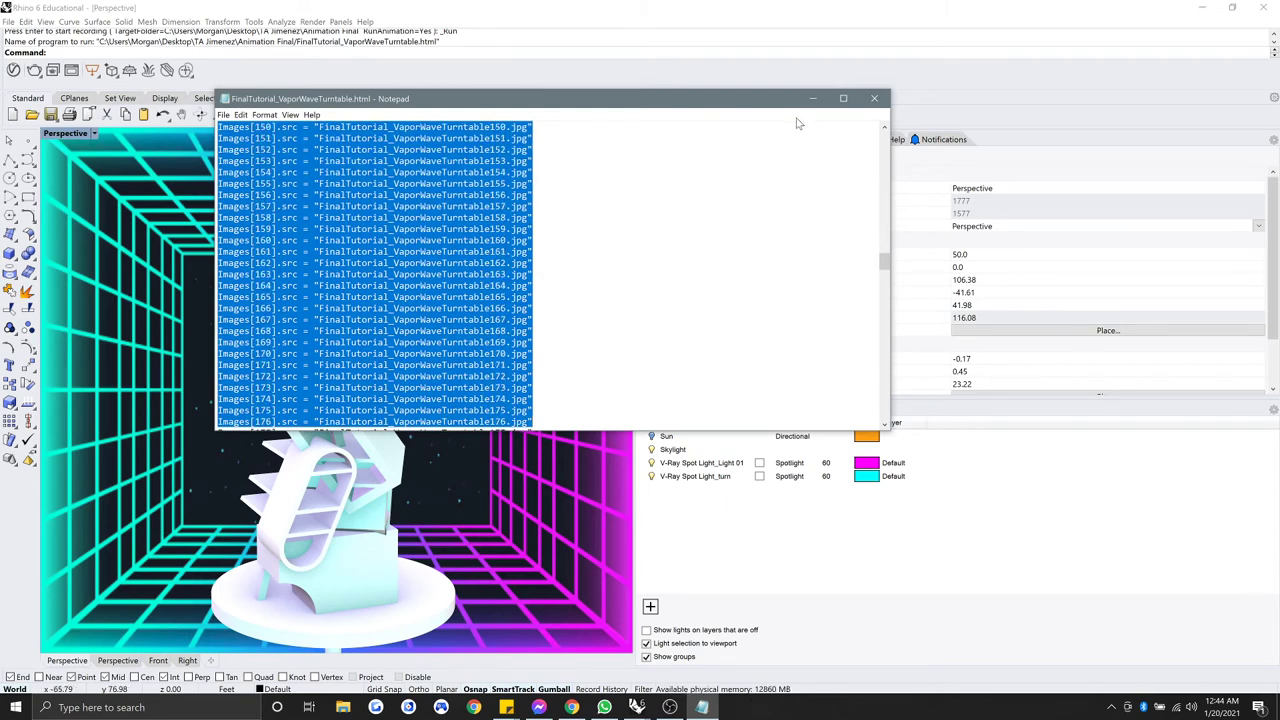
pyautogui.click(500, 420)
pyautogui.click(874, 98)
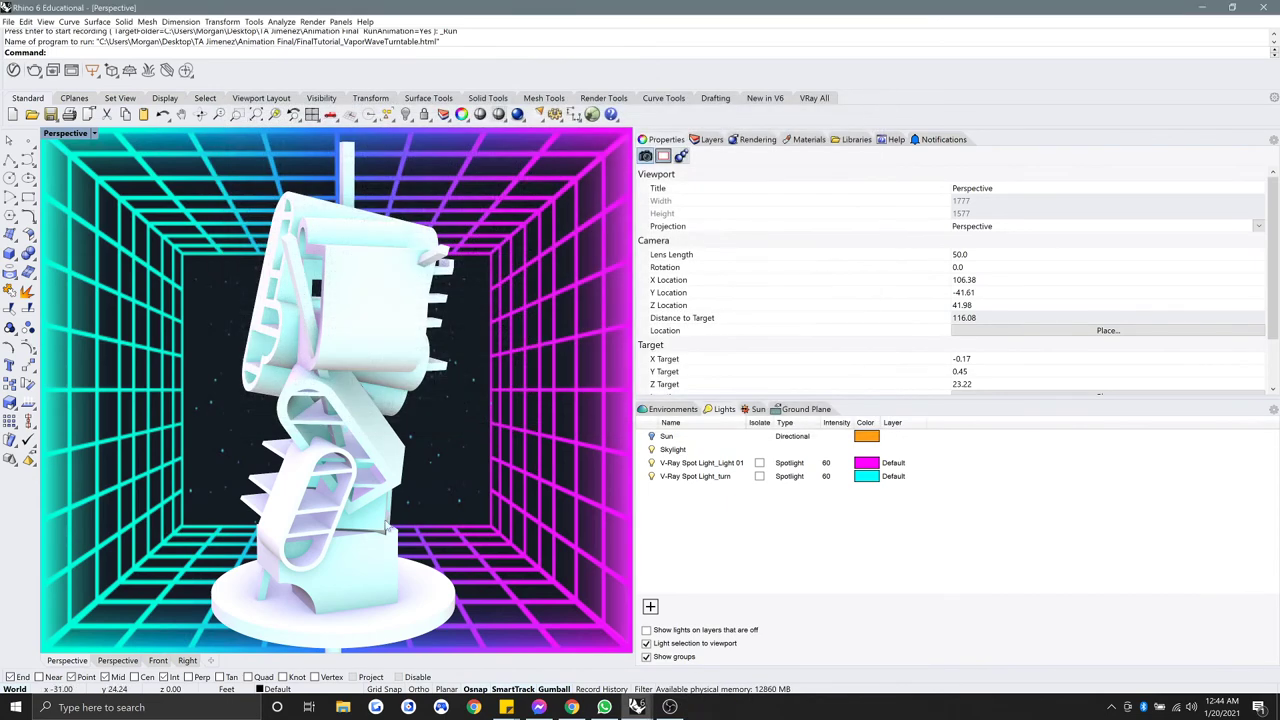
# Step: Launch Adobe Premiere Pro 2020 from the Start menu tiles
pyautogui.press('super')
pyautogui.scroll(-5, 338, 530)
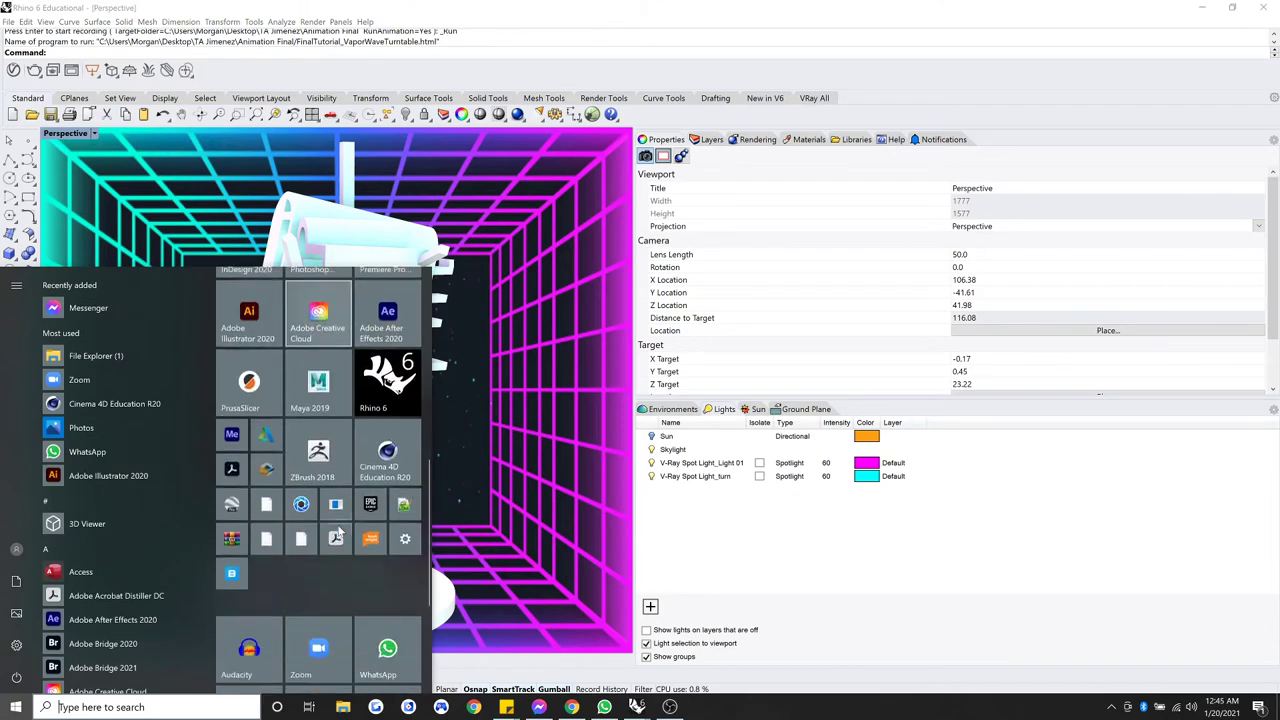
pyautogui.scroll(2, 338, 530)
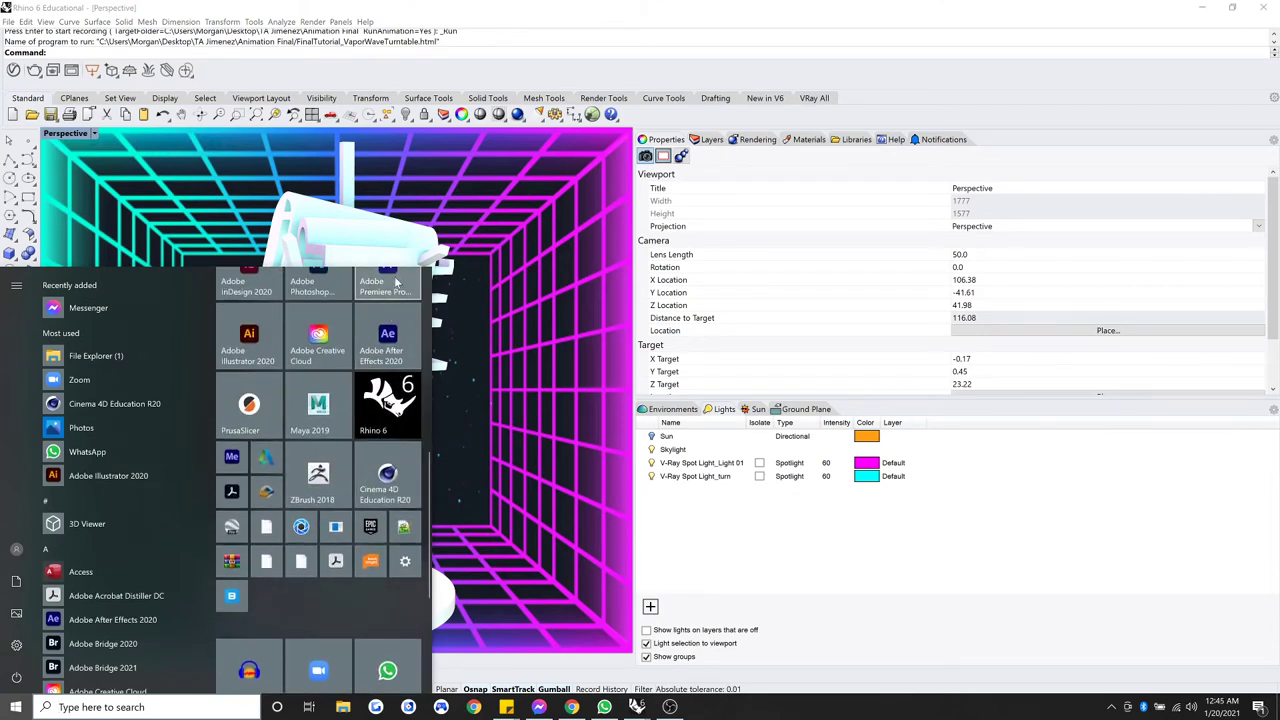
pyautogui.click(396, 283)
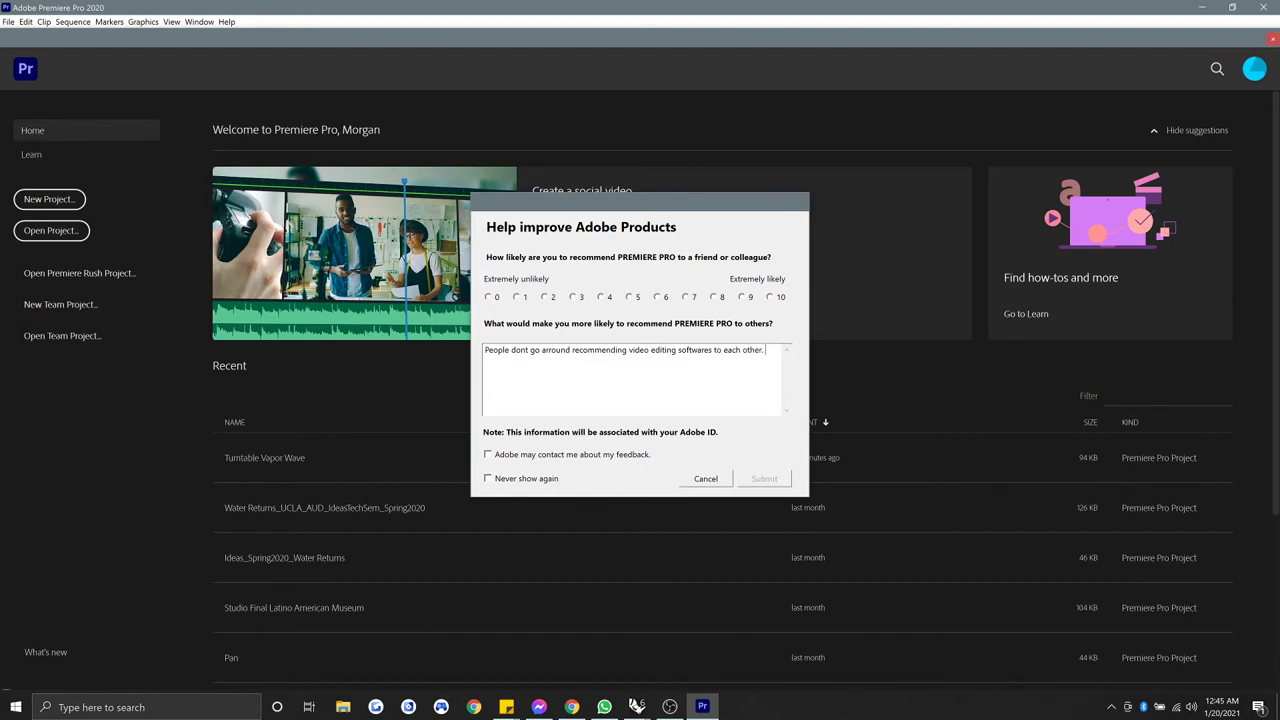
# Step: Submit the survey rated 3, create project TurnTableVaporWave, and widen the Source panel
pyautogui.click(573, 297)
pyautogui.click(763, 479)
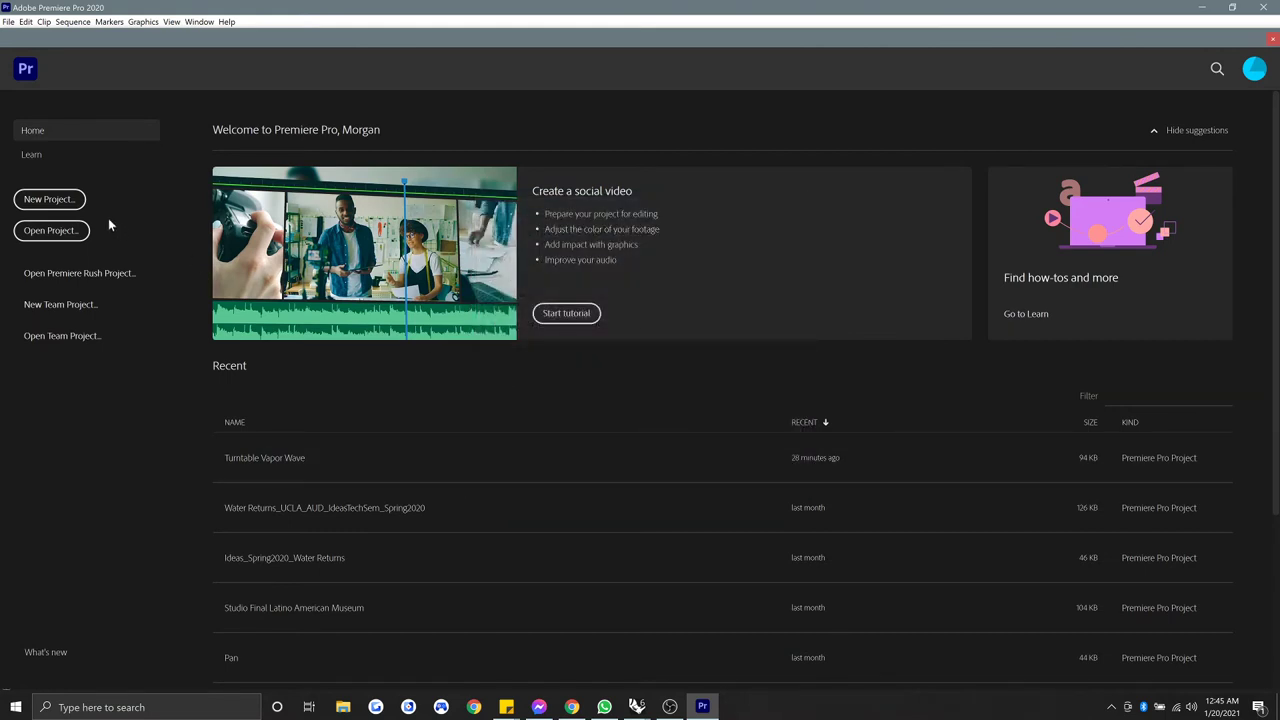
pyautogui.click(58, 200)
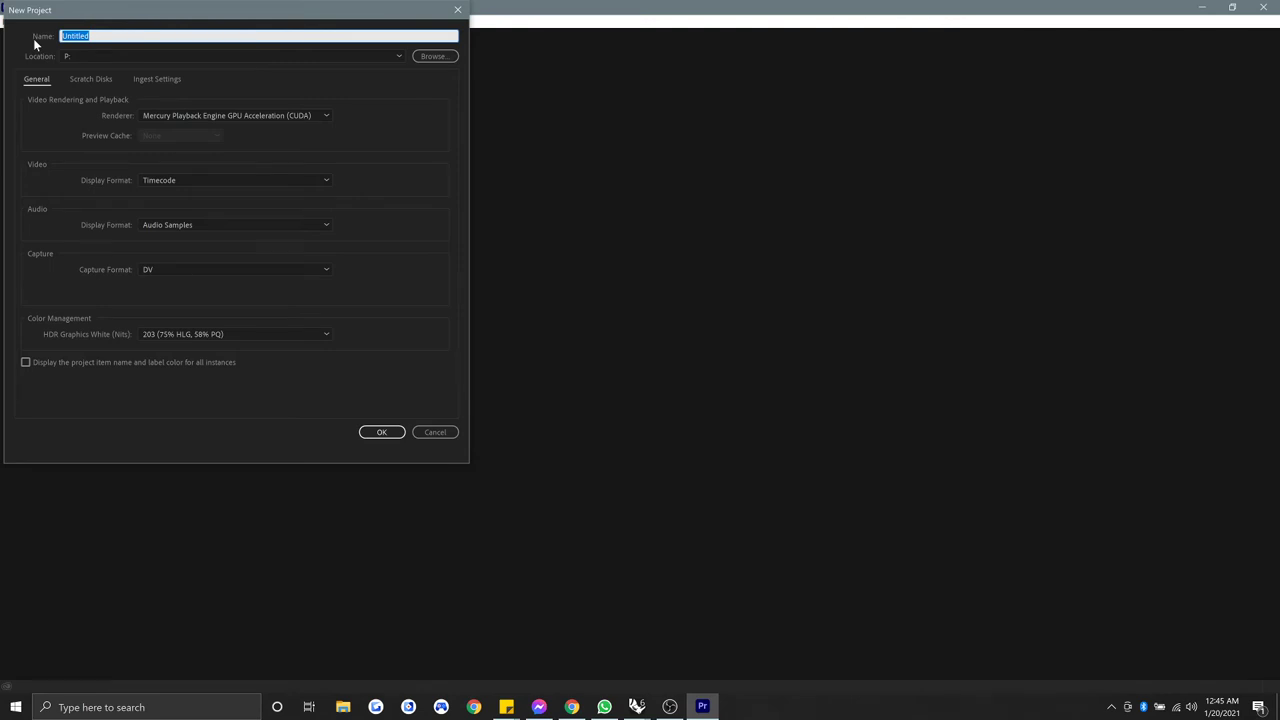
pyautogui.write('TurnTableVaporWave')
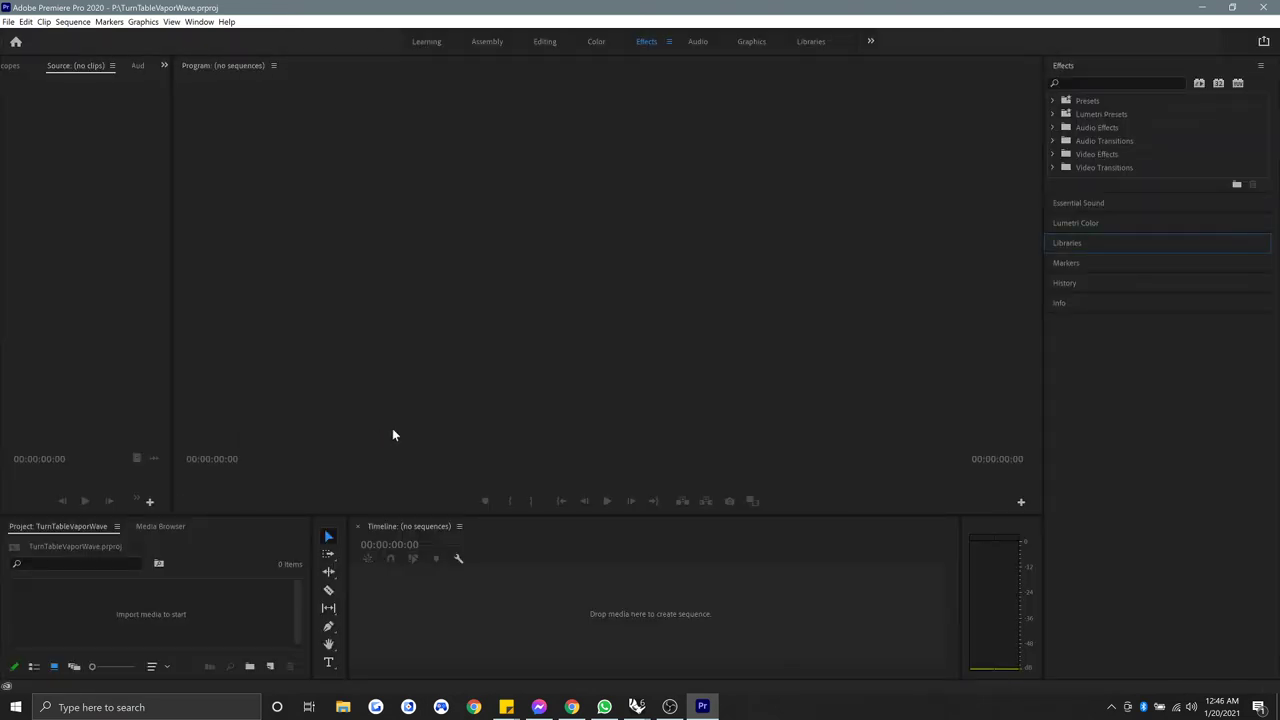
pyautogui.moveTo(171, 335); pyautogui.dragTo(276, 340)
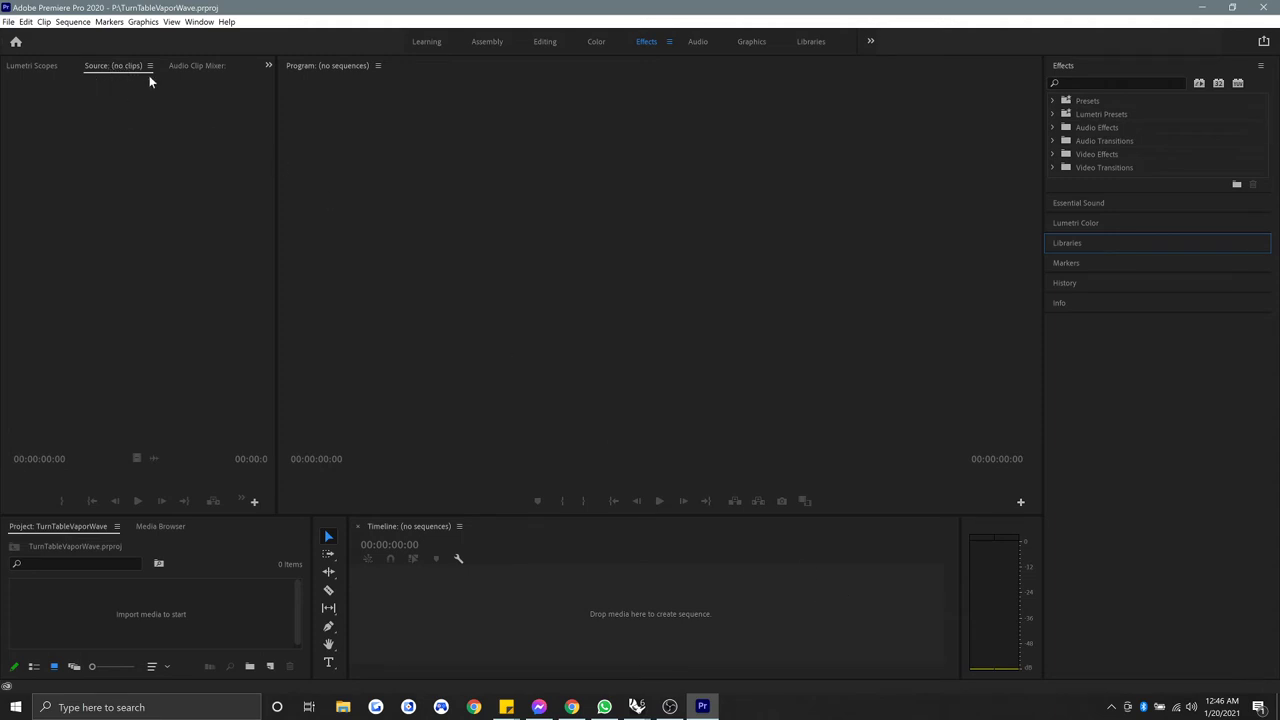
# Step: Import FinalTutorial_VaporWaveTurntable000.jpg from the Animation Final folder as an image sequence
pyautogui.click(8, 21)
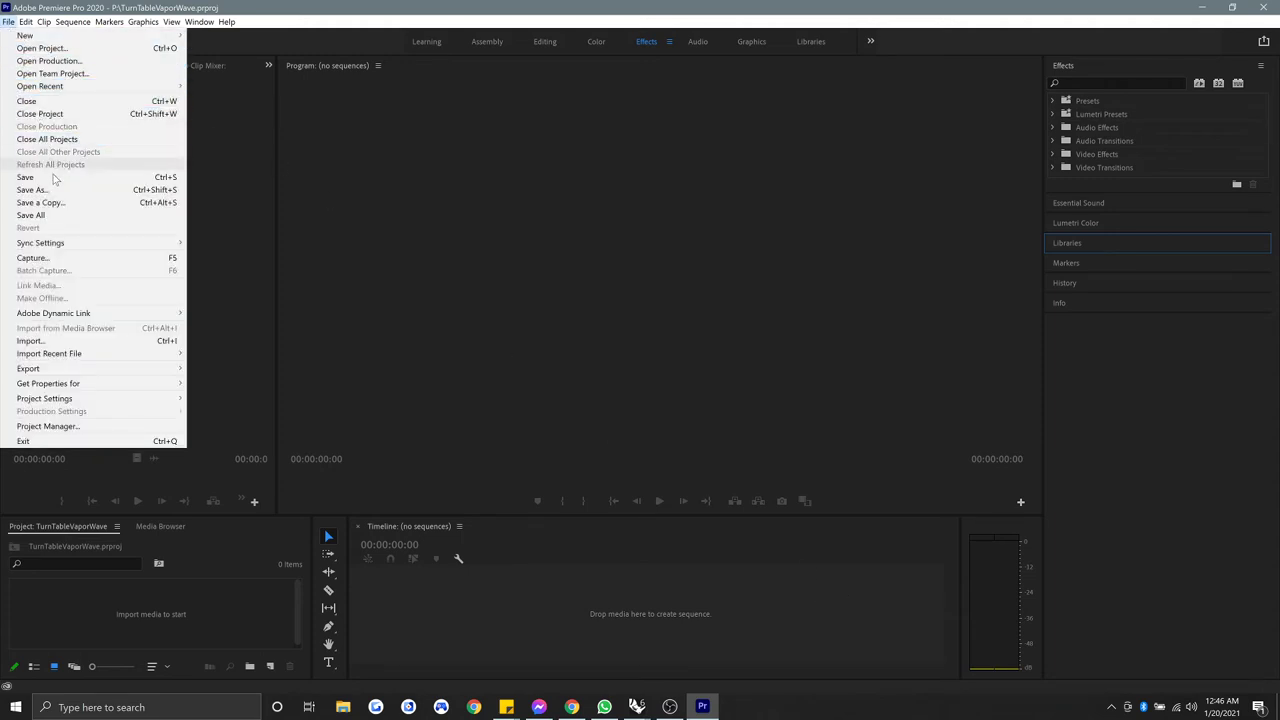
pyautogui.click(57, 336)
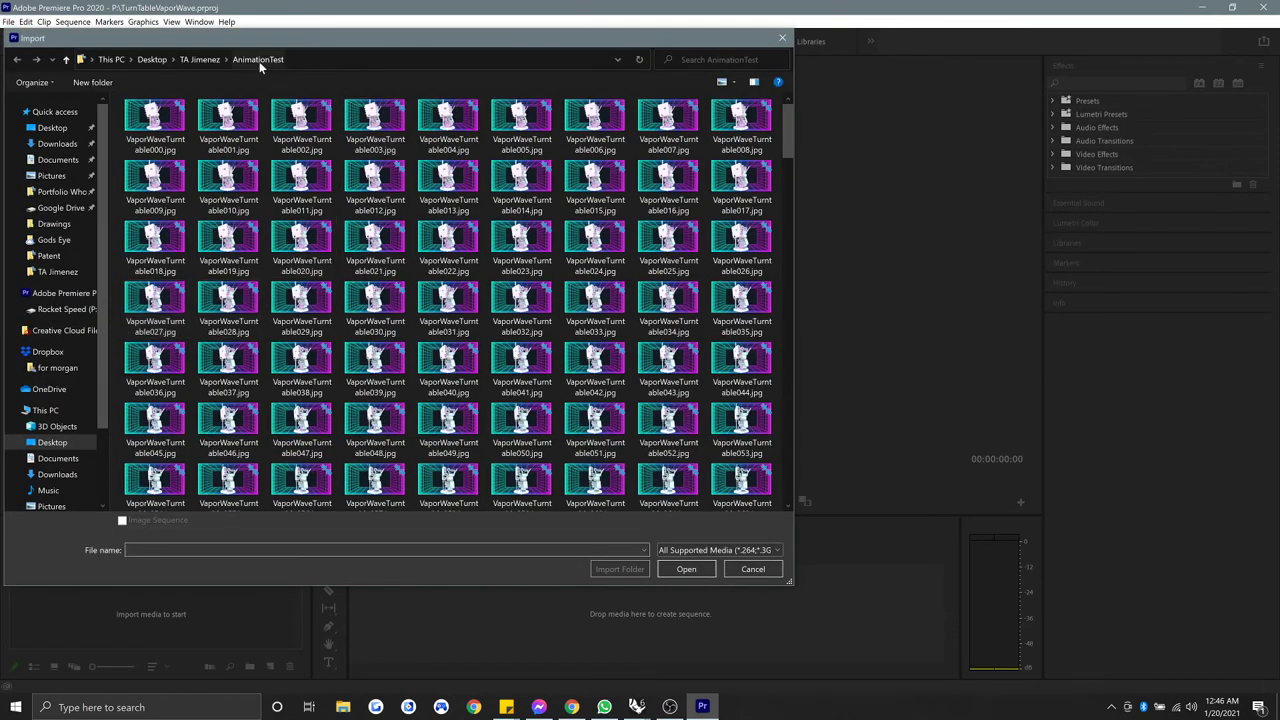
pyautogui.click(203, 60)
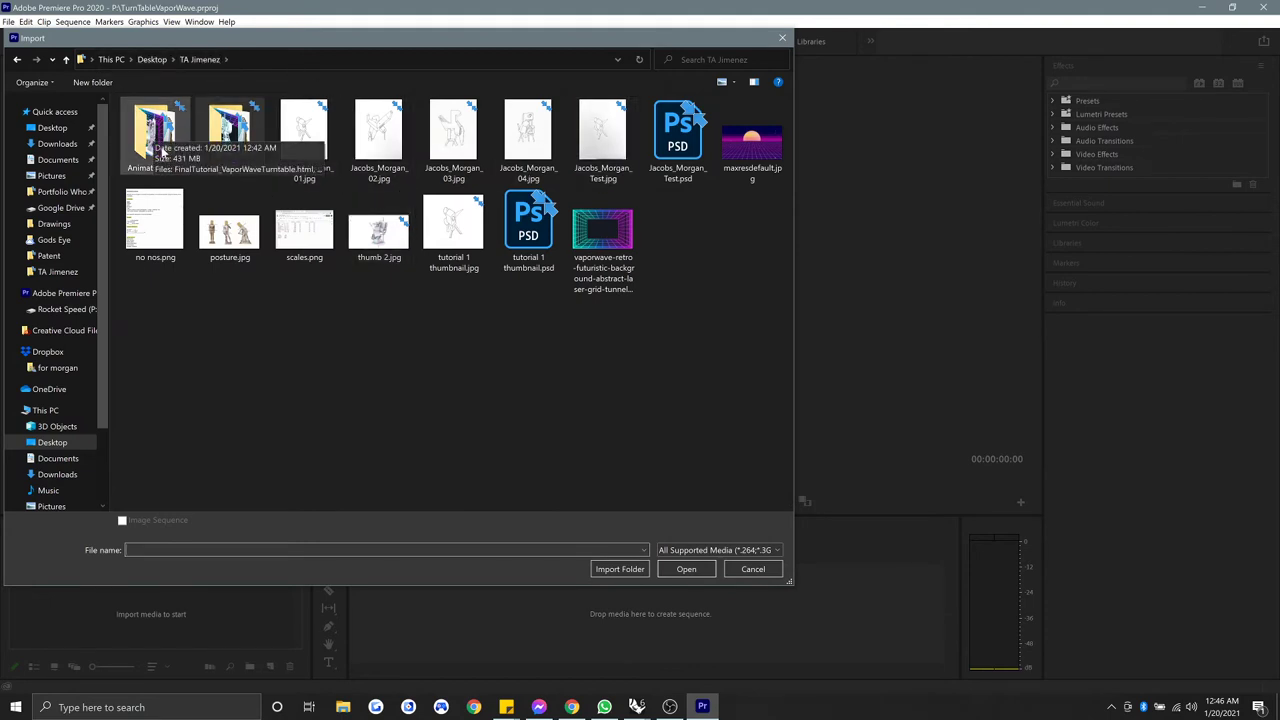
pyautogui.doubleClick(155, 121)
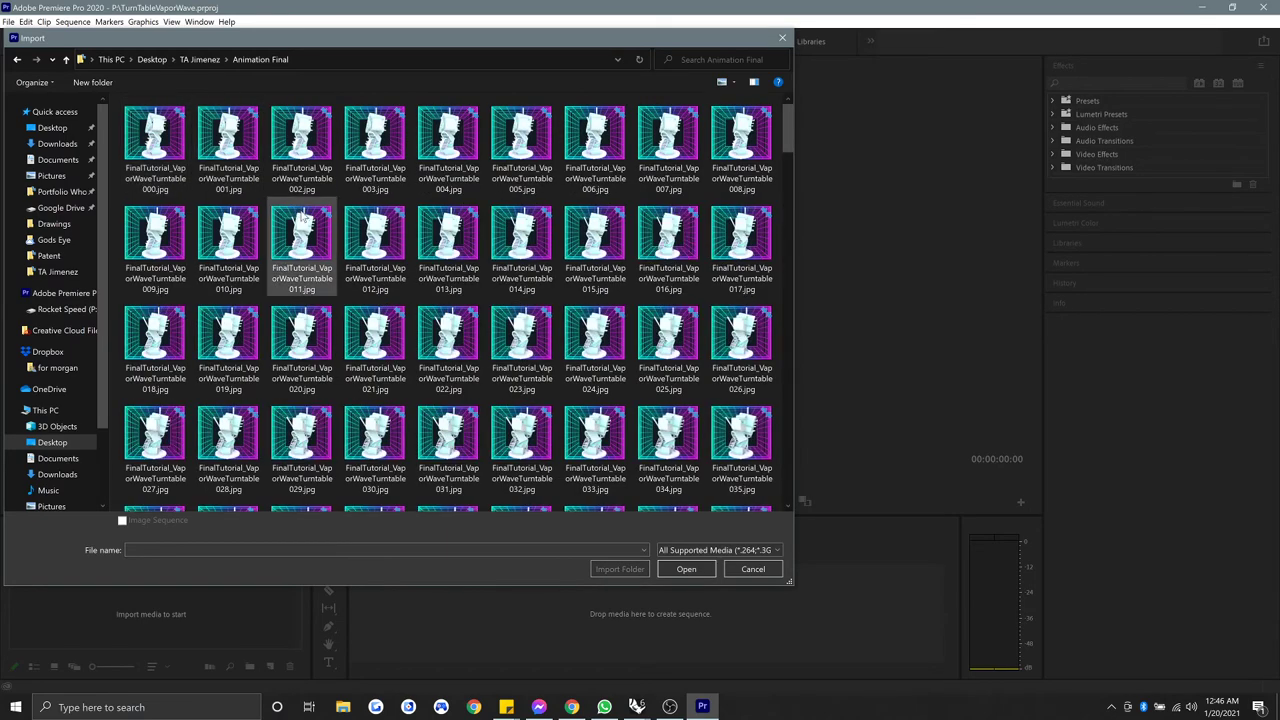
pyautogui.scroll(-10, 303, 215)
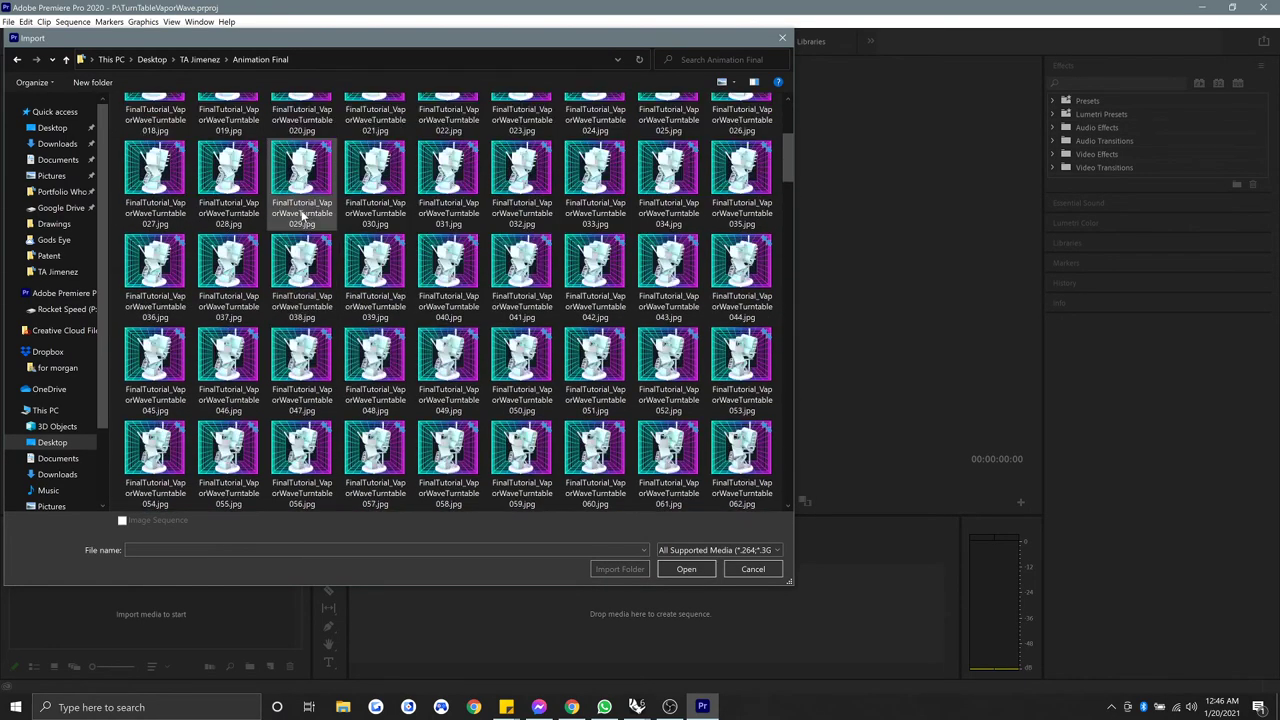
pyautogui.scroll(10, 303, 215)
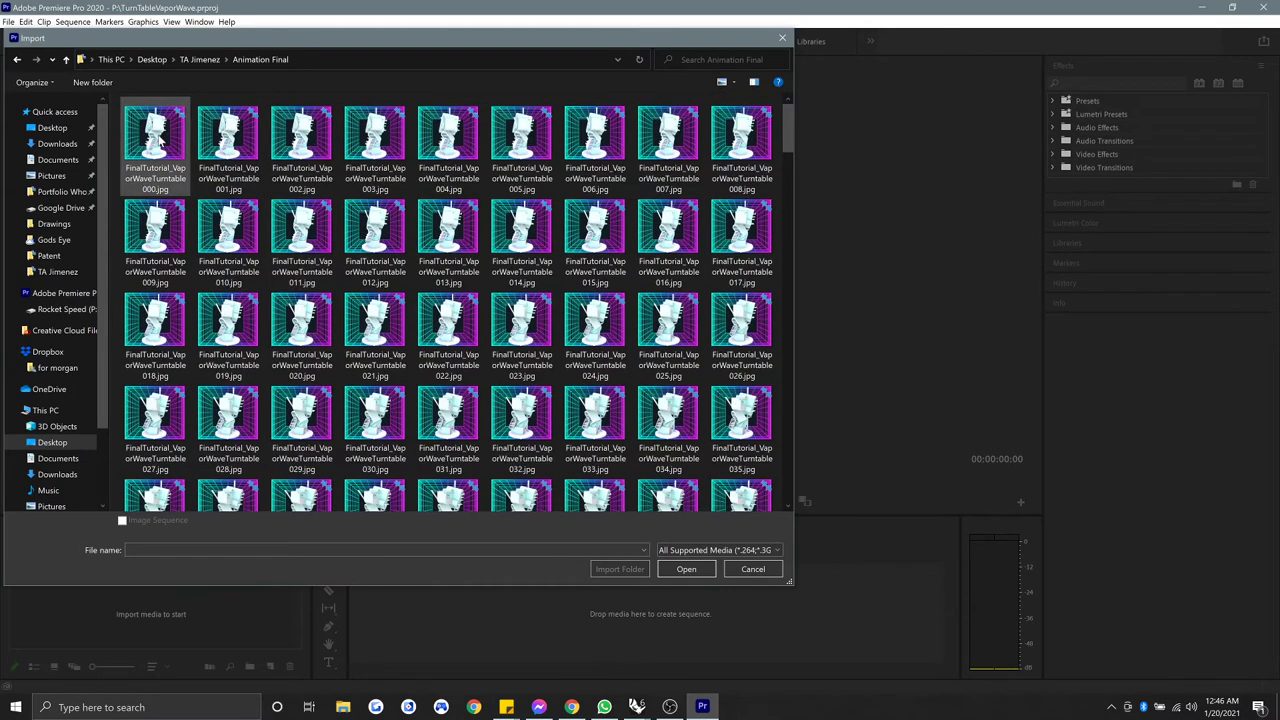
pyautogui.click(160, 140)
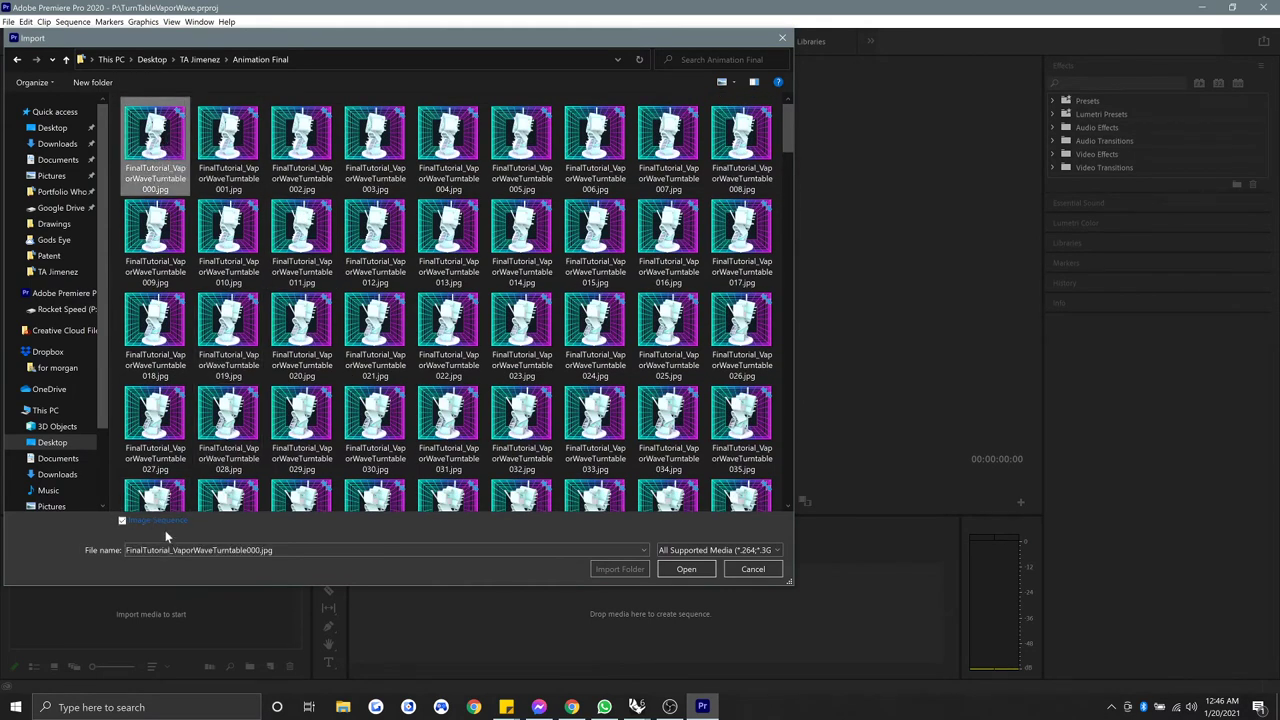
pyautogui.click(148, 520)
pyautogui.click(686, 568)
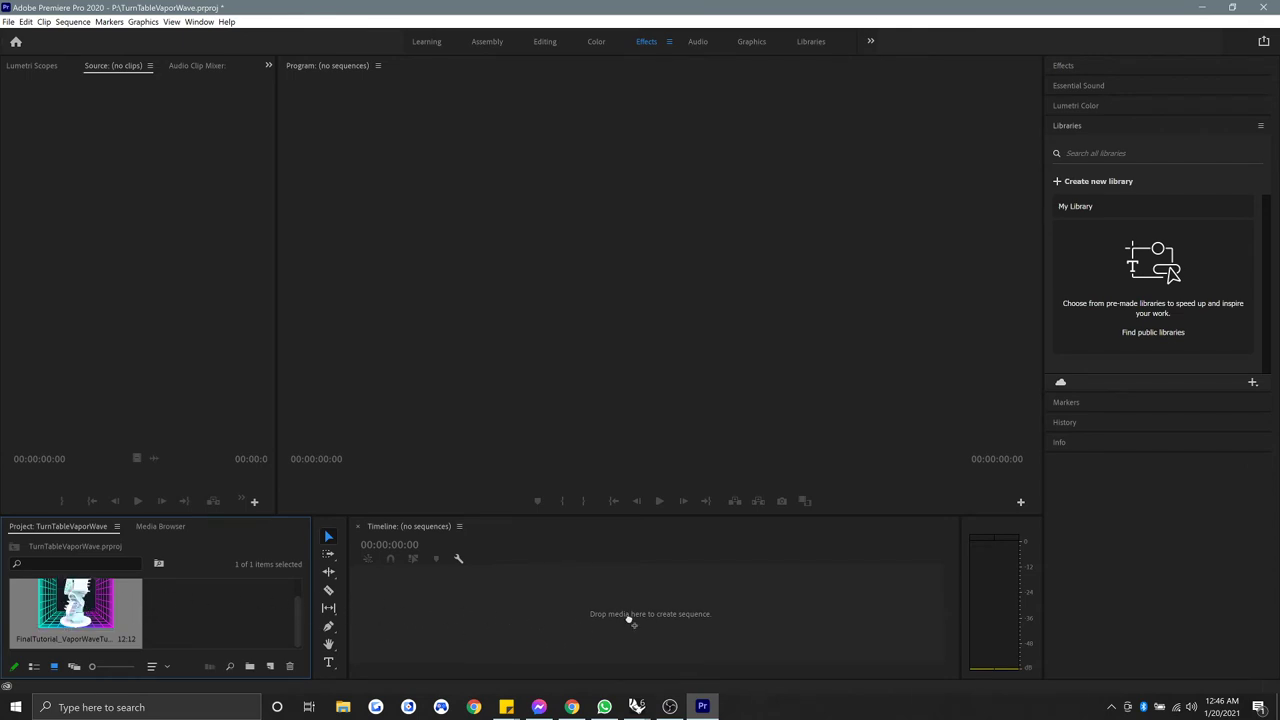
# Step: Create a sequence from the turntable clip and play it through to 12:12
pyautogui.moveTo(609, 616); pyautogui.dragTo(609, 616)
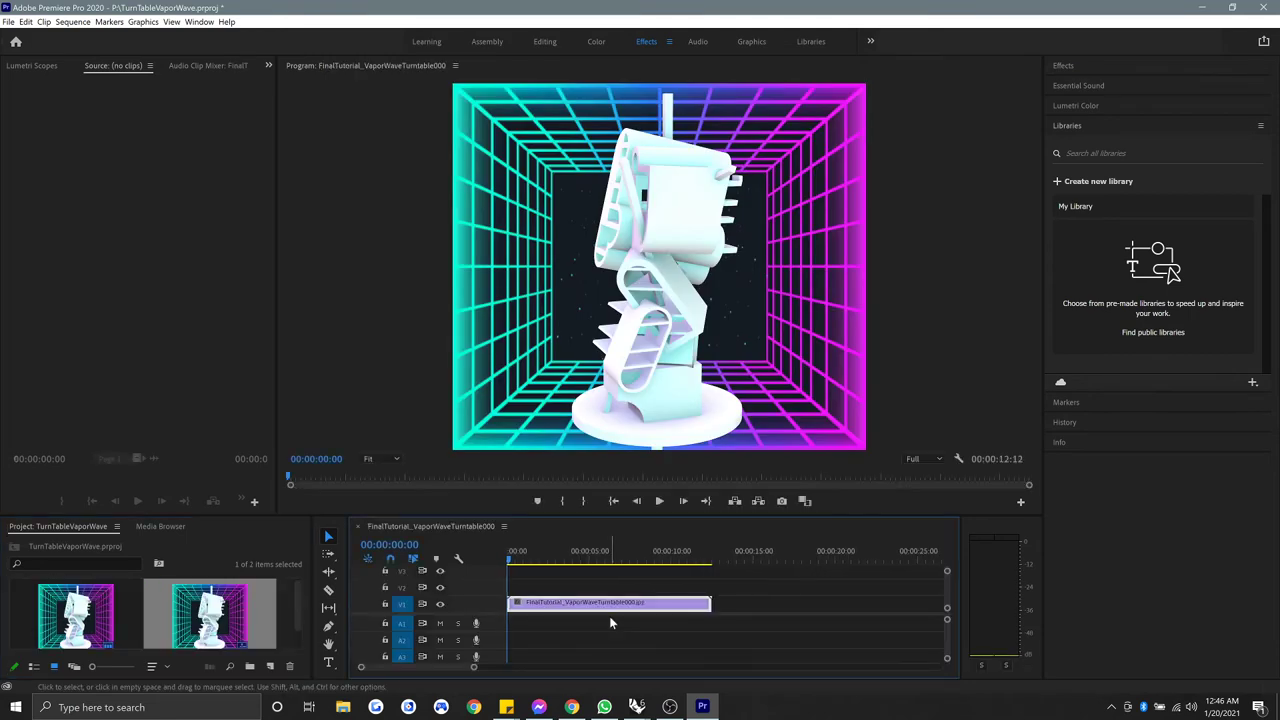
pyautogui.click(658, 502)
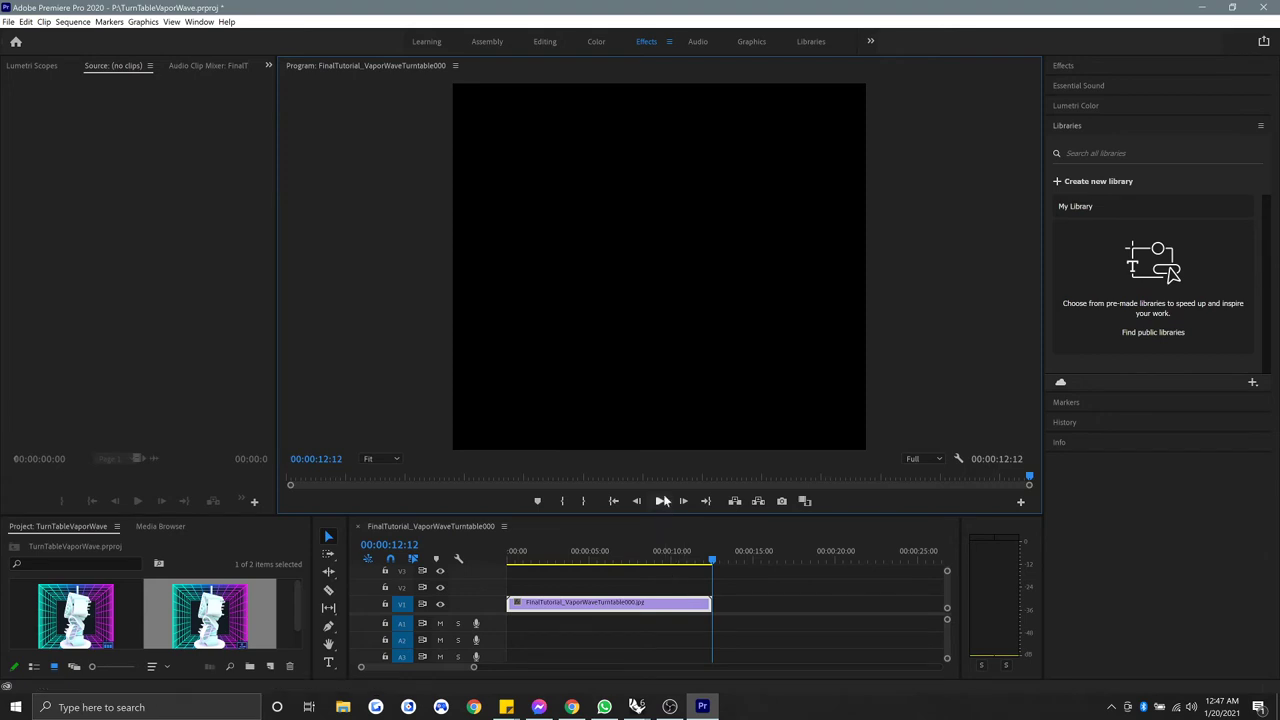
# Step: Paste a copy of the turntable clip right after the original and play back the join
pyautogui.keyDown('alt'); pyautogui.scroll(-2, 723, 597); pyautogui.keyUp('alt')
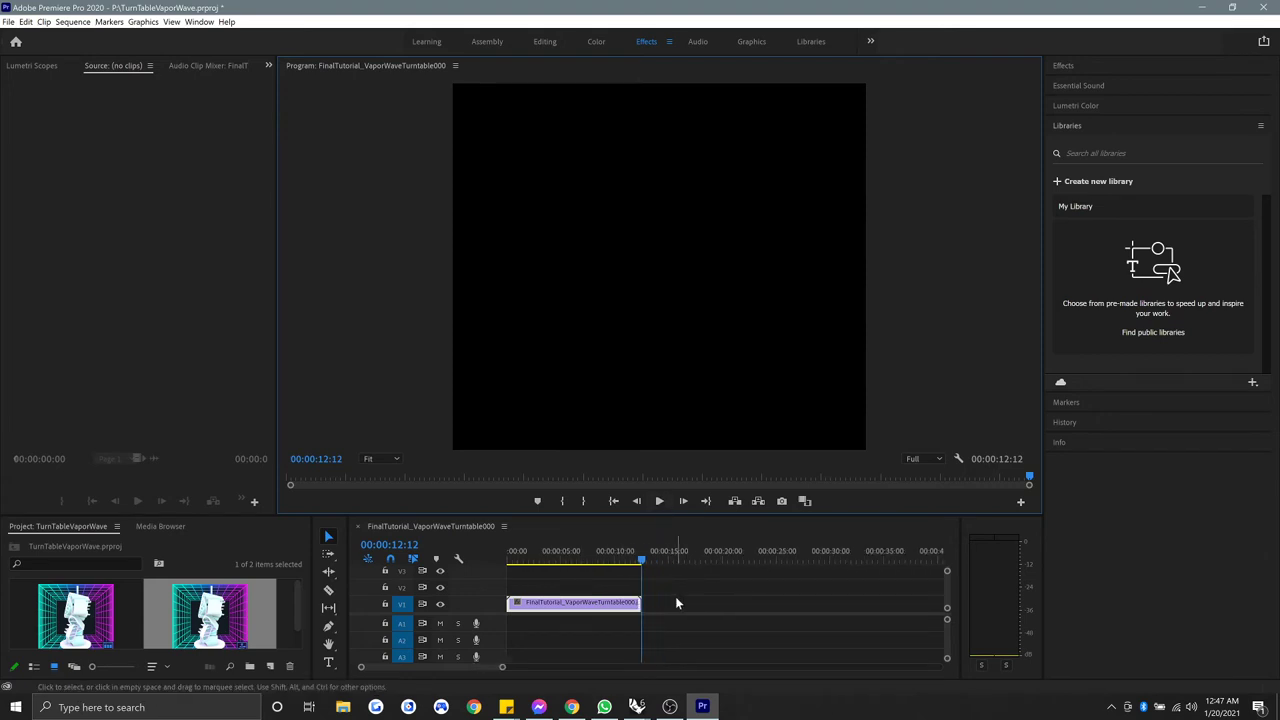
pyautogui.keyDown('alt'); pyautogui.scroll(-4, 672, 594); pyautogui.keyUp('alt')
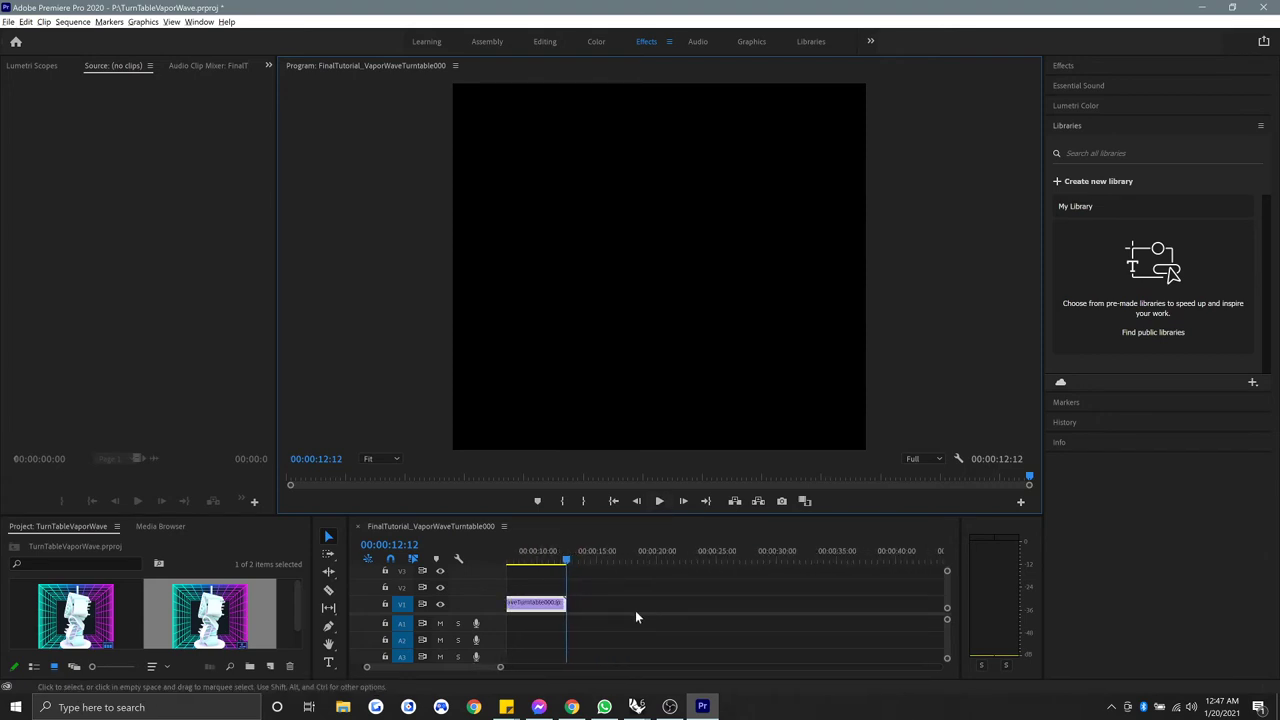
pyautogui.keyDown('alt'); pyautogui.scroll(2, 635, 617); pyautogui.keyUp('alt')
pyautogui.moveTo(509, 668)
pyautogui.mouseDown()
pyautogui.moveTo(589, 679)
pyautogui.moveTo(491, 670)
pyautogui.mouseUp()
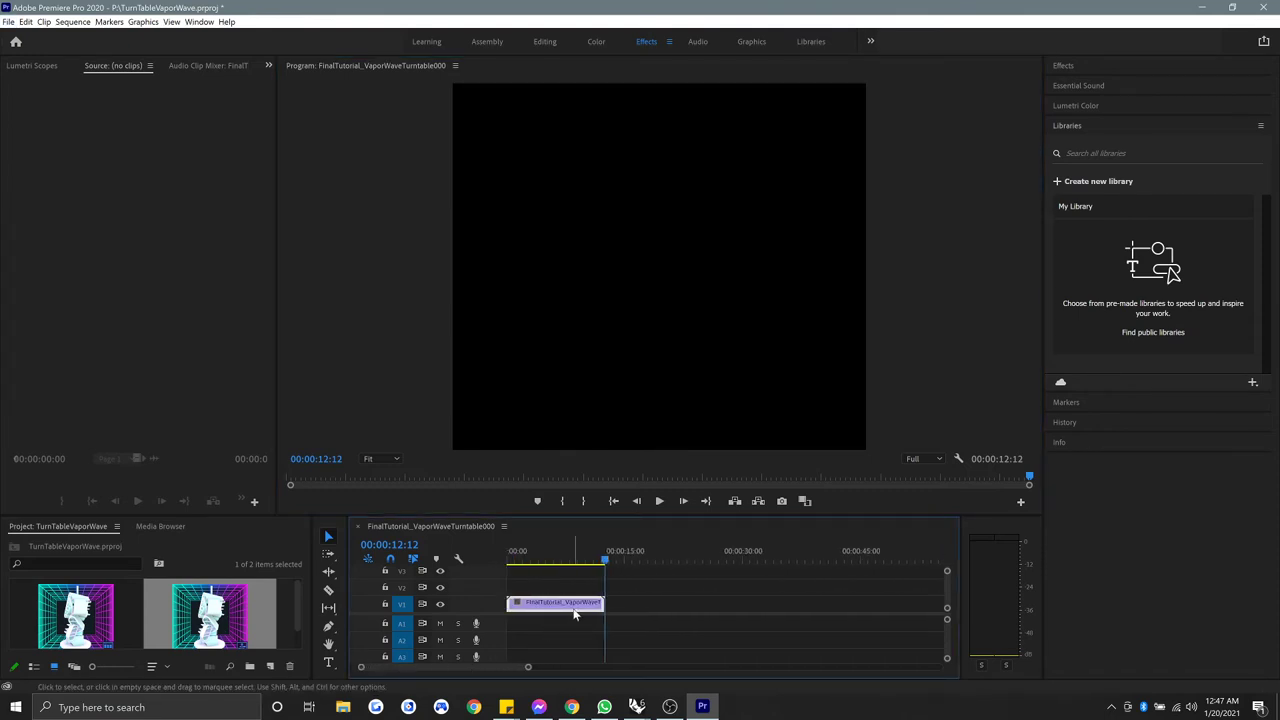
pyautogui.hotkey('ctrl', 'v')
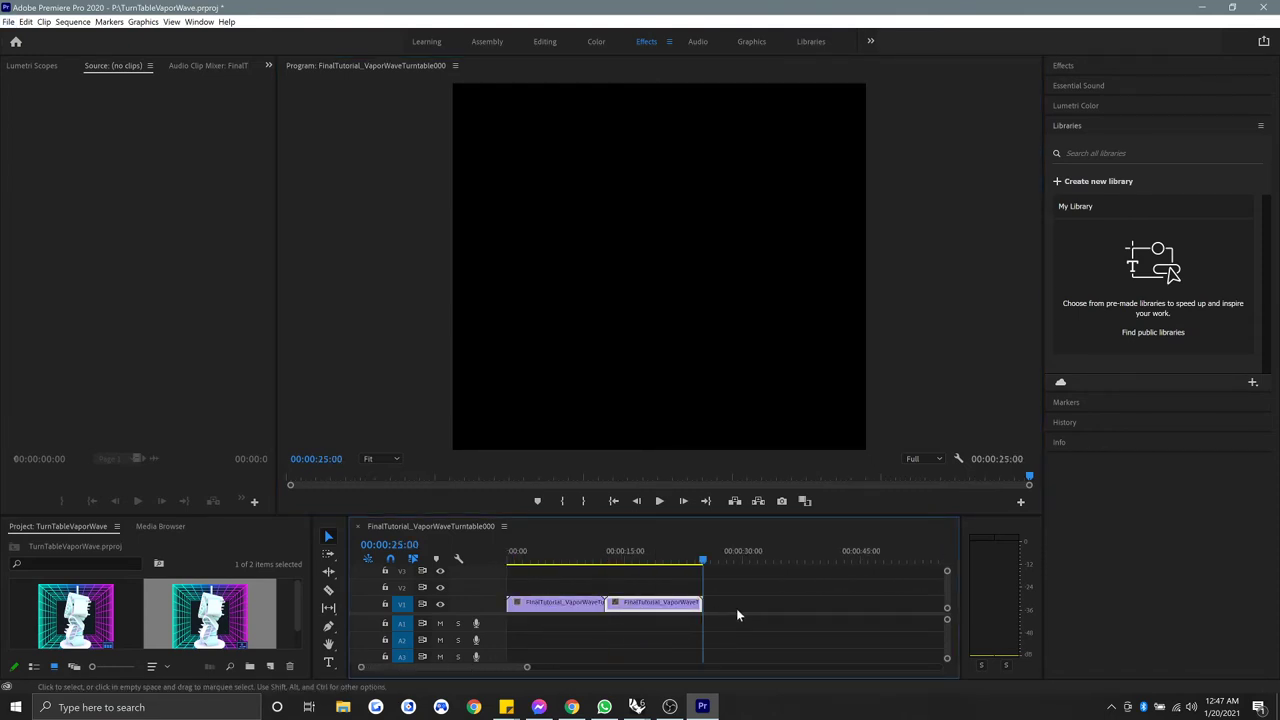
pyautogui.moveTo(703, 563); pyautogui.dragTo(575, 568)
pyautogui.click(659, 501)
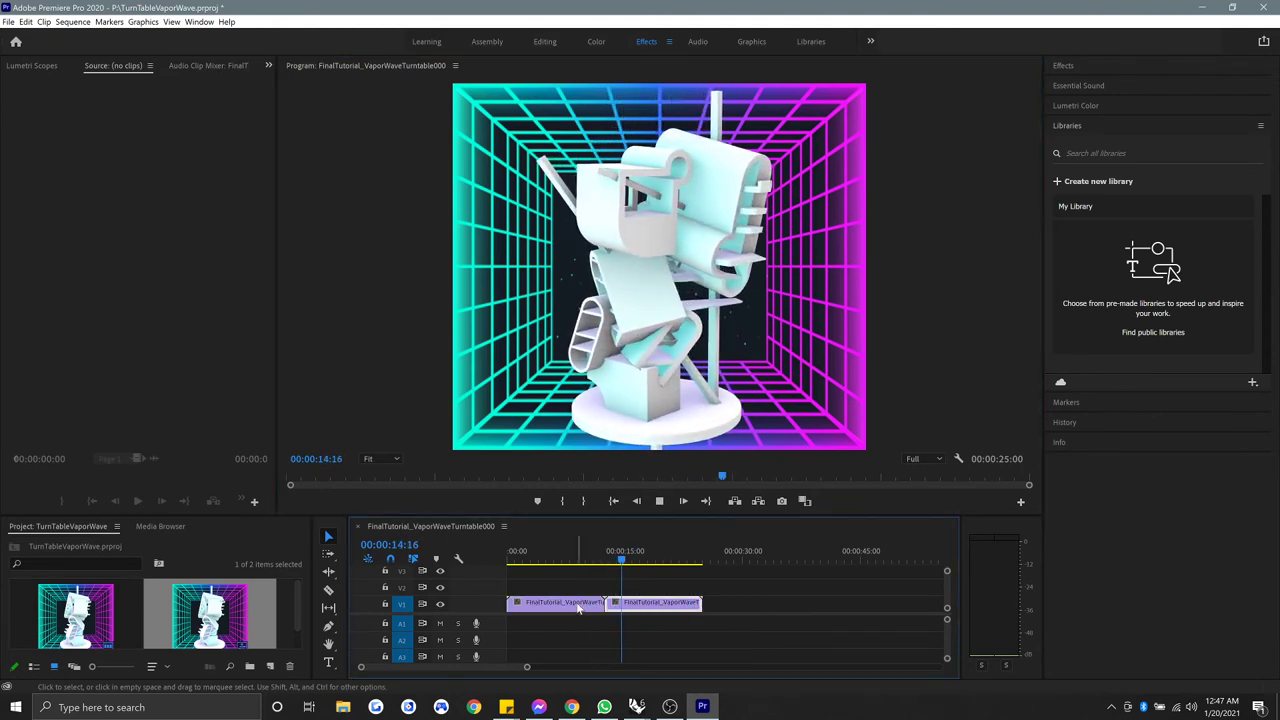
pyautogui.click(659, 501)
# Step: Move the second copy along V1 so it butts against the first, with no gap
pyautogui.click(685, 606)
pyautogui.moveTo(685, 609); pyautogui.dragTo(747, 613)
pyautogui.press('End')
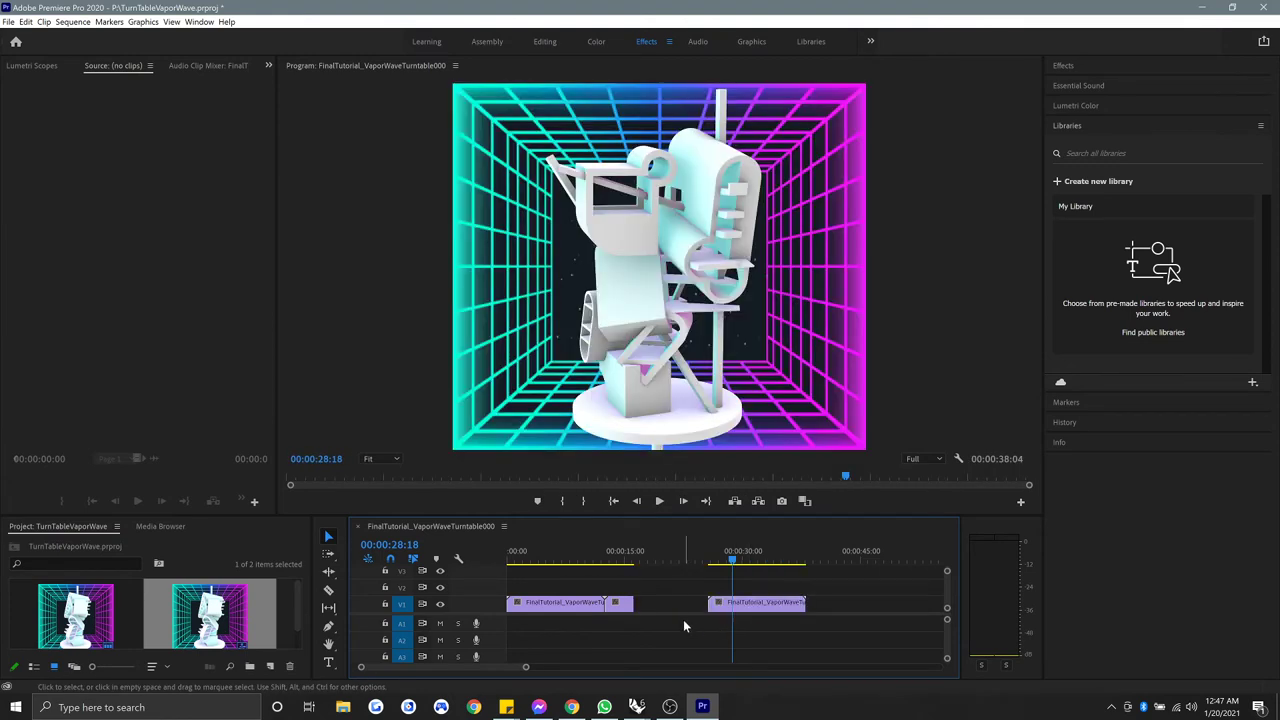
pyautogui.hotkey('ctrl', 'z')
pyautogui.hotkey('ctrl', 'z')
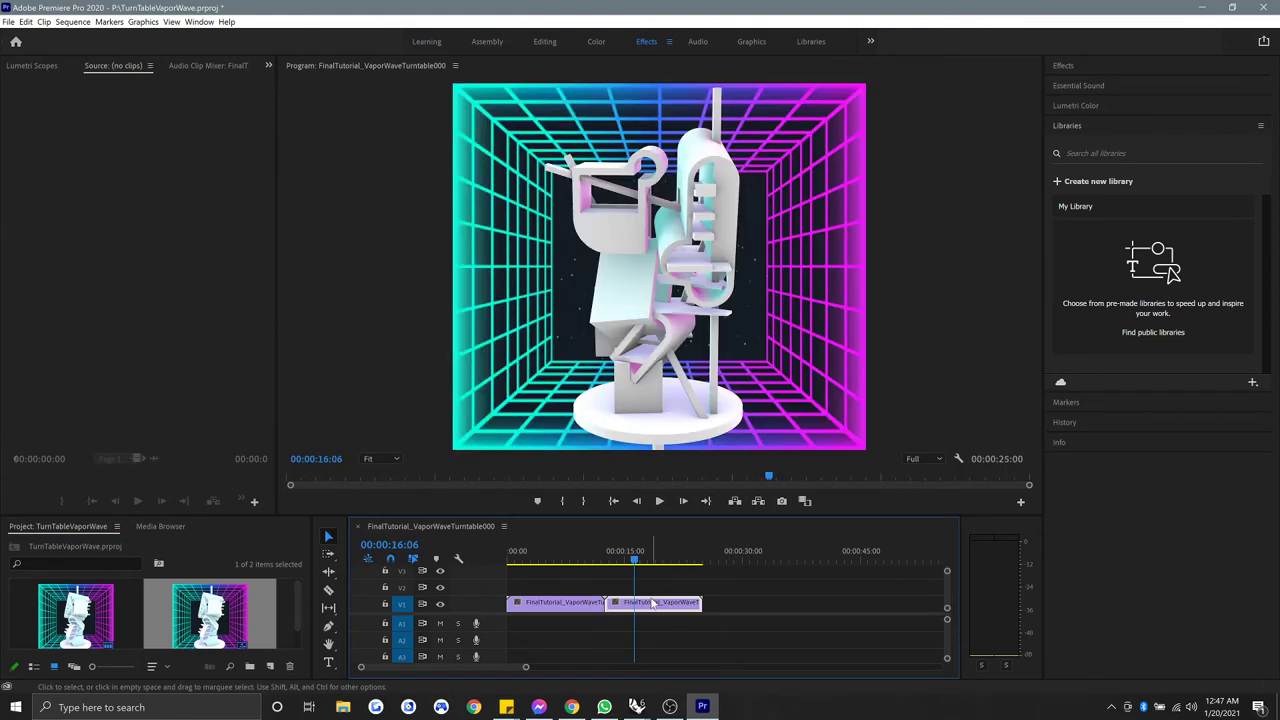
pyautogui.moveTo(708, 606); pyautogui.dragTo(746, 608)
pyautogui.moveTo(637, 562); pyautogui.dragTo(736, 563)
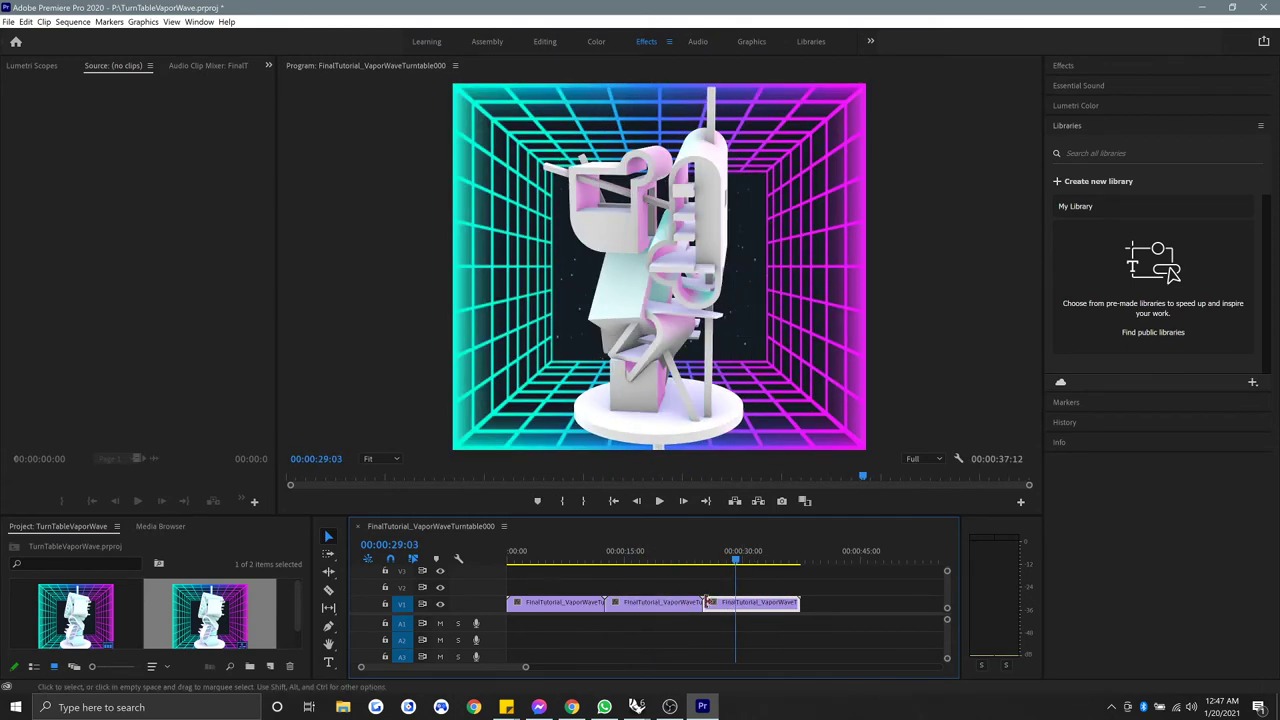
# Step: Add further copies of the clip at the end of V1
pyautogui.moveTo(672, 612); pyautogui.dragTo(848, 610)
pyautogui.moveTo(750, 574); pyautogui.dragTo(879, 567)
pyautogui.moveTo(507, 669); pyautogui.dragTo(536, 670)
pyautogui.moveTo(599, 608); pyautogui.dragTo(595, 608)
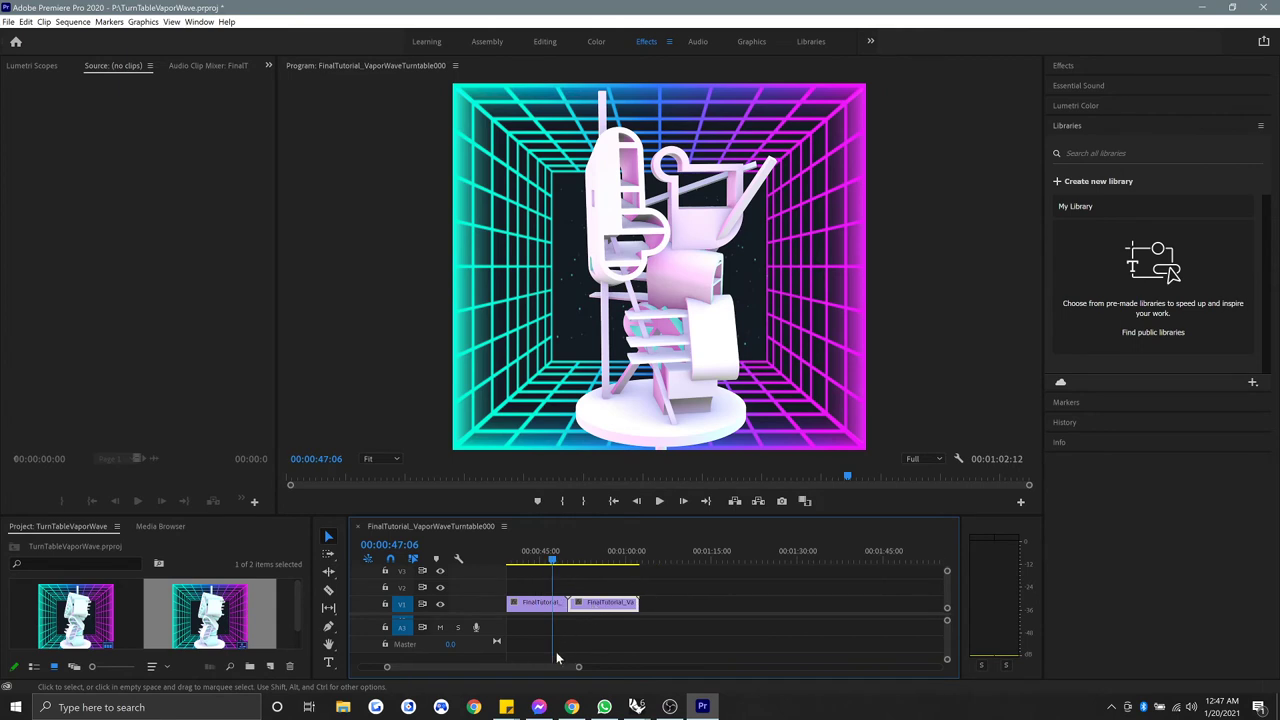
pyautogui.scroll(-4, 504, 670)
pyautogui.scroll(-3, 504, 668)
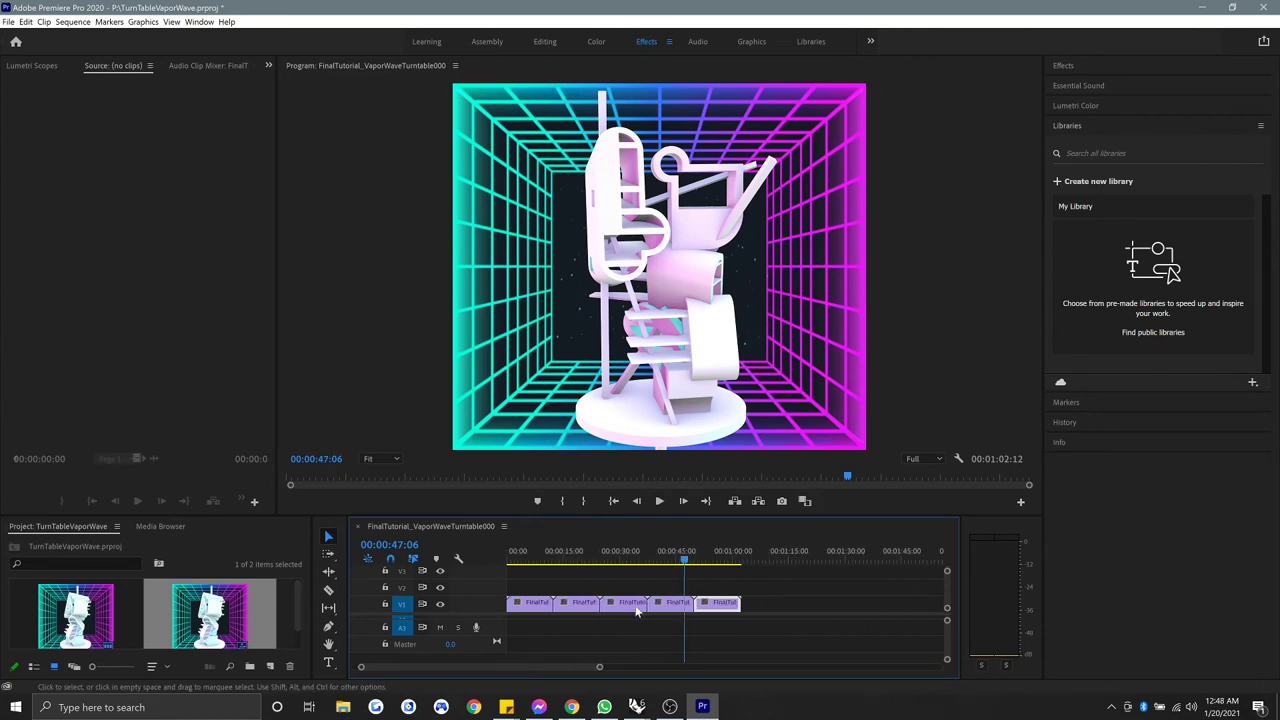
pyautogui.moveTo(664, 609); pyautogui.dragTo(847, 607)
# Step: Check each clip on V1 so the copies run back to back to about 2:05
pyautogui.click(530, 604)
pyautogui.click(578, 604)
pyautogui.click(626, 604)
pyautogui.click(672, 606)
pyautogui.click(716, 604)
pyautogui.click(764, 604)
pyautogui.click(812, 604)
pyautogui.click(858, 604)
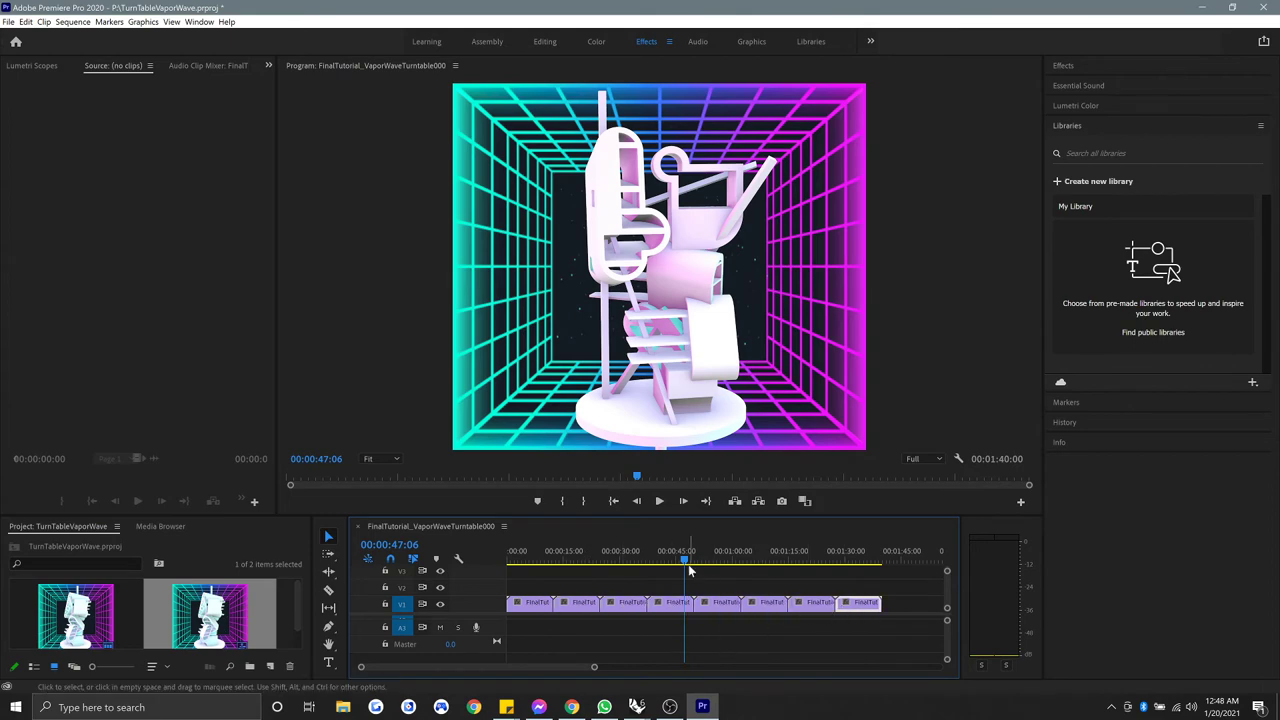
pyautogui.moveTo(688, 568); pyautogui.dragTo(737, 562)
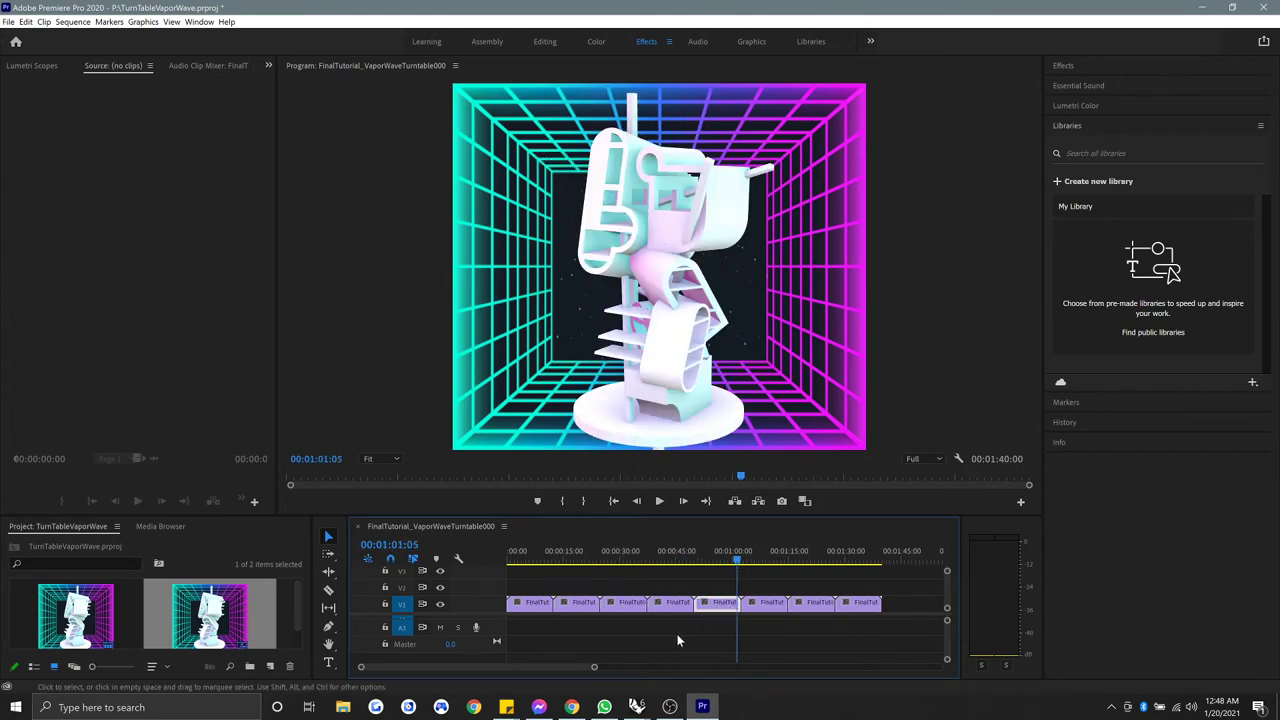
pyautogui.moveTo(560, 668); pyautogui.dragTo(588, 667)
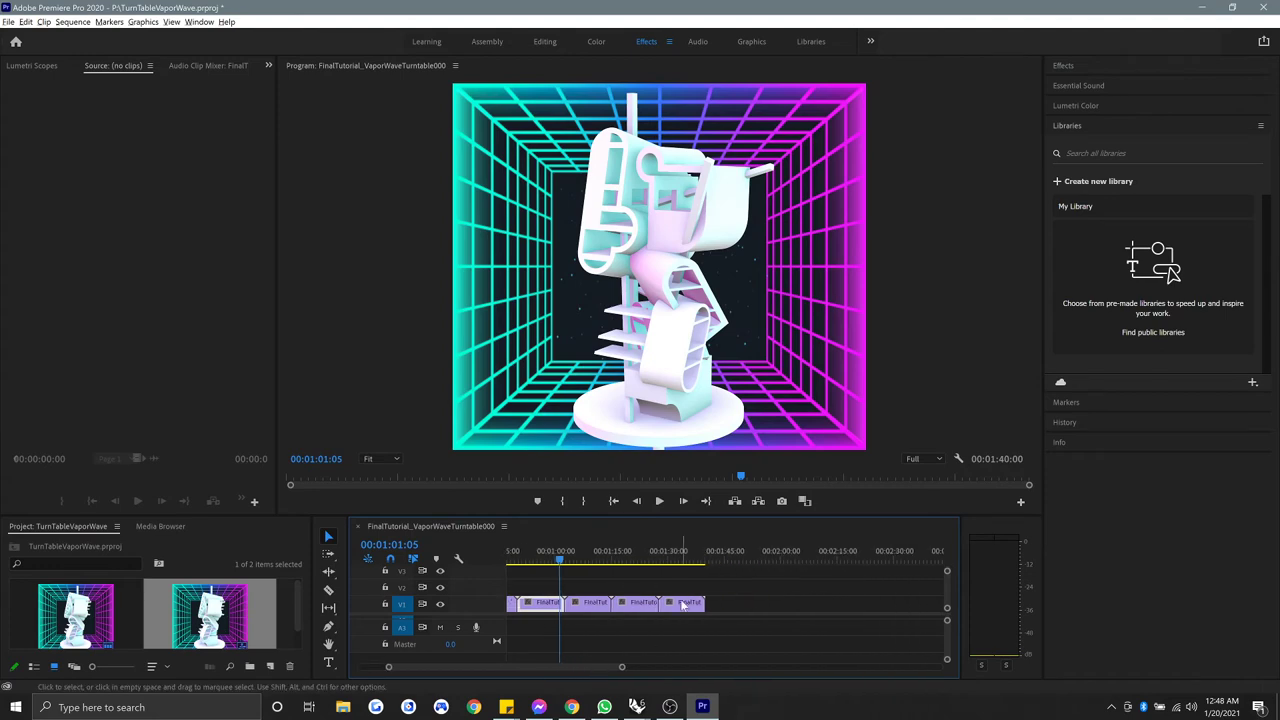
pyautogui.moveTo(688, 604); pyautogui.dragTo(778, 610)
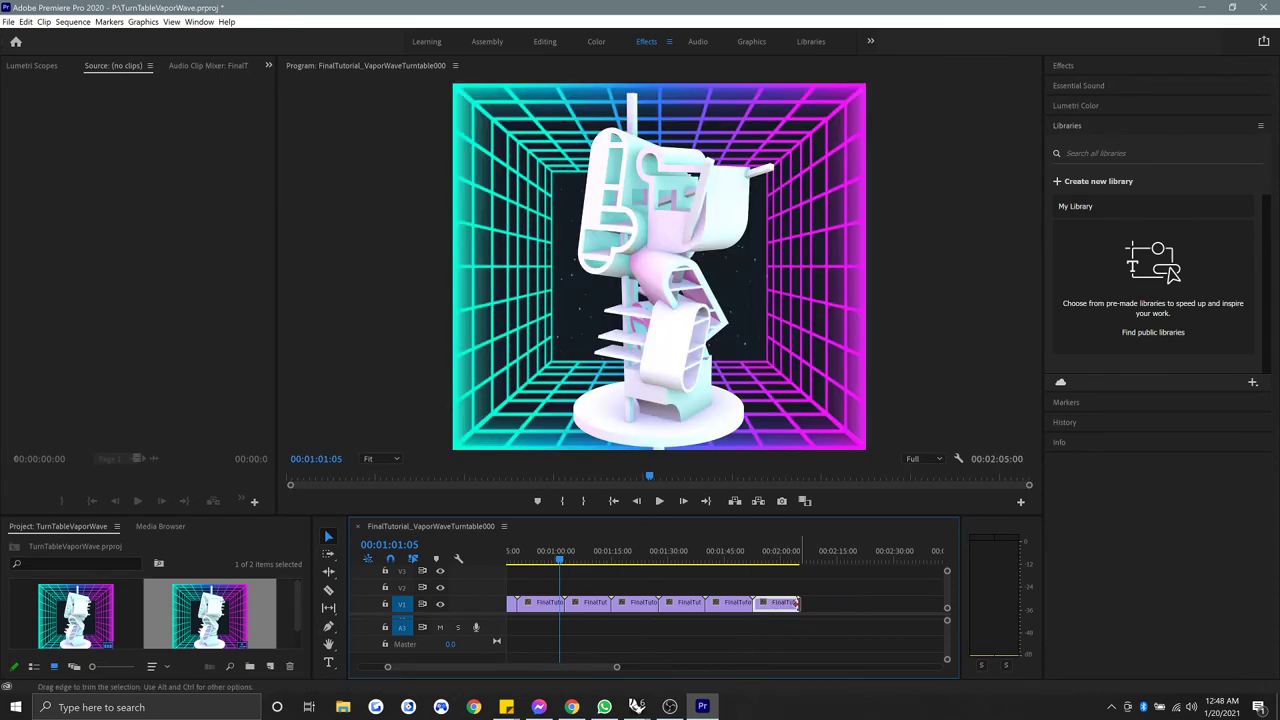
pyautogui.click(822, 628)
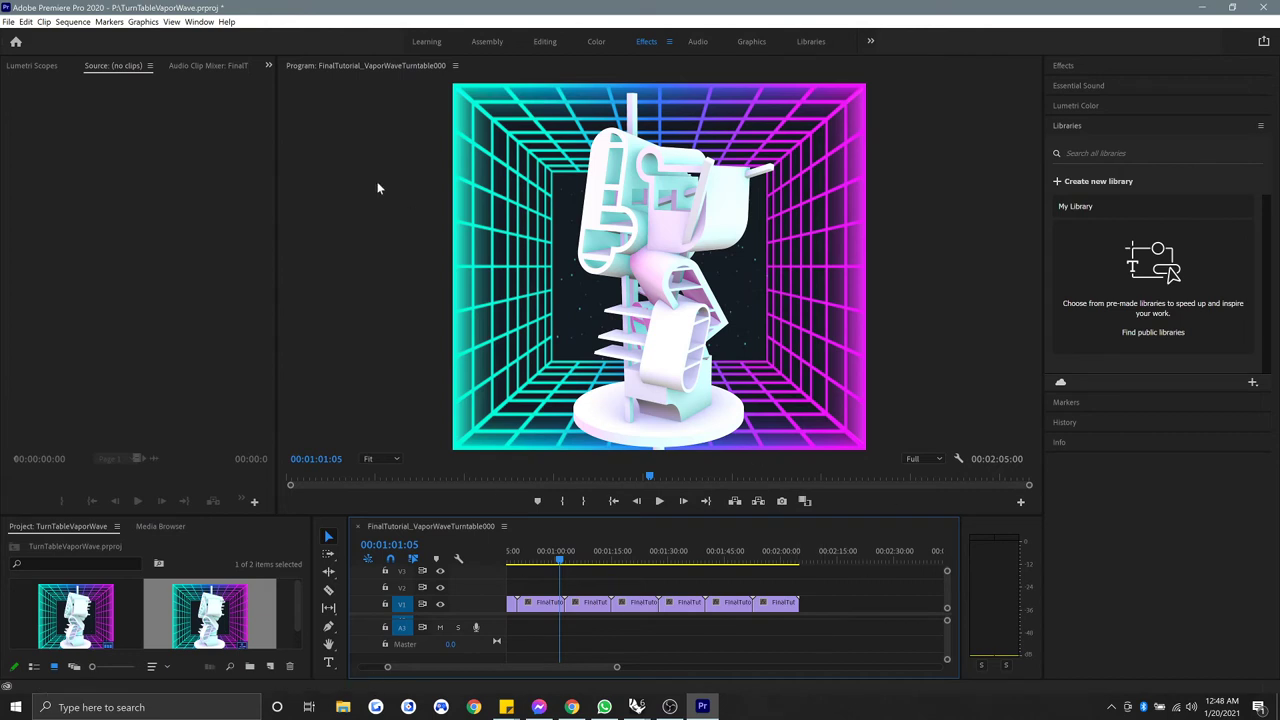
pyautogui.click(8, 21)
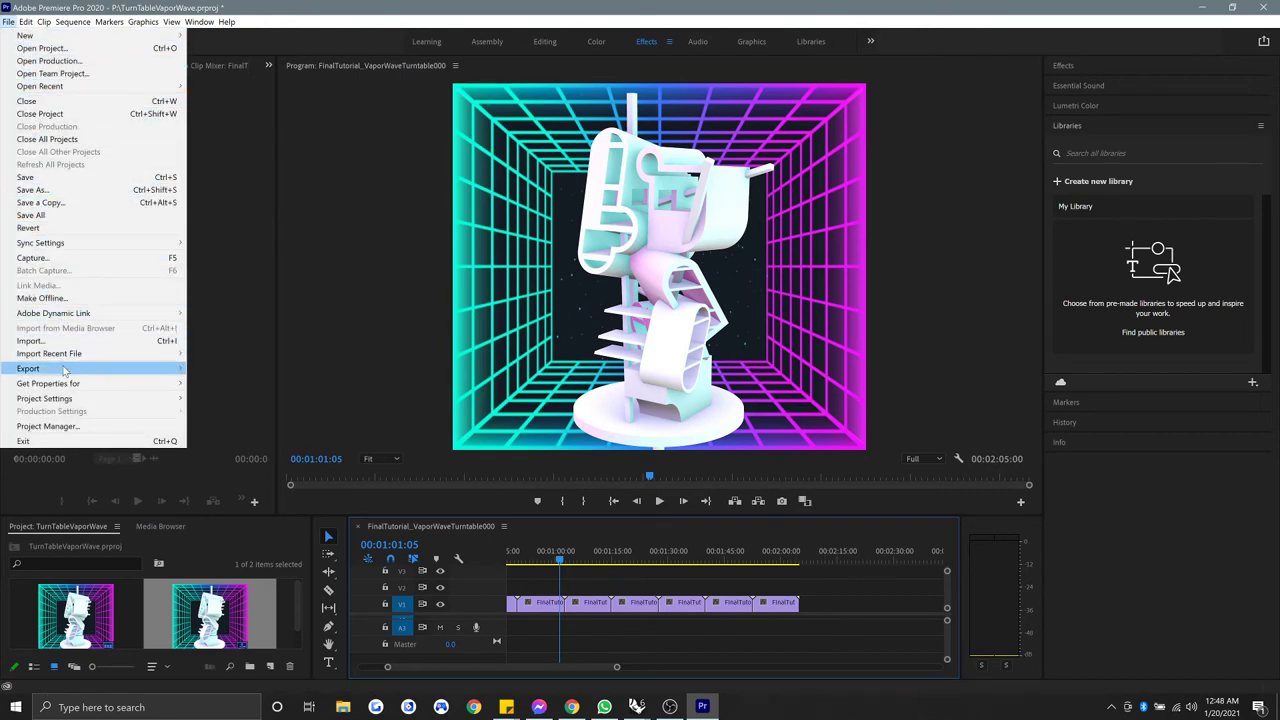
# Step: Queue the sequence for export as H.264 with the Match Source - High bitrate preset
pyautogui.moveTo(64, 371)
pyautogui.click(231, 369)
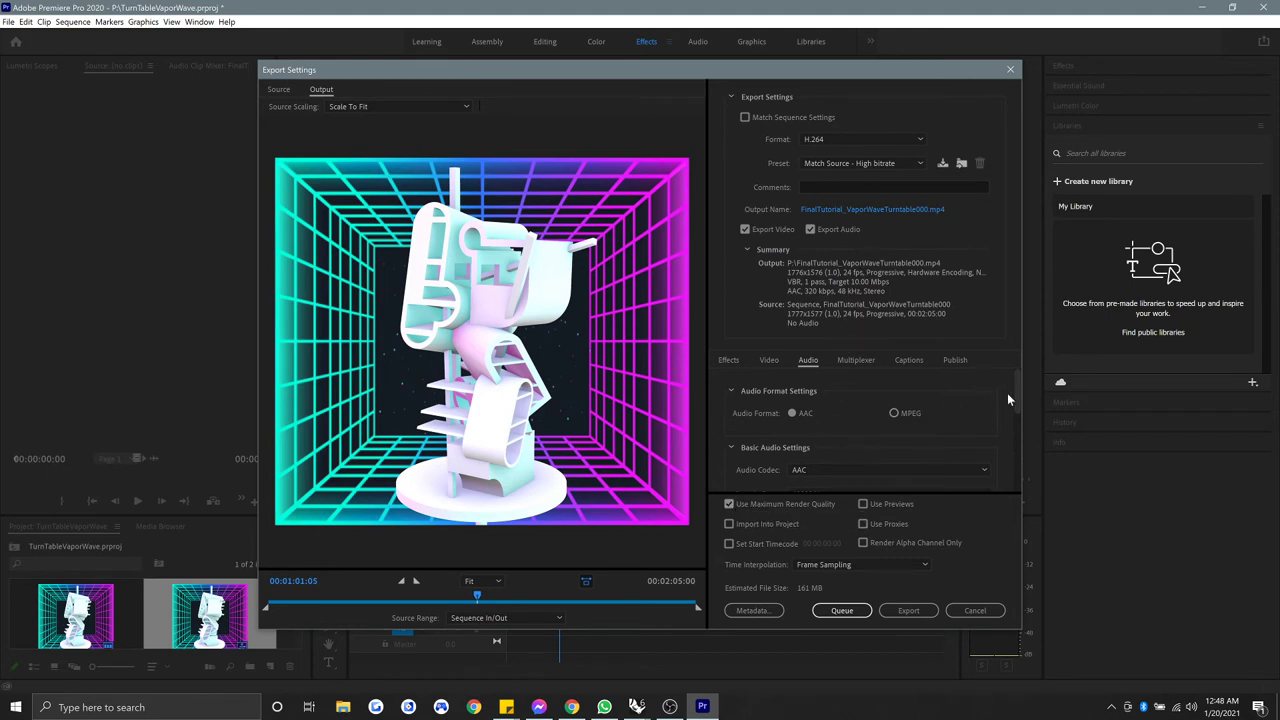
pyautogui.moveTo(1016, 404)
pyautogui.mouseDown()
pyautogui.moveTo(1014, 479)
pyautogui.moveTo(1010, 392)
pyautogui.mouseUp()
pyautogui.click(842, 611)
# Step: Send the H.264 export to Media Encoder, where the job waits as Ready
pyautogui.click(838, 610)
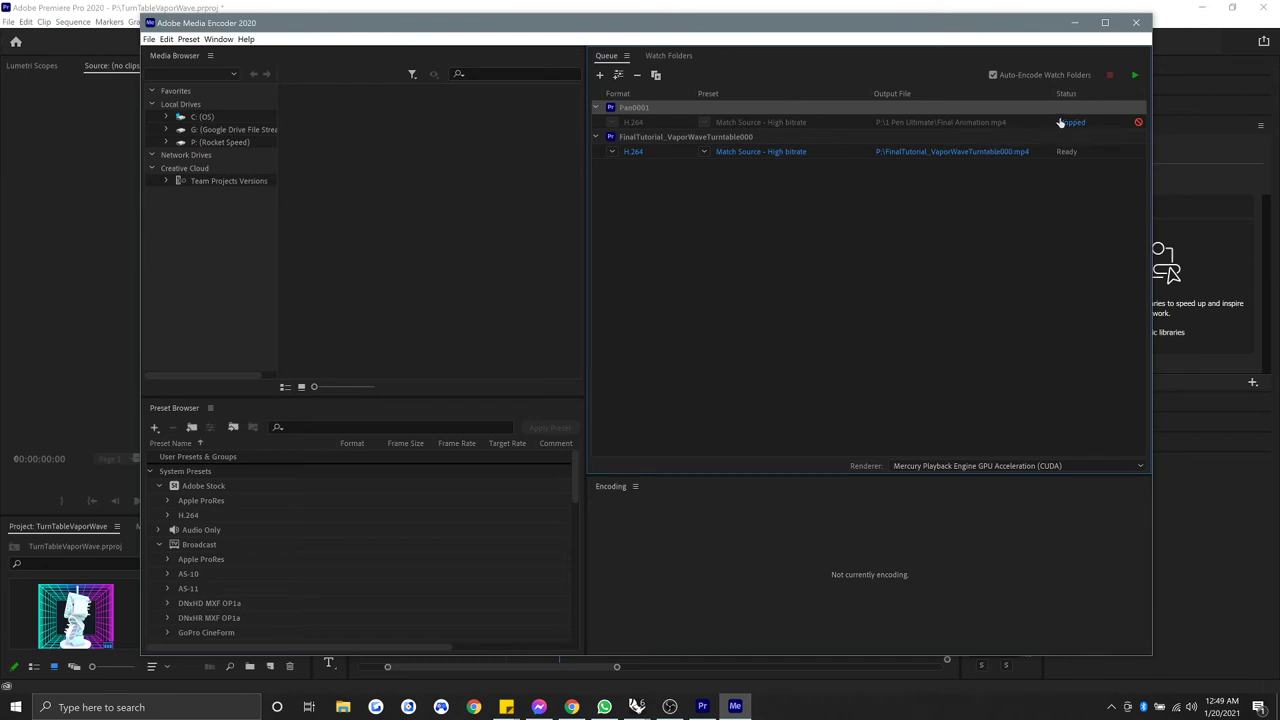
# Step: Set the job's output to FinalTutorial_VaporWaveTurntable000.mp4 in Desktop > Animation Final
pyautogui.click(853, 152)
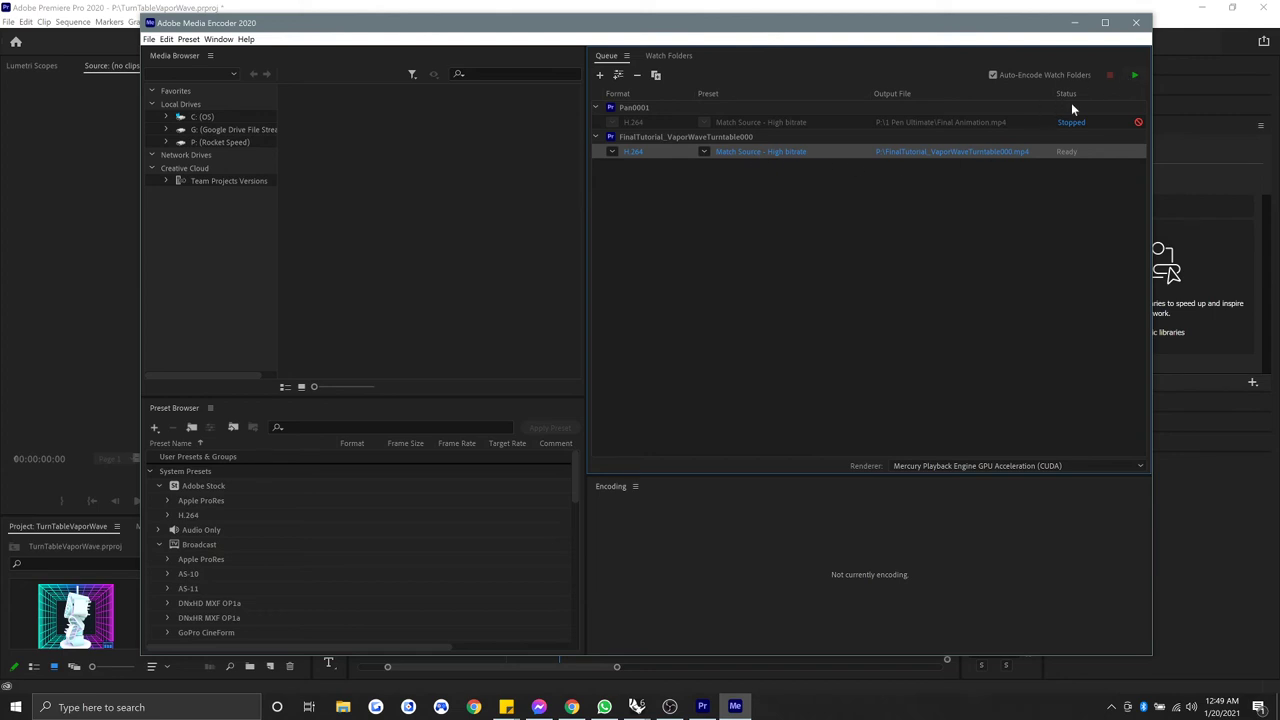
pyautogui.click(903, 152)
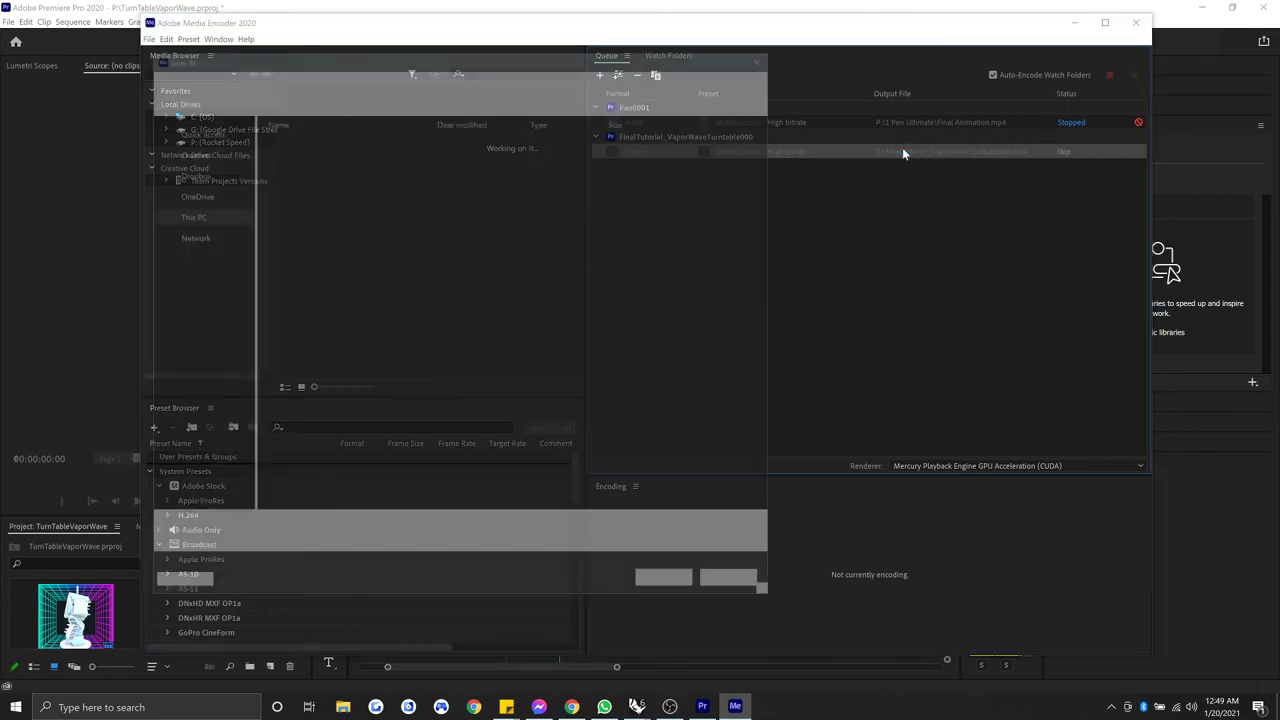
pyautogui.click(196, 119)
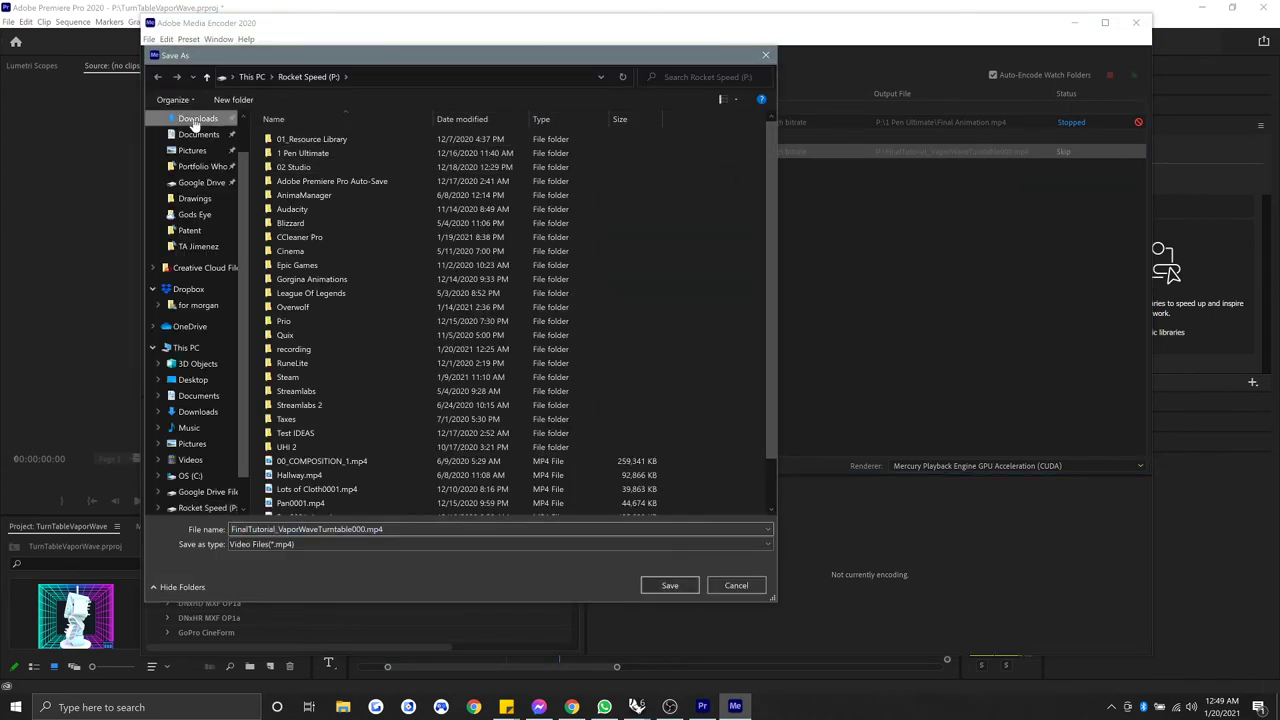
pyautogui.click(193, 144)
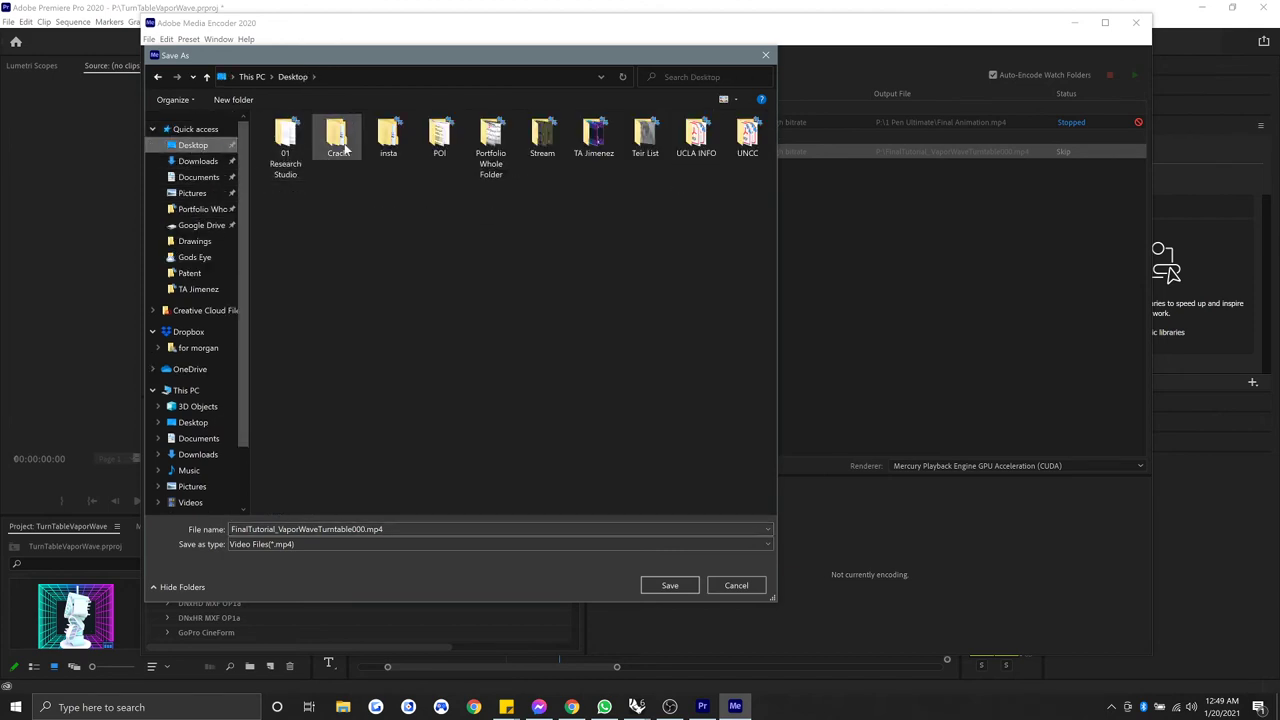
pyautogui.click(598, 140)
pyautogui.doubleClick(598, 140)
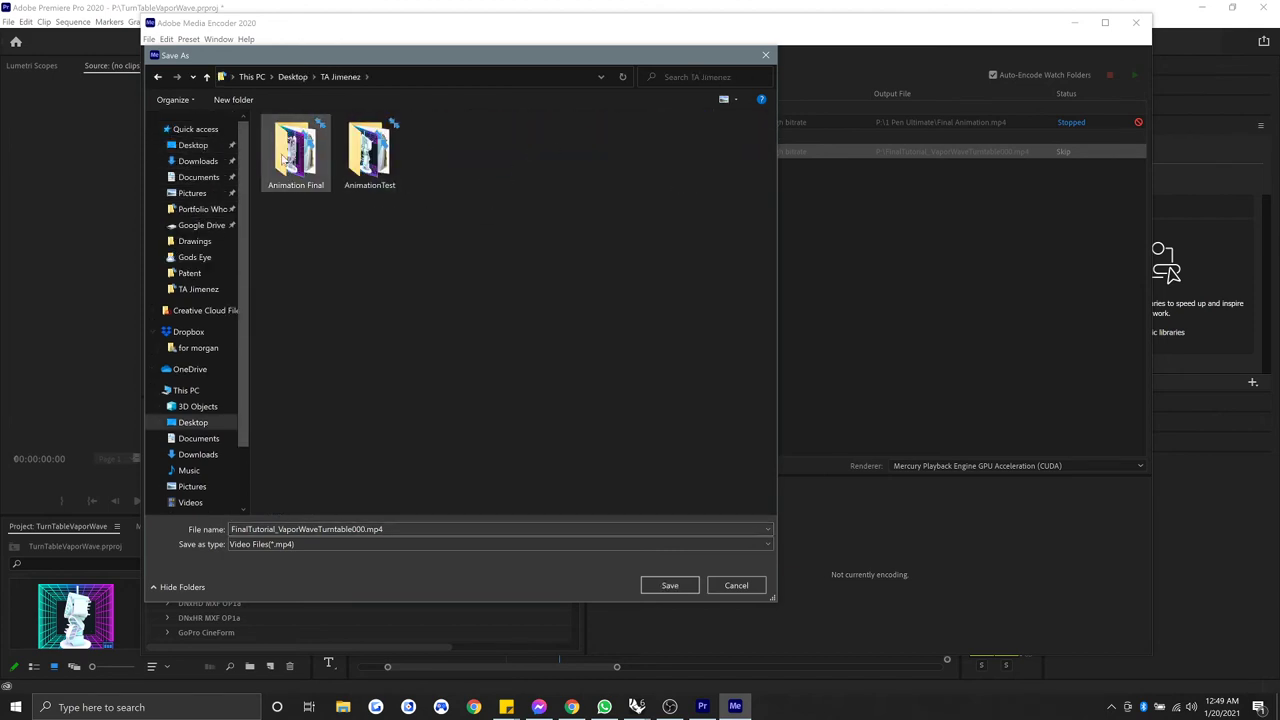
pyautogui.doubleClick(297, 160)
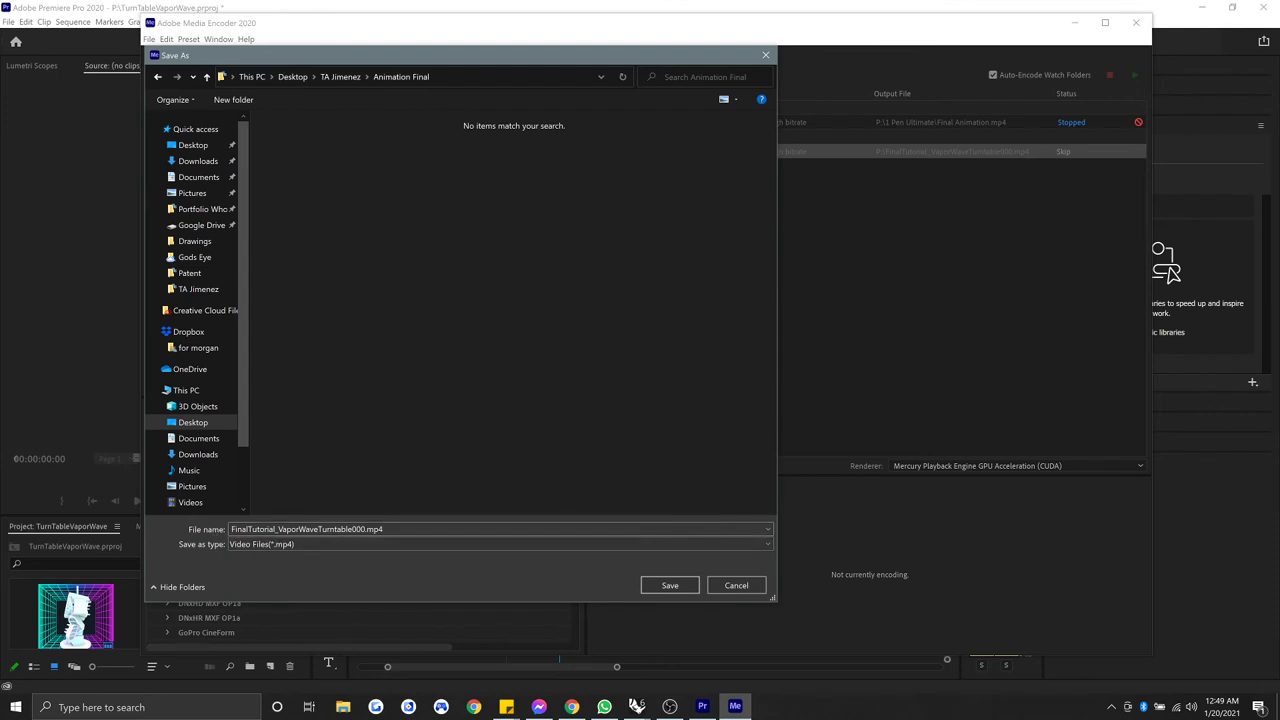
pyautogui.click(655, 580)
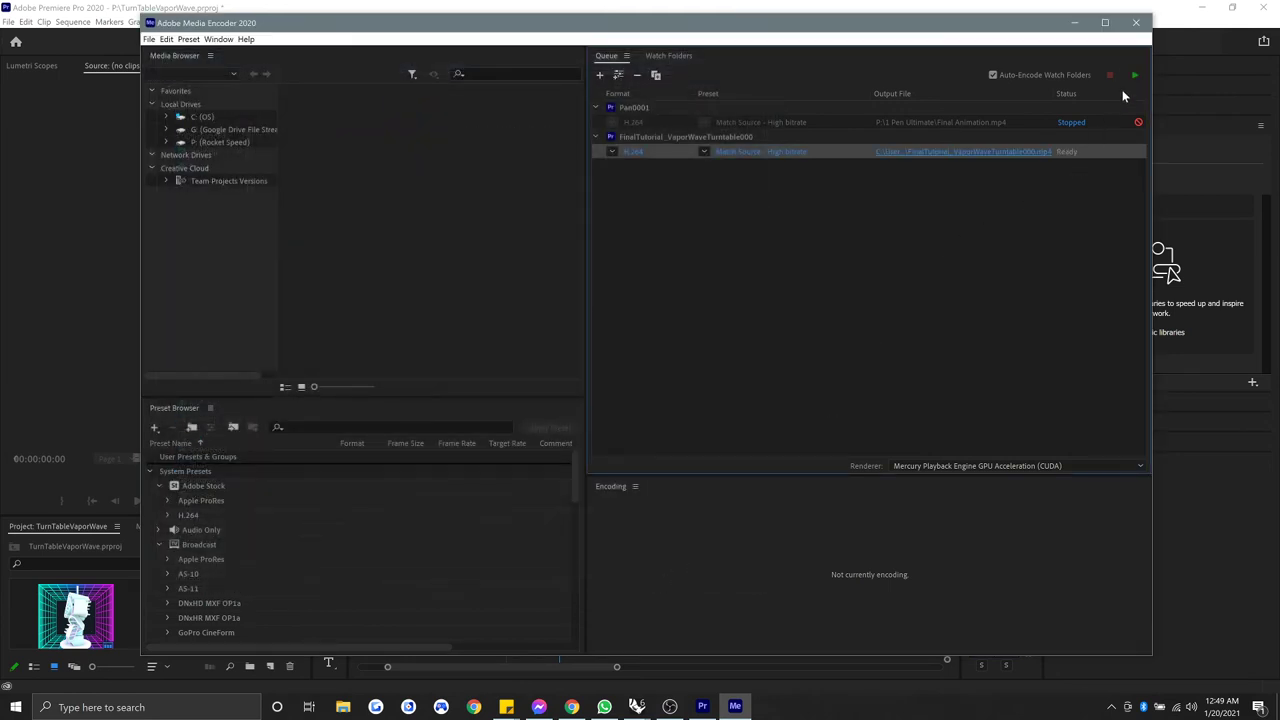
# Step: Start the queue and let the H.264 job encode until it reads Done
pyautogui.click(1135, 76)
# Step: Play FinalTutorial_VaporWaveTurntable000.mp4 in Movies & TV with Repeat on, scrubbing toward the end
pyautogui.click(973, 156)
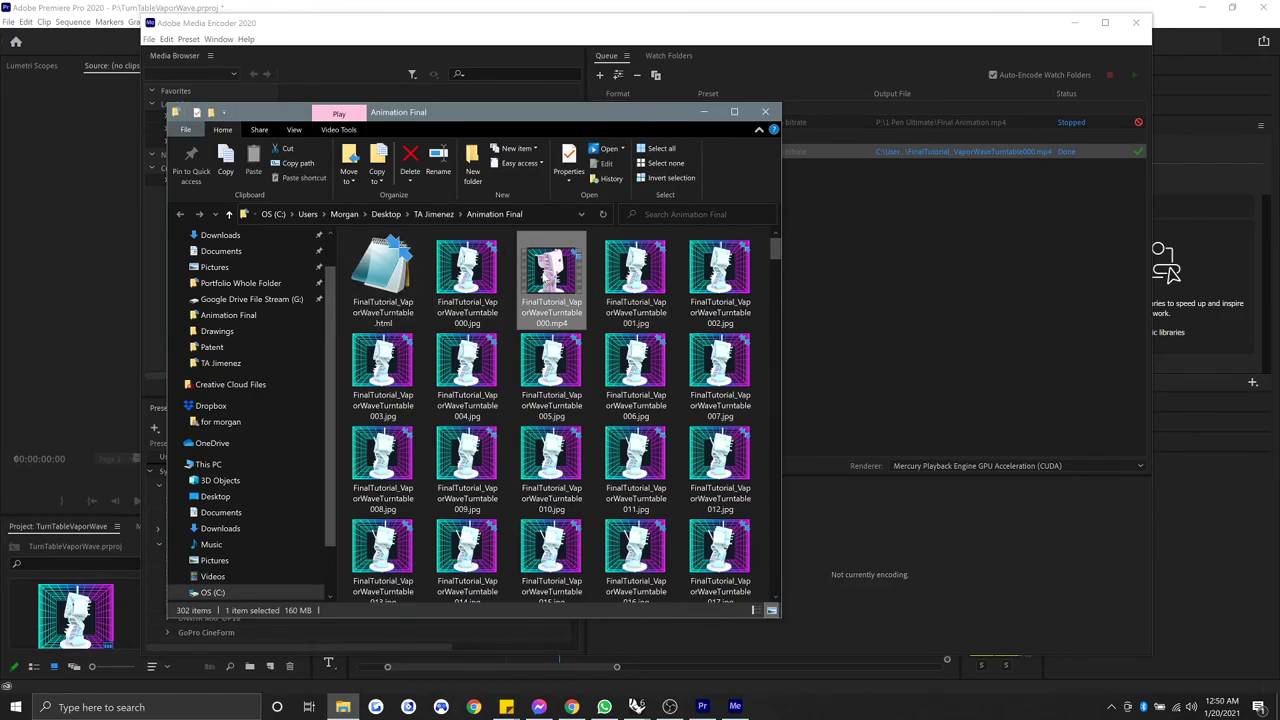
pyautogui.doubleClick(551, 275)
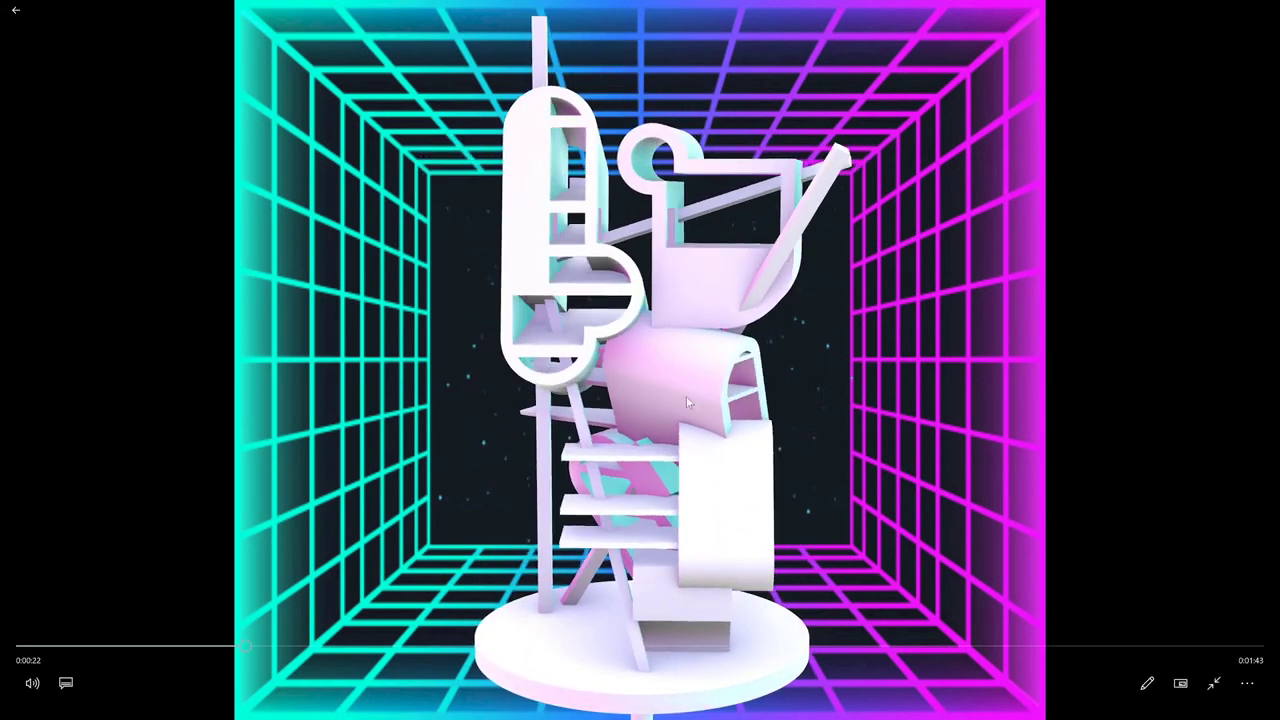
pyautogui.click(1246, 686)
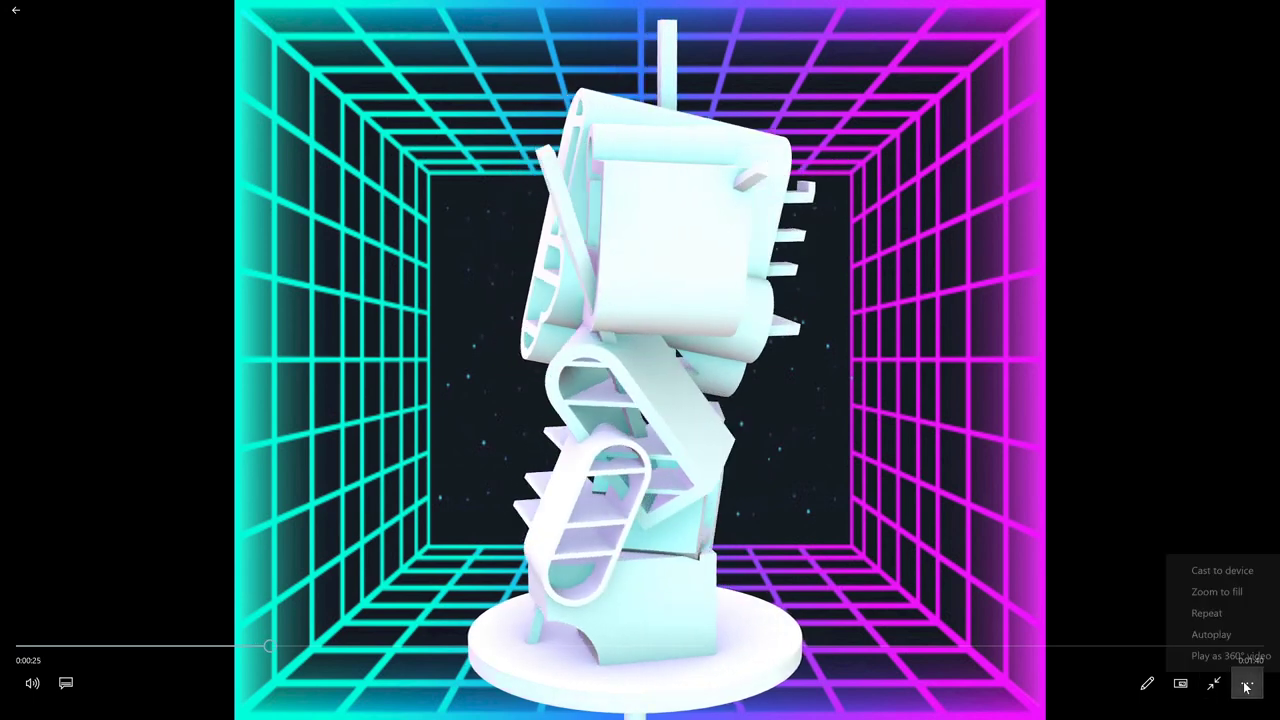
pyautogui.click(1224, 608)
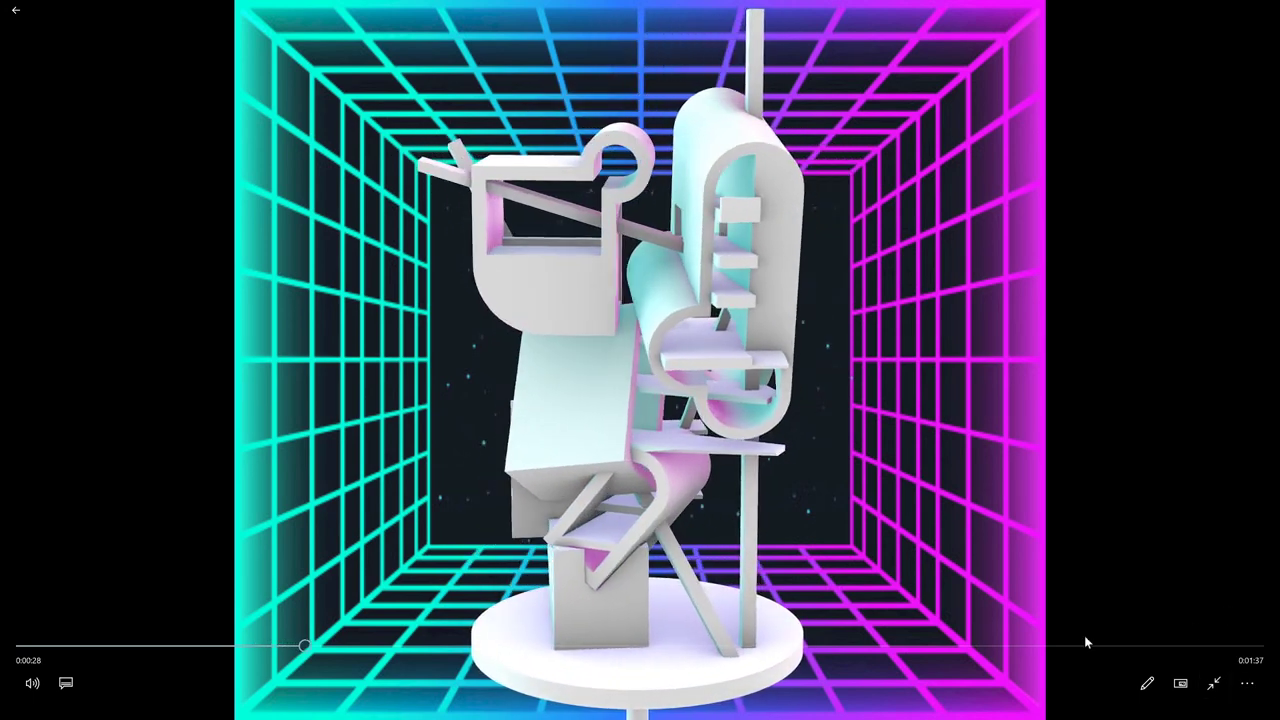
pyautogui.moveTo(316, 648); pyautogui.dragTo(1243, 648)
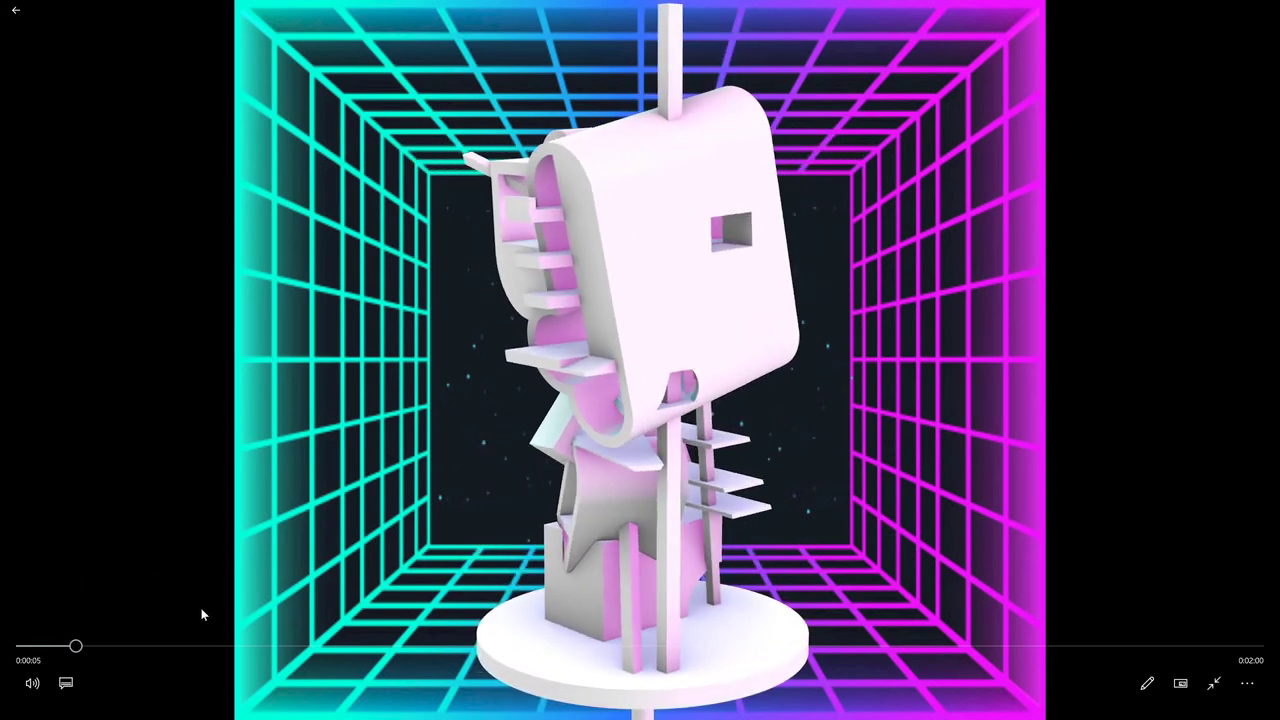
pyautogui.click(1250, 686)
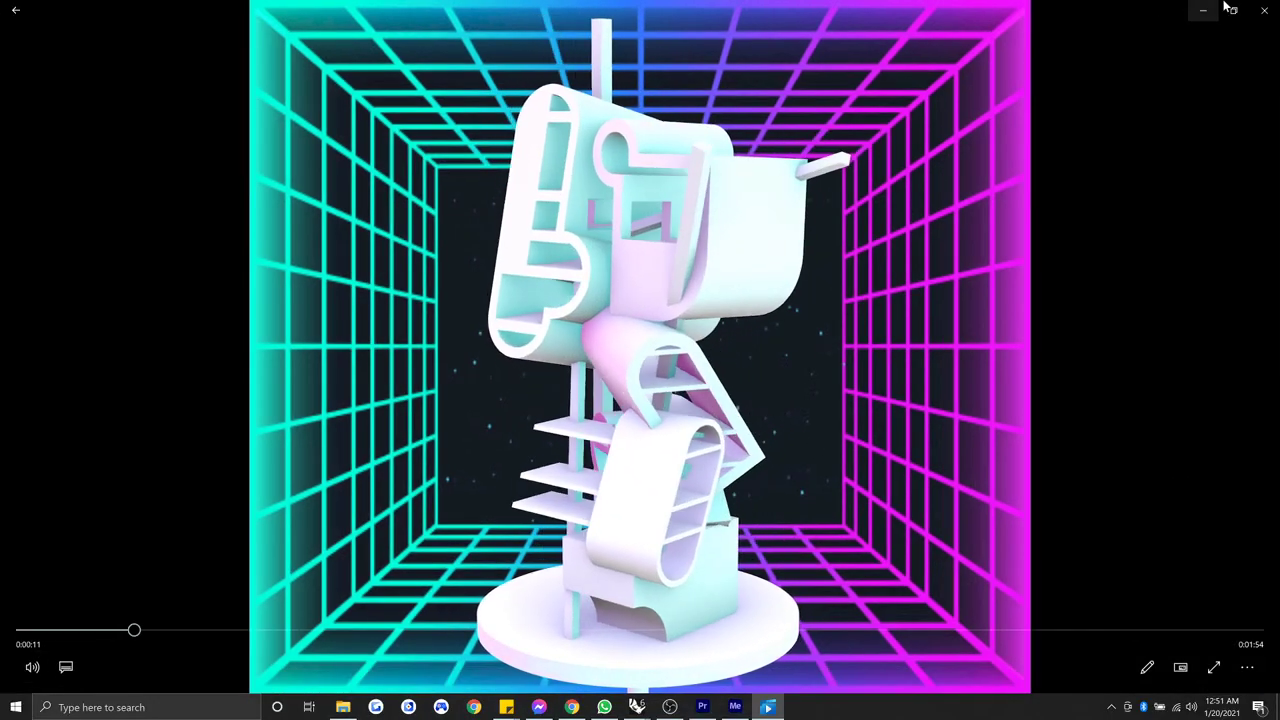
# Step: Close Movies & TV and launch Adobe Creative Cloud from the Start menu
pyautogui.hotkey('alt', 'F4')
pyautogui.click(15, 707)
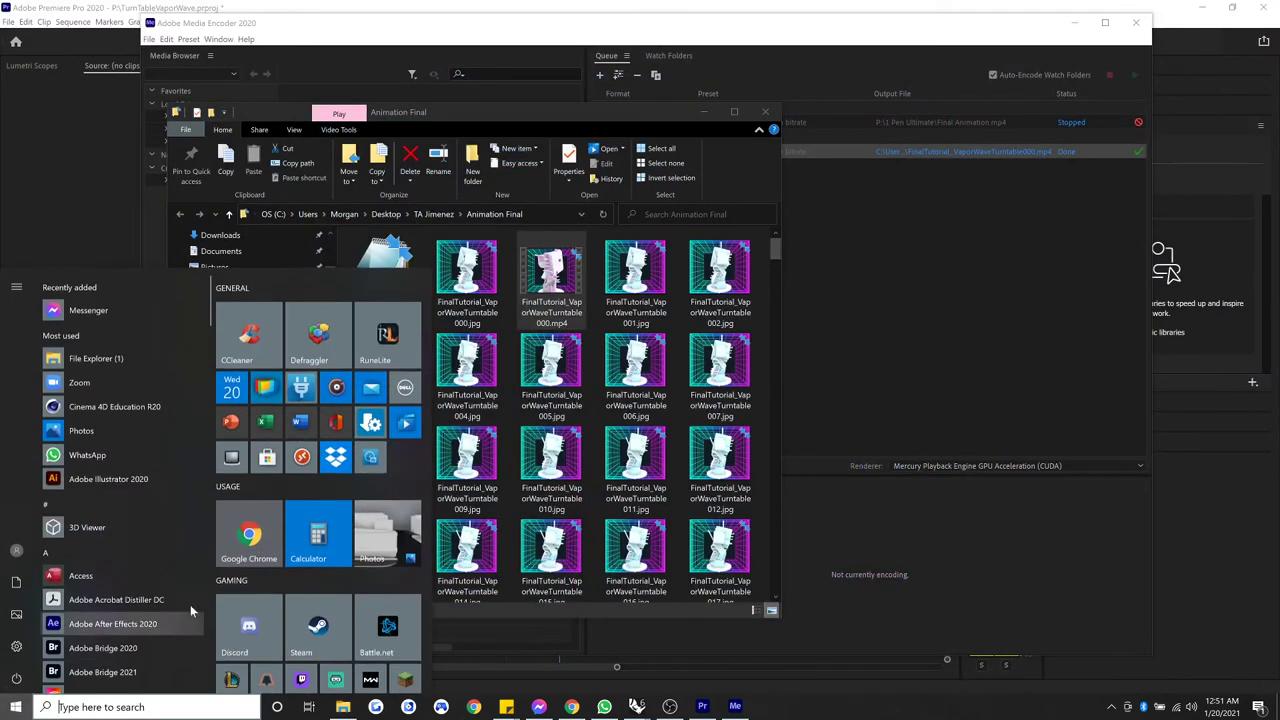
pyautogui.scroll(-5, 224, 589)
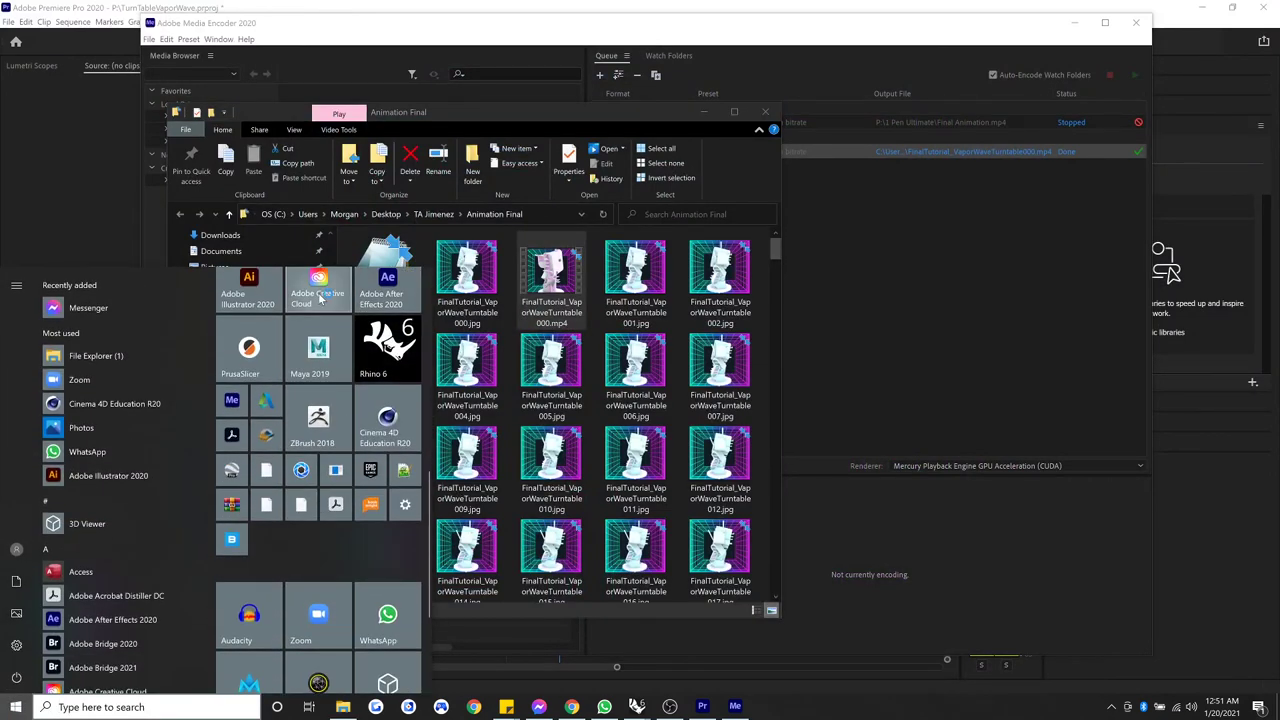
pyautogui.click(320, 292)
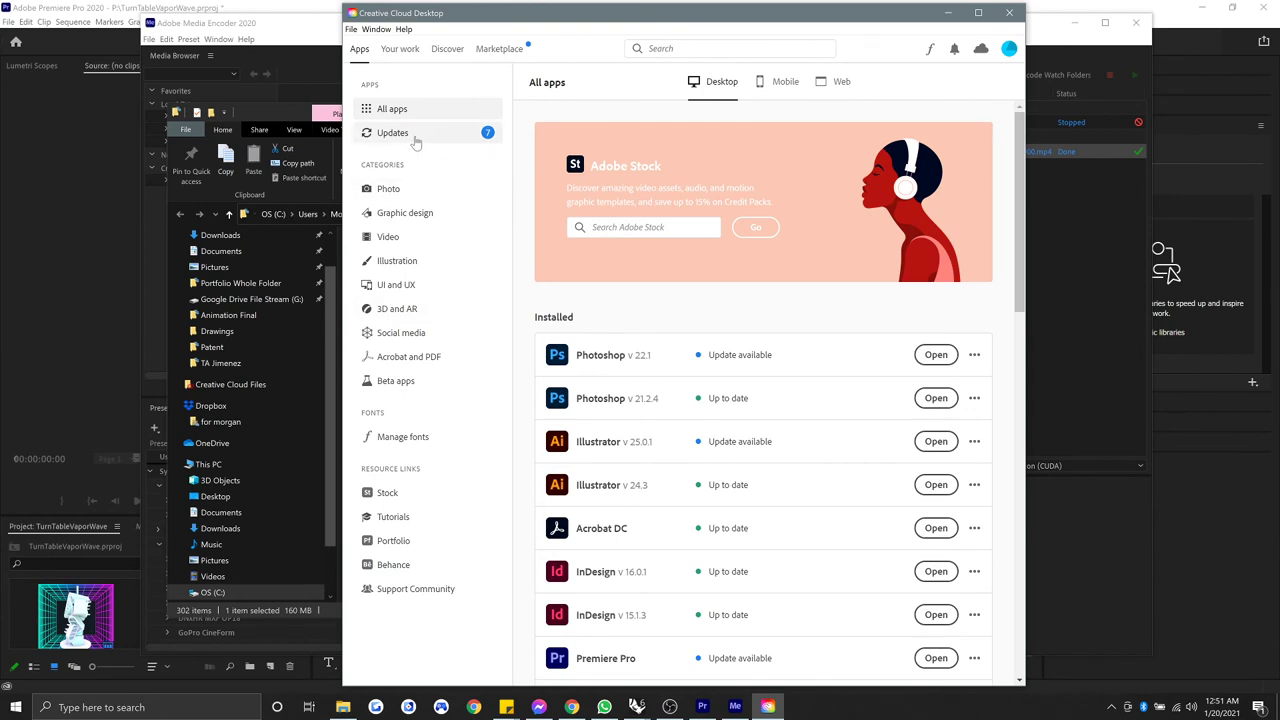
# Step: Browse Creative Cloud's All apps list for updates, then close Creative Cloud
pyautogui.scroll(-3, 605, 372)
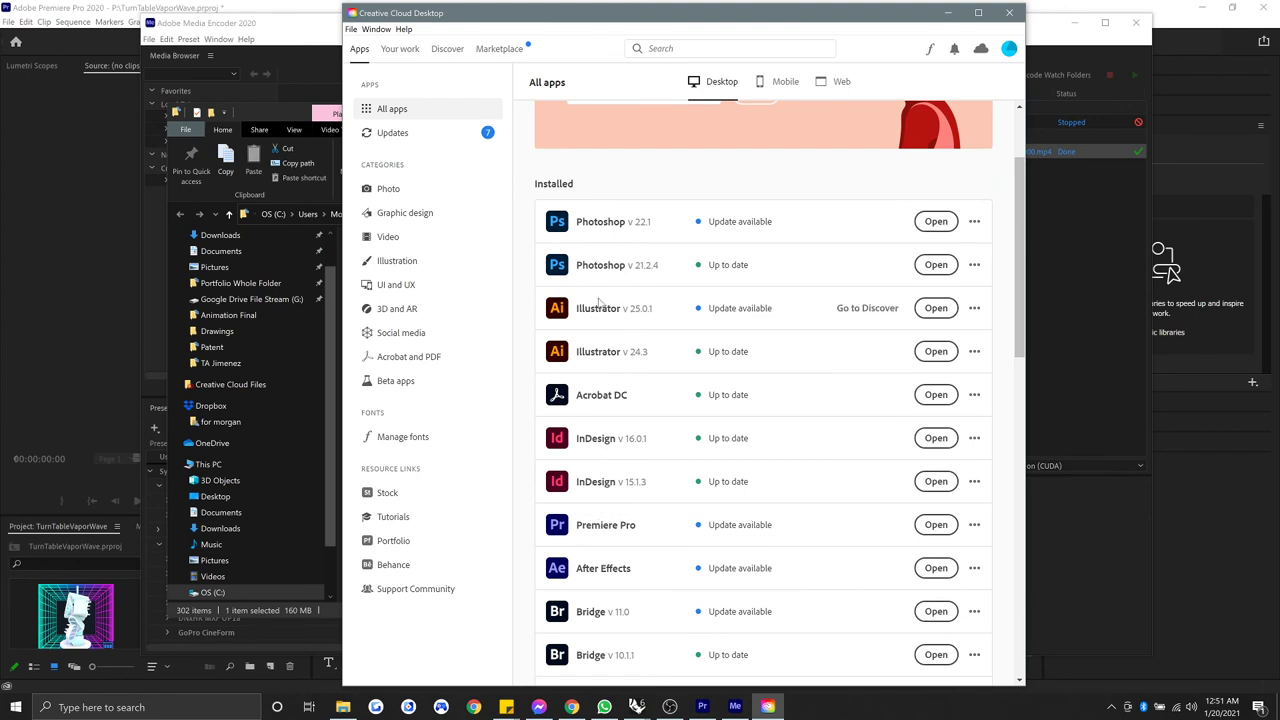
pyautogui.scroll(-3, 626, 264)
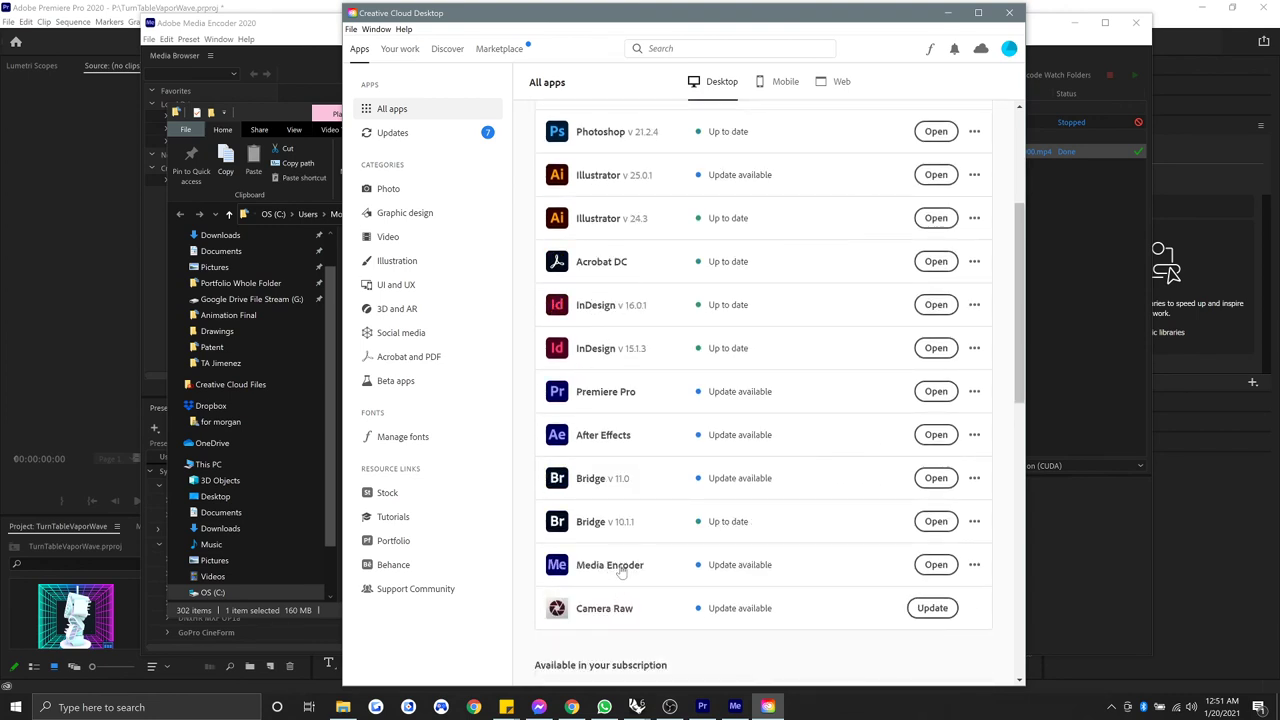
pyautogui.scroll(4, 627, 567)
pyautogui.scroll(-3, 626, 564)
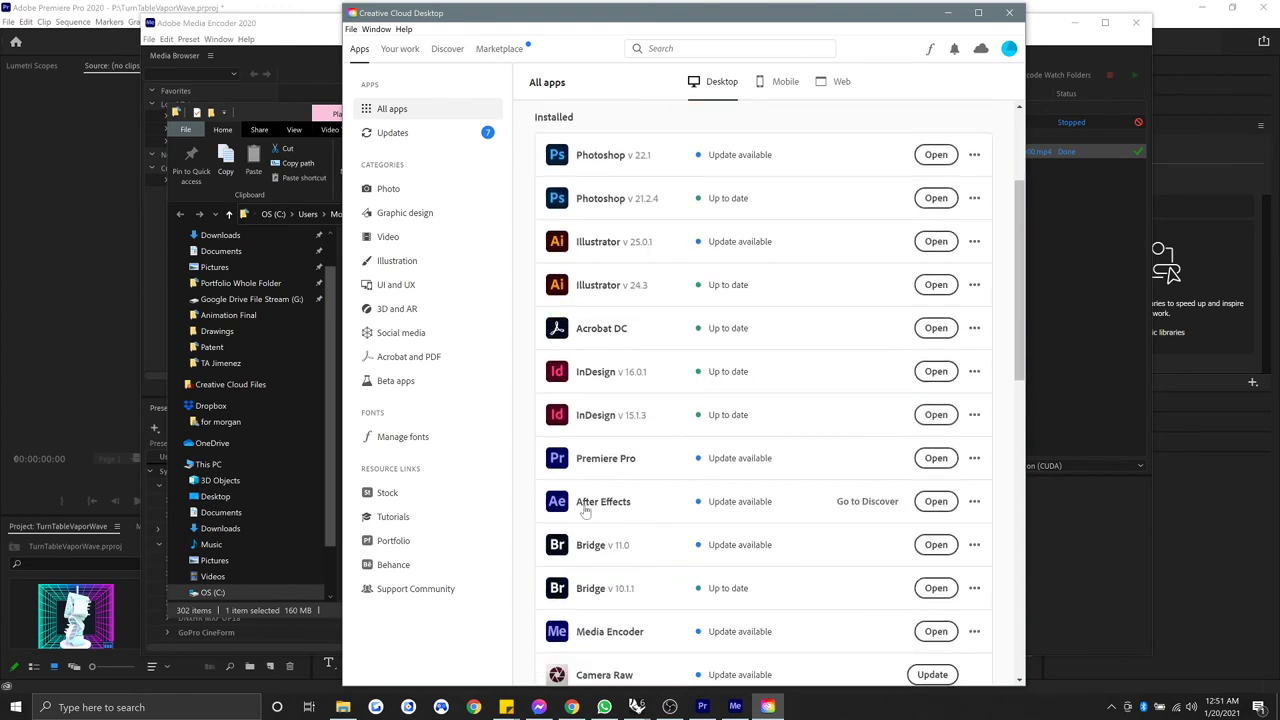
pyautogui.scroll(-2, 668, 513)
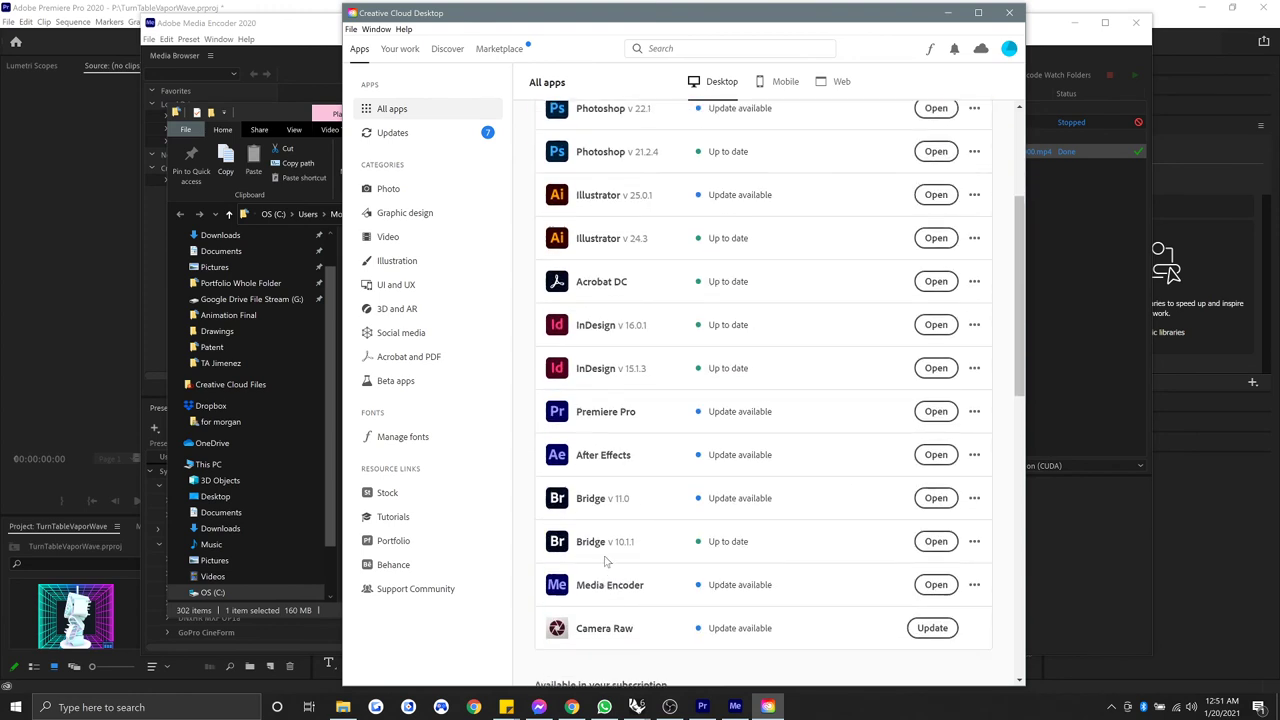
pyautogui.scroll(1, 605, 563)
pyautogui.scroll(-1, 605, 563)
pyautogui.scroll(1, 605, 560)
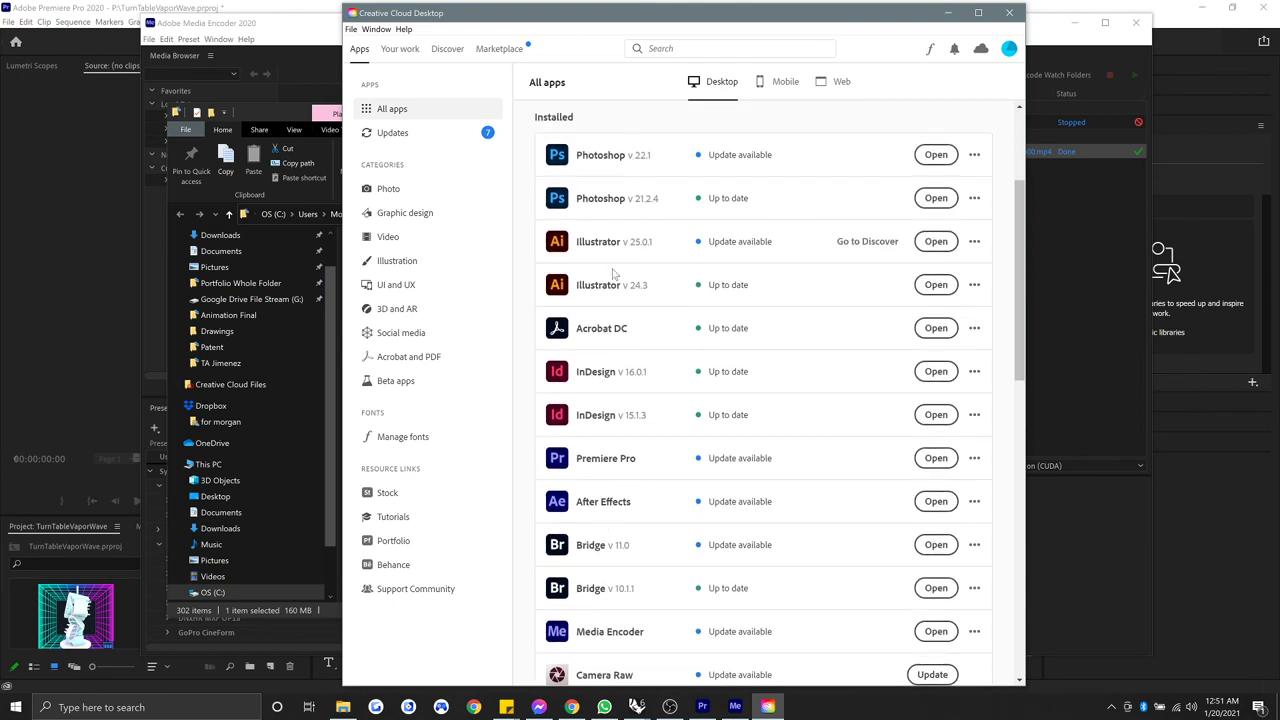
pyautogui.scroll(-3, 630, 490)
pyautogui.scroll(2, 580, 390)
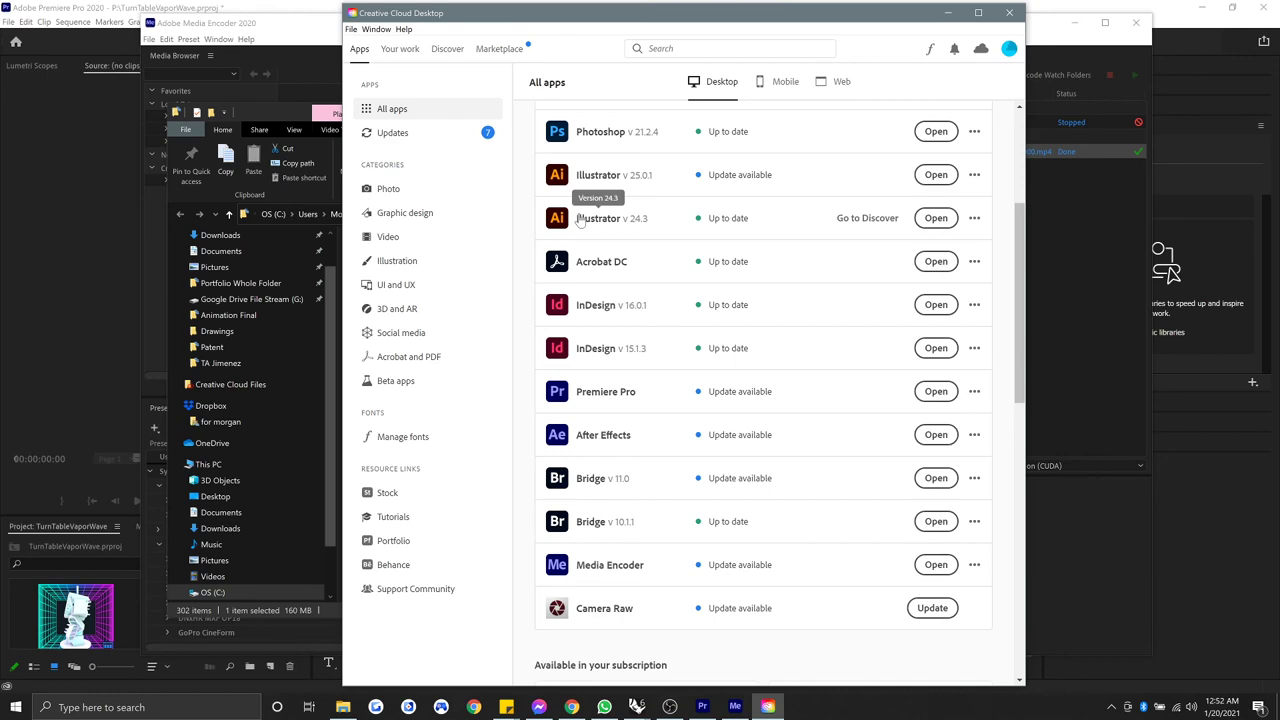
pyautogui.click(1009, 12)
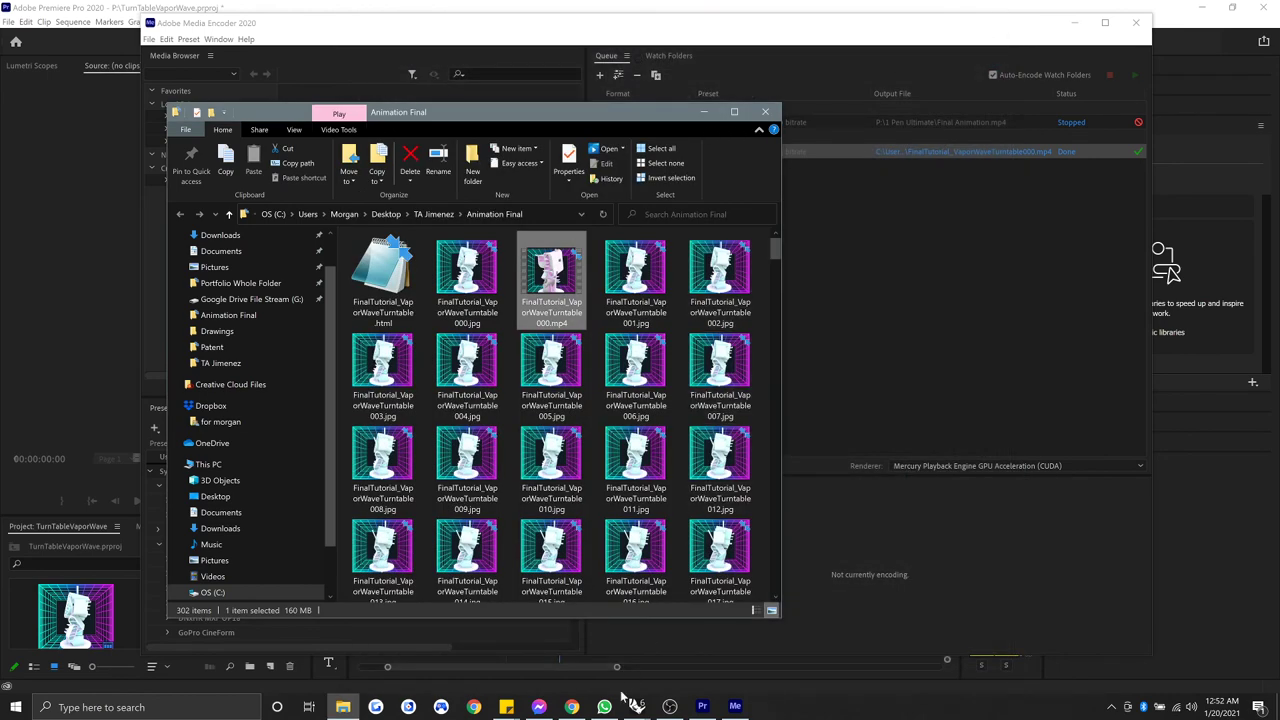
# Step: Back in Rhino, enlarge Render Properties to review Rhino Render at Draft quality
pyautogui.moveTo(636, 706)
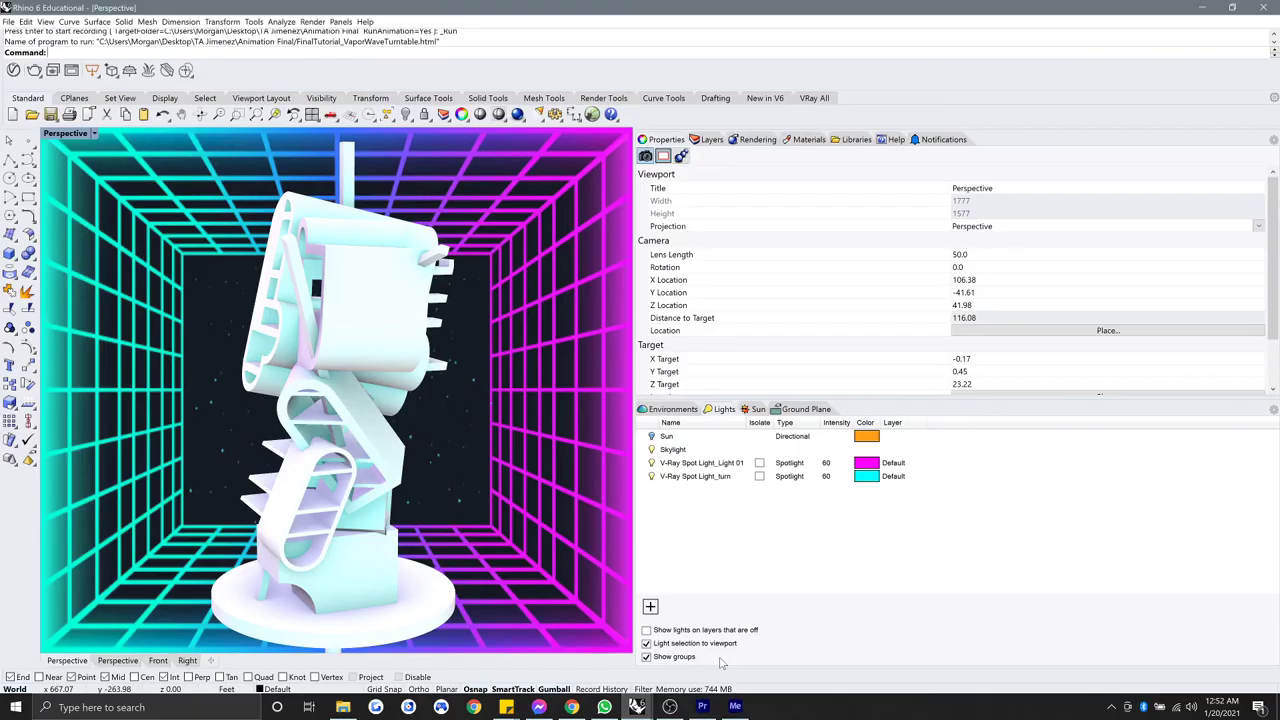
pyautogui.click(737, 660)
pyautogui.click(312, 22)
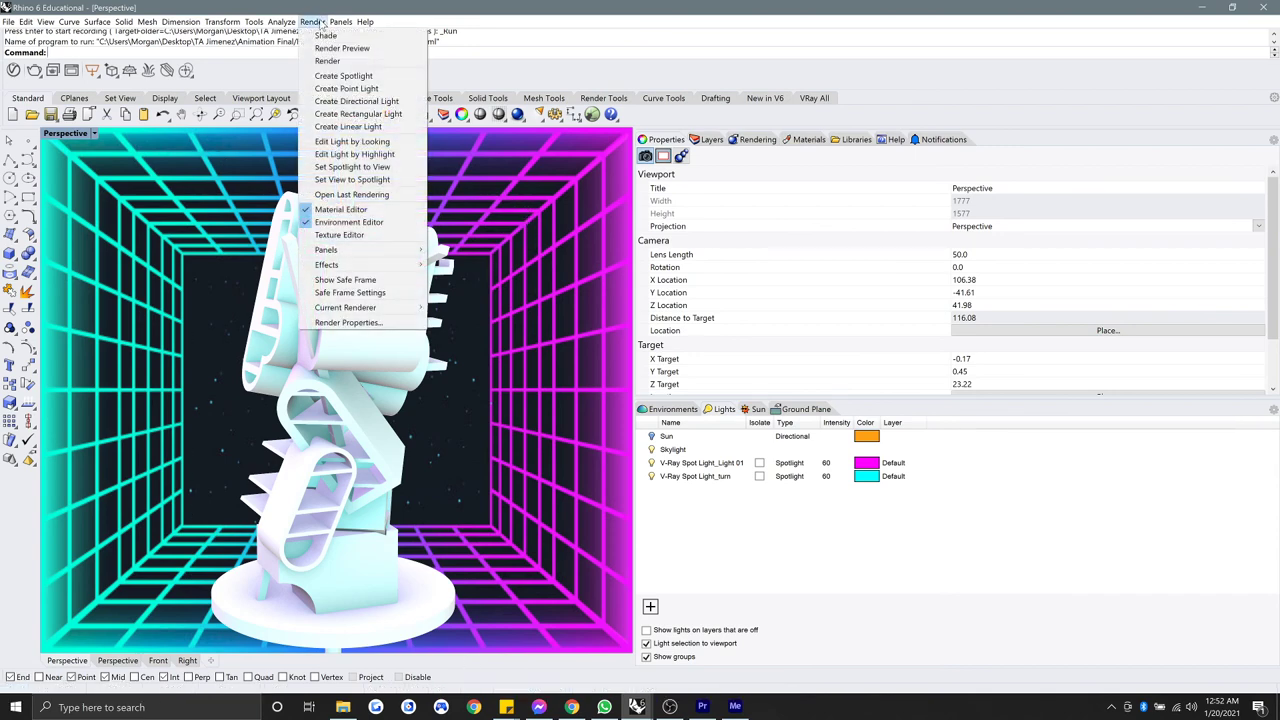
pyautogui.click(367, 323)
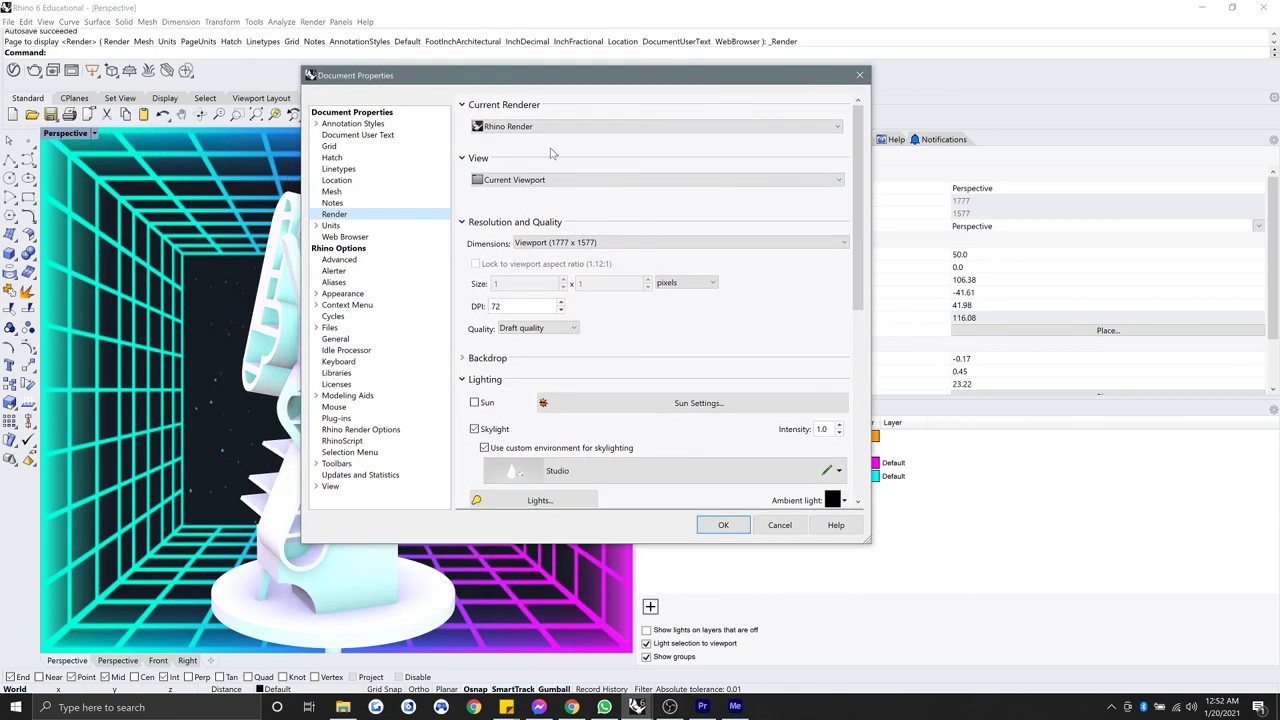
pyautogui.moveTo(868, 543); pyautogui.dragTo(1035, 675)
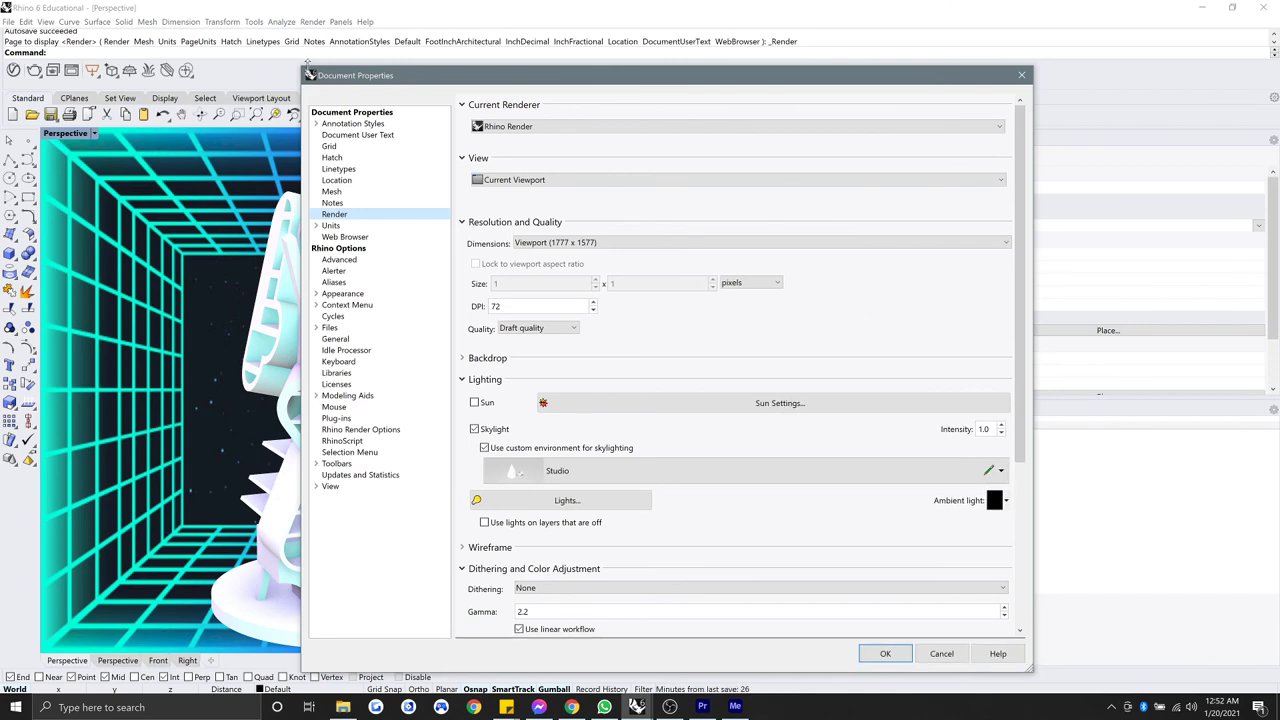
pyautogui.moveTo(306, 67); pyautogui.dragTo(322, 5)
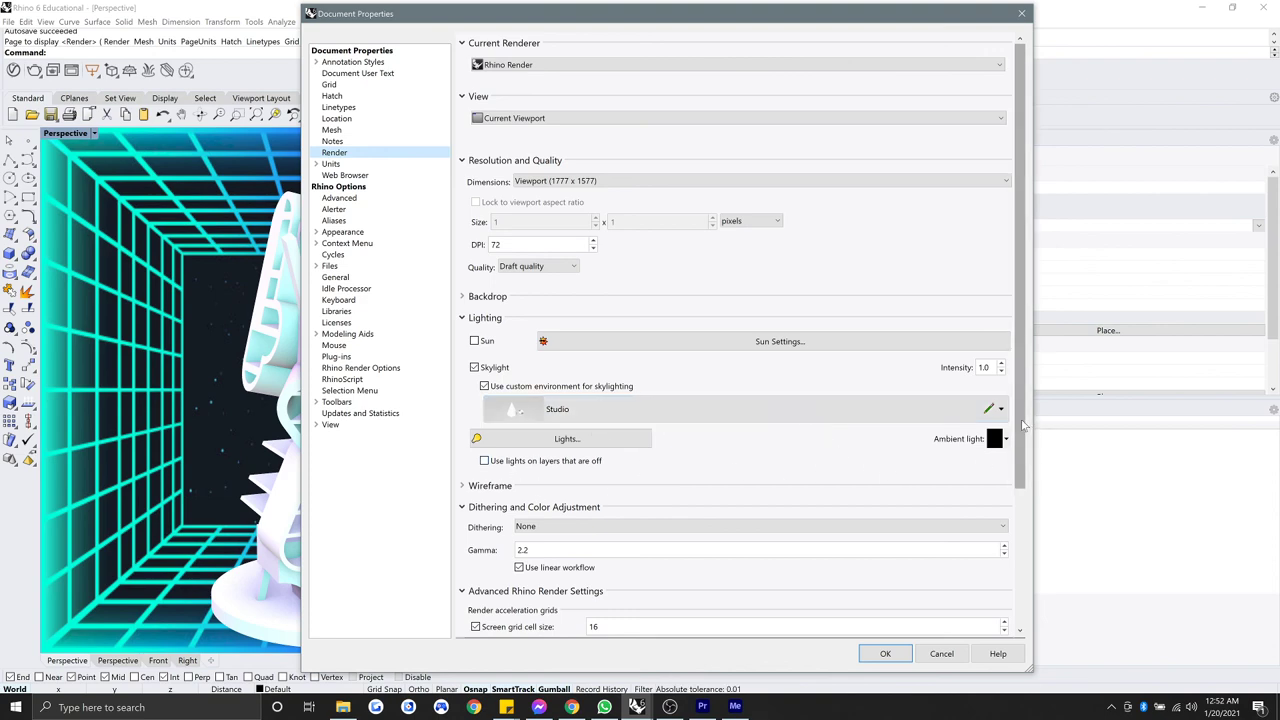
pyautogui.moveTo(1022, 435); pyautogui.dragTo(1058, 625)
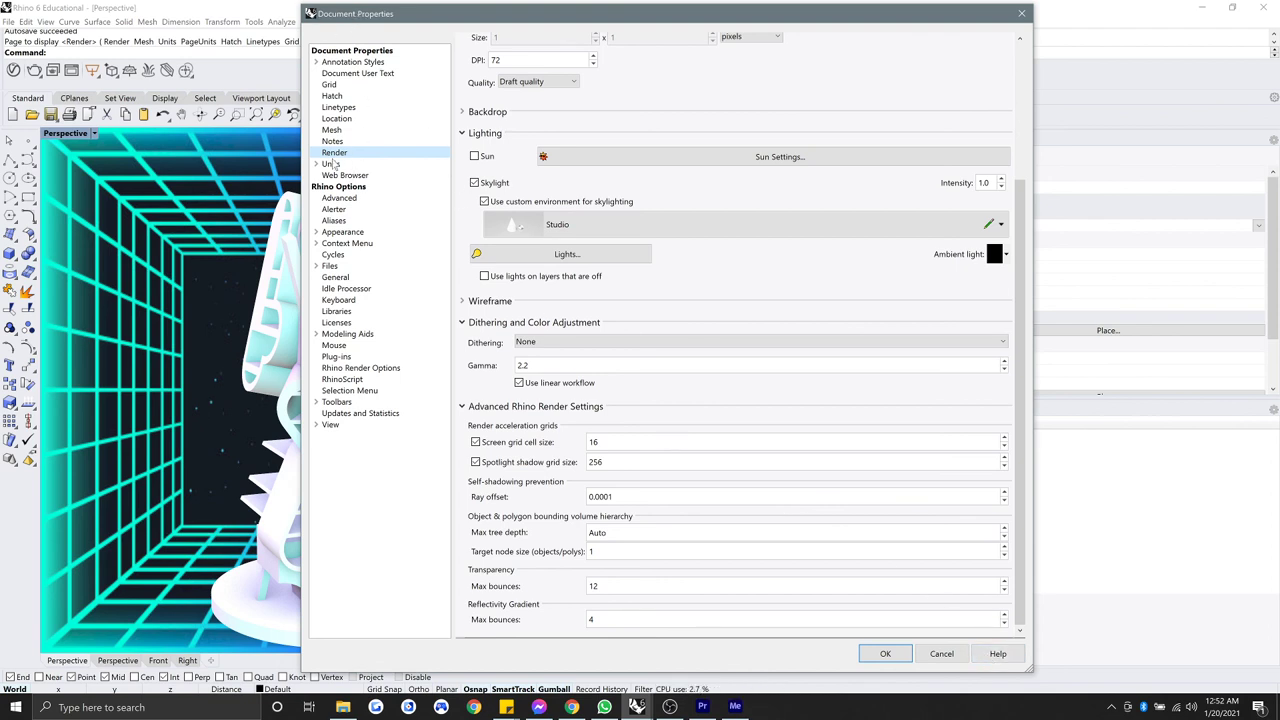
pyautogui.click(1021, 13)
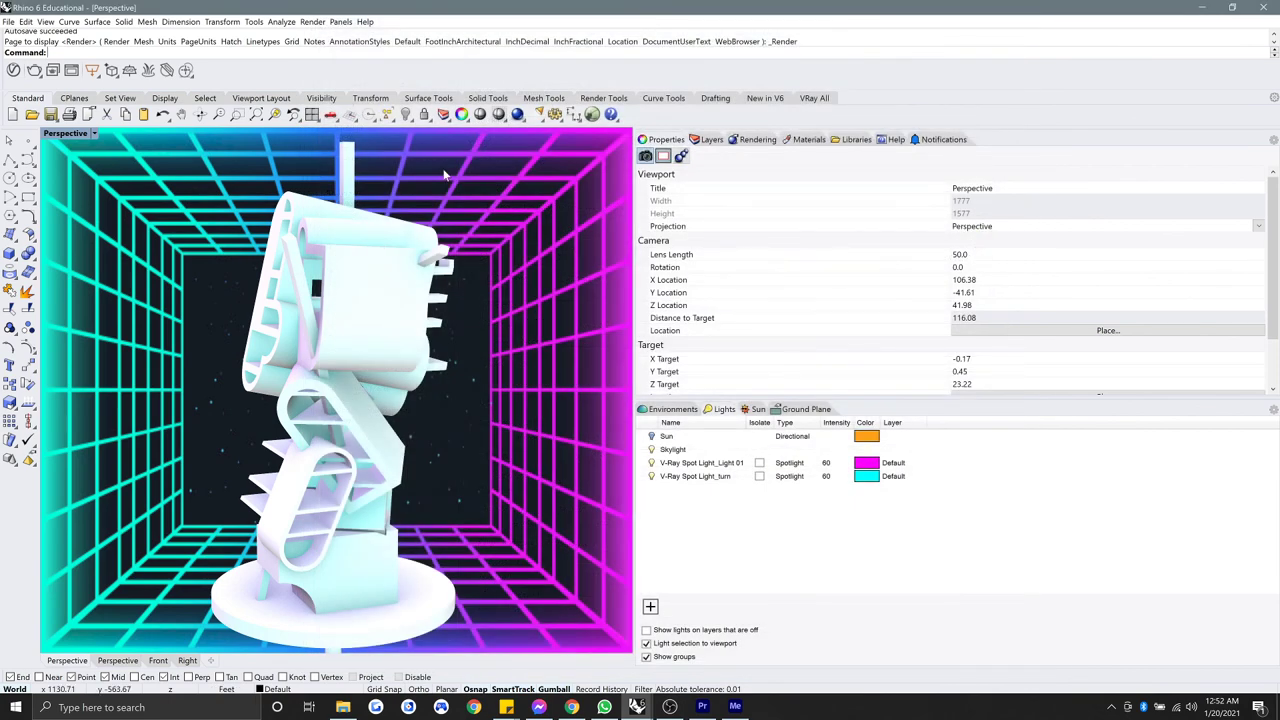
pyautogui.write('DisplayProperties')
pyautogui.press('Return')
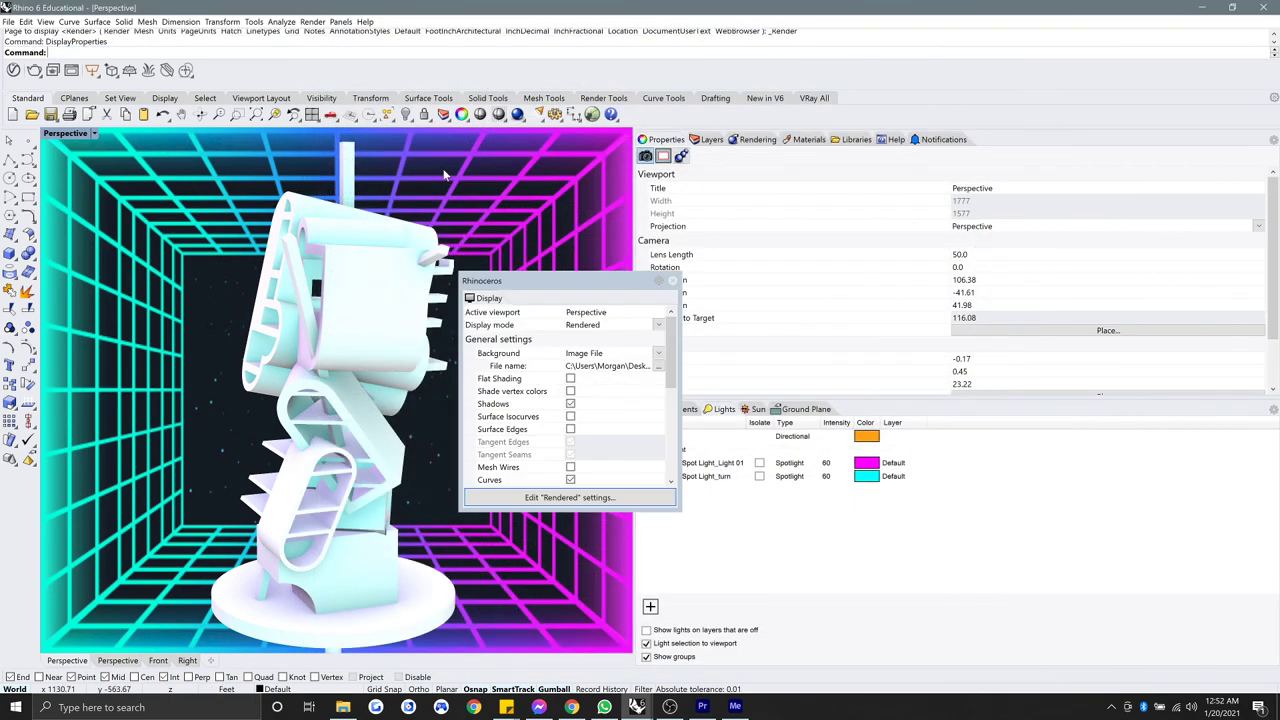
pyautogui.moveTo(495, 280); pyautogui.dragTo(406, 26)
pyautogui.moveTo(591, 258); pyautogui.dragTo(1008, 678)
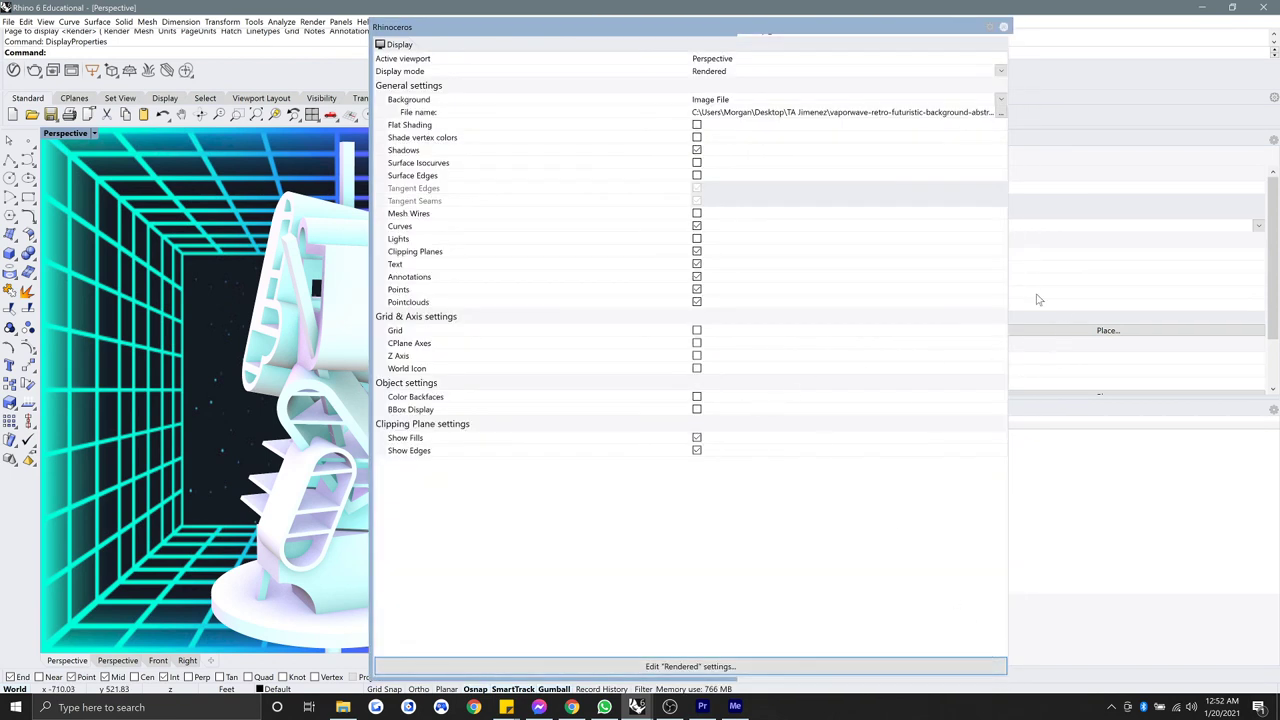
pyautogui.click(618, 666)
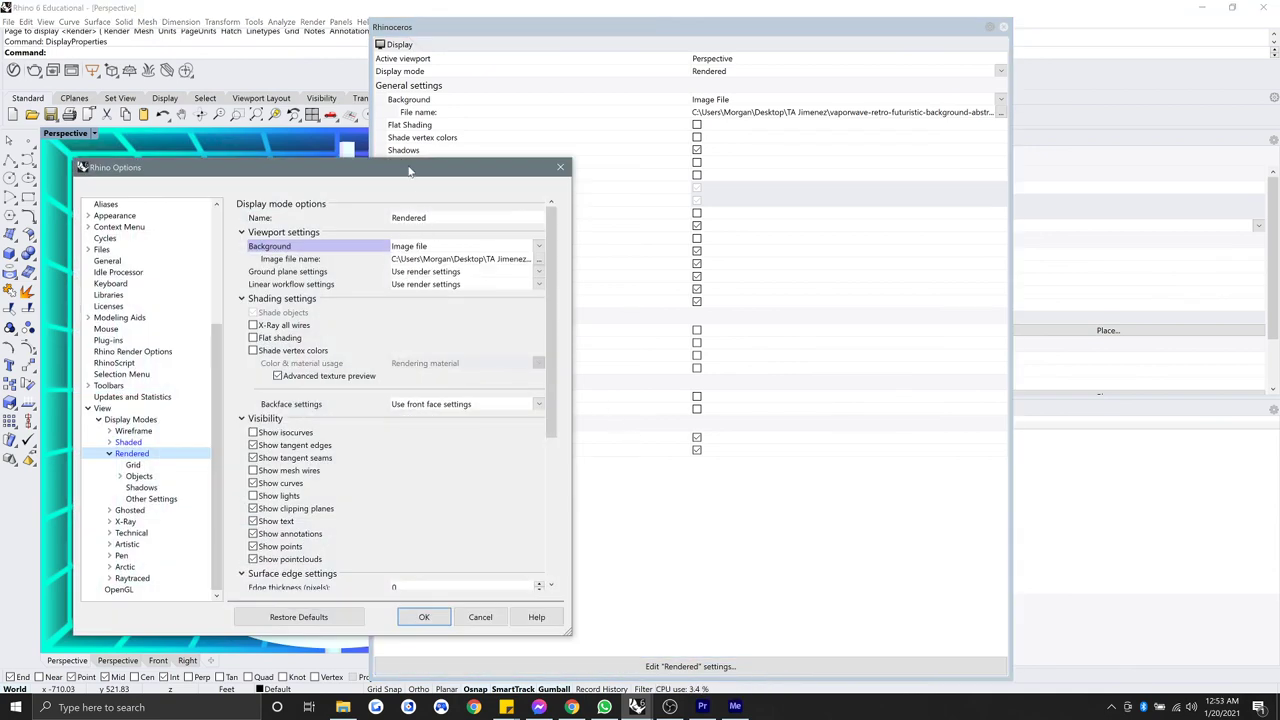
pyautogui.moveTo(407, 170); pyautogui.dragTo(450, 87)
pyautogui.moveTo(611, 549); pyautogui.dragTo(886, 661)
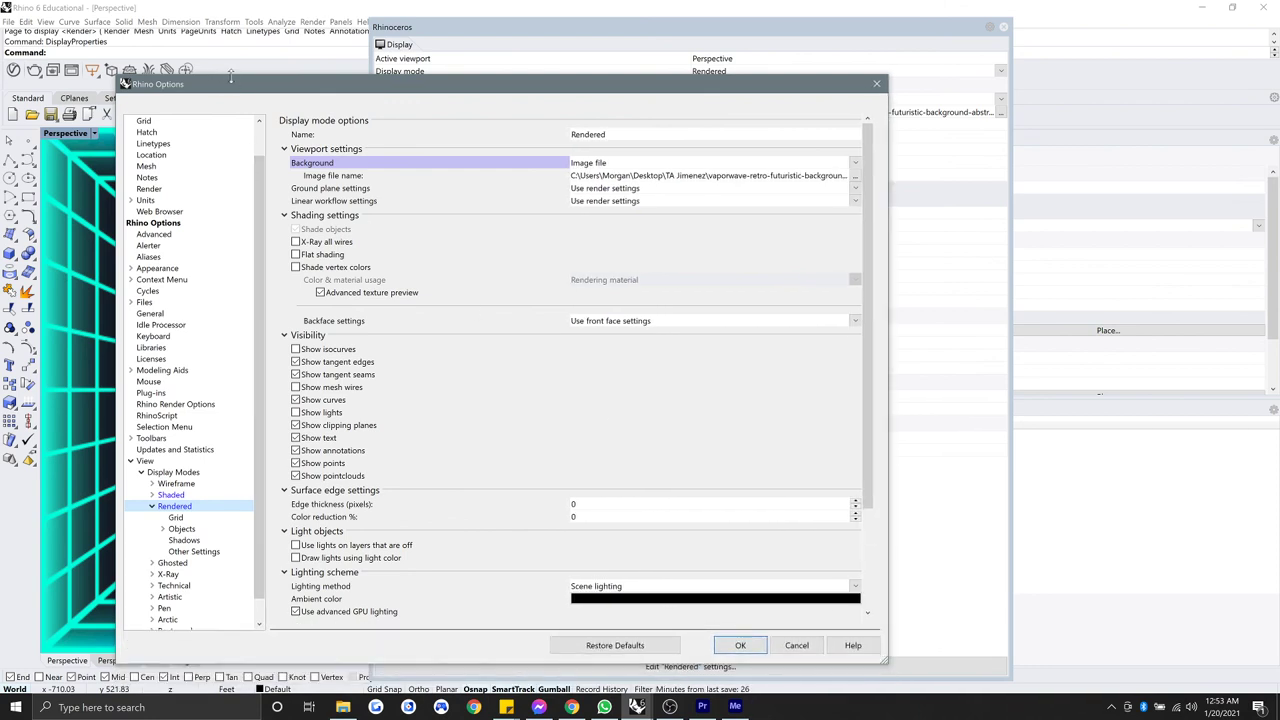
pyautogui.moveTo(228, 76); pyautogui.dragTo(224, 9)
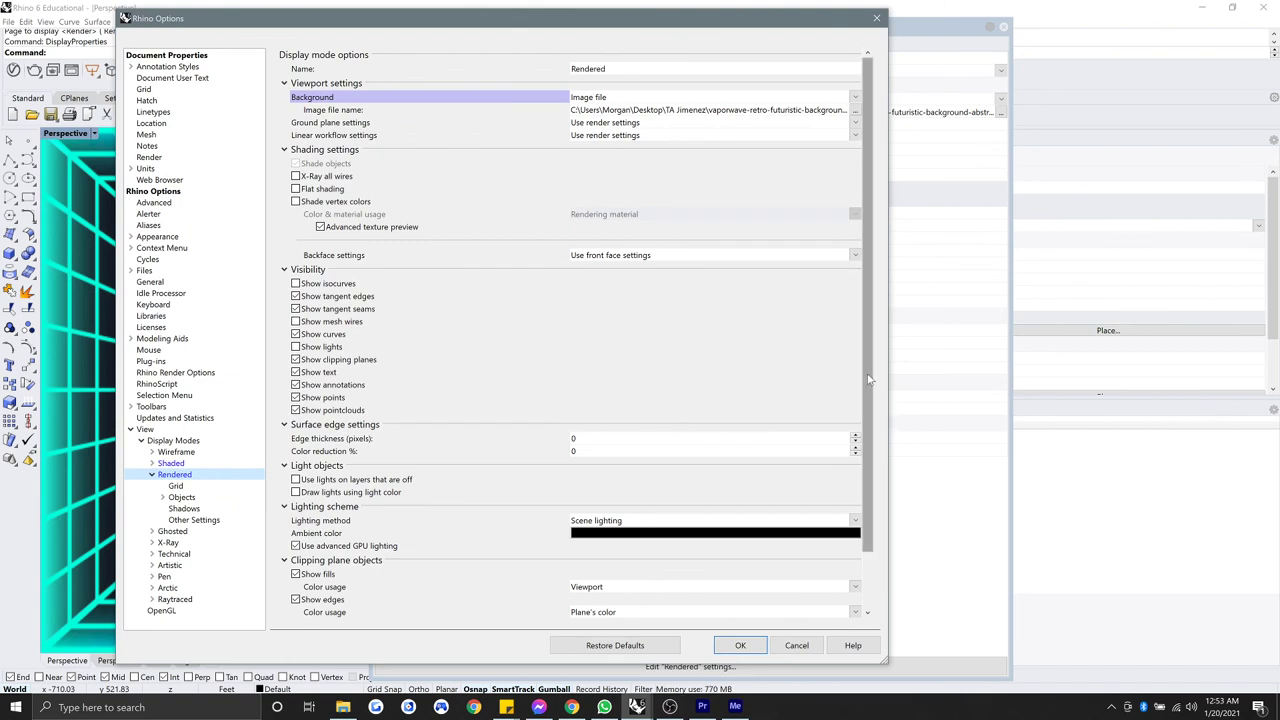
pyautogui.moveTo(870, 380); pyautogui.dragTo(879, 477)
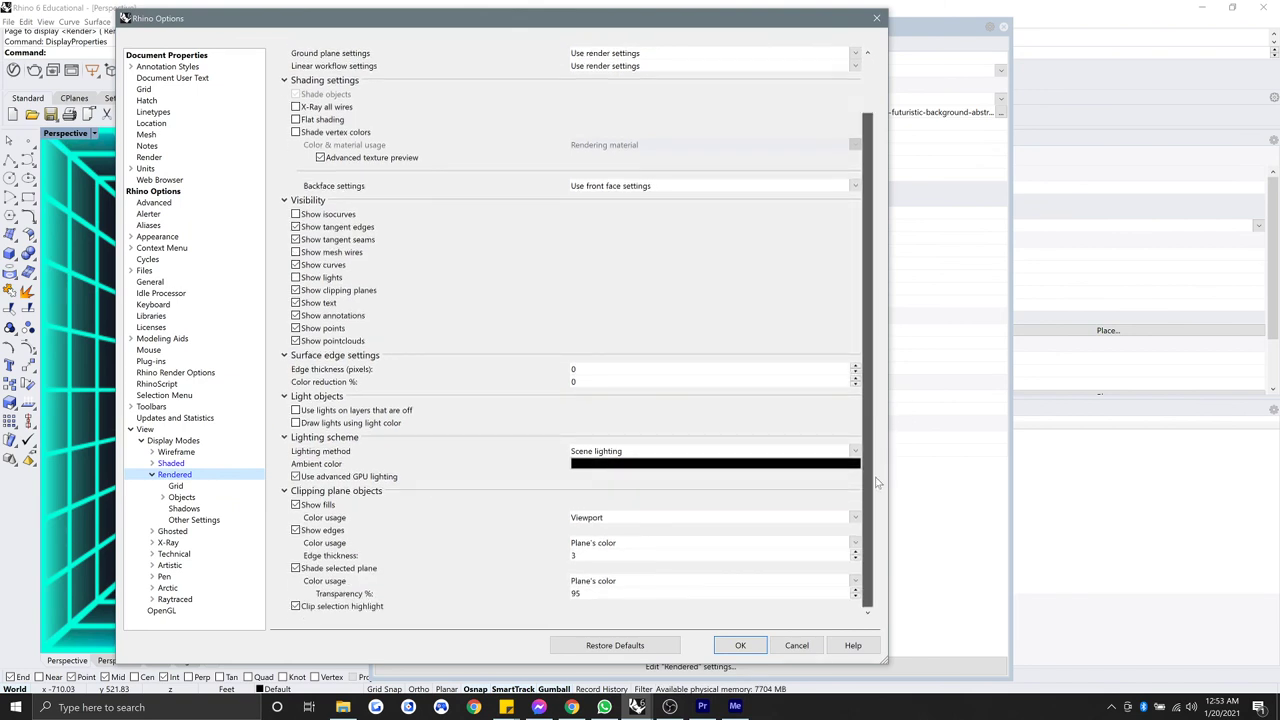
pyautogui.click(749, 643)
pyautogui.click(1003, 28)
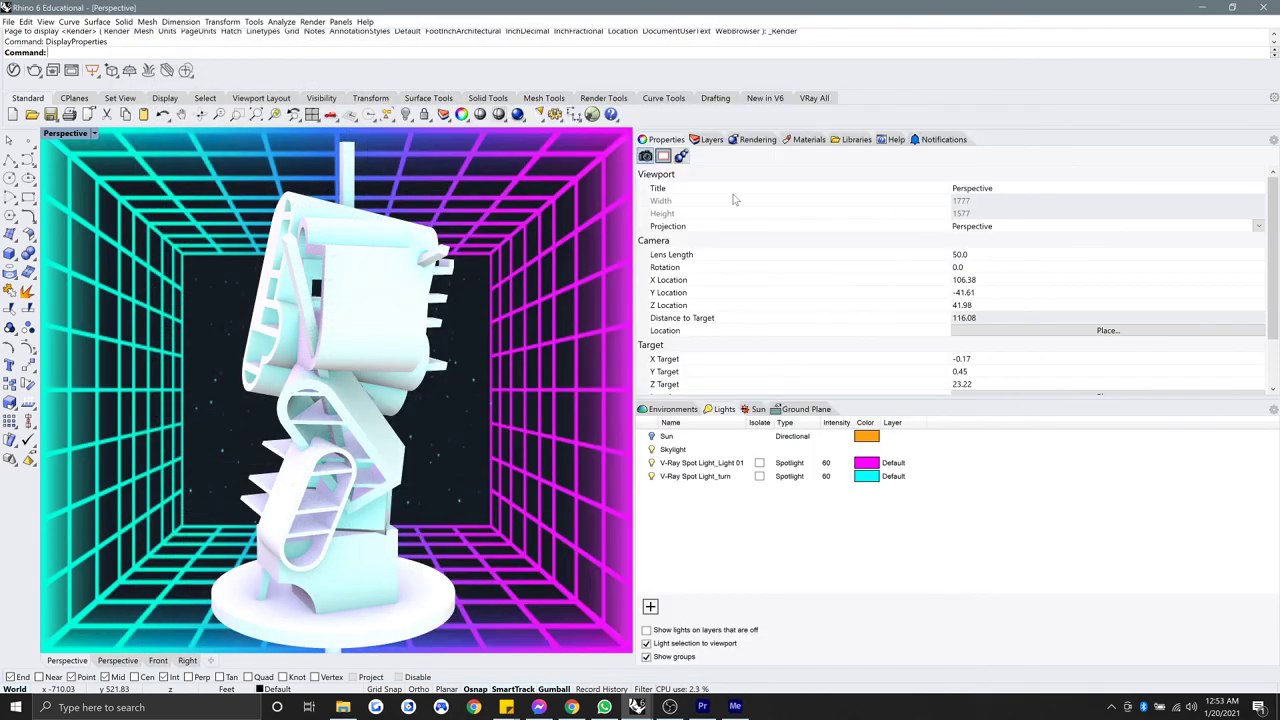